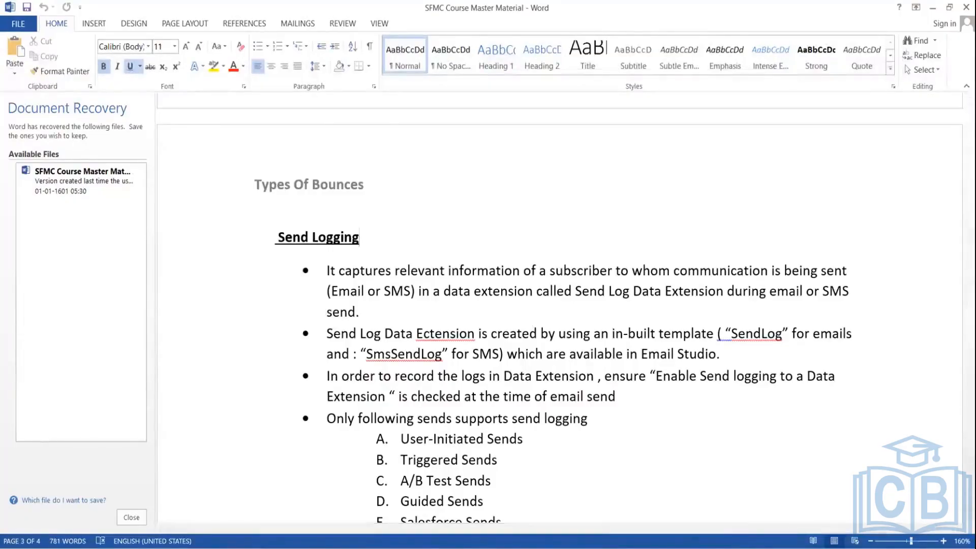
Step: Leave the Word notes on Send Logging and return to Email Studio in the browser
mouse_move(678, 548)
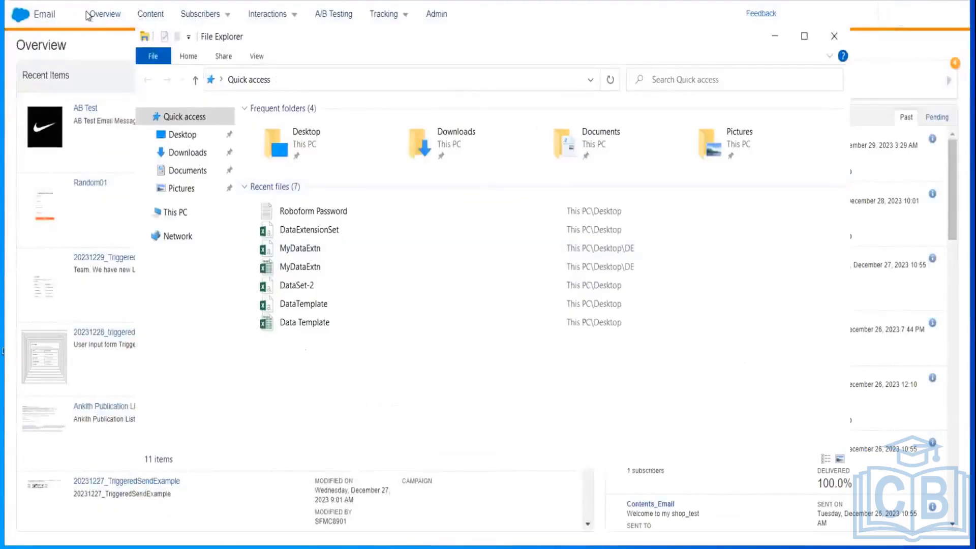
click(214, 15)
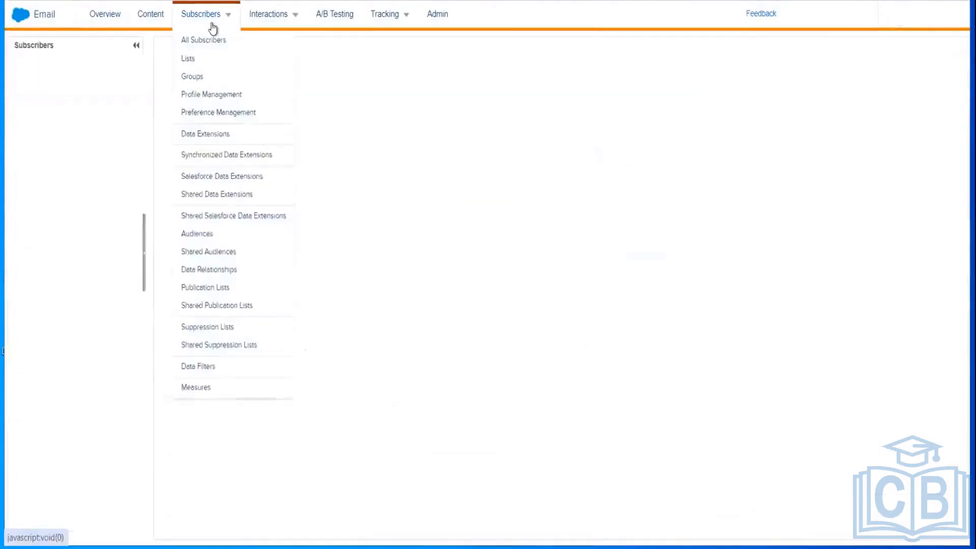
Step: Open Subscribers > Data Extensions to list all 311 data extensions, newest first
click(151, 14)
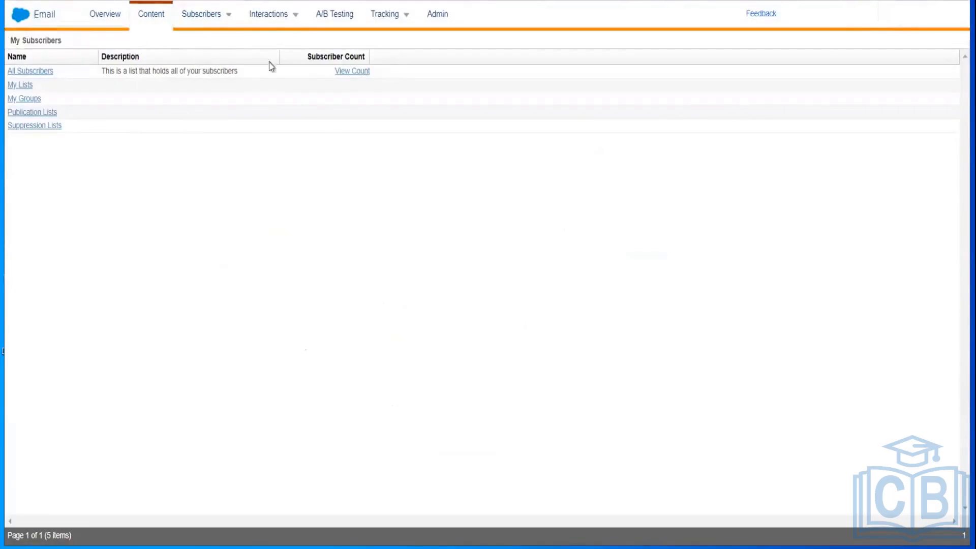
mouse_move(285, 32)
mouse_move(206, 15)
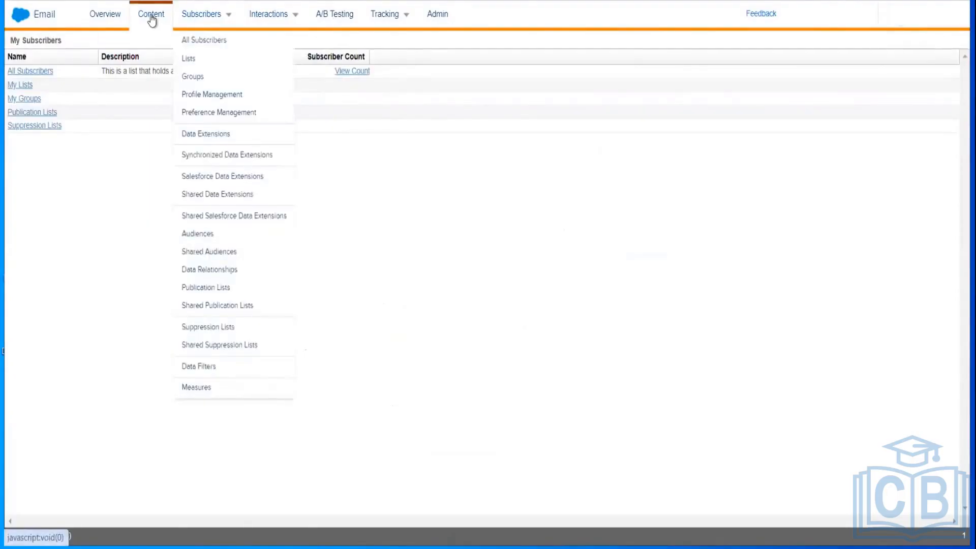
click(211, 154)
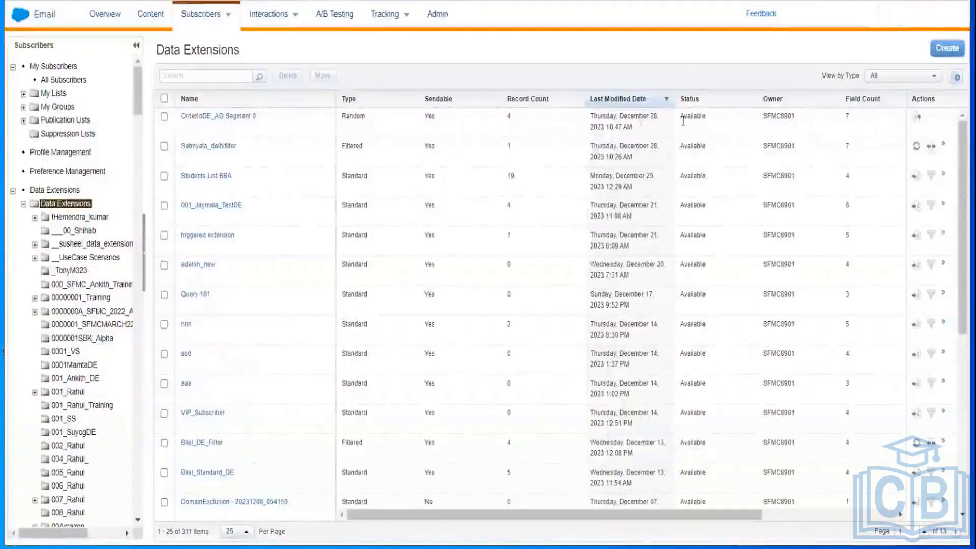
Step: Create a standard data extension from the SendLog template with retention turned on
click(950, 52)
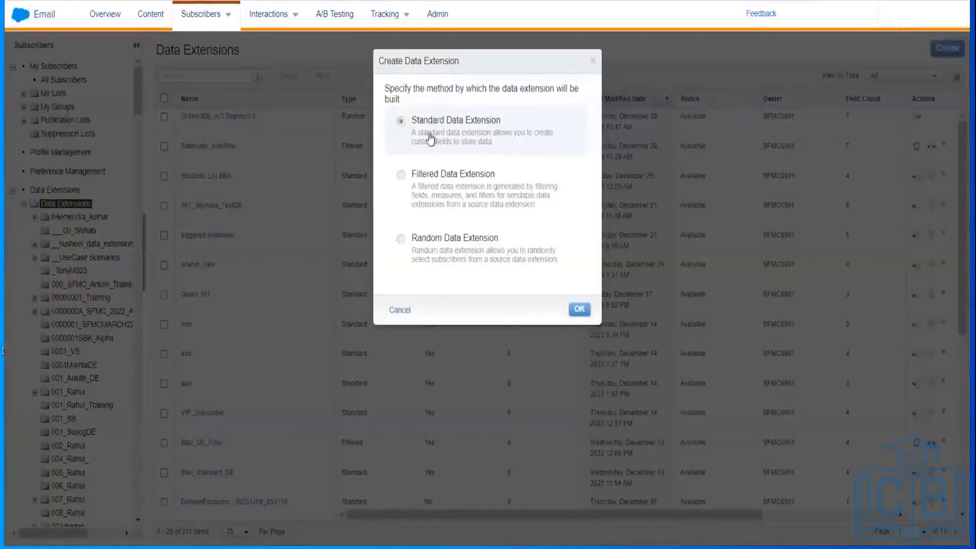
click(578, 308)
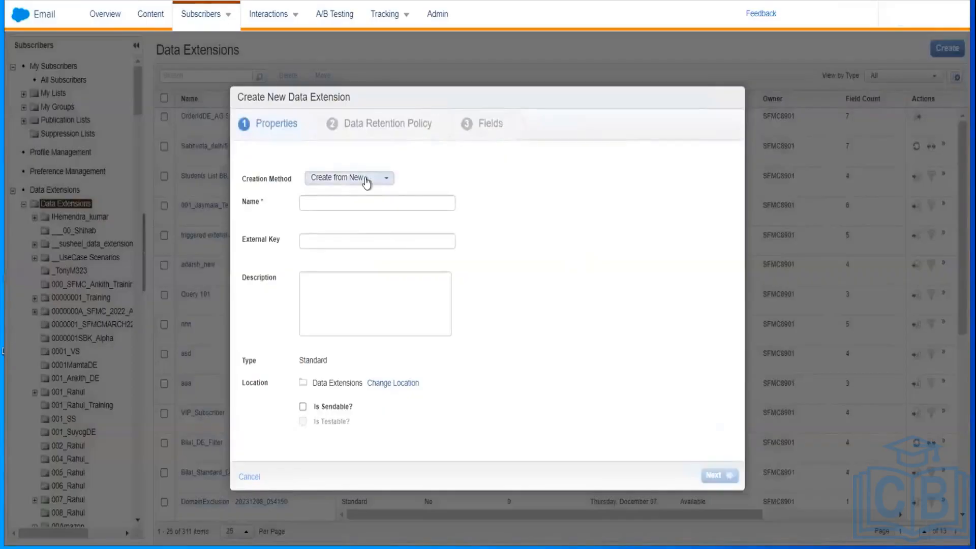
click(367, 182)
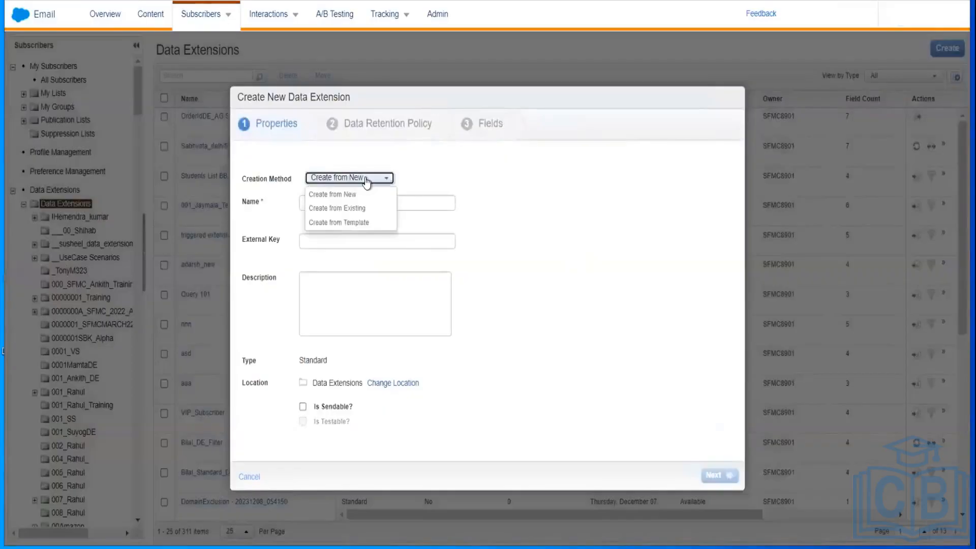
click(348, 222)
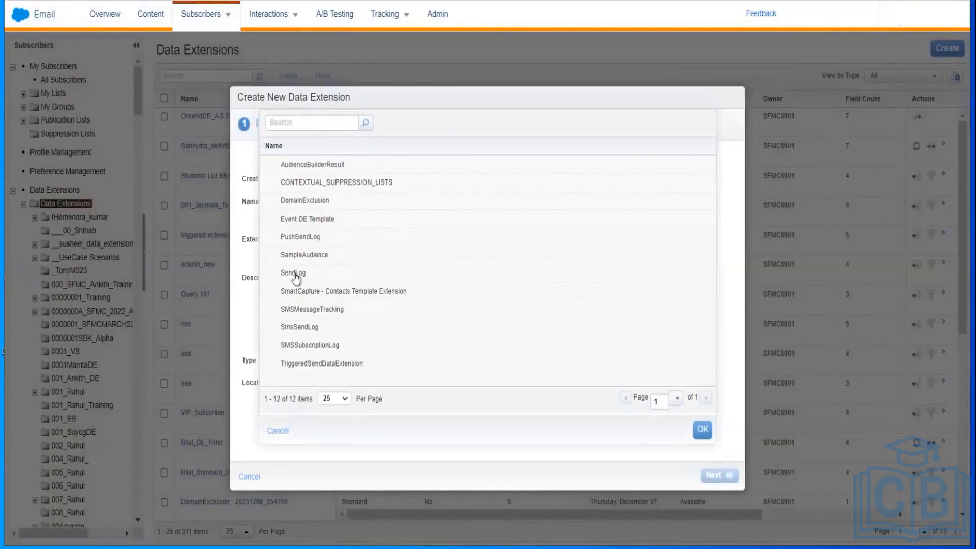
click(295, 274)
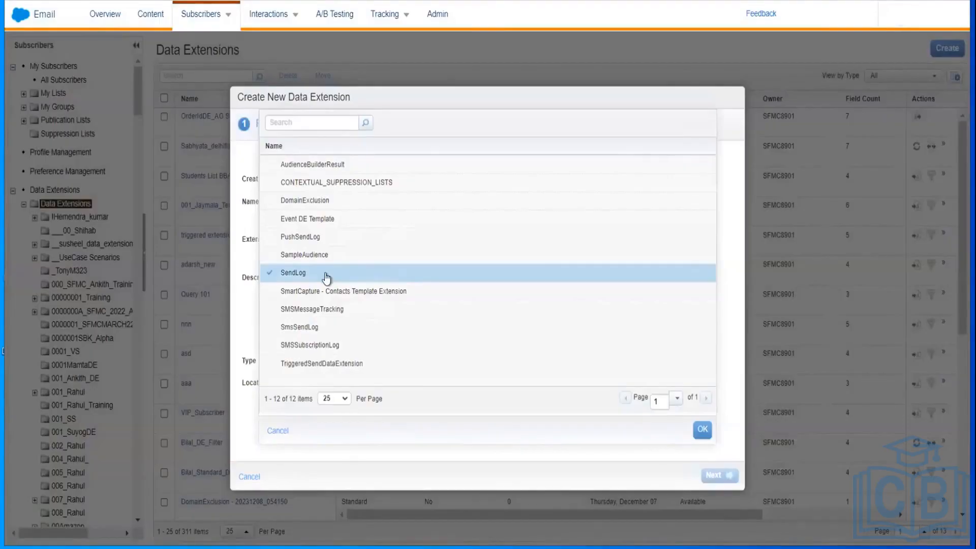
click(702, 429)
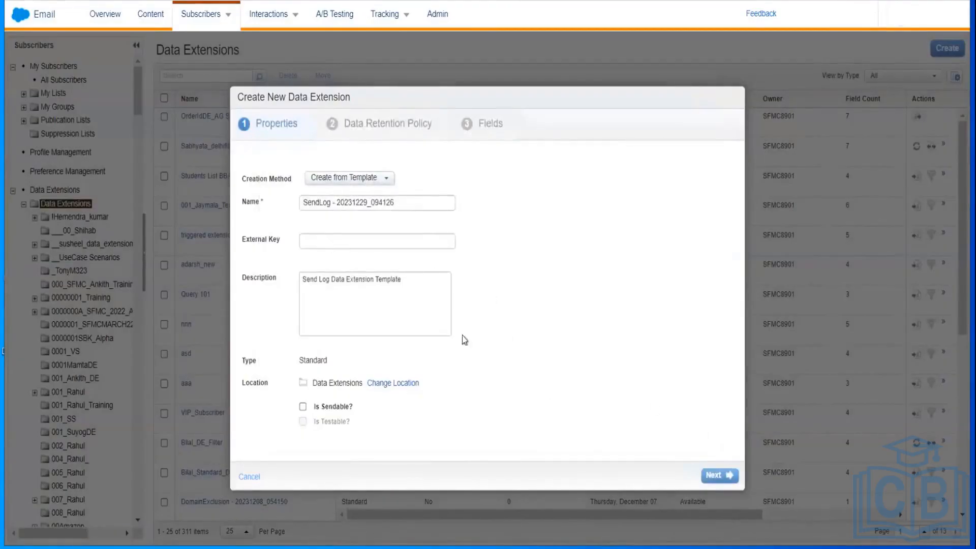
click(713, 477)
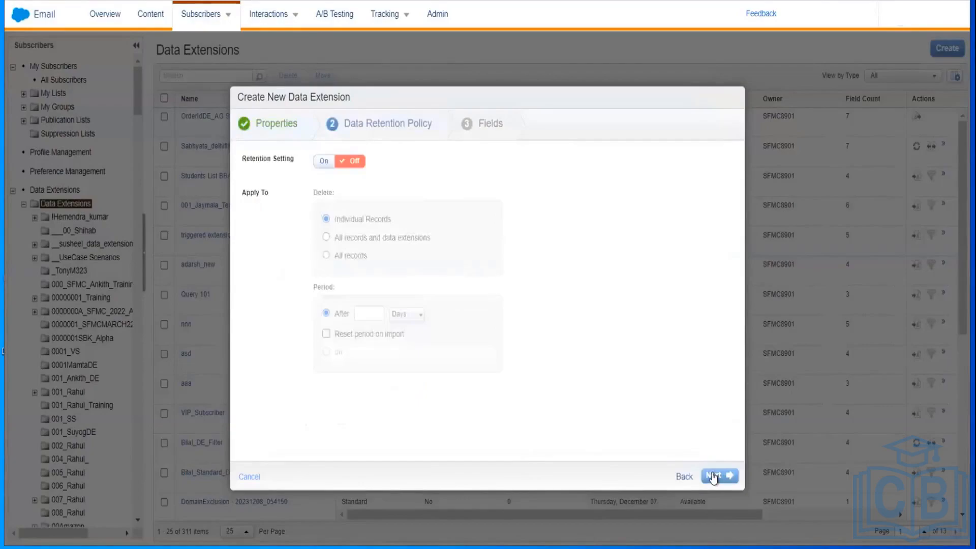
click(321, 163)
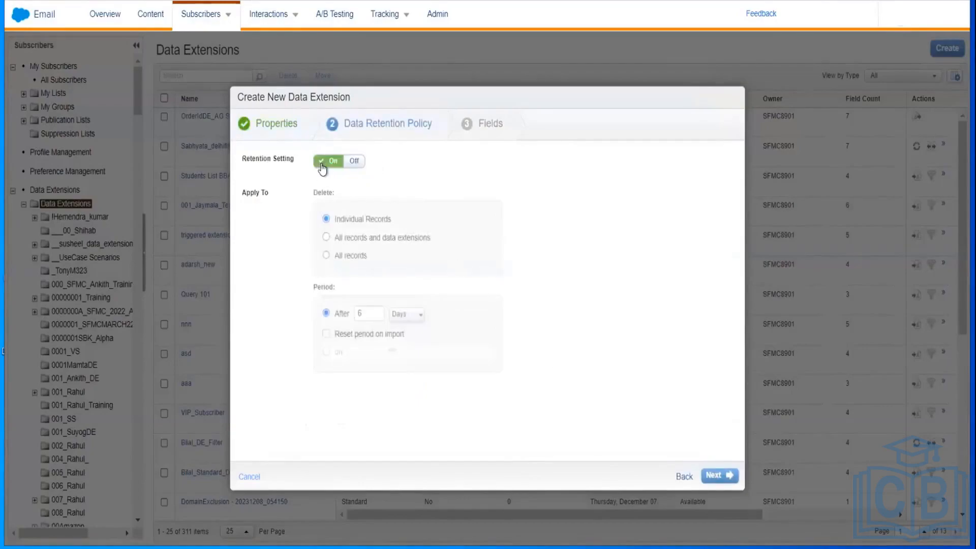
Step: Remove the empty field row and attempt to create the SendLog data extension
click(706, 477)
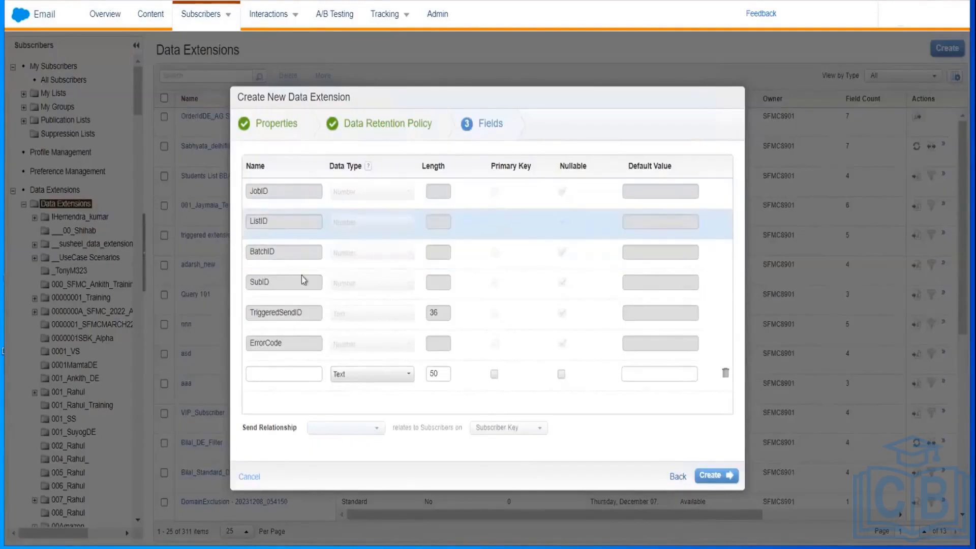
click(725, 376)
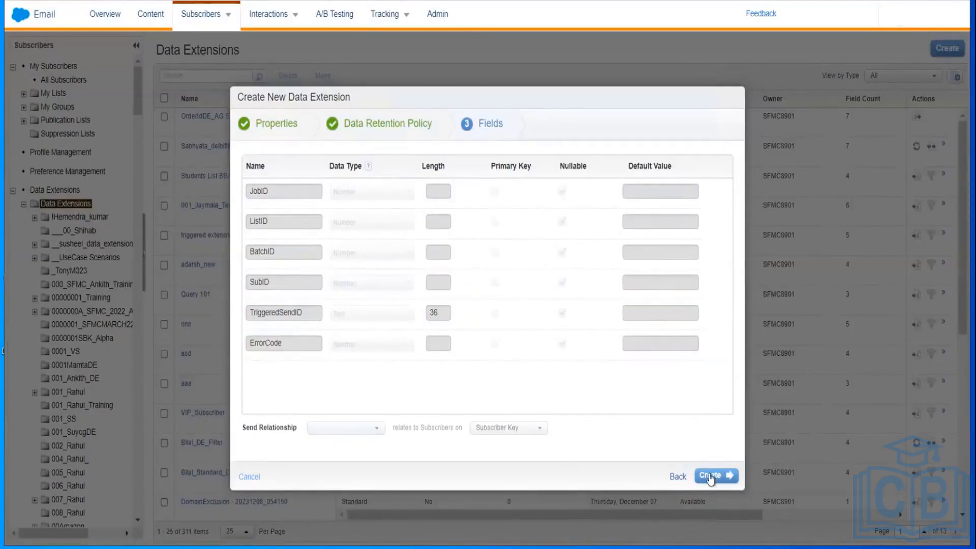
click(710, 475)
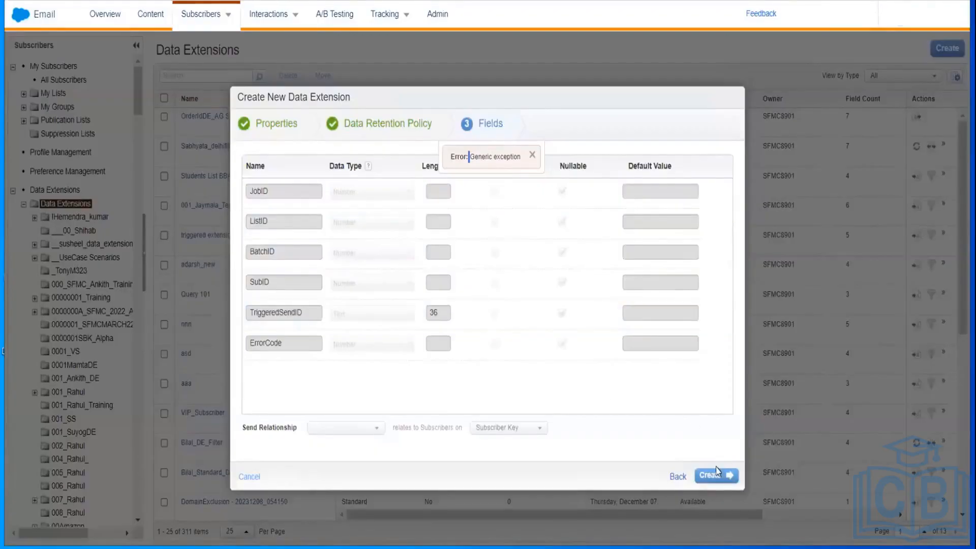
Step: After the generic exception, step back twice and cancel the wizard
click(678, 477)
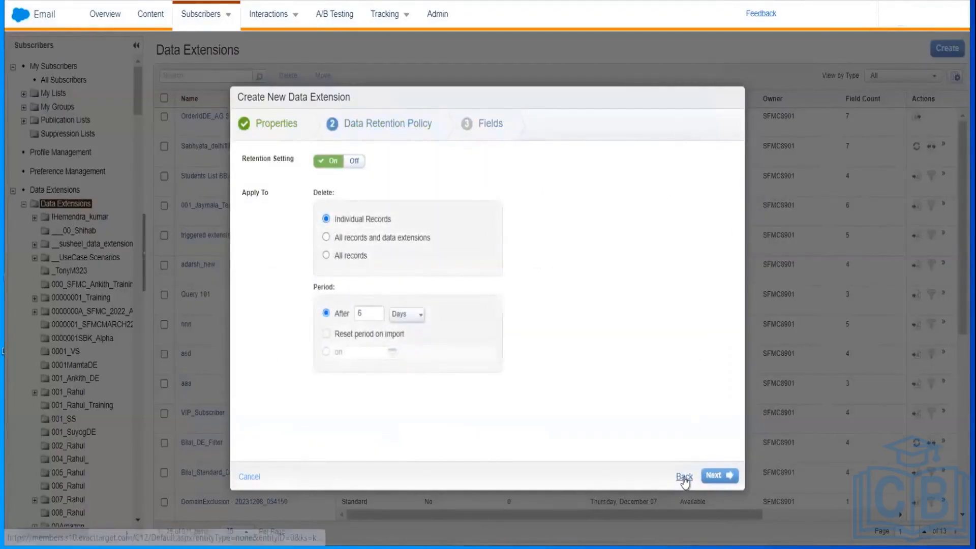
click(684, 478)
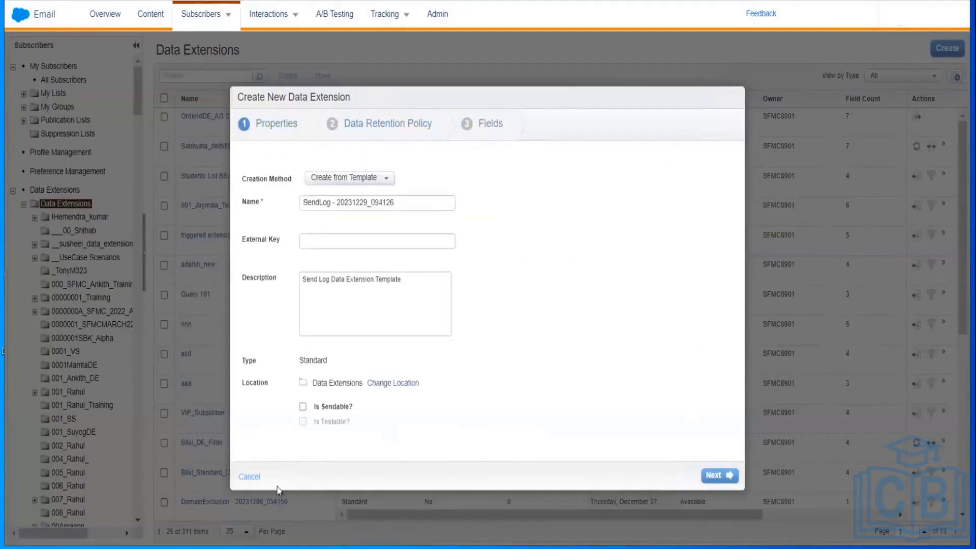
click(249, 476)
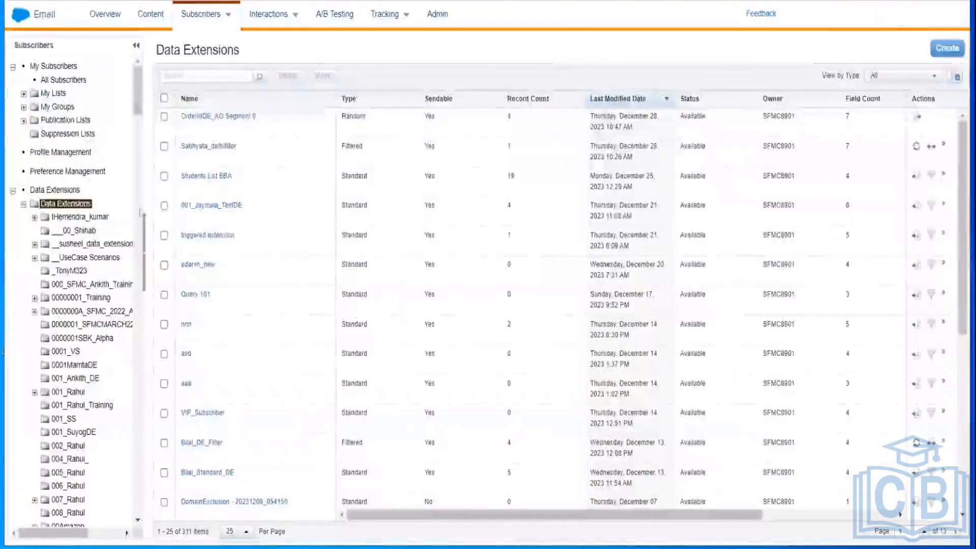
Step: Open the SendLog - template data extension from the Send Log DE folder
mouse_move(139, 103)
mouse_down()
mouse_move(139, 120)
mouse_move(139, 102)
mouse_up()
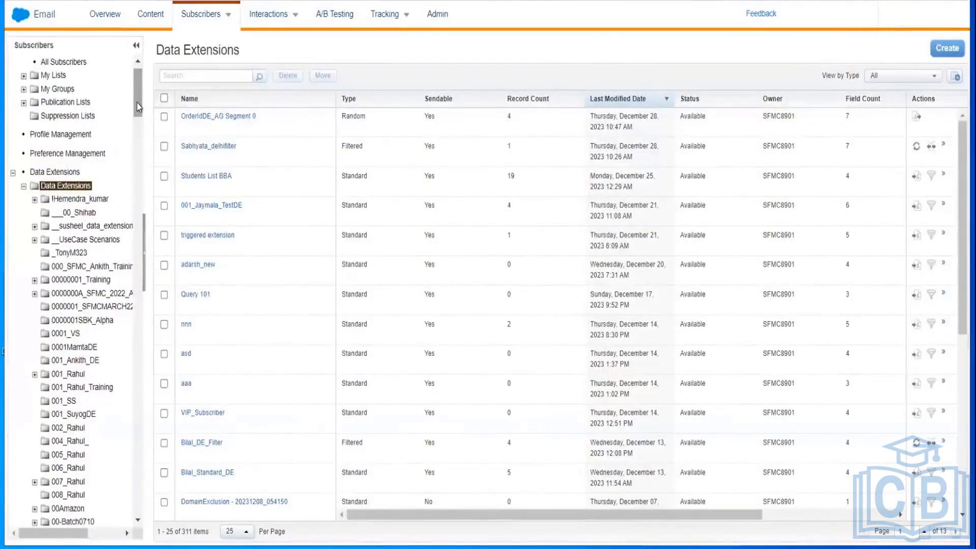
drag(136, 103, 124, 420)
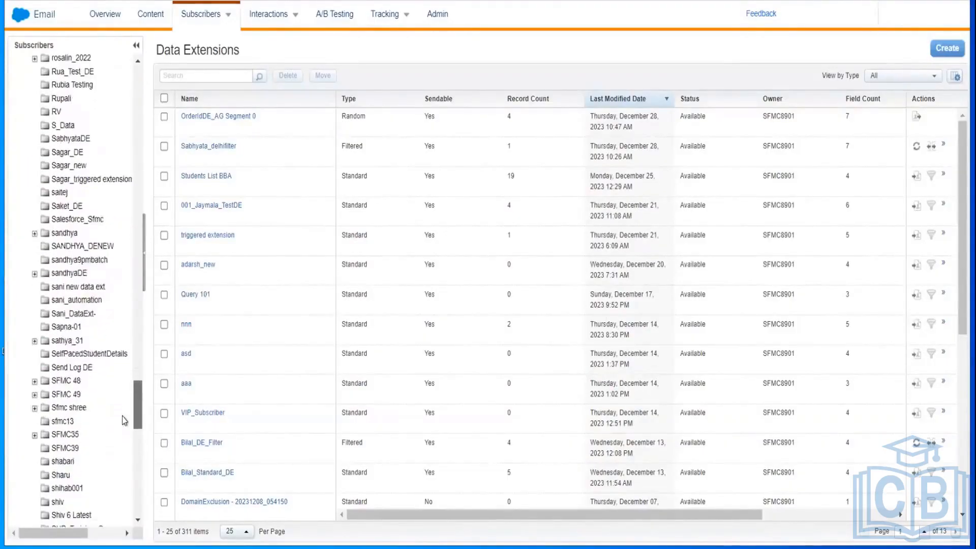
click(65, 368)
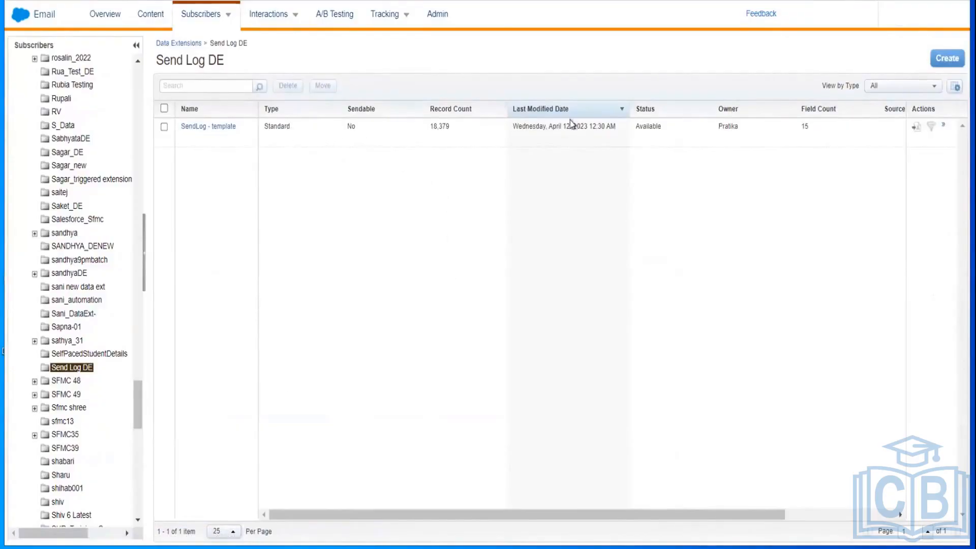
click(212, 127)
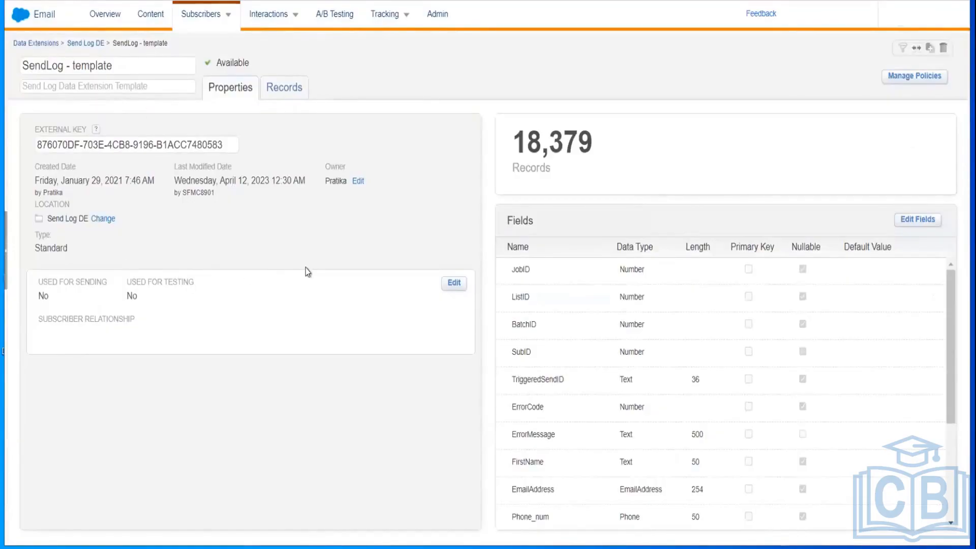
Step: Show the SendLog - template records, the top 200 of 18,379 logged sends
click(283, 91)
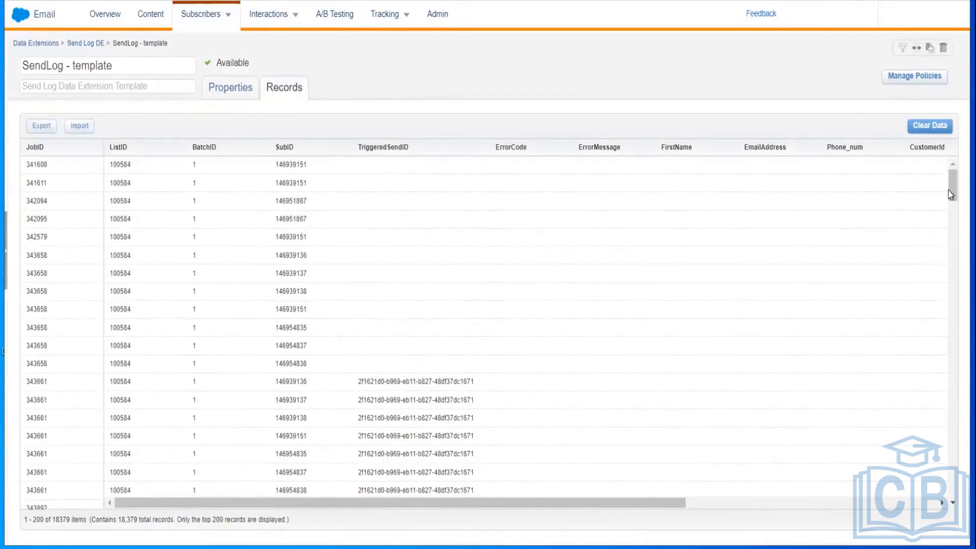
drag(950, 193, 910, 95)
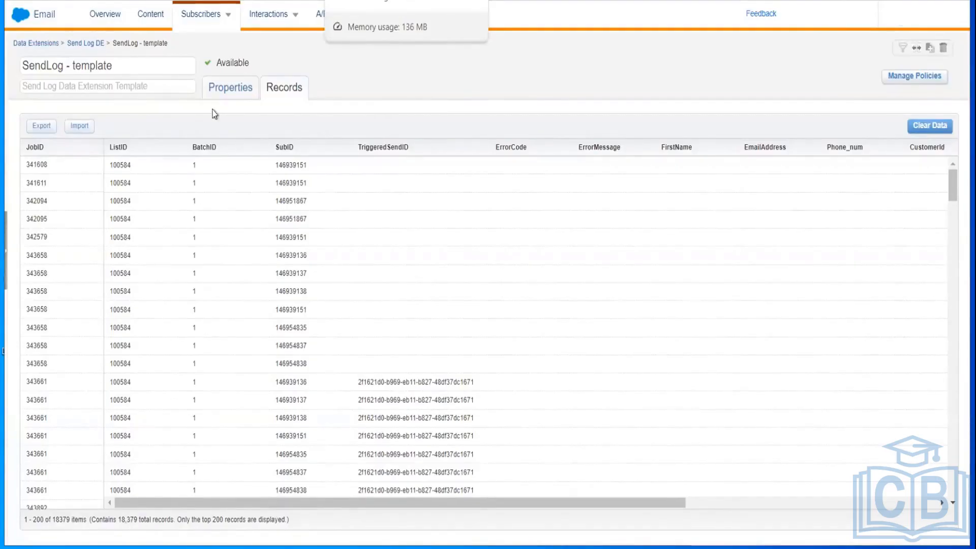
Step: Go to Content Builder, jot the 18379 record count in Notepad, then minimize it
click(155, 19)
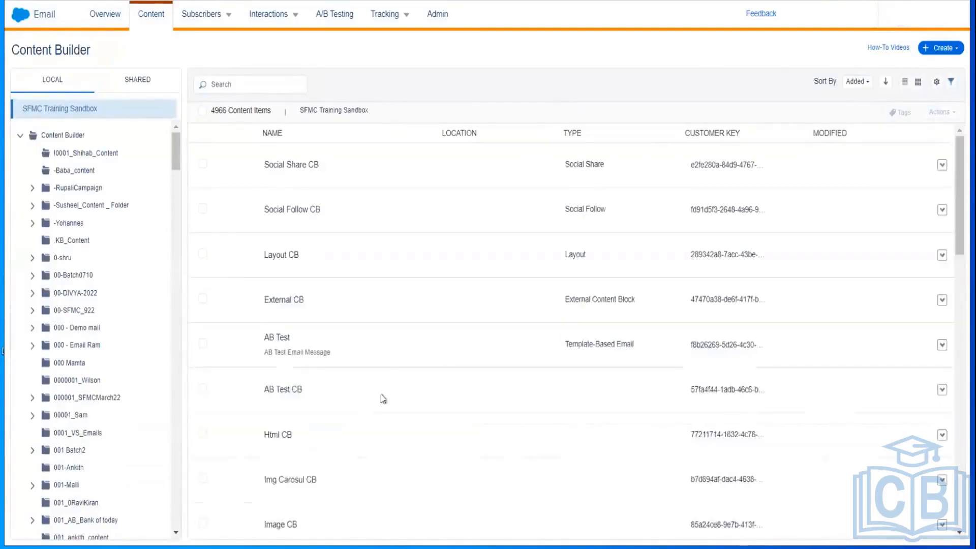
key(super)
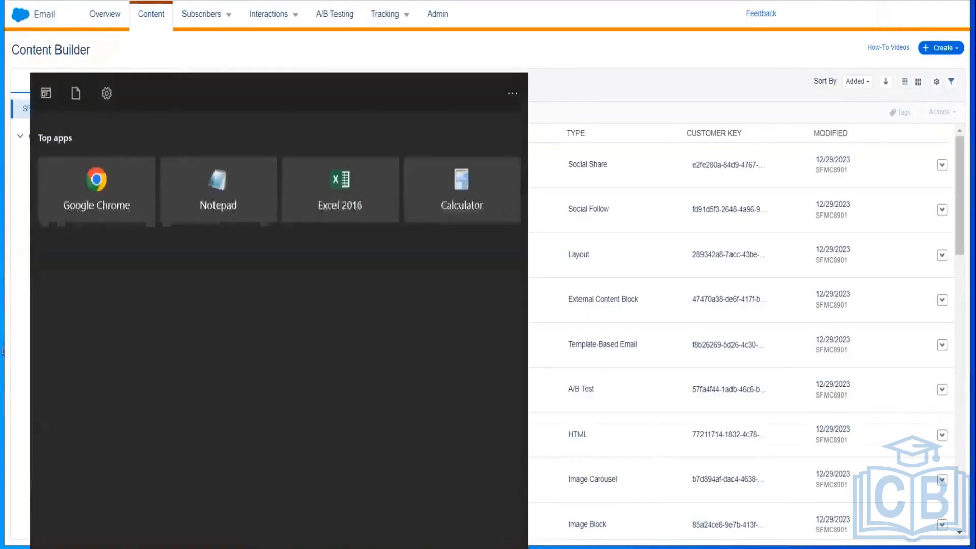
click(218, 183)
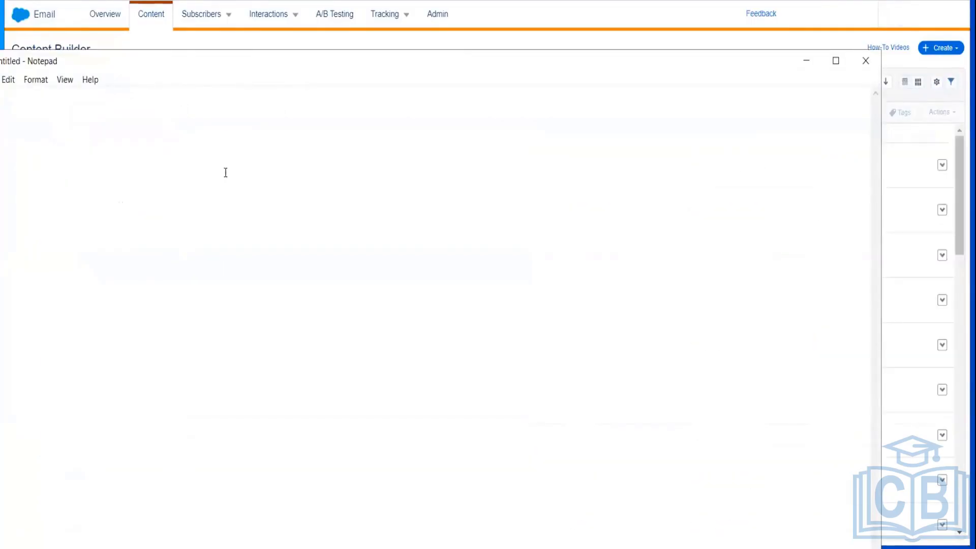
text(18379)
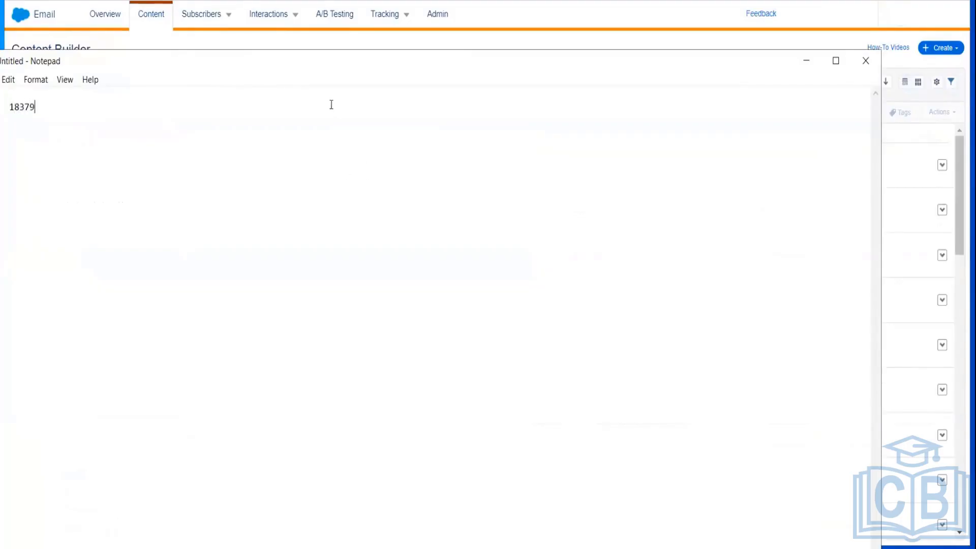
click(806, 60)
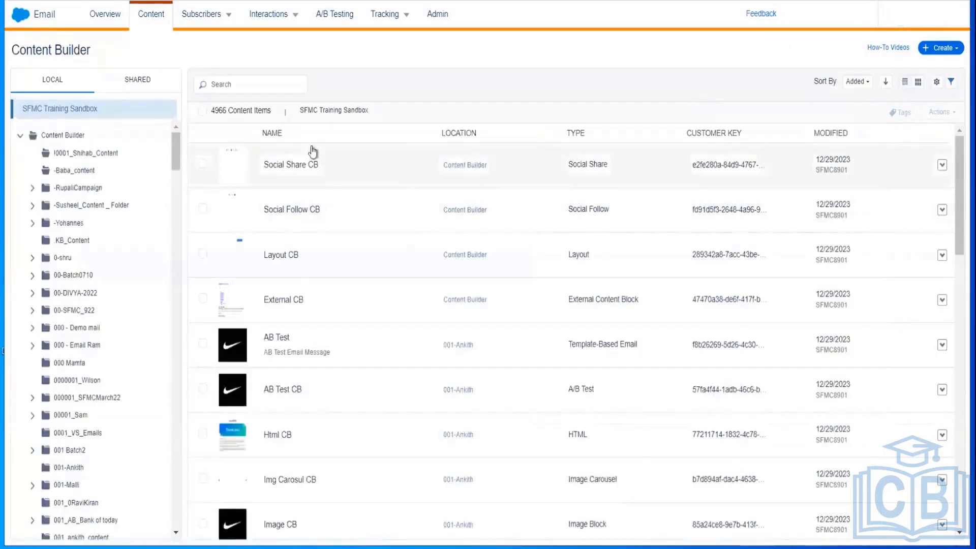
Step: Start a new email message using HTML as the creation method
click(942, 47)
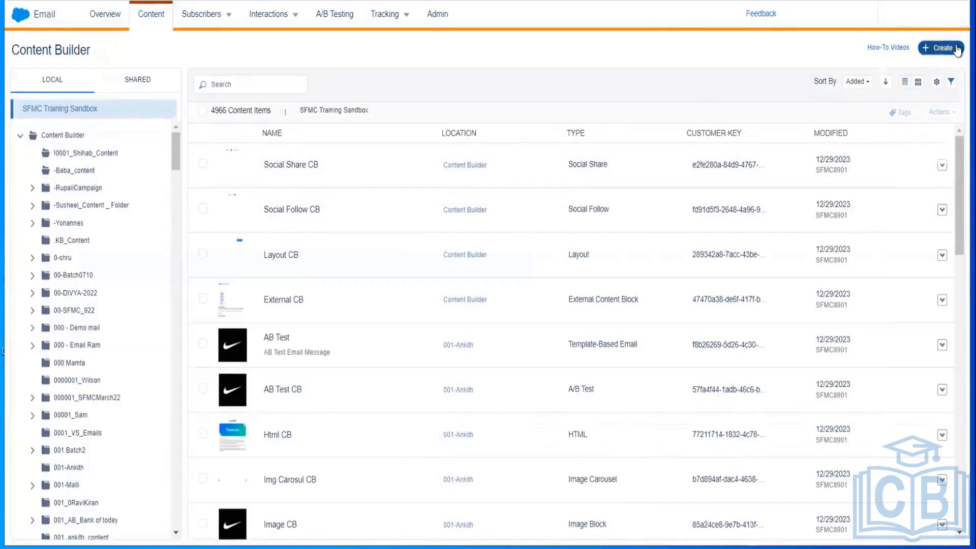
mouse_move(916, 127)
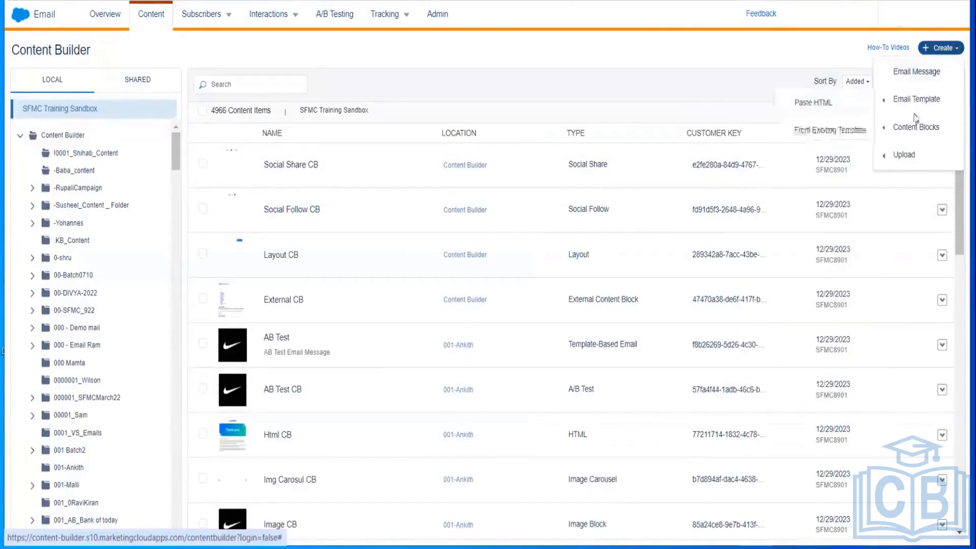
click(907, 72)
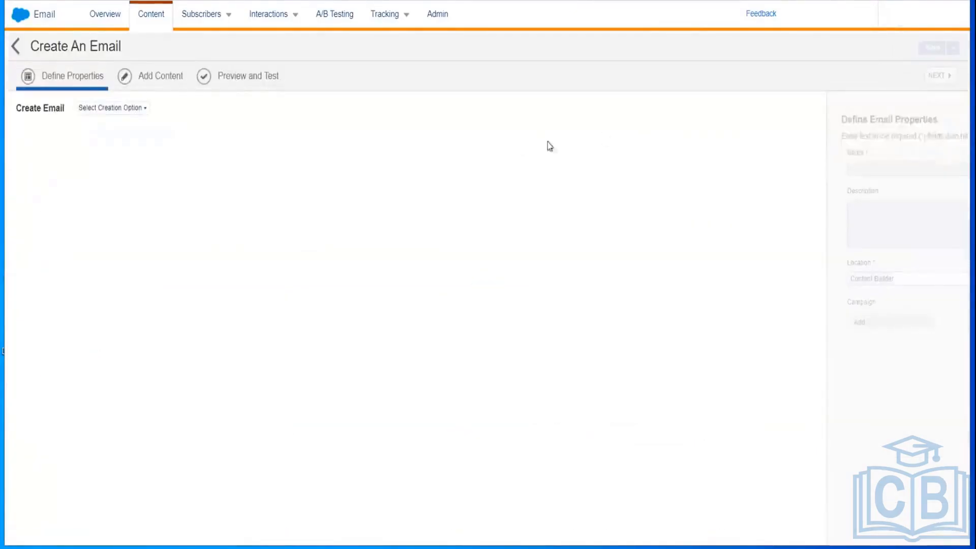
click(130, 106)
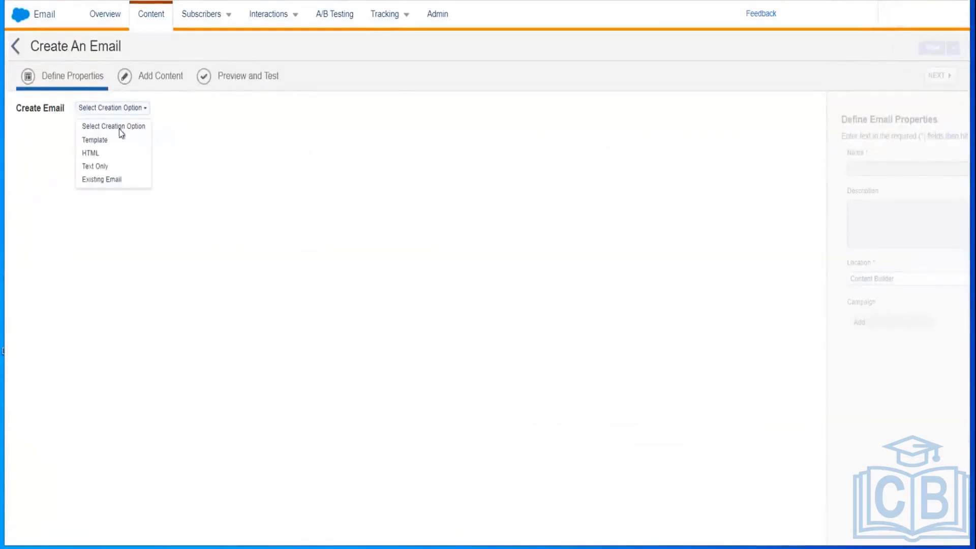
click(91, 153)
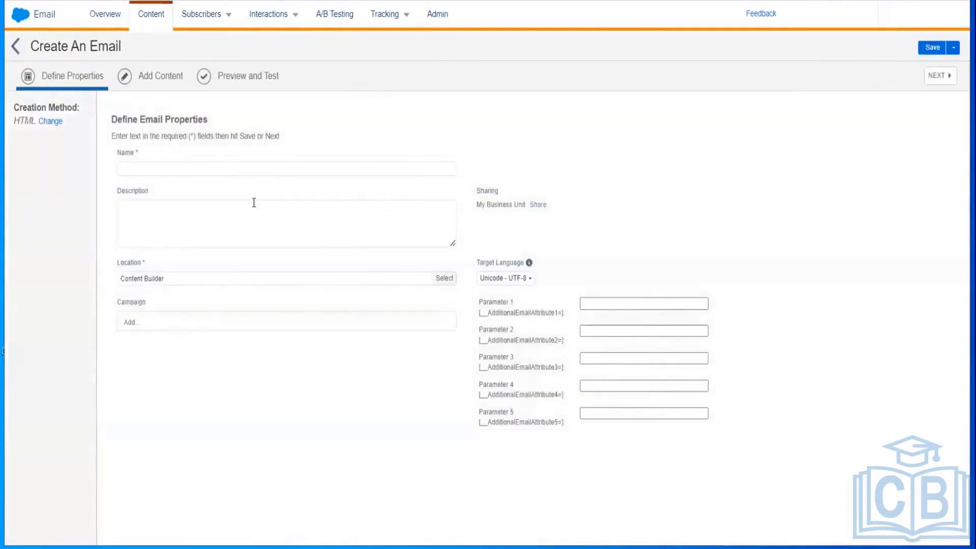
Step: Name the email 'Year End Message to All' and choose Save and Send
click(239, 168)
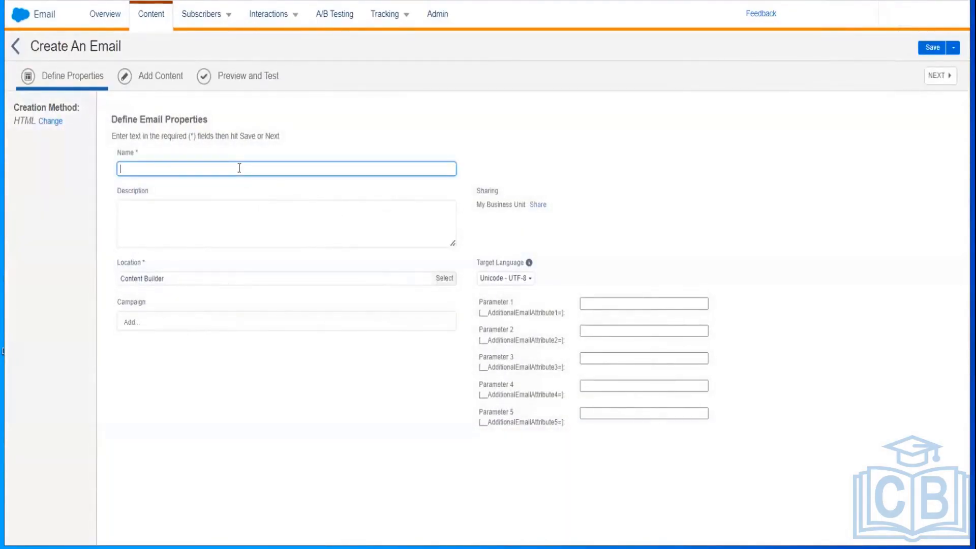
text(Year E)
key(BackSpace)
text(nd)
text( M)
text(essag)
text(ge)
key(BackSpace)
key(BackSpace)
key(BackSpace)
key(BackSpace)
key(BackSpace)
text(sage to All)
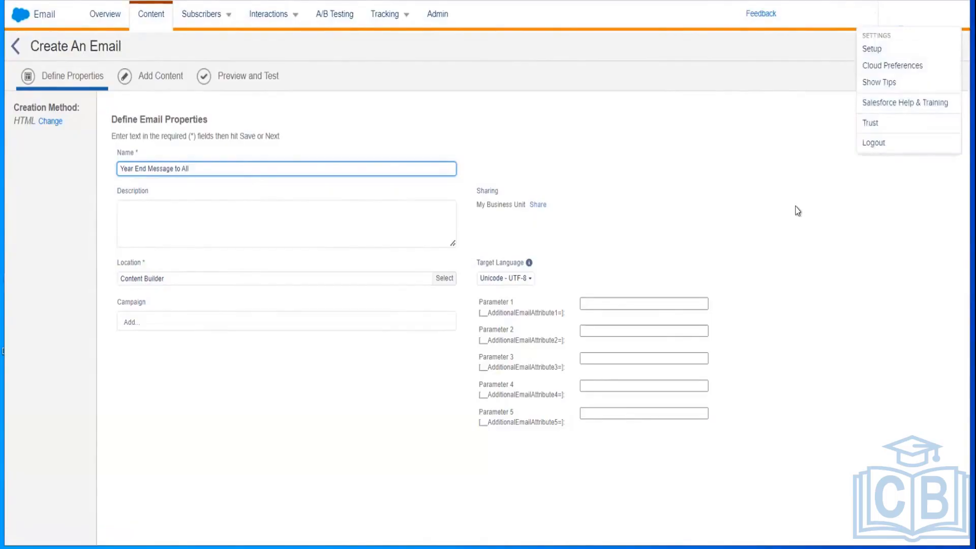
drag(795, 207, 954, 51)
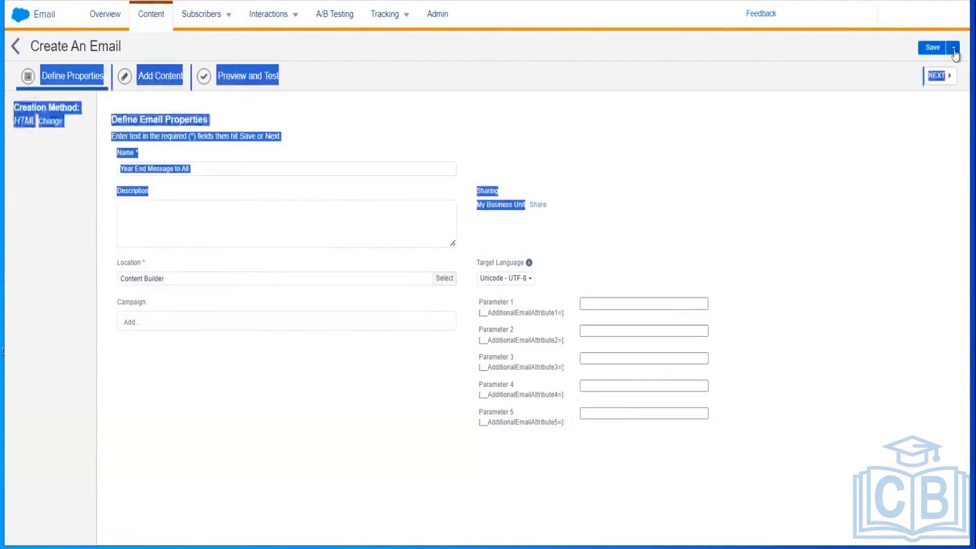
click(953, 51)
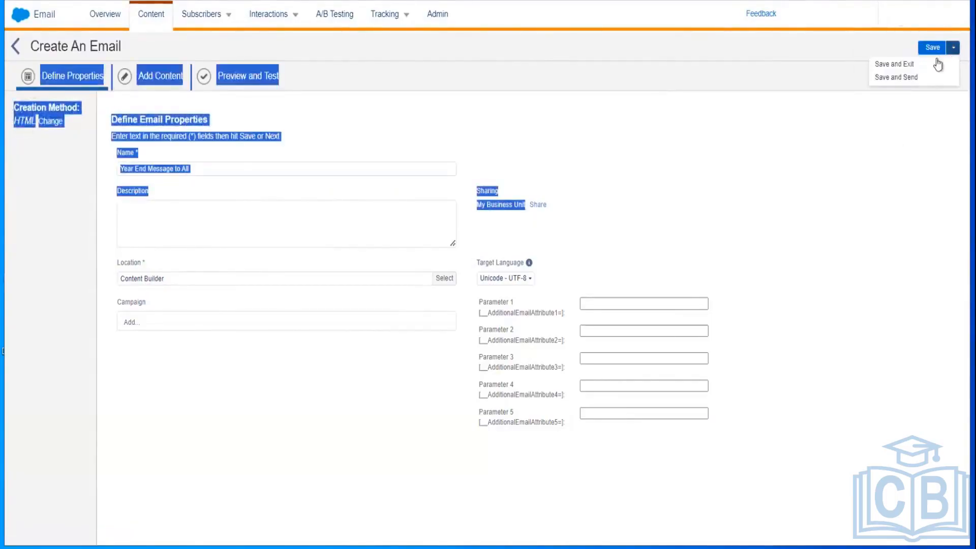
click(906, 77)
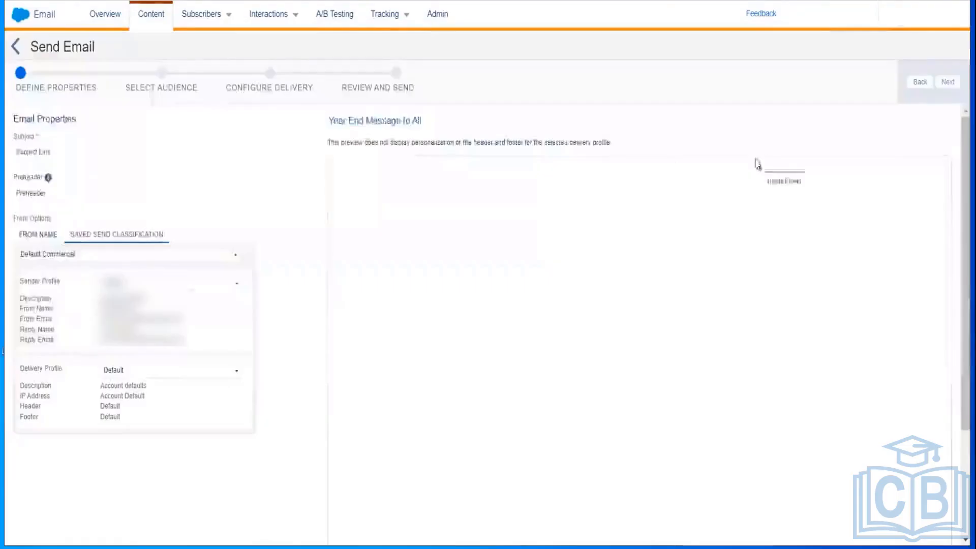
Step: Set the send's subject line to 'Year End Wish Message' and continue to Select Audience
click(947, 82)
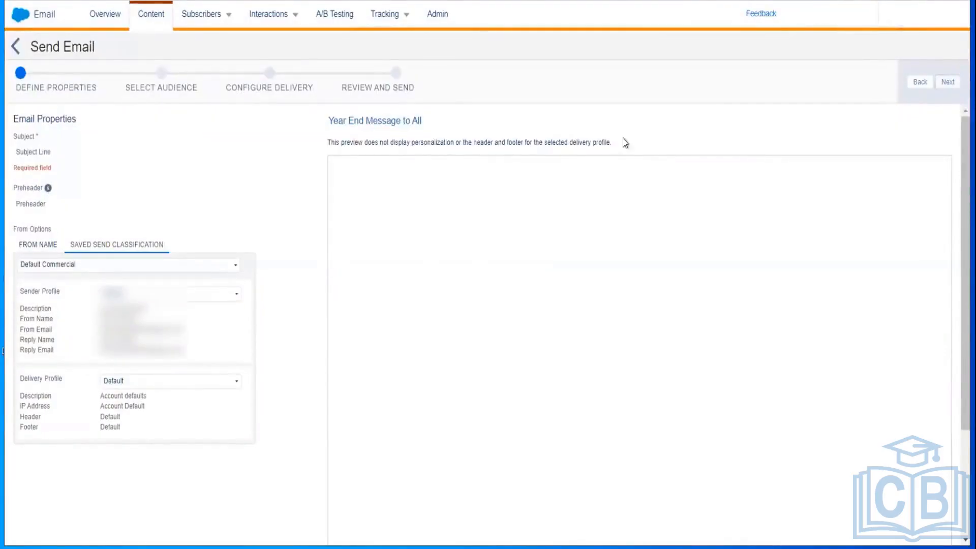
click(59, 147)
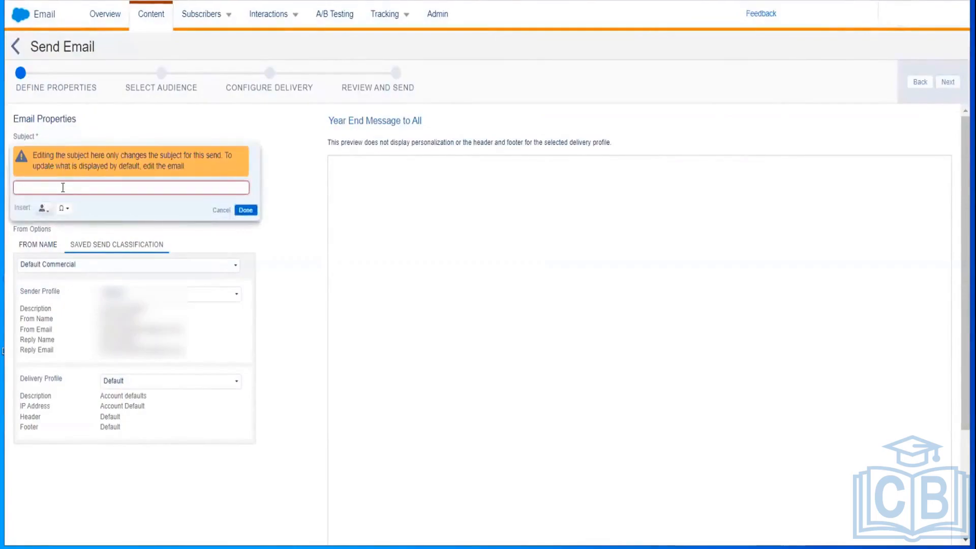
text(Year End Wish Mesa)
click(246, 210)
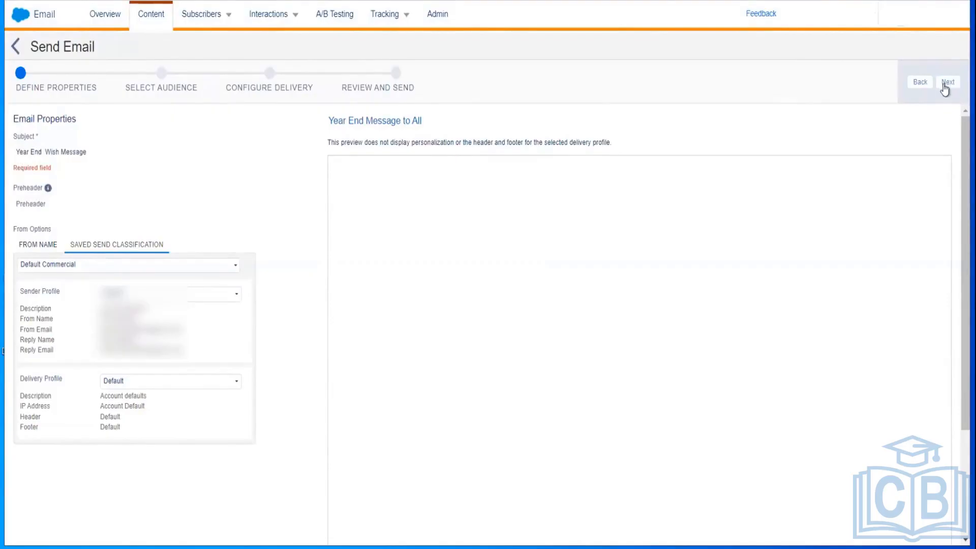
click(946, 83)
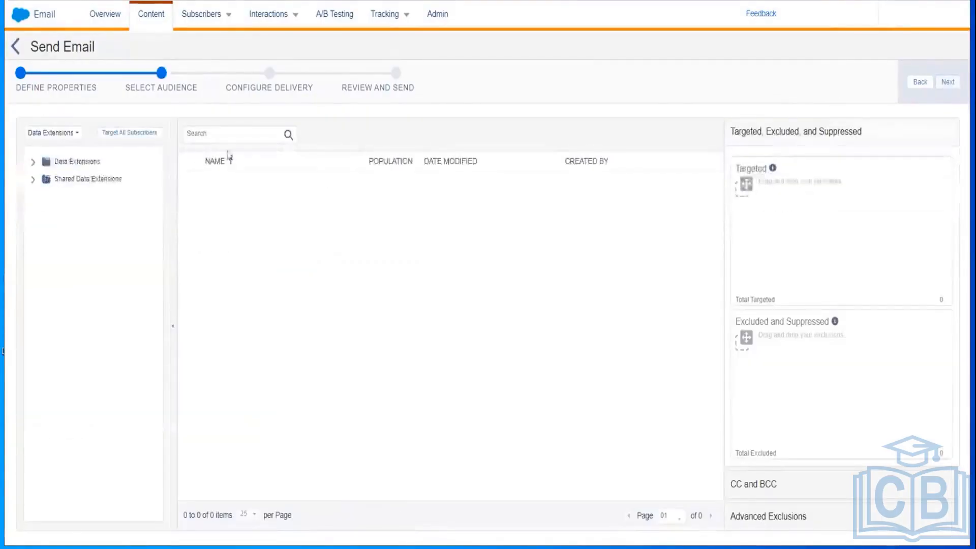
Step: Expand Data Extensions and open the user's personal folder to list its 33 data extensions
click(33, 162)
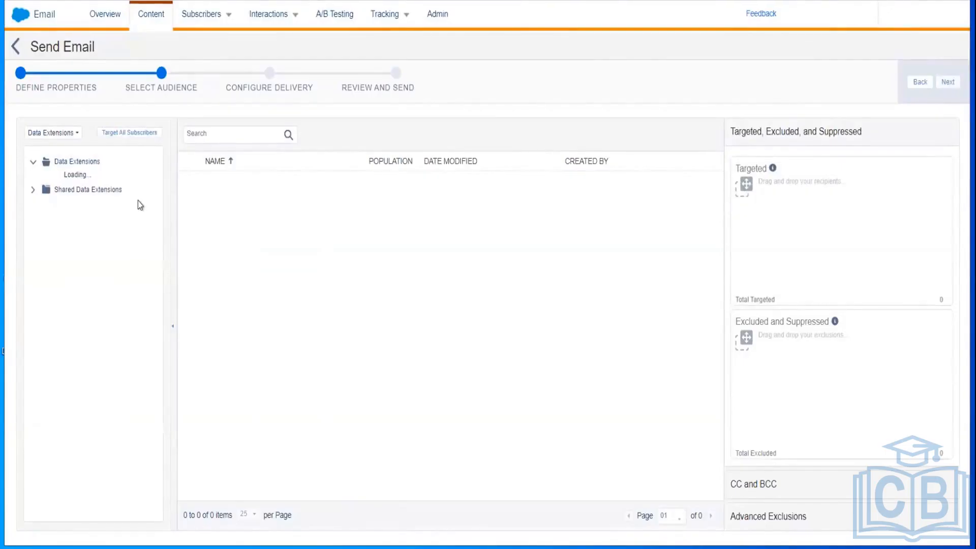
drag(159, 163, 169, 330)
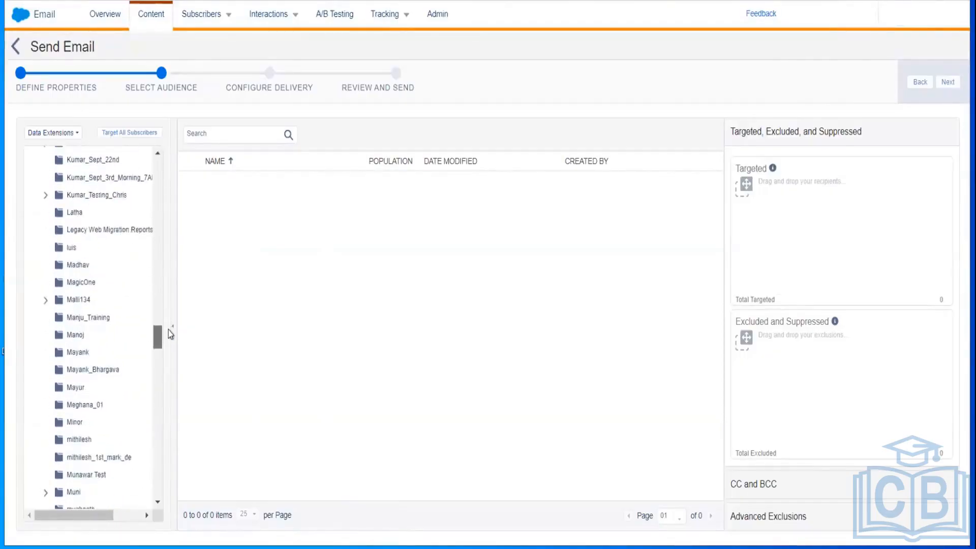
click(92, 369)
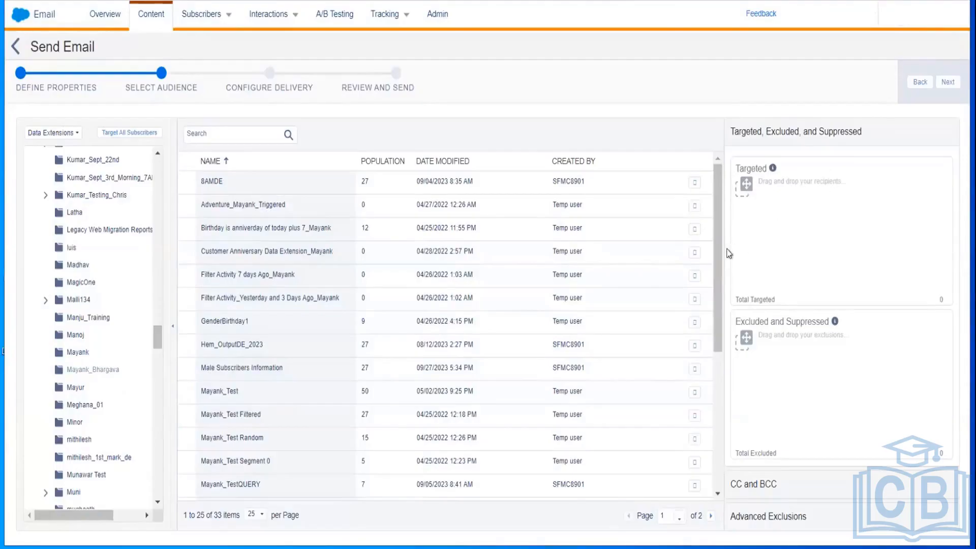
Step: Target My Customer Data Extn from Ankith Data Extensions with the All Subscribers publication list
click(238, 414)
click(225, 396)
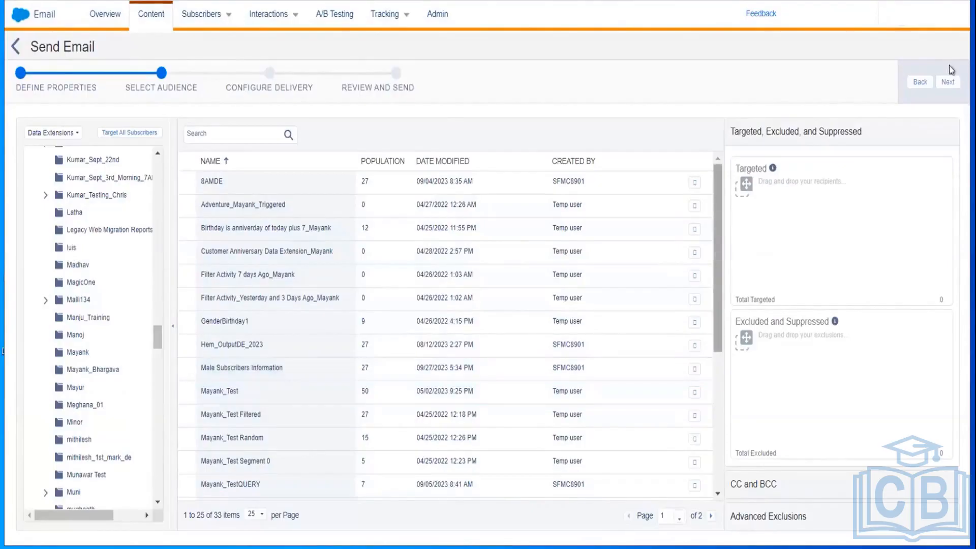
click(947, 82)
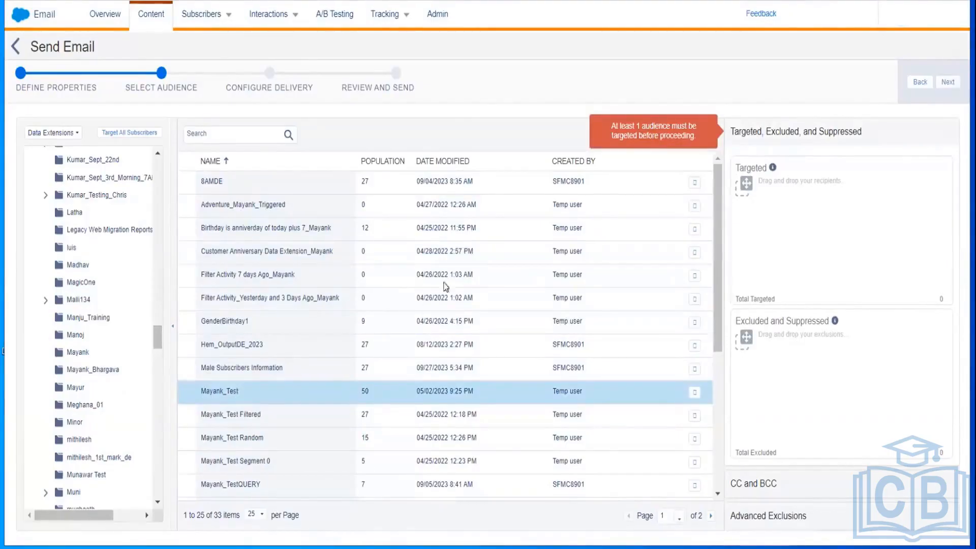
drag(155, 333, 148, 253)
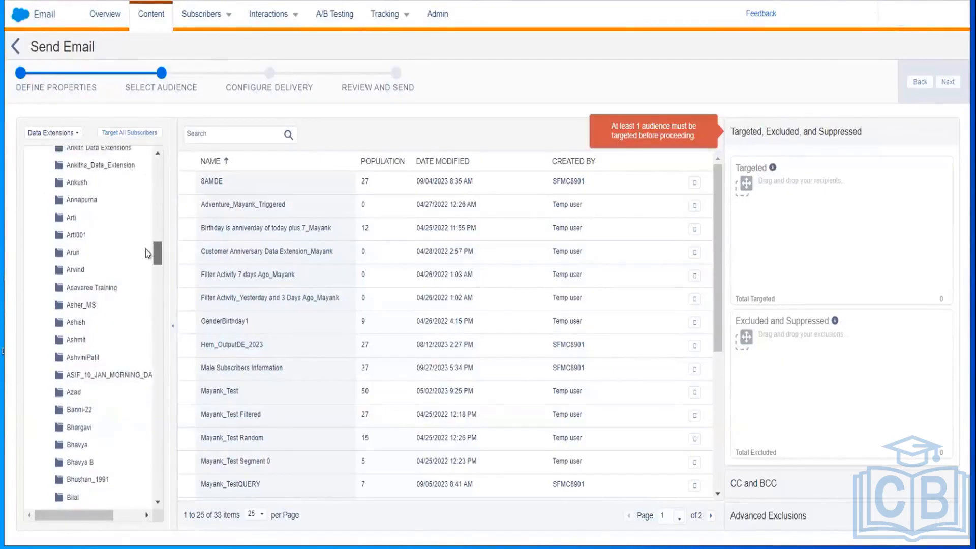
drag(147, 250, 148, 244)
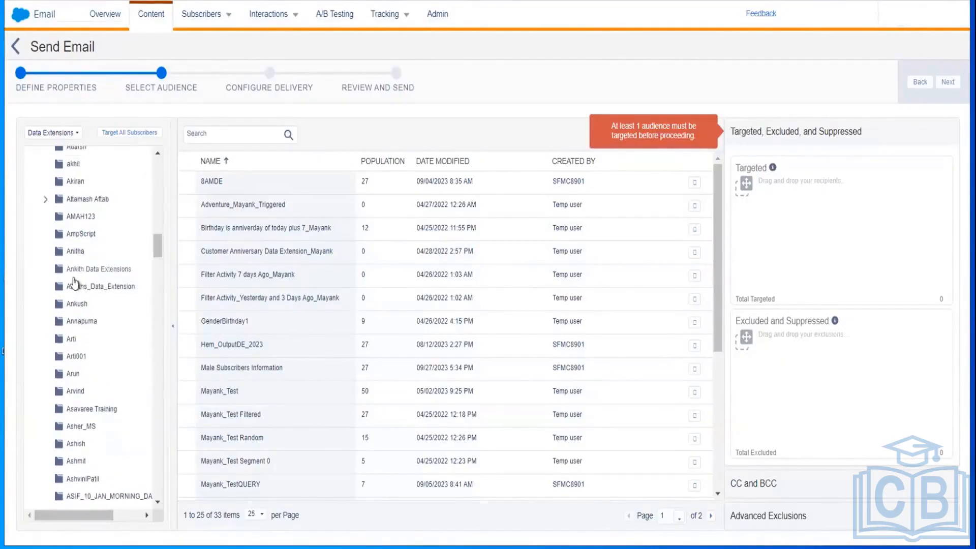
click(91, 273)
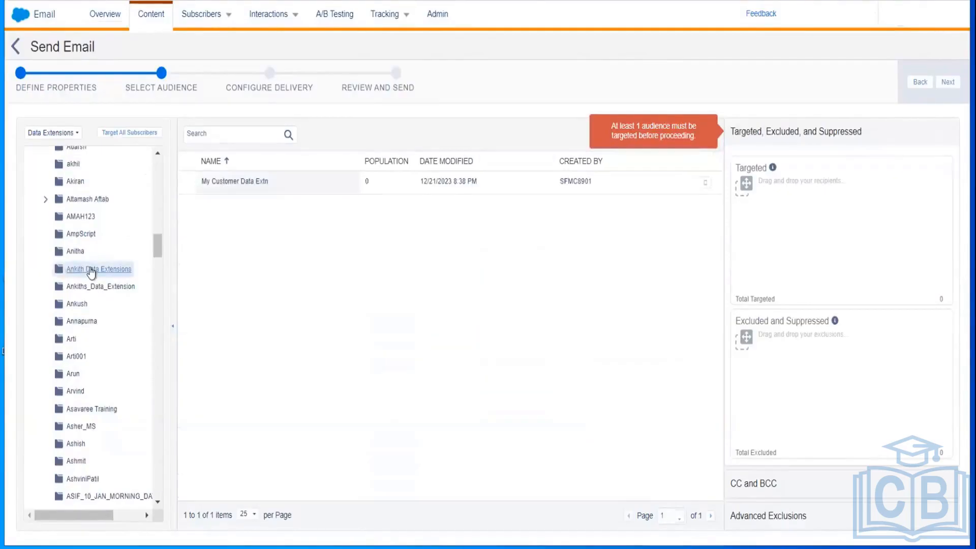
click(246, 186)
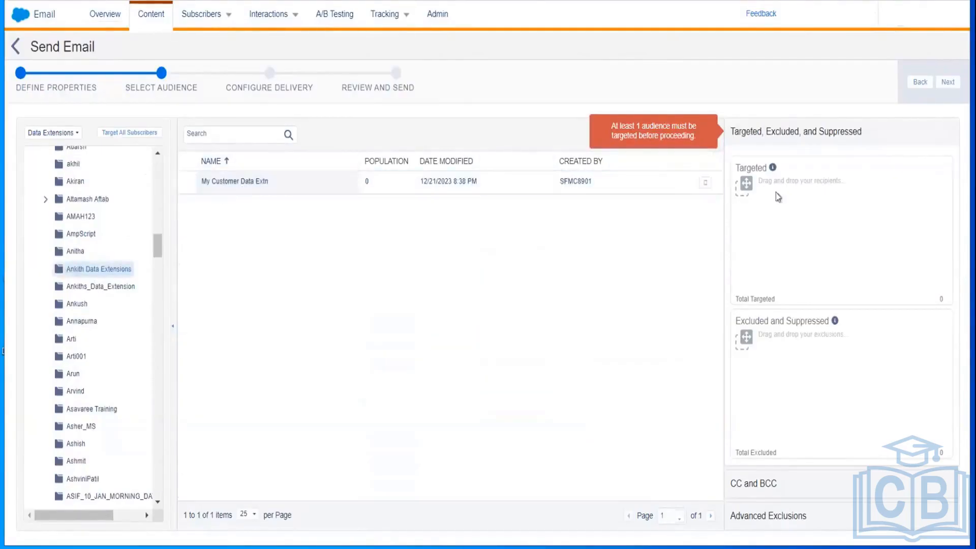
drag(650, 224, 879, 178)
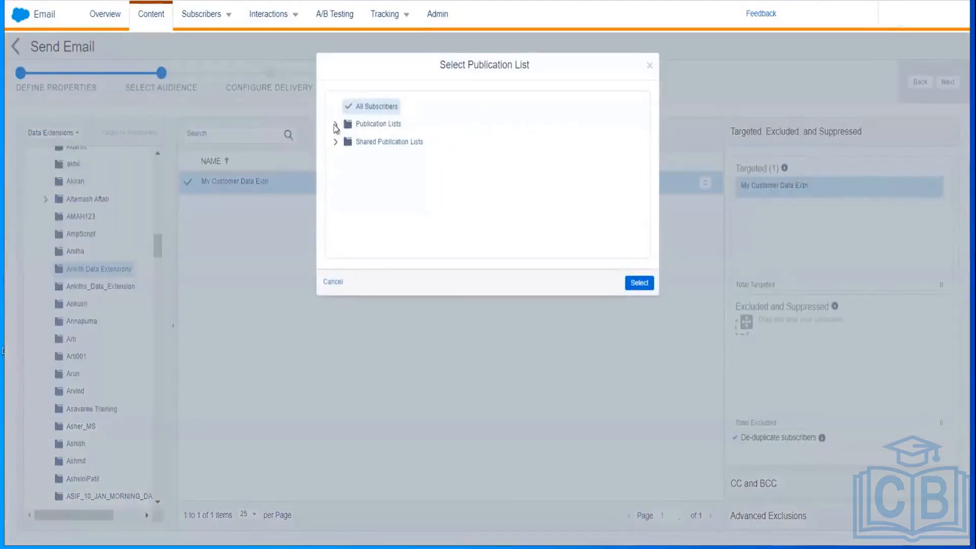
click(336, 125)
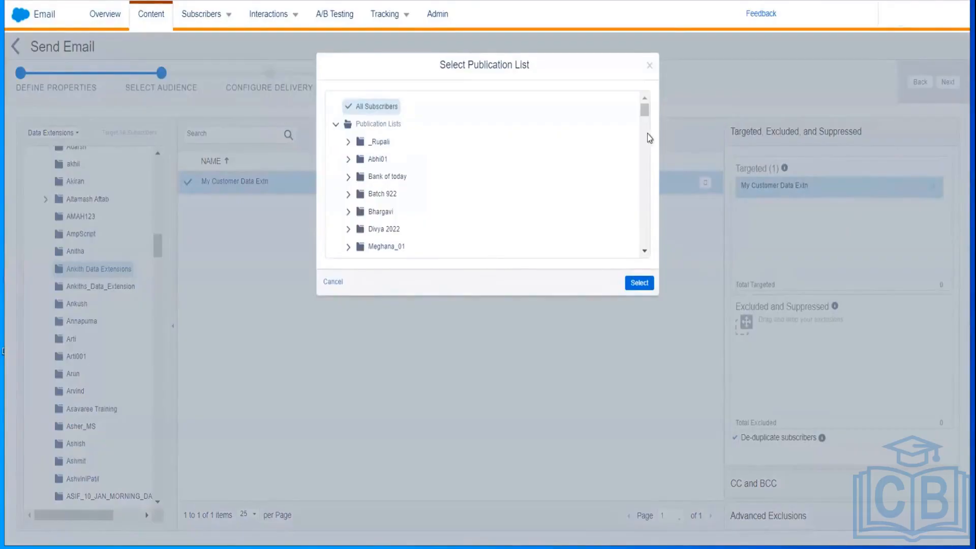
click(639, 283)
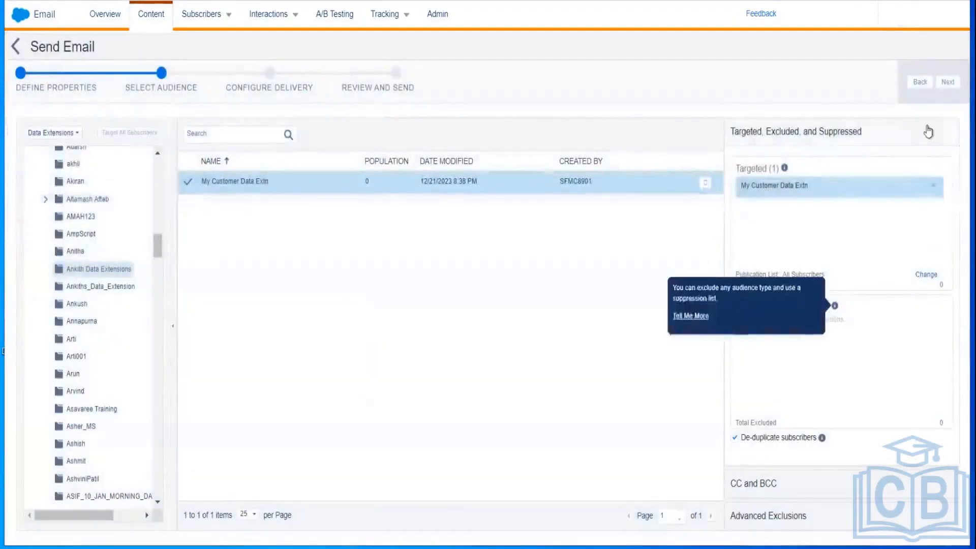
click(948, 82)
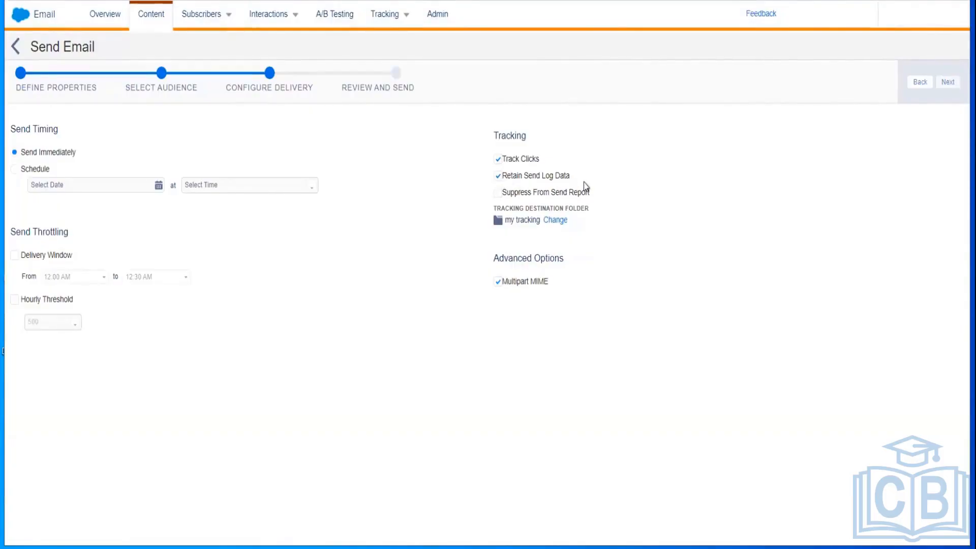
Step: Keep Send Immediately with default tracking and advance to Review and Send
click(944, 84)
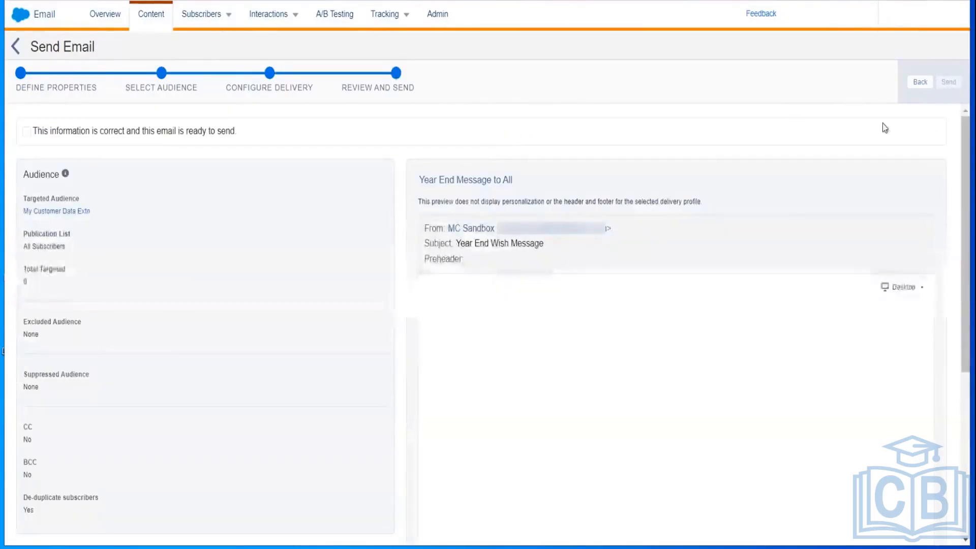
Step: Confirm and send the email, hit the missing physical-address error, and return to Content Builder
click(26, 132)
click(944, 83)
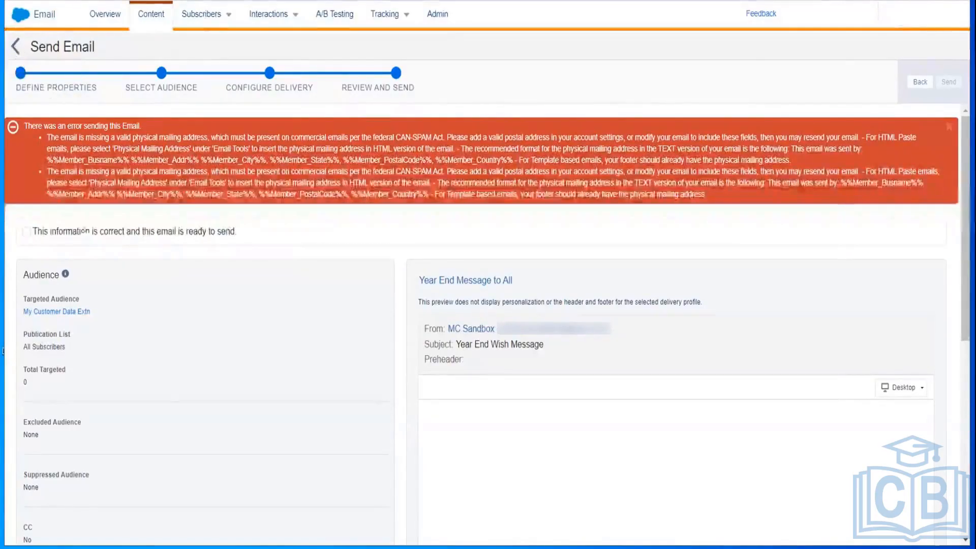
click(17, 48)
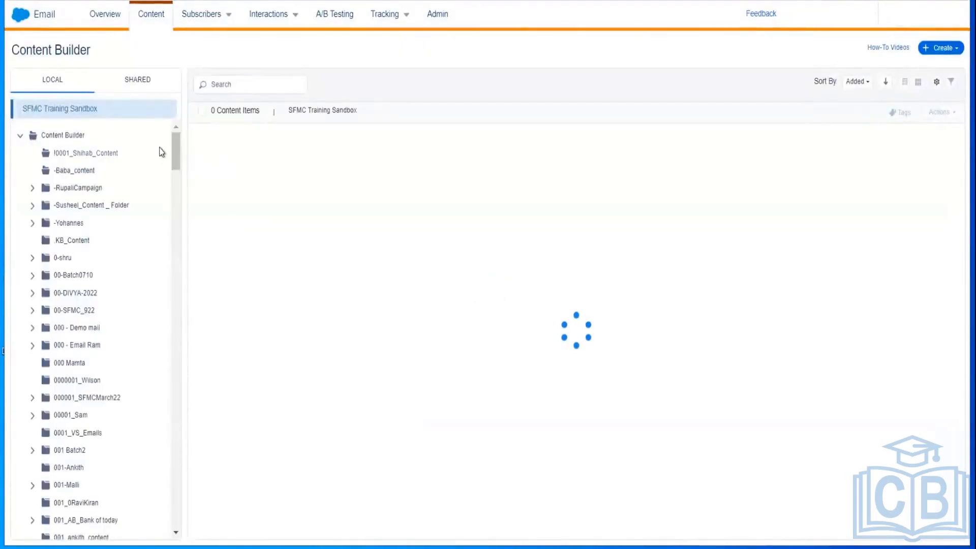
drag(176, 158, 184, 213)
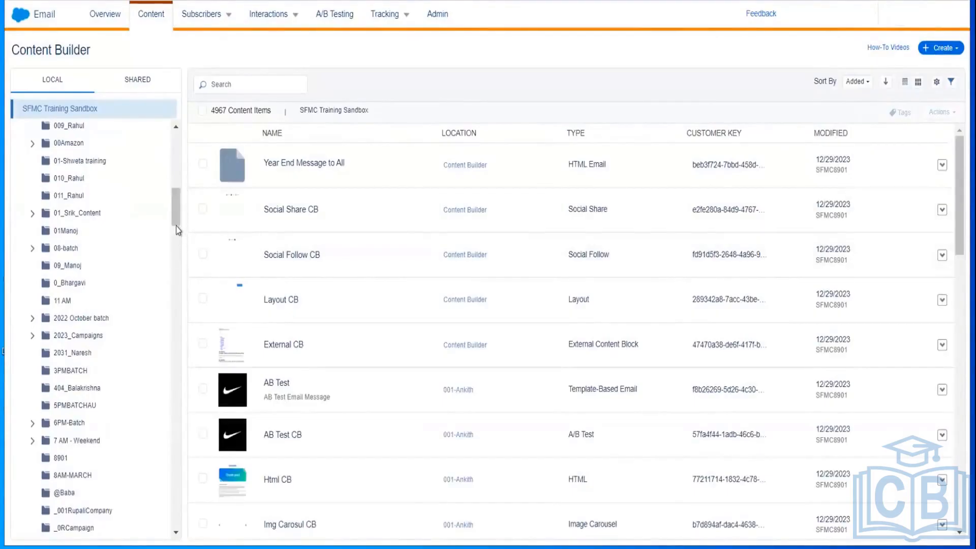
drag(176, 216, 175, 270)
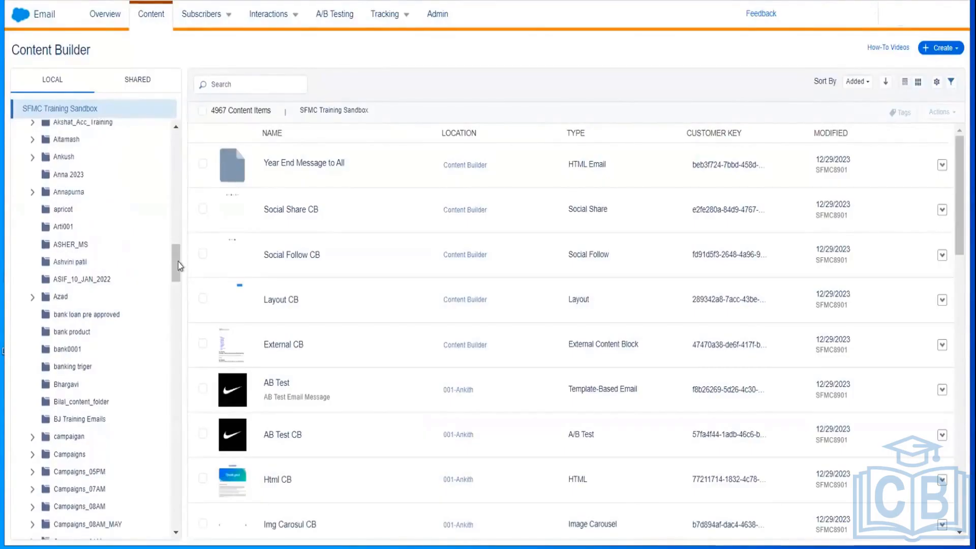
mouse_move(179, 264)
mouse_down()
mouse_move(175, 250)
mouse_move(178, 310)
mouse_move(172, 254)
mouse_up()
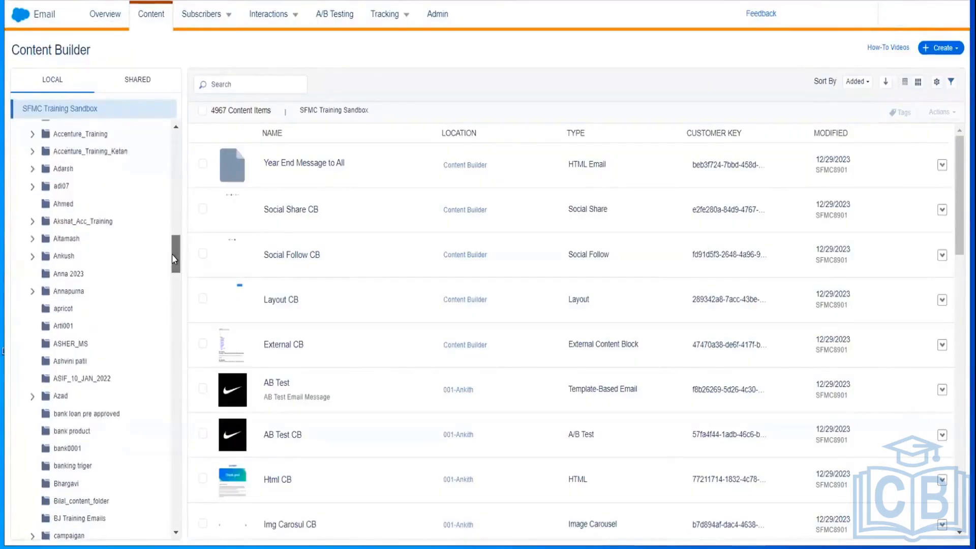
drag(172, 254, 166, 150)
drag(170, 163, 157, 204)
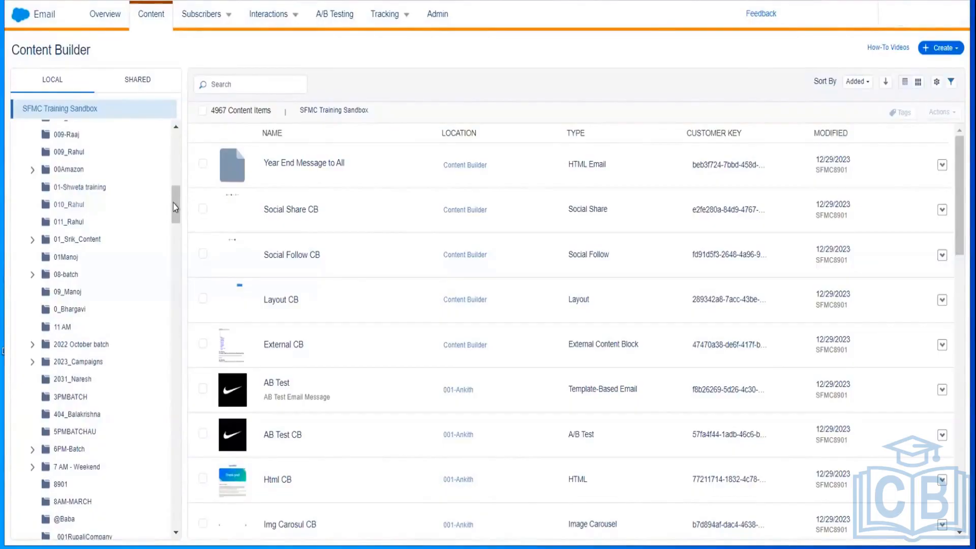
scroll(174, 205, up, 1)
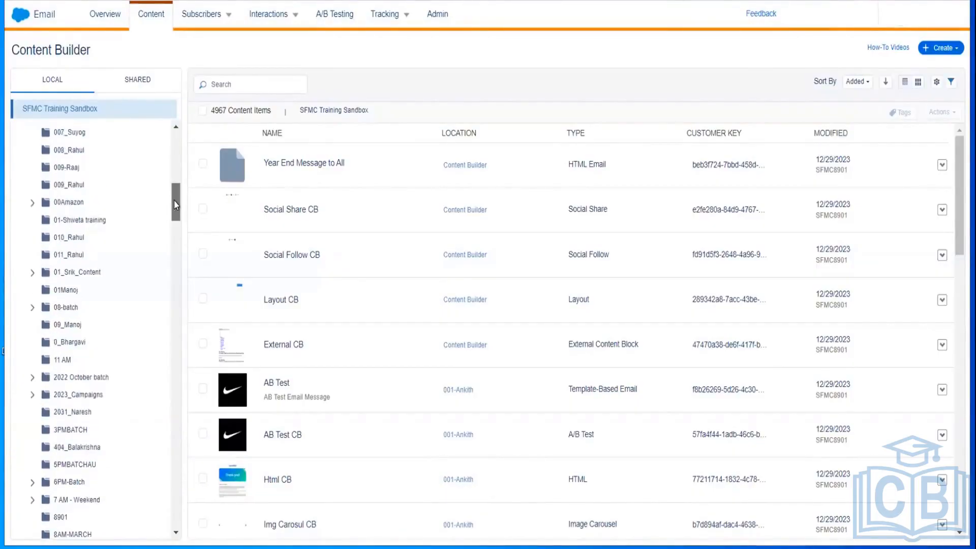
scroll(175, 204, up, 2)
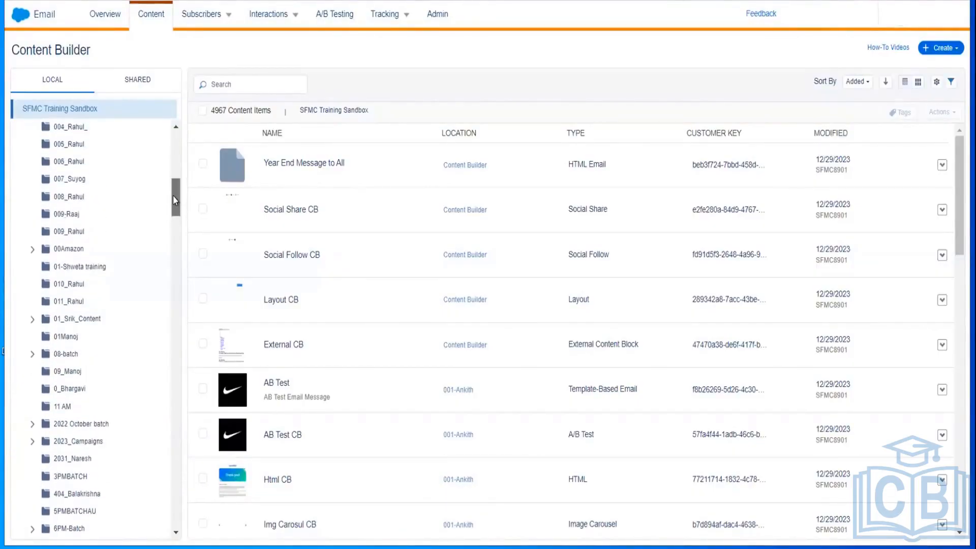
drag(172, 196, 172, 190)
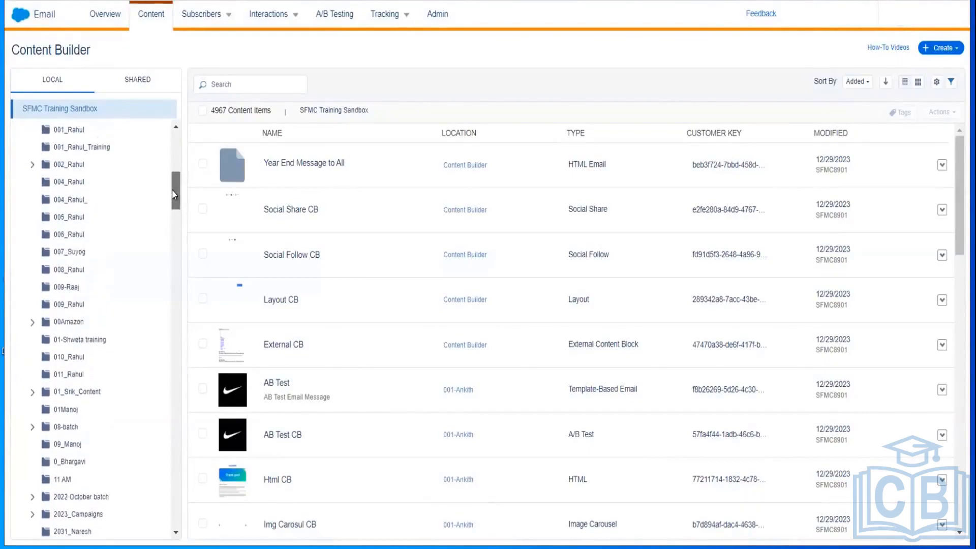
scroll(172, 187, up, 2)
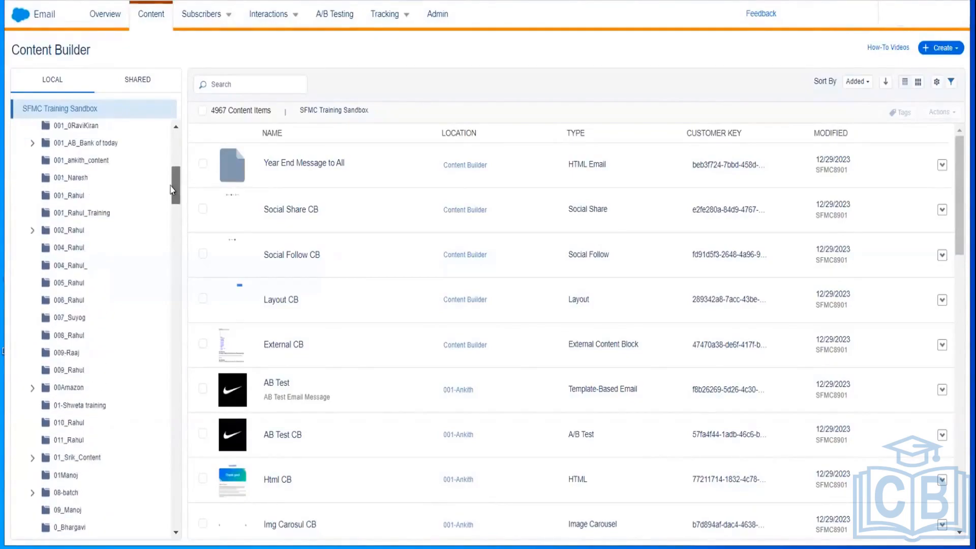
scroll(172, 189, down, 1)
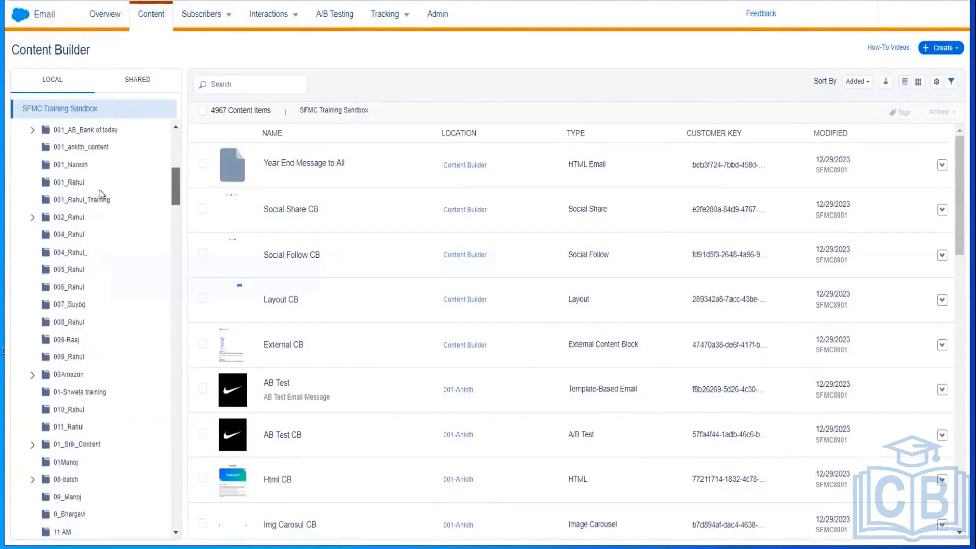
Step: Open the My Training Publication List email from the 001 folder in the content editor
click(77, 148)
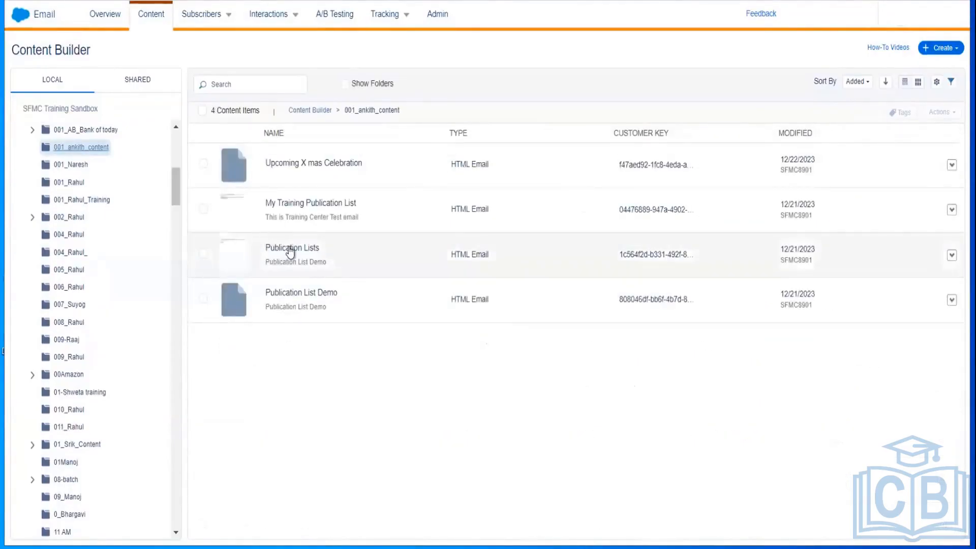
double_click(291, 220)
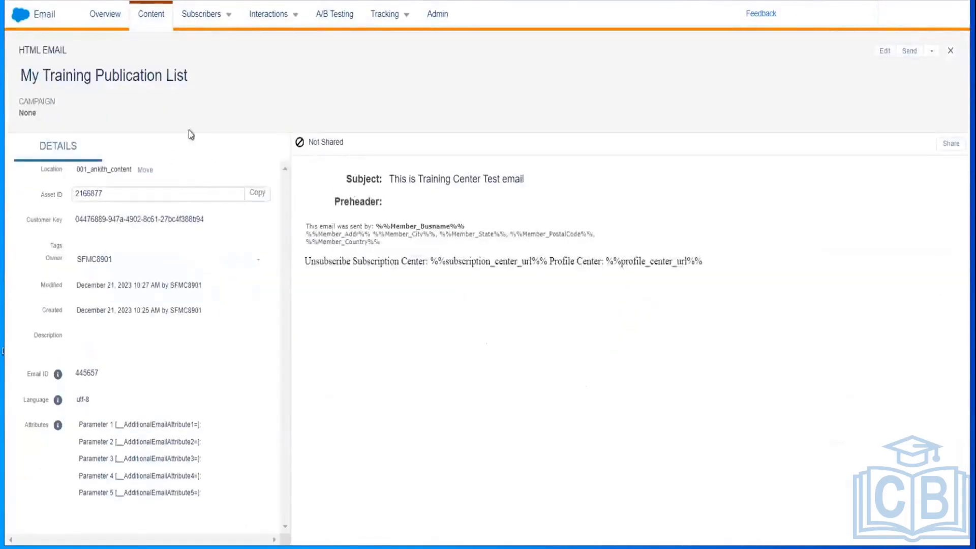
click(887, 54)
click(888, 54)
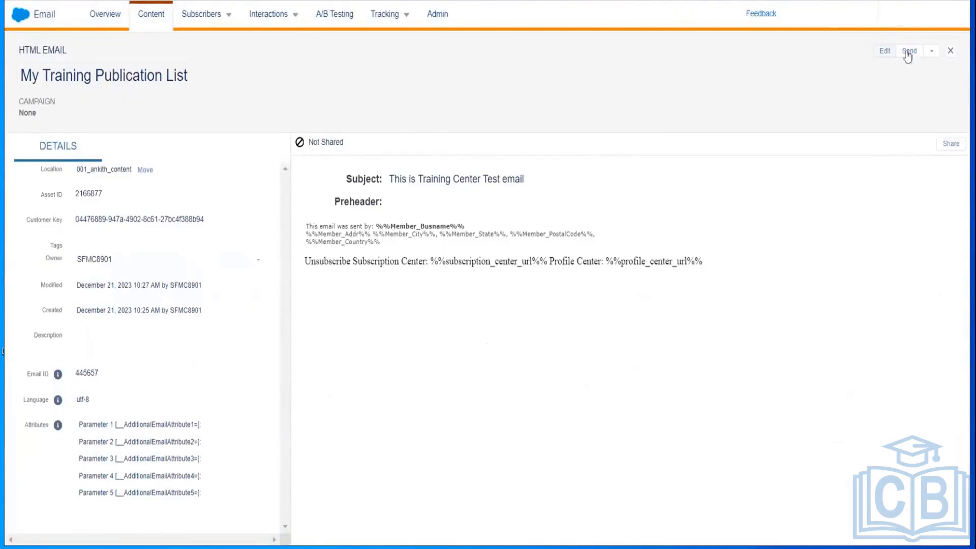
click(885, 53)
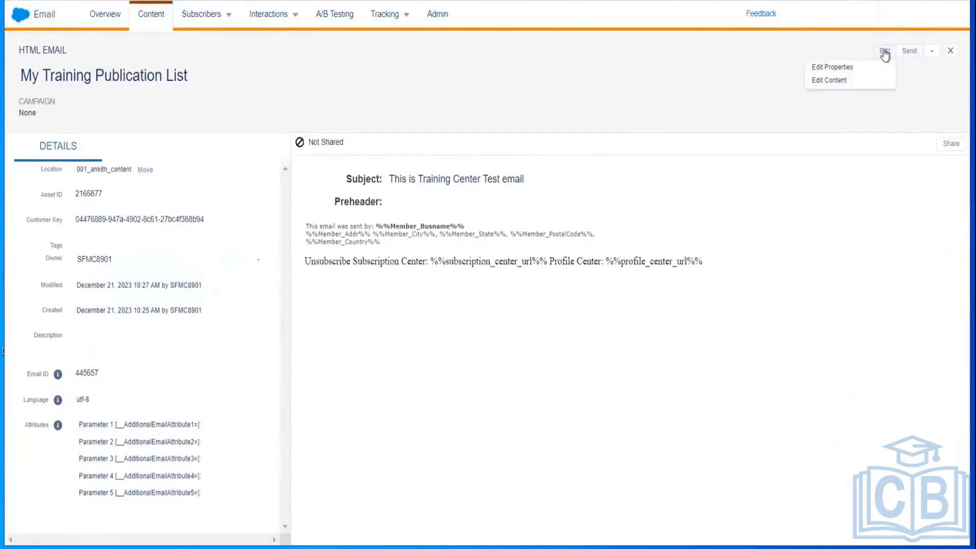
click(836, 80)
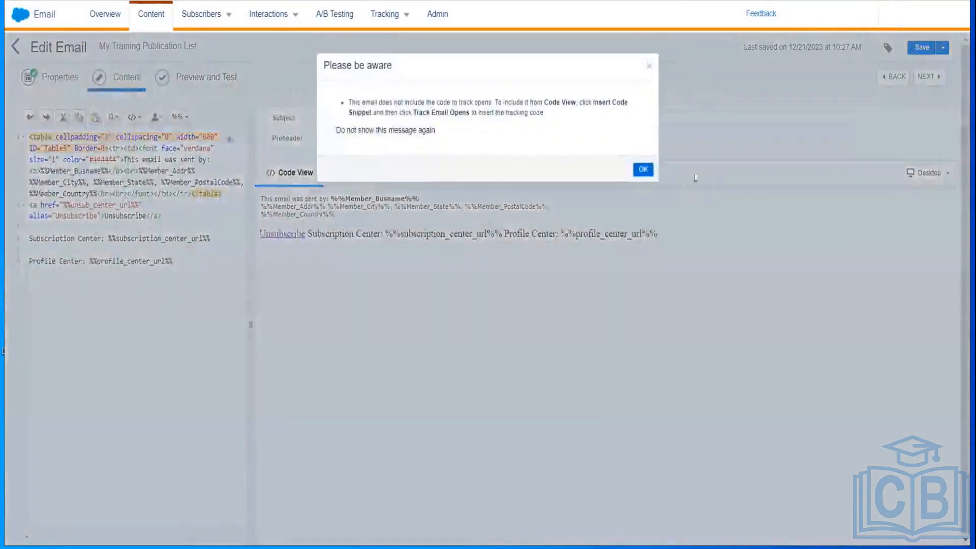
Step: Dismiss the open-tracking notice, then choose Save and Send past the subject warning
click(646, 170)
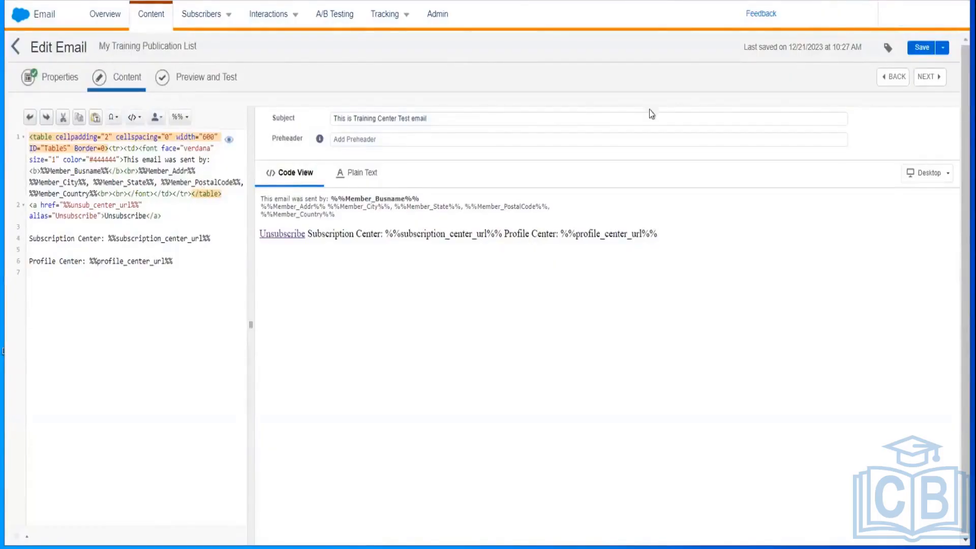
click(943, 47)
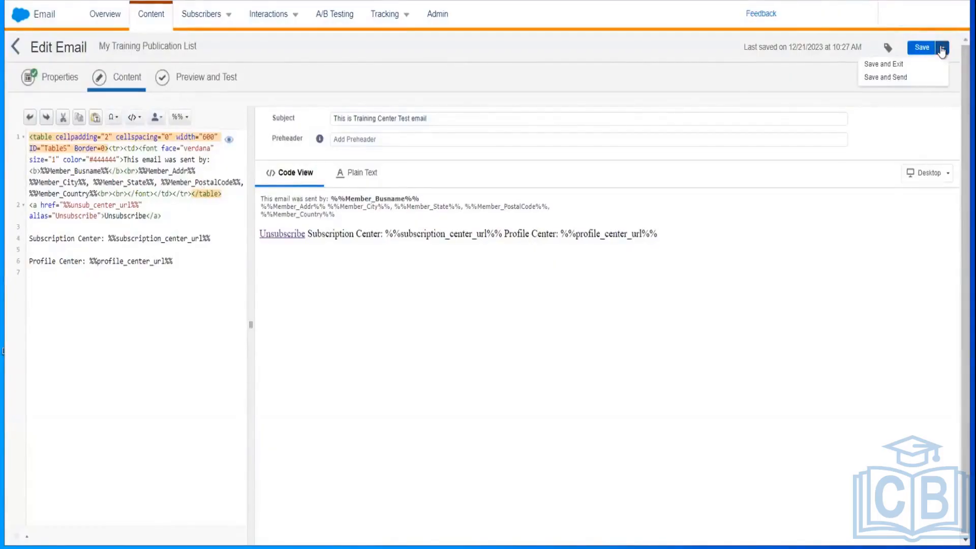
click(885, 78)
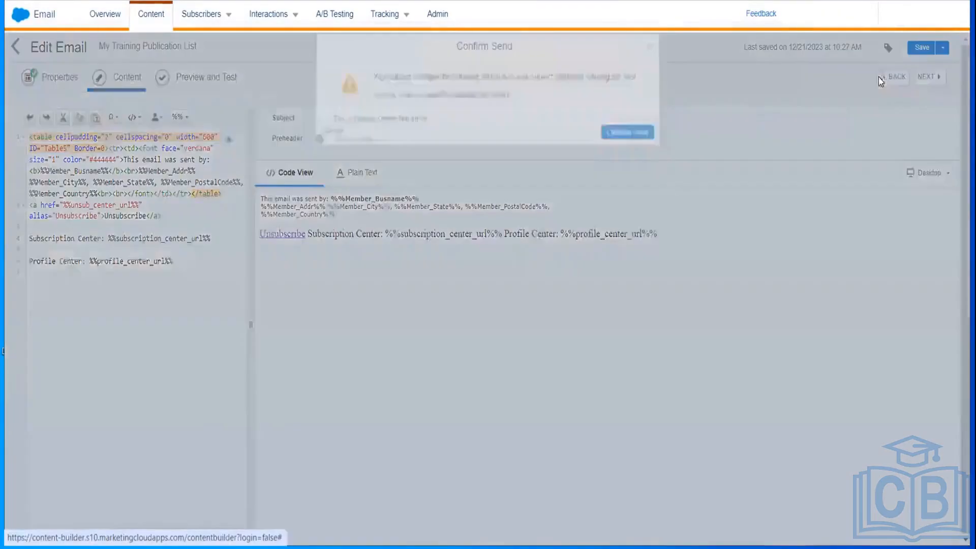
click(635, 150)
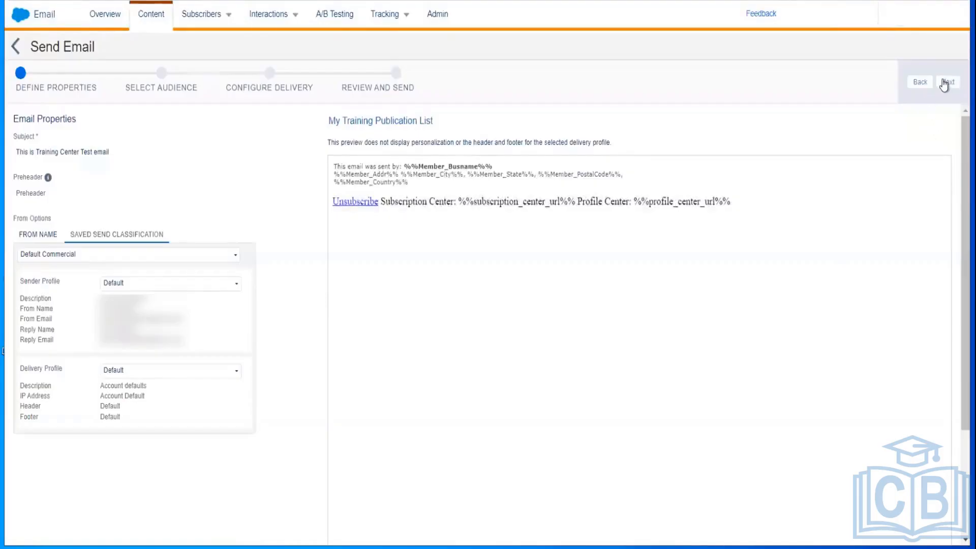
Step: Pass the properties step and target My Customer Data Extn from the personal data extension folders
click(945, 82)
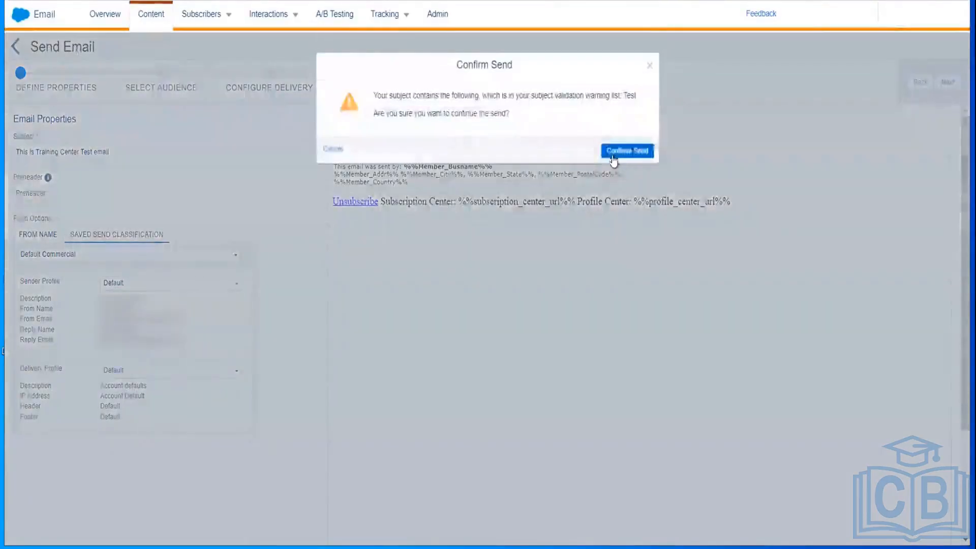
click(614, 155)
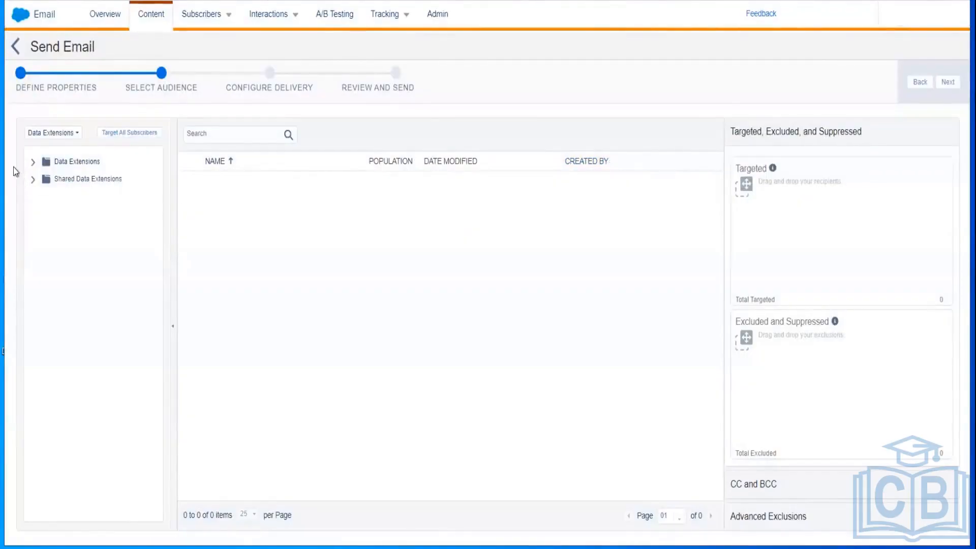
click(34, 163)
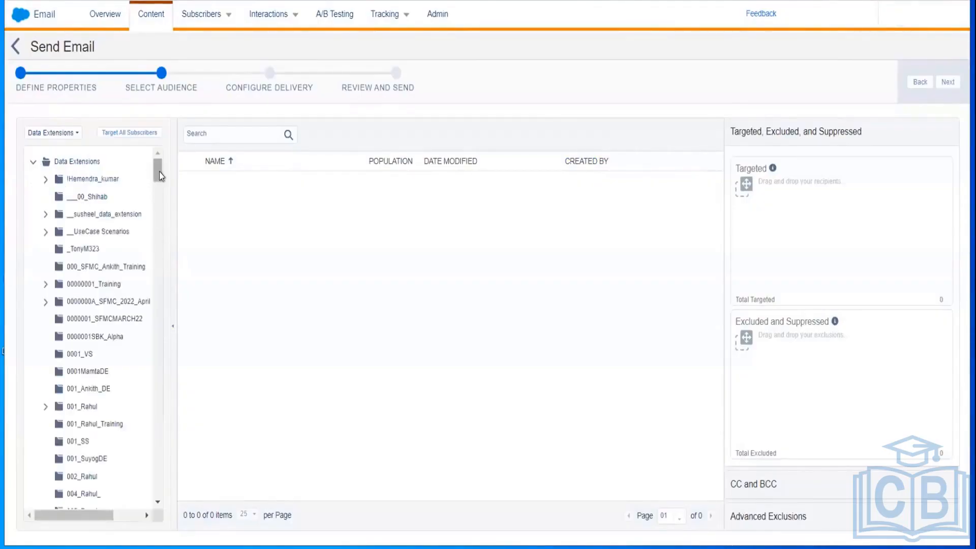
mouse_move(160, 172)
mouse_down()
mouse_move(162, 202)
mouse_move(160, 179)
mouse_up()
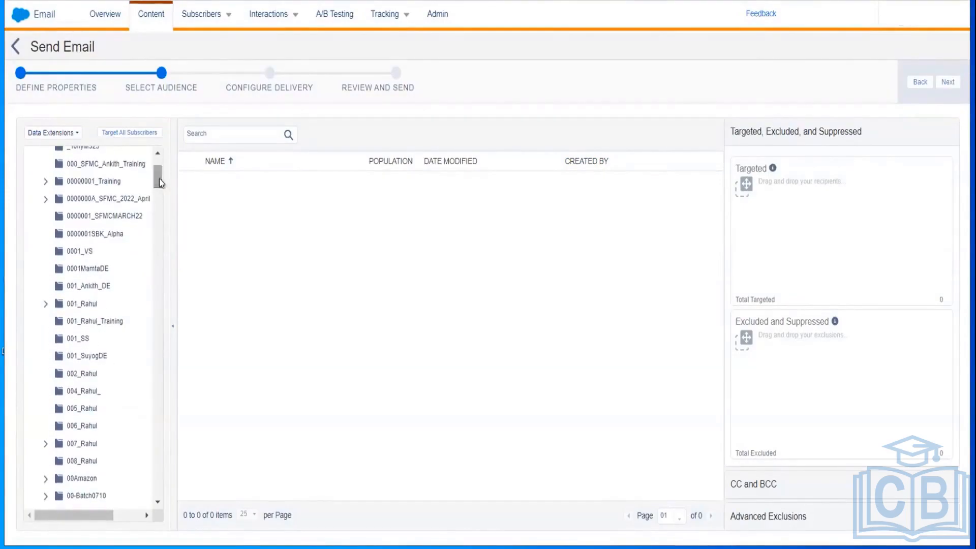
click(87, 285)
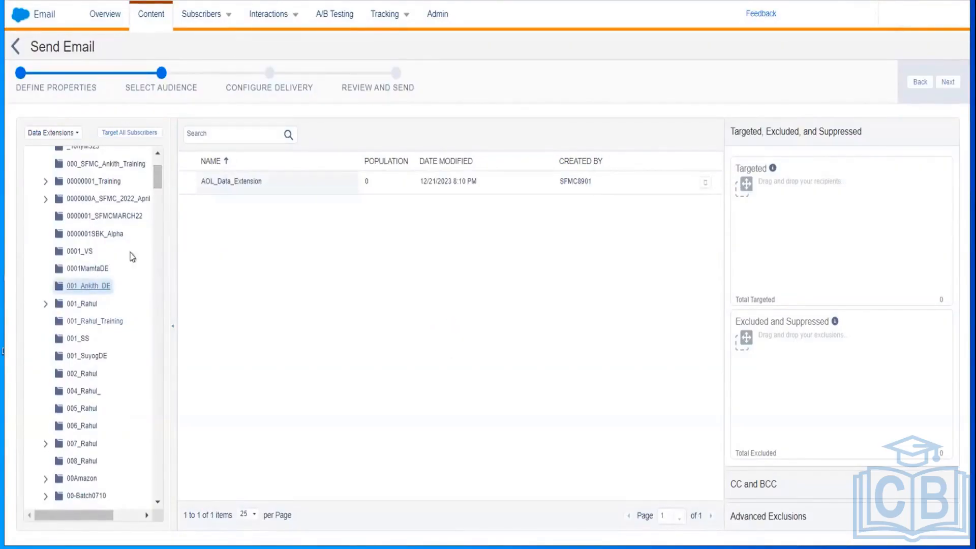
drag(153, 175, 156, 235)
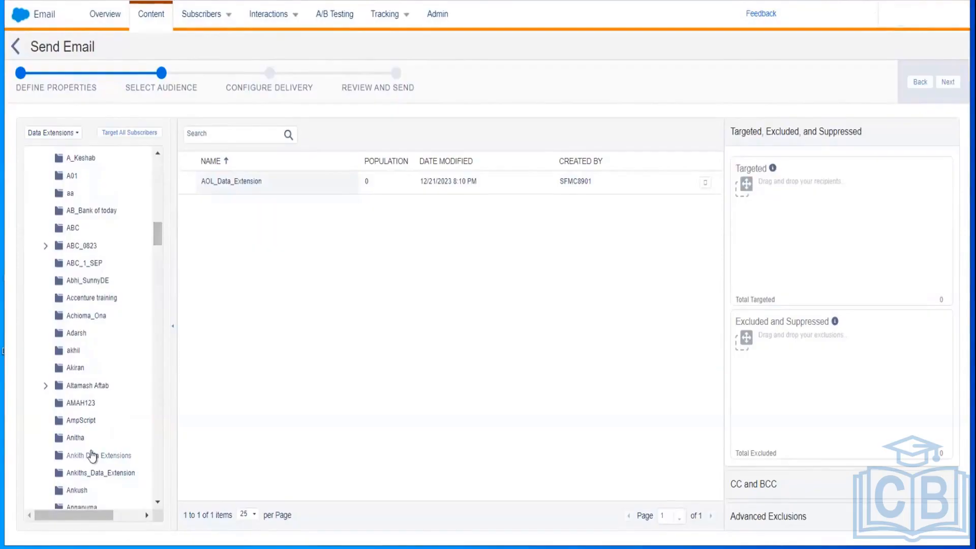
click(92, 456)
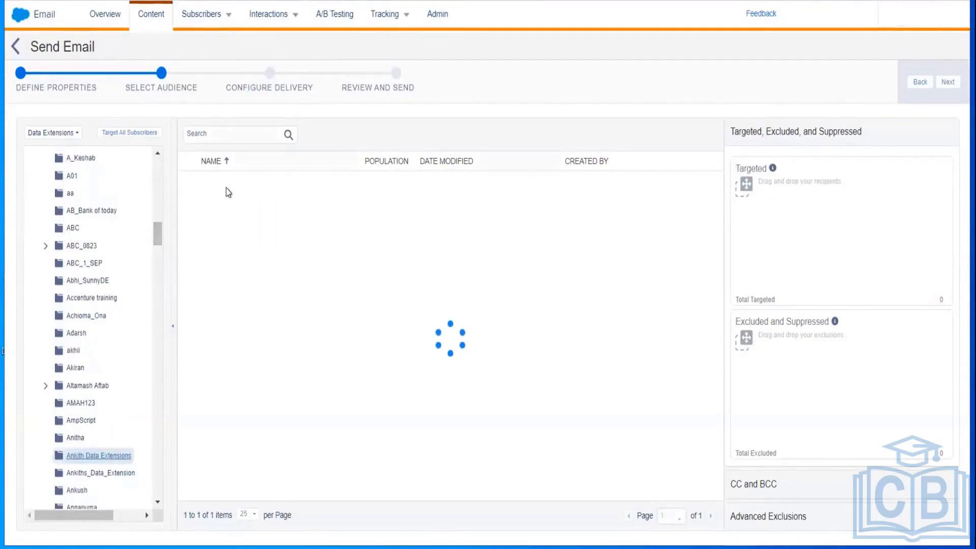
drag(227, 189, 742, 196)
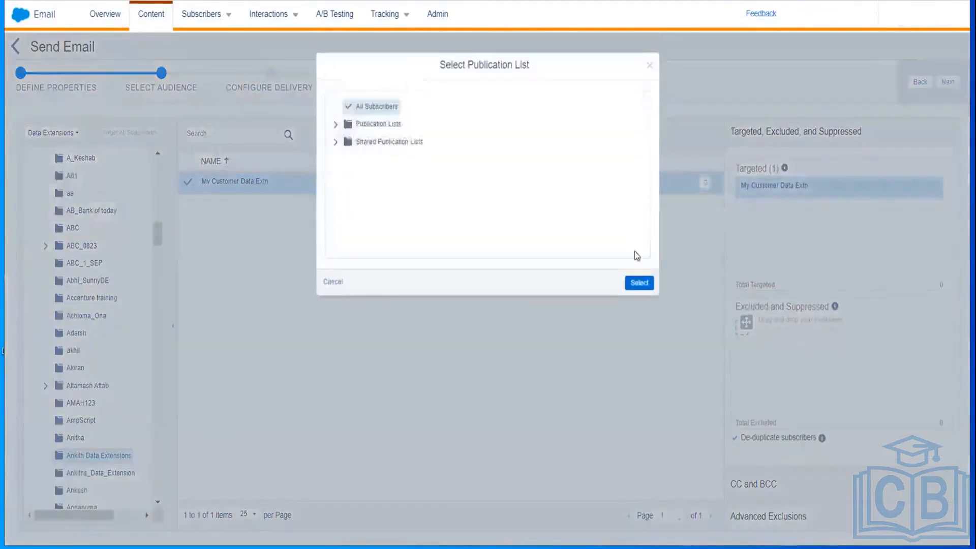
Step: Keep All Subscribers and default delivery, confirm the review, and send the email
click(637, 279)
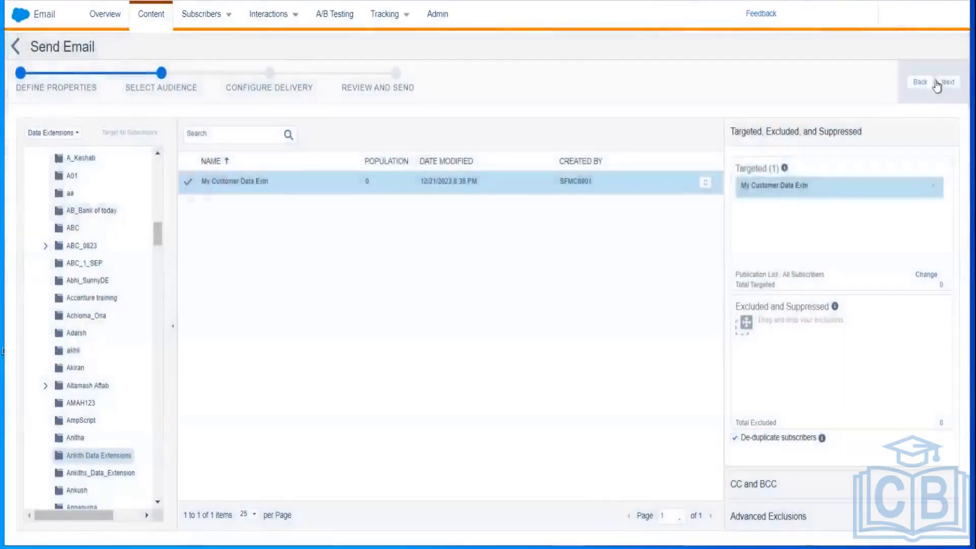
click(948, 83)
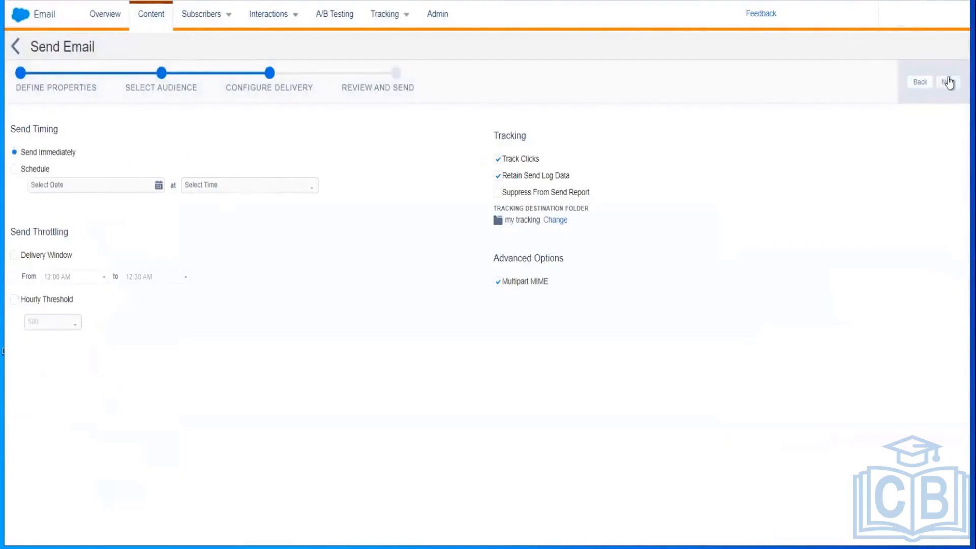
click(947, 82)
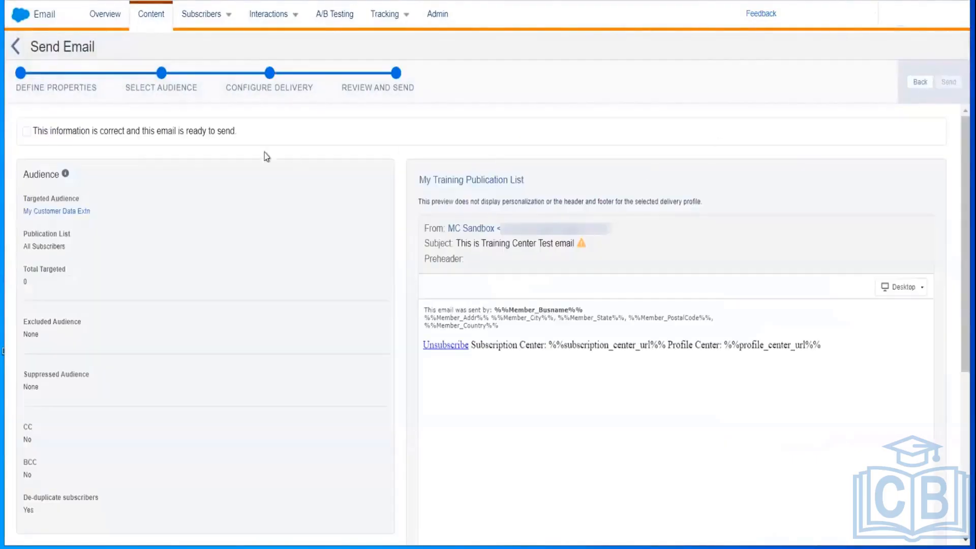
click(24, 131)
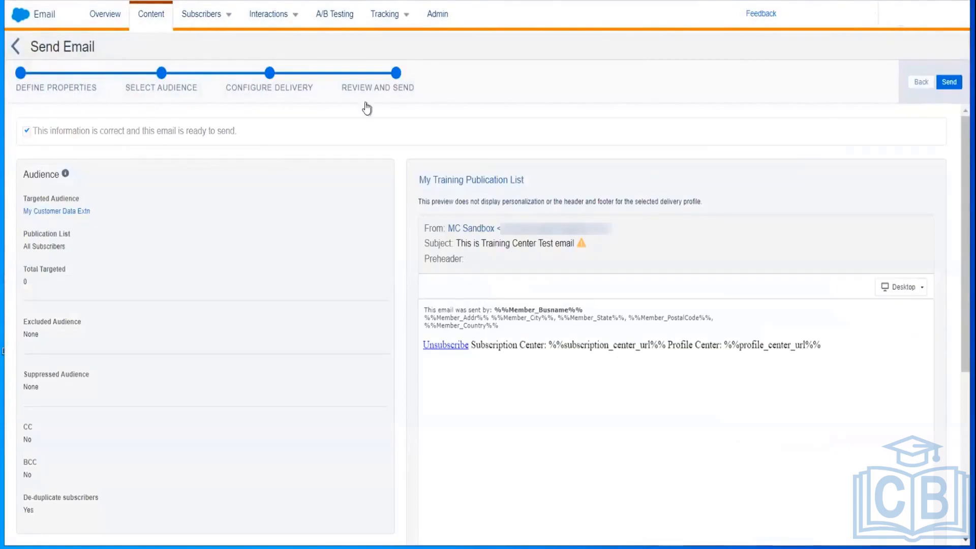
click(951, 81)
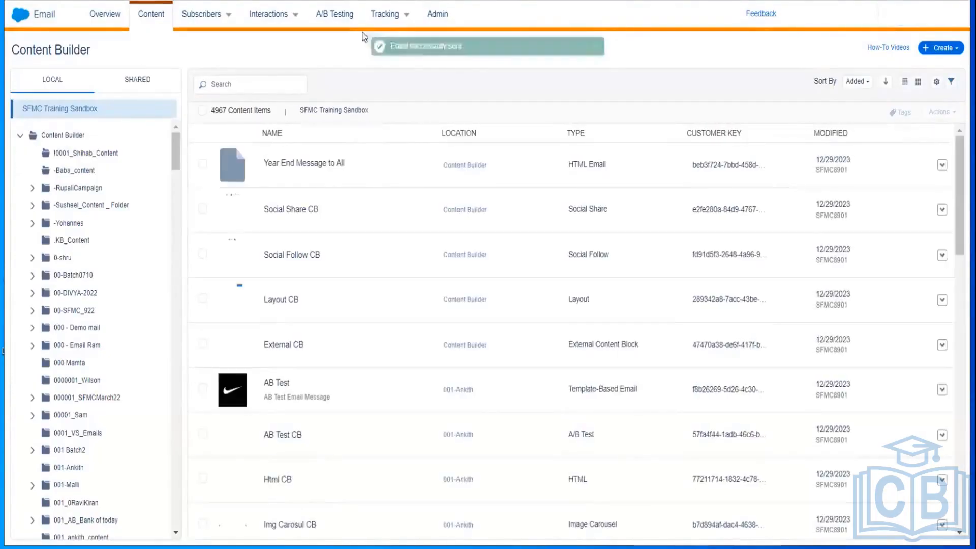
Step: Open Tracking > Sends and check the send with job ID 611255
mouse_move(387, 15)
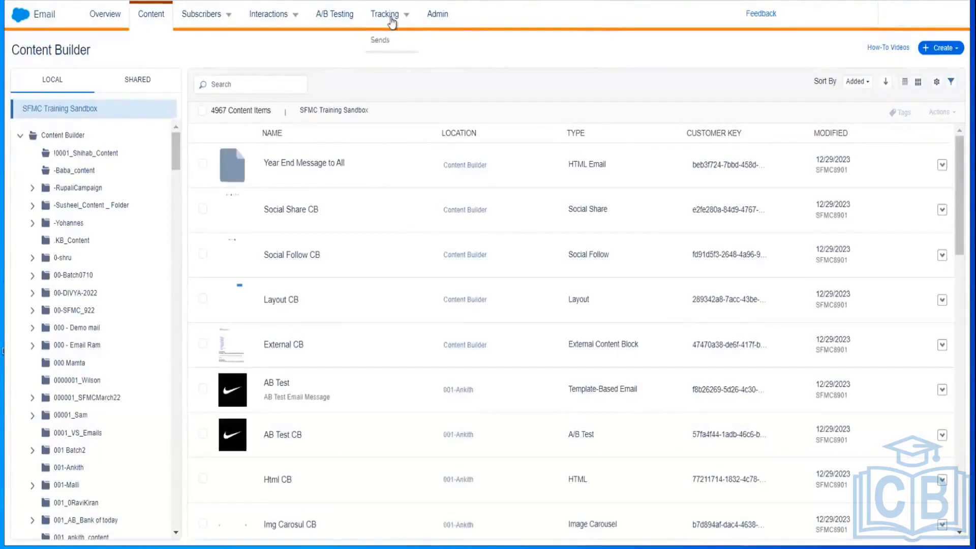
click(382, 43)
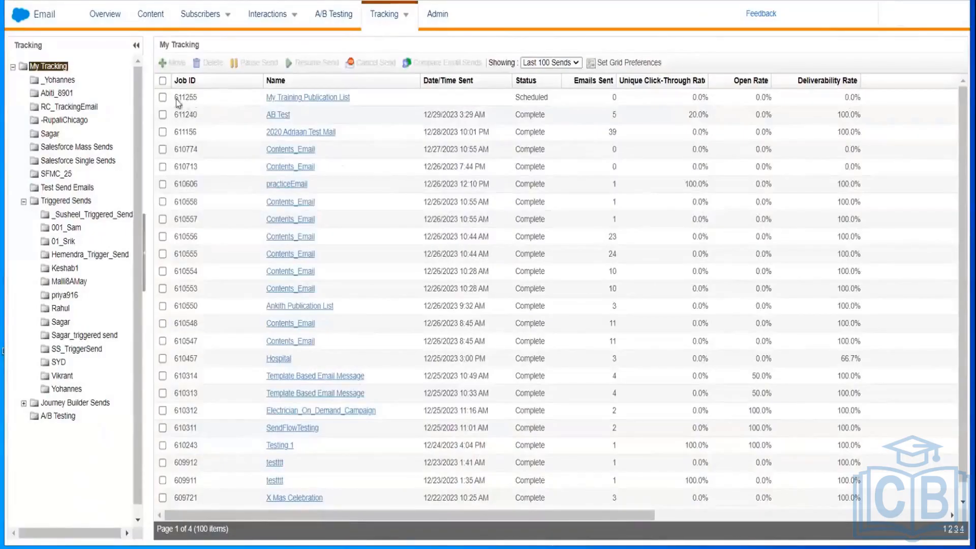
double_click(188, 98)
mouse_move(36, 18)
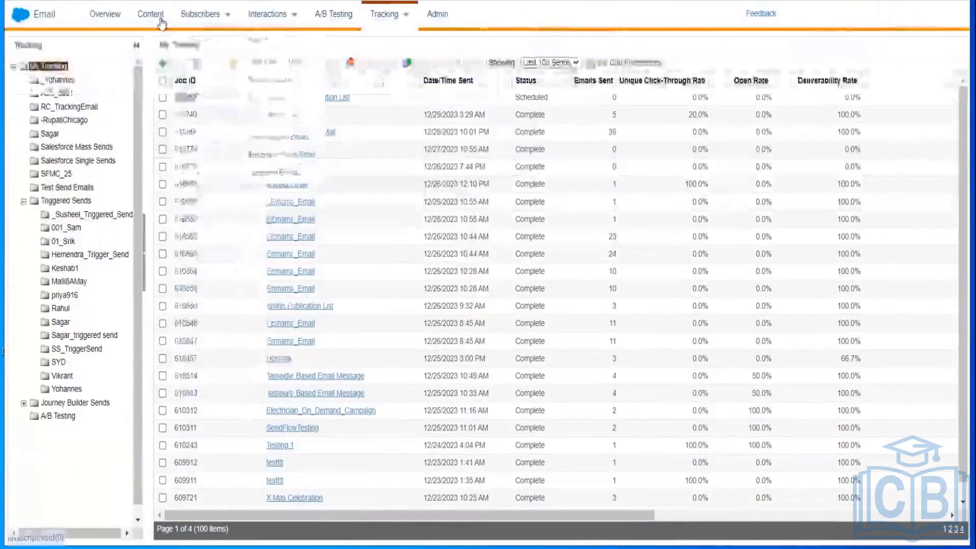
mouse_move(200, 13)
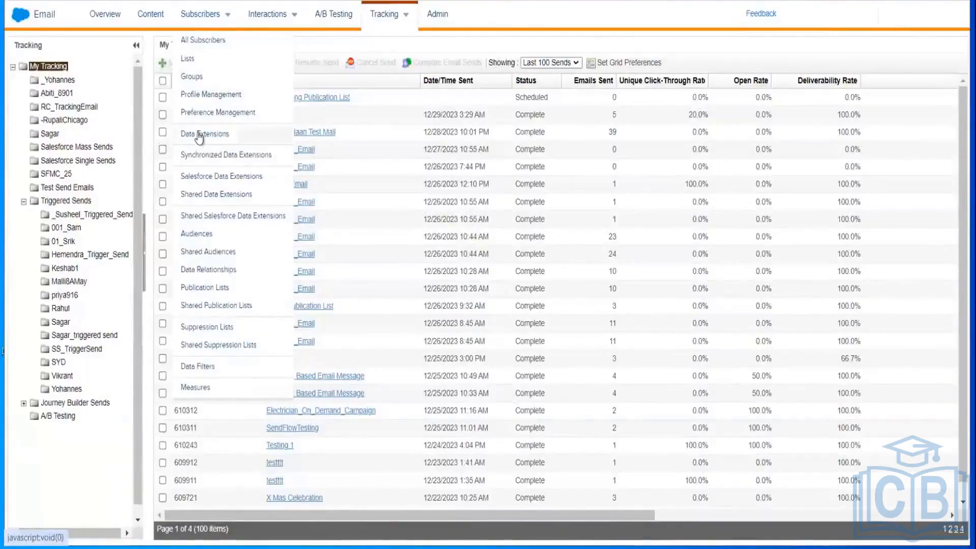
Step: Browse Subscribers > Data Extensions to the Send Log DE folder and open SendLog - template
click(199, 137)
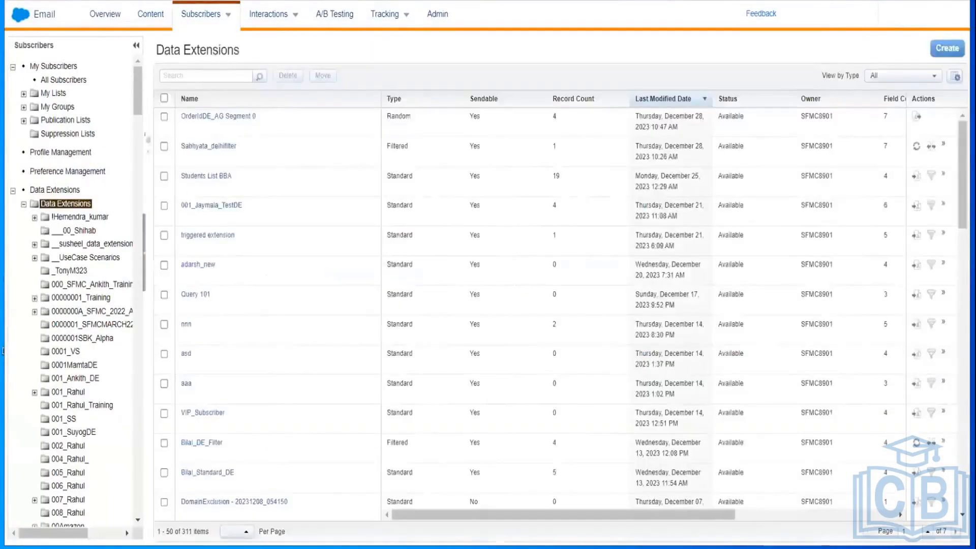
drag(139, 95, 127, 410)
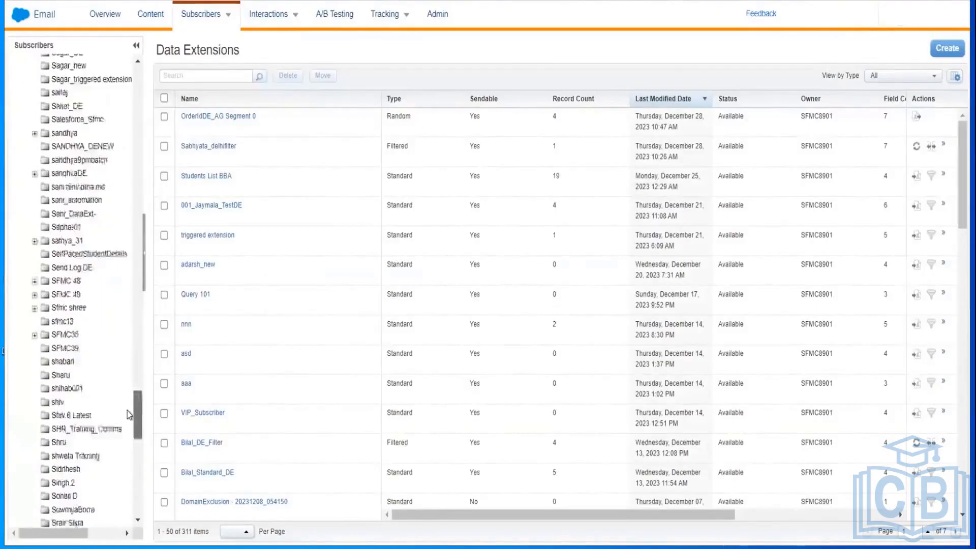
scroll(127, 409, down, 5)
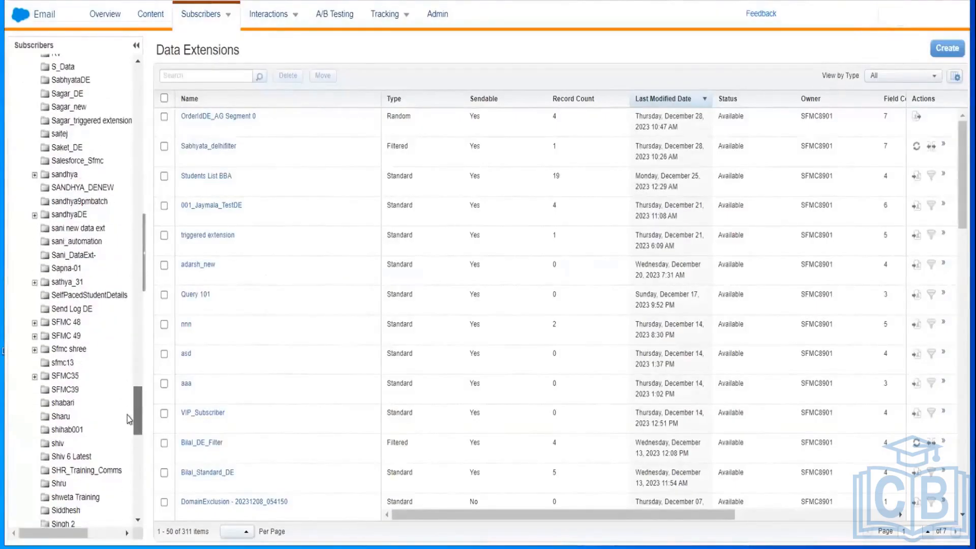
scroll(126, 421, down, 3)
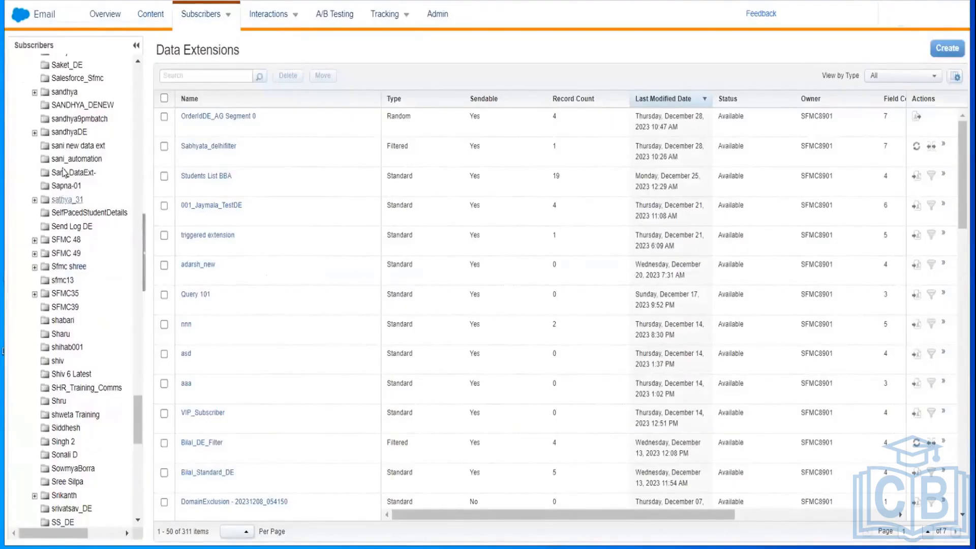
click(71, 228)
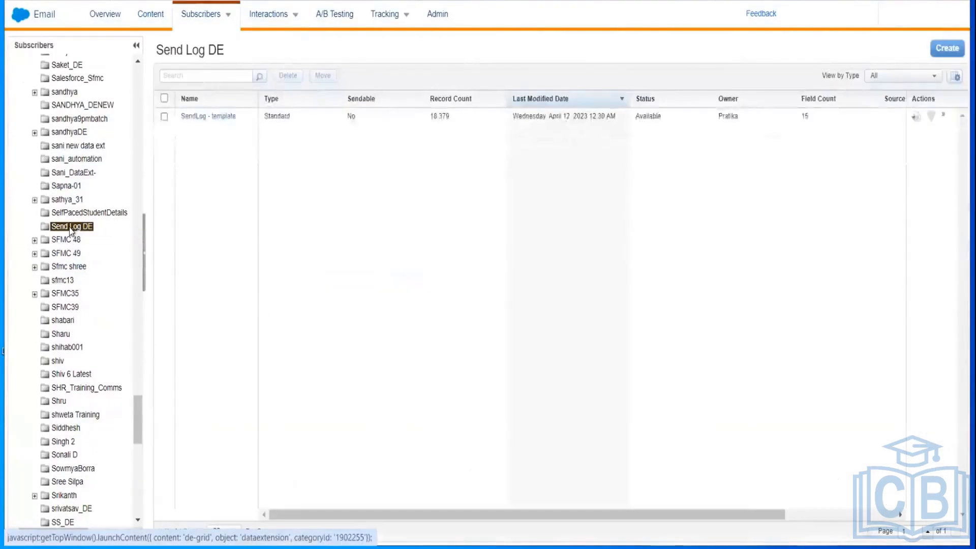
click(213, 127)
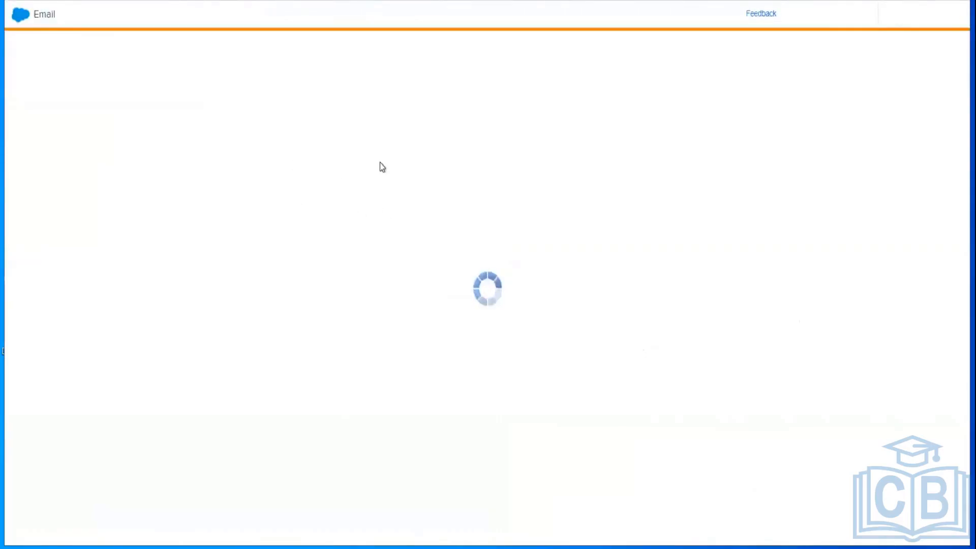
Step: Bring up the Notepad note with 18379, minimize it, and switch back to Chrome
mouse_move(391, 547)
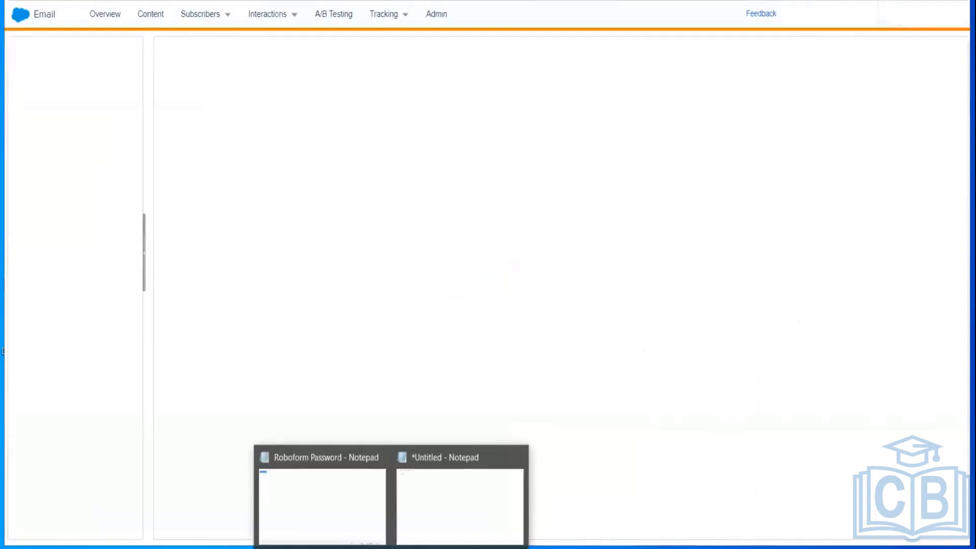
click(474, 479)
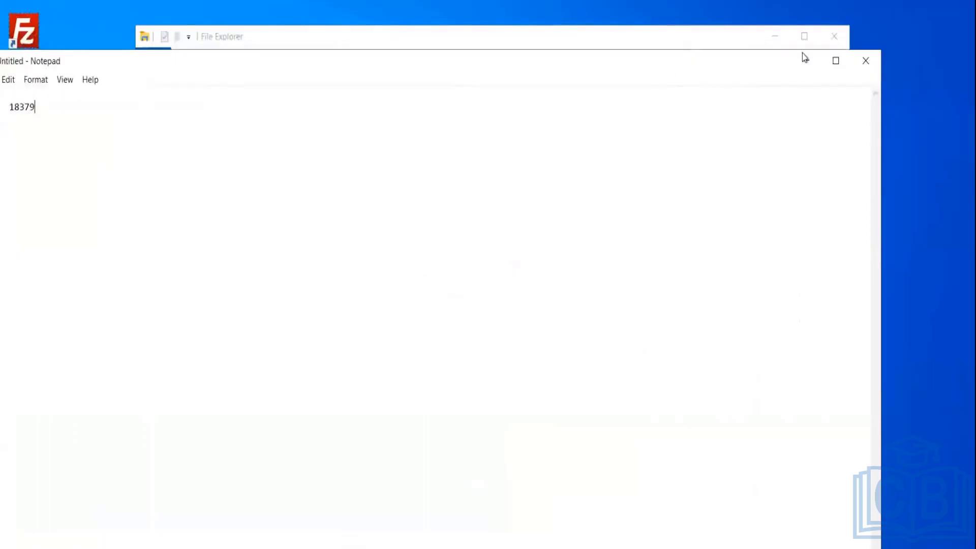
click(804, 60)
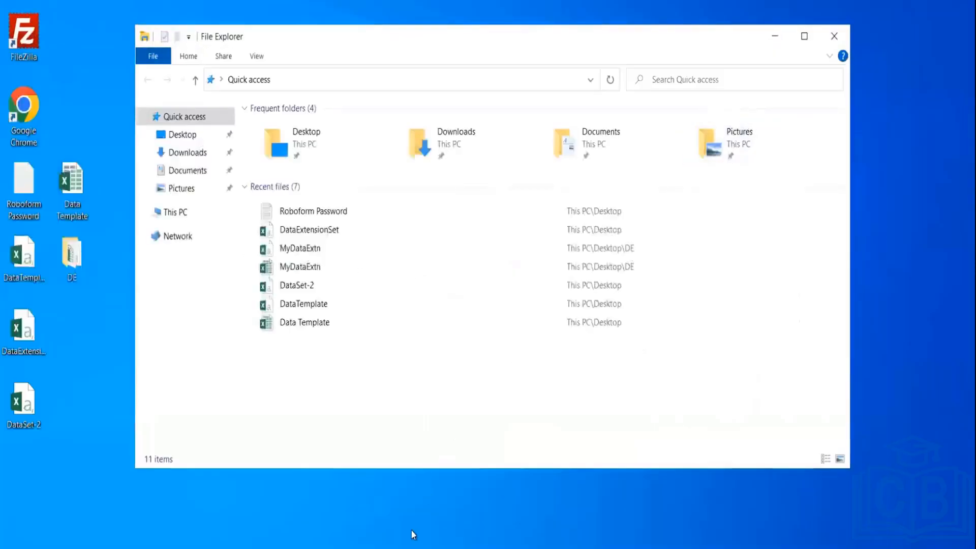
mouse_move(360, 548)
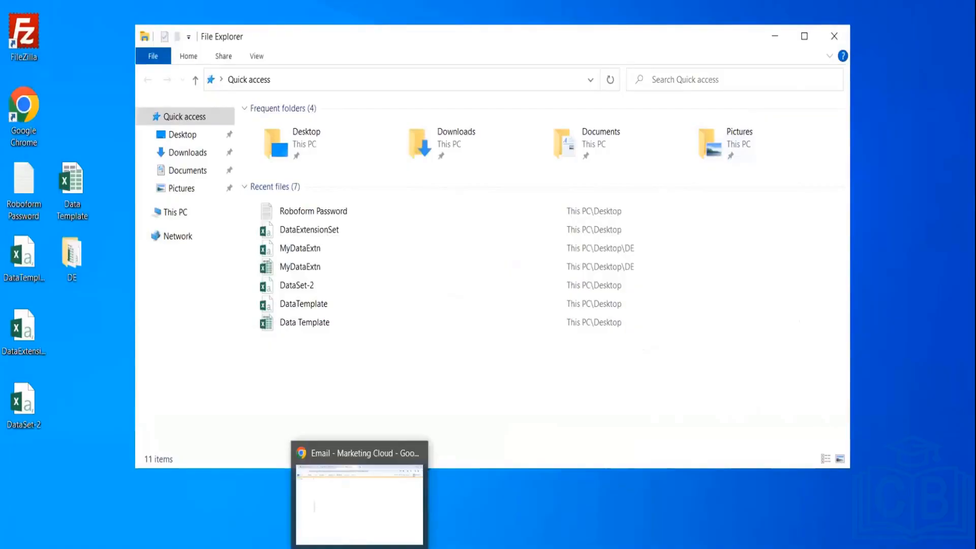
key(alt+Tab)
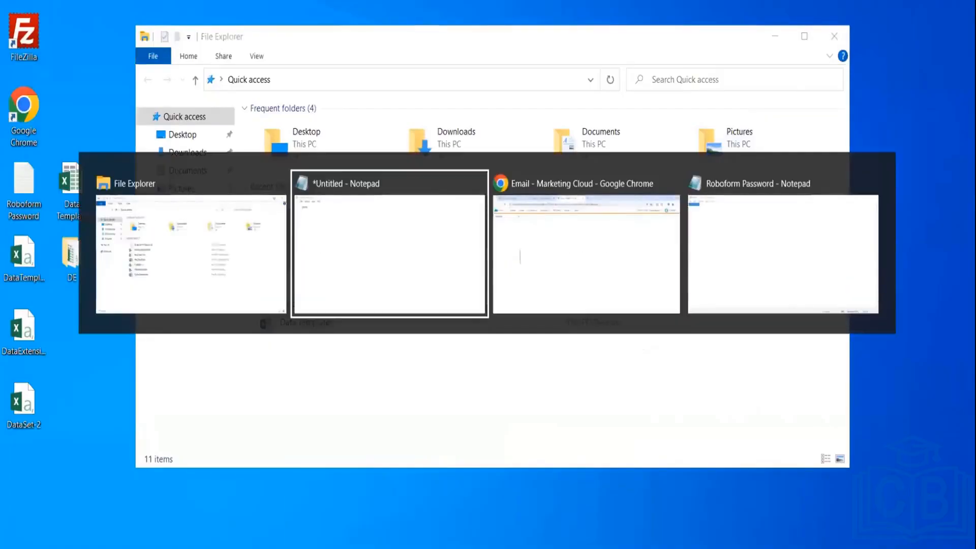
key(alt+Tab)
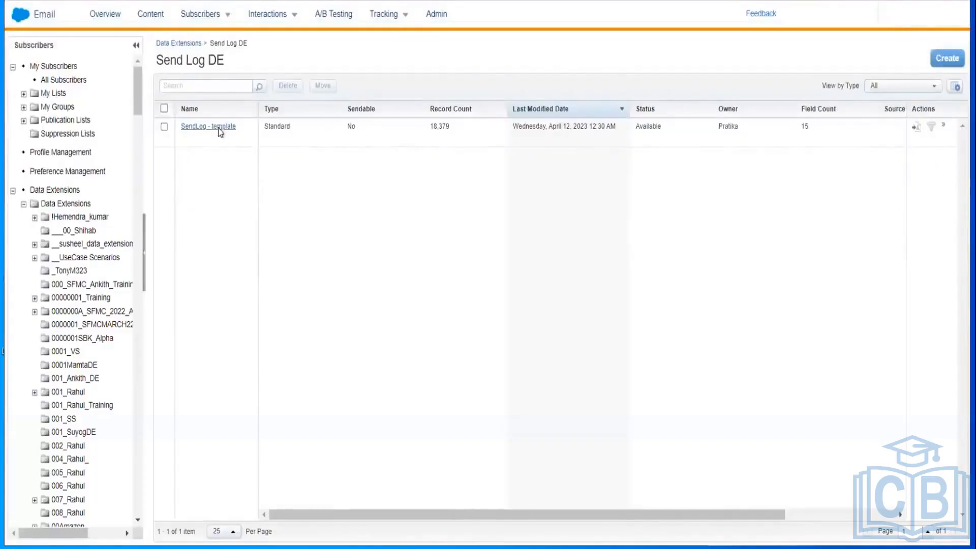
Step: Open SendLog - template's Records tab, showing the top 200 of 18,379 records
click(219, 130)
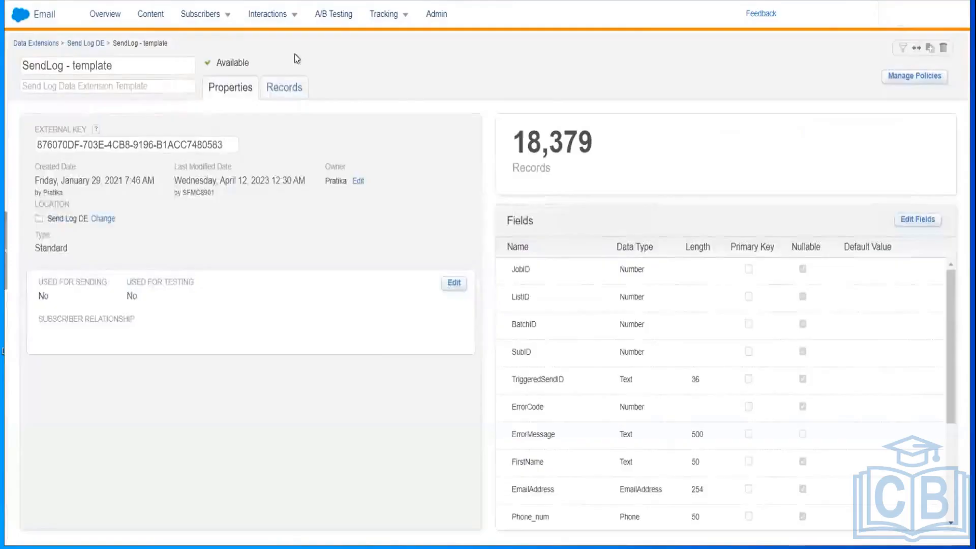
click(286, 87)
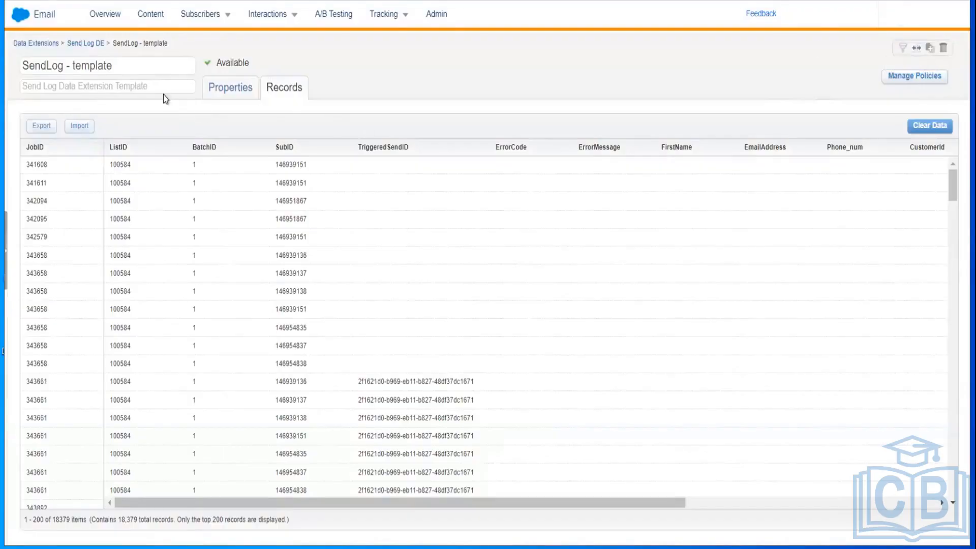
Step: Leave the data extension name unchanged and scroll through the send log records
click(143, 71)
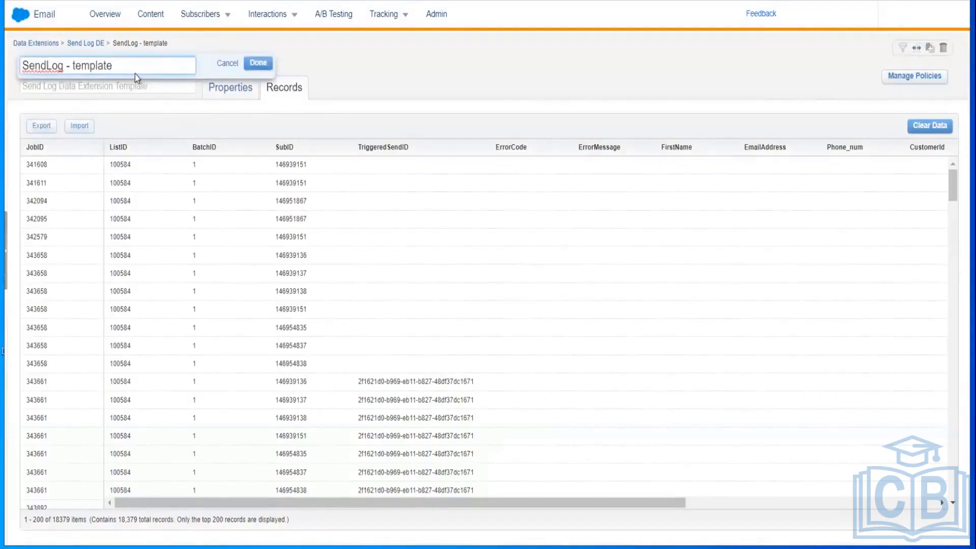
click(376, 66)
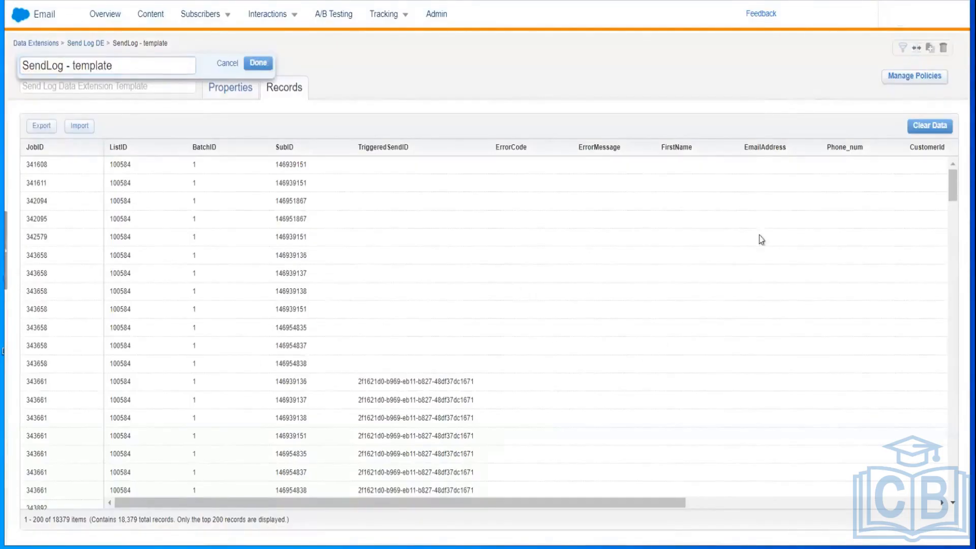
drag(953, 186, 953, 481)
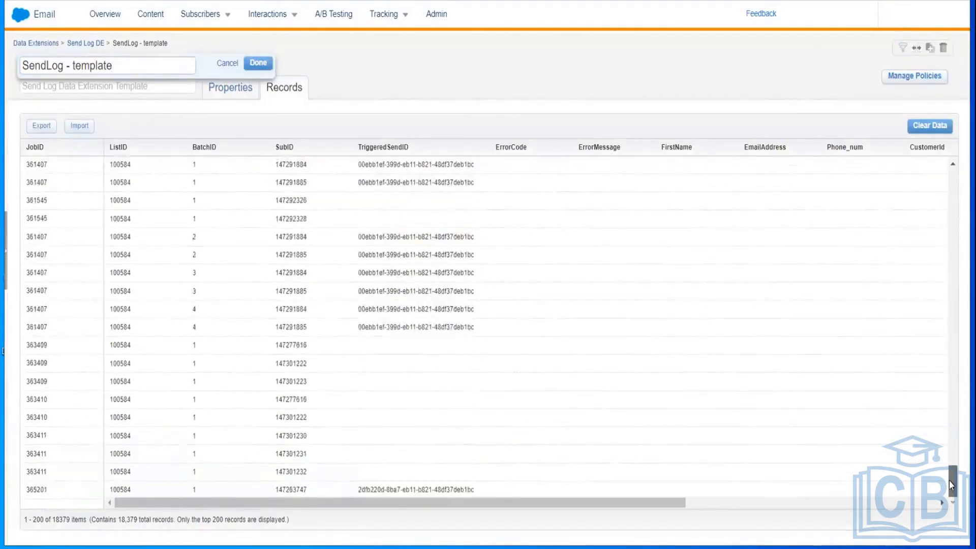
drag(953, 493, 941, 96)
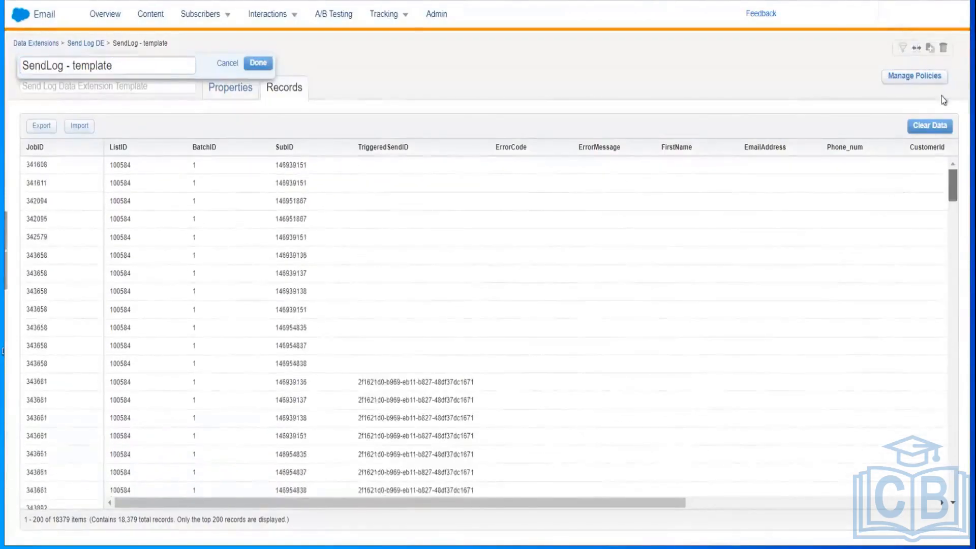
drag(952, 186, 952, 482)
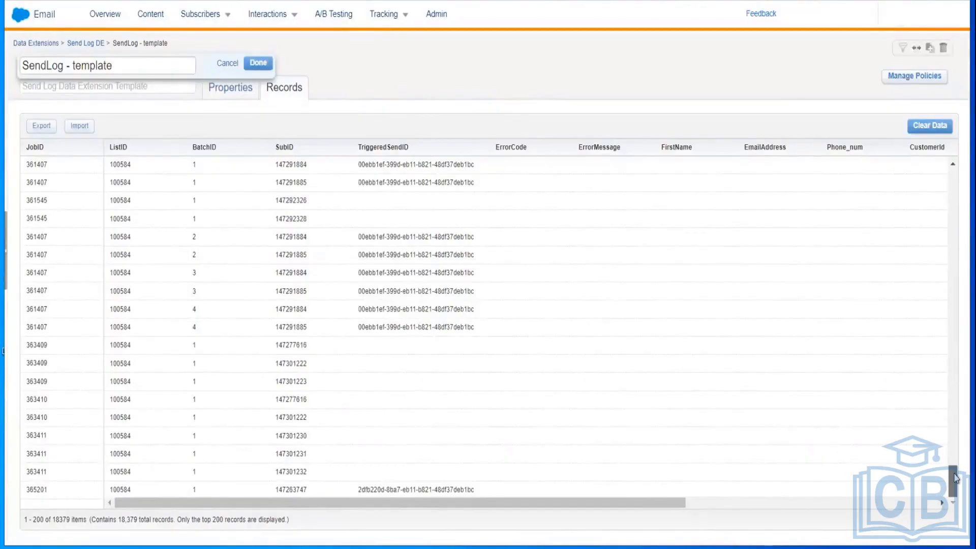
drag(953, 478, 949, 149)
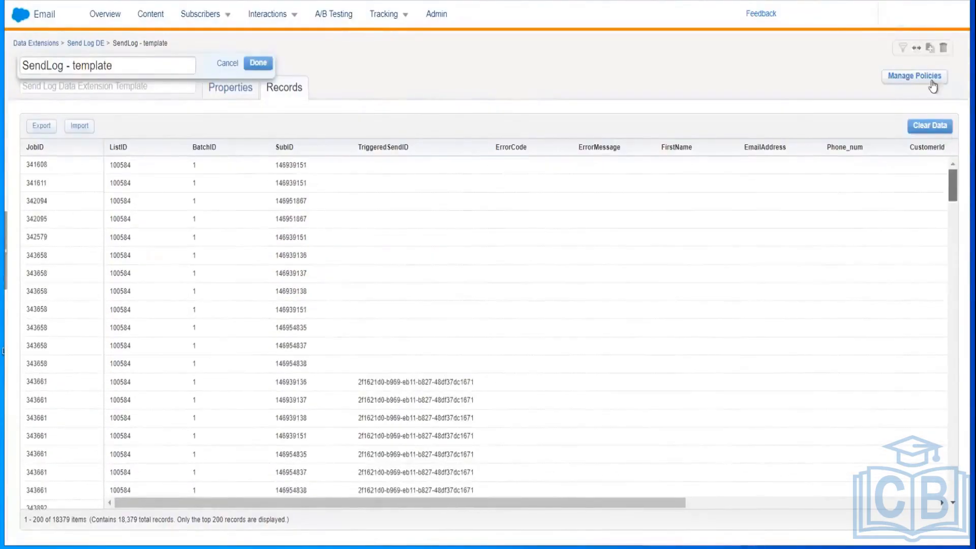
Step: Search the page for job ID 611255 and close the find bar after finding no match
key(ctrl+f)
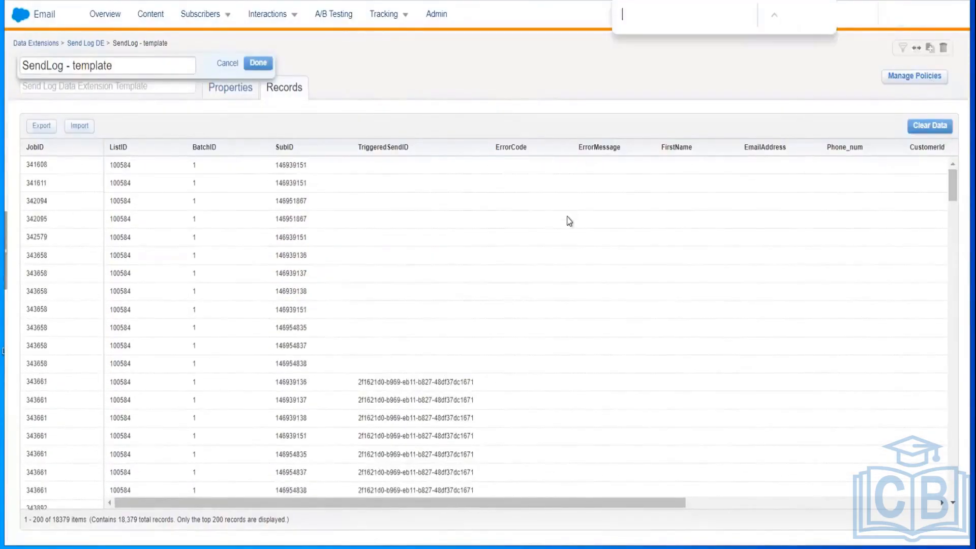
text(611255)
drag(953, 185, 912, 135)
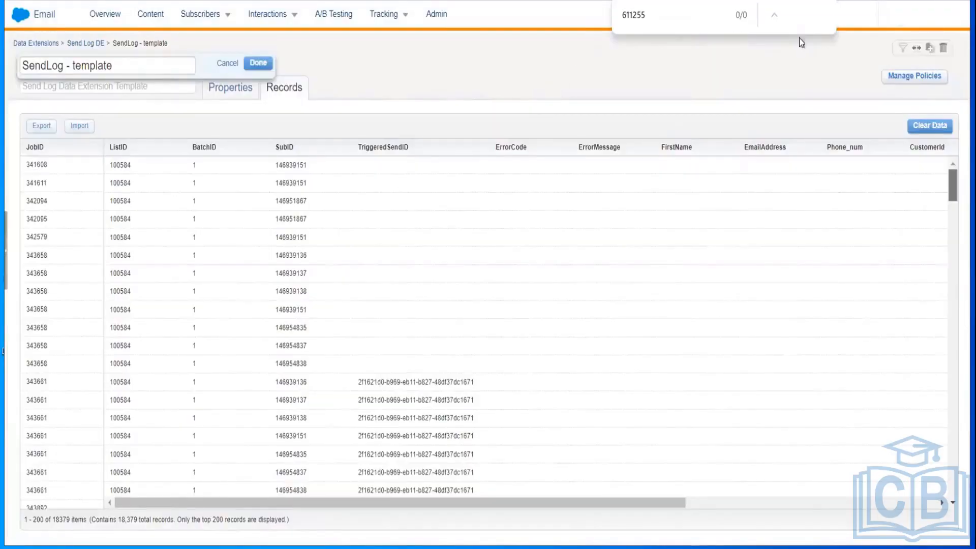
click(818, 16)
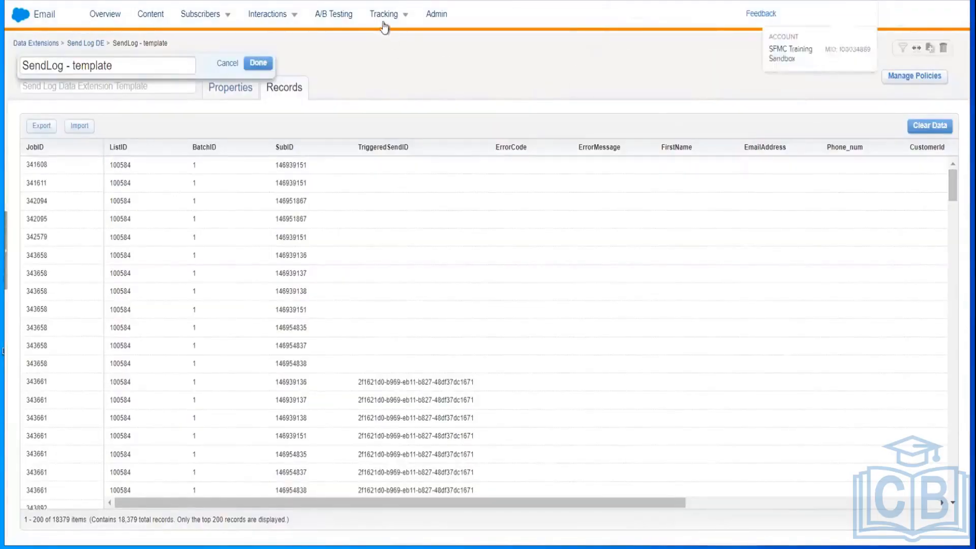
Step: Finish the name edit and view tracking details for My Training Publication List, job ID 611255
mouse_move(384, 17)
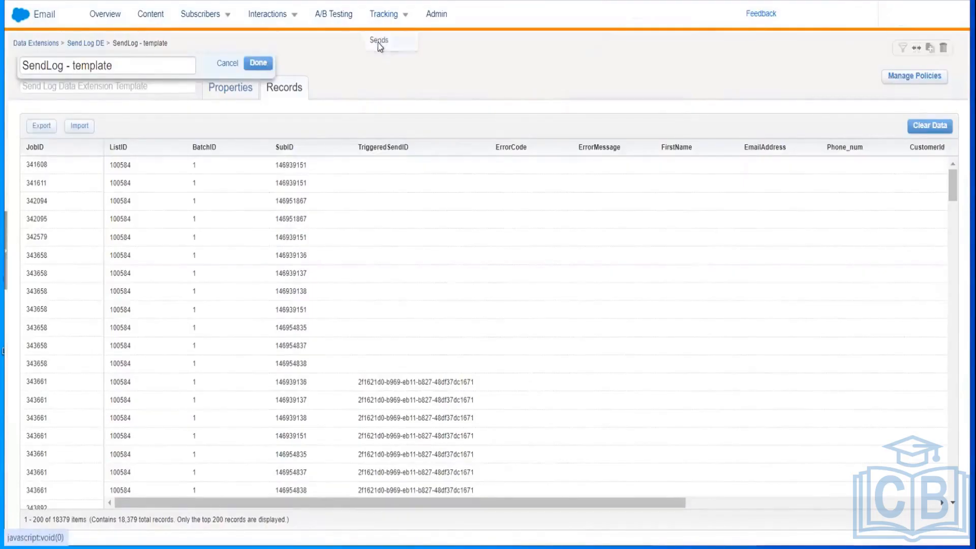
click(377, 41)
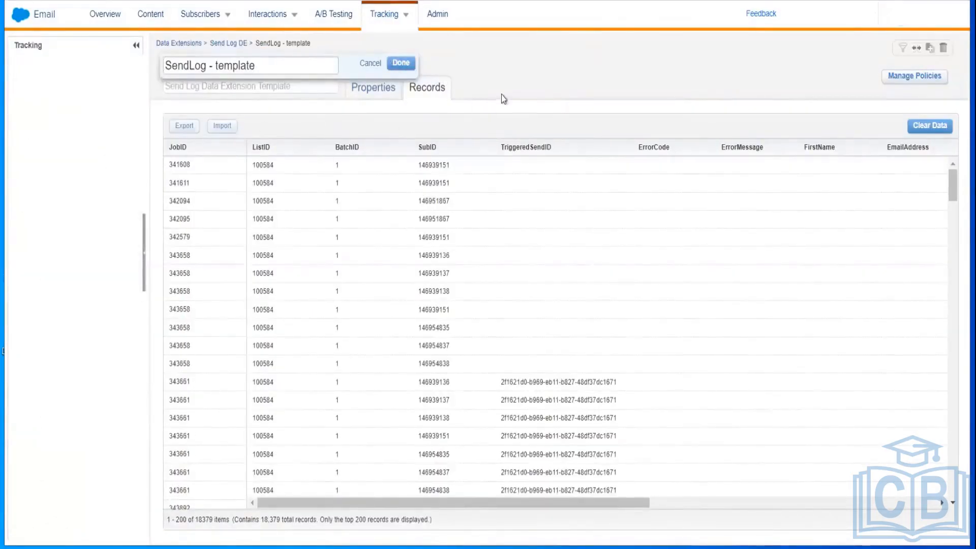
click(371, 63)
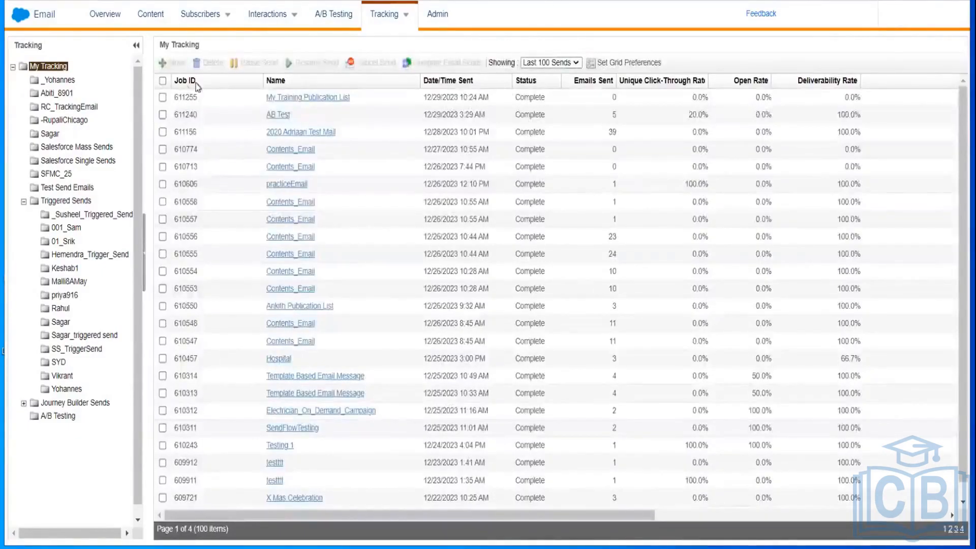
click(281, 98)
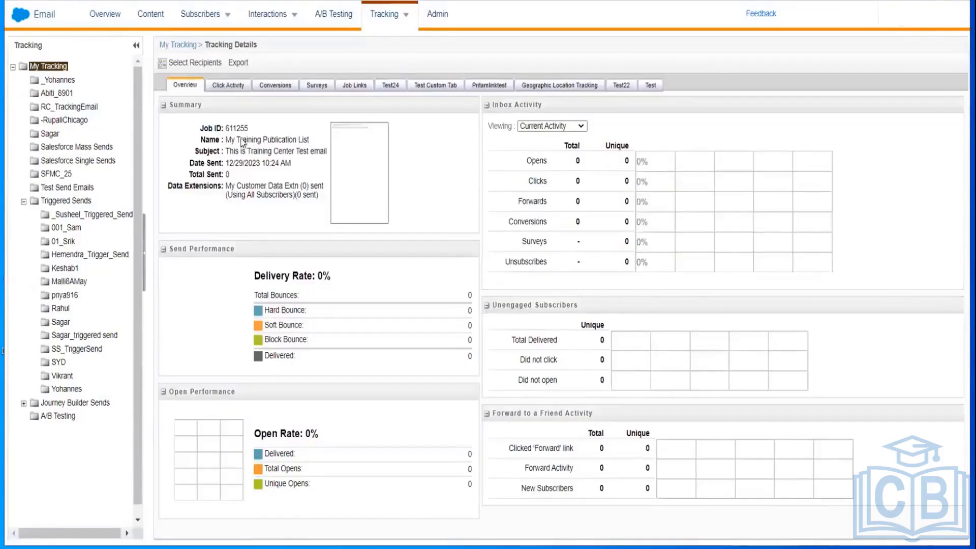
double_click(236, 128)
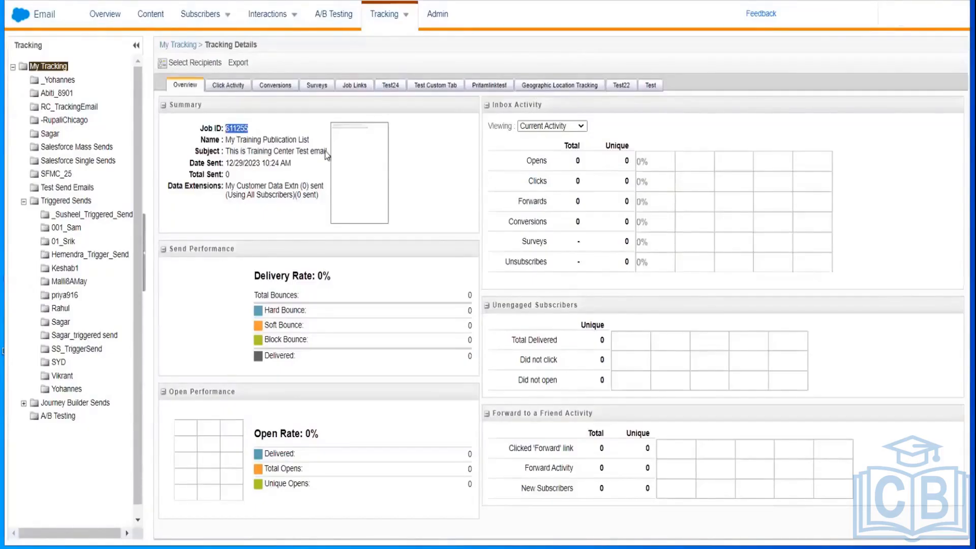
click(551, 291)
Step: Hide the browser to show the desktop
key(super)
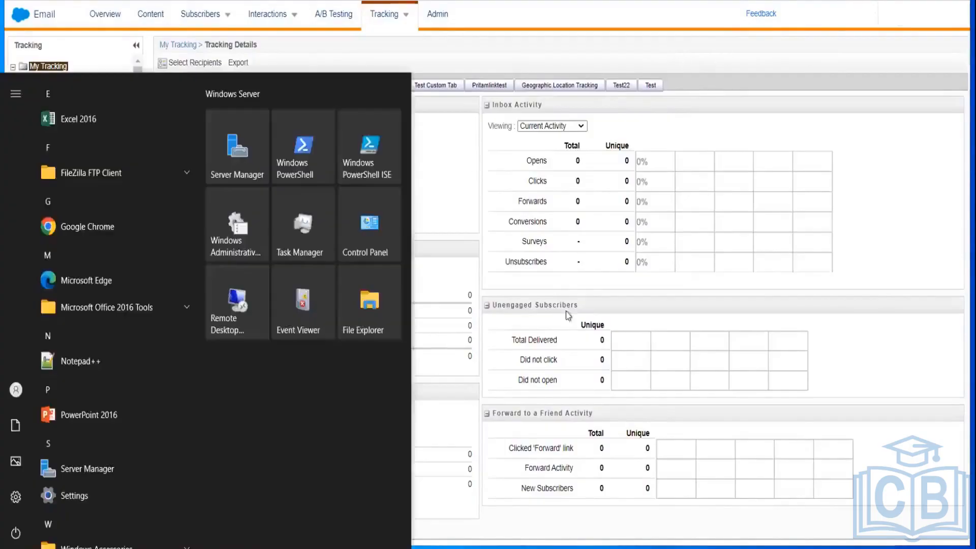
click(492, 401)
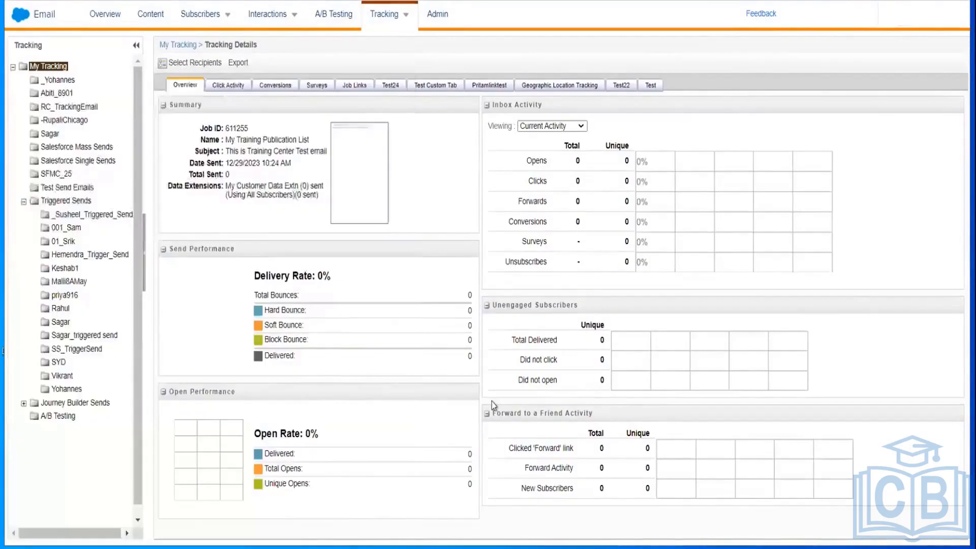
key(super+d)
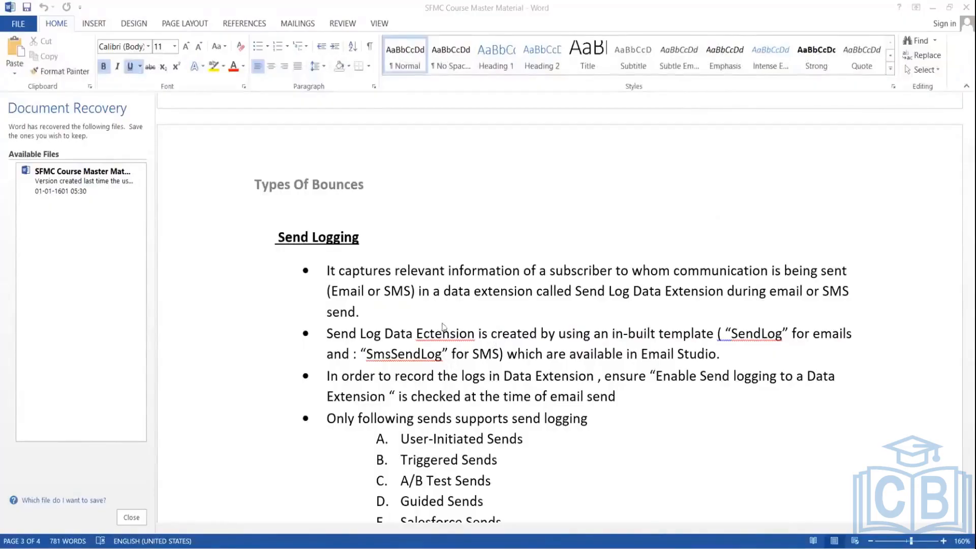
Step: Correct 'Ectension' to 'Extension' and save the document
double_click(430, 334)
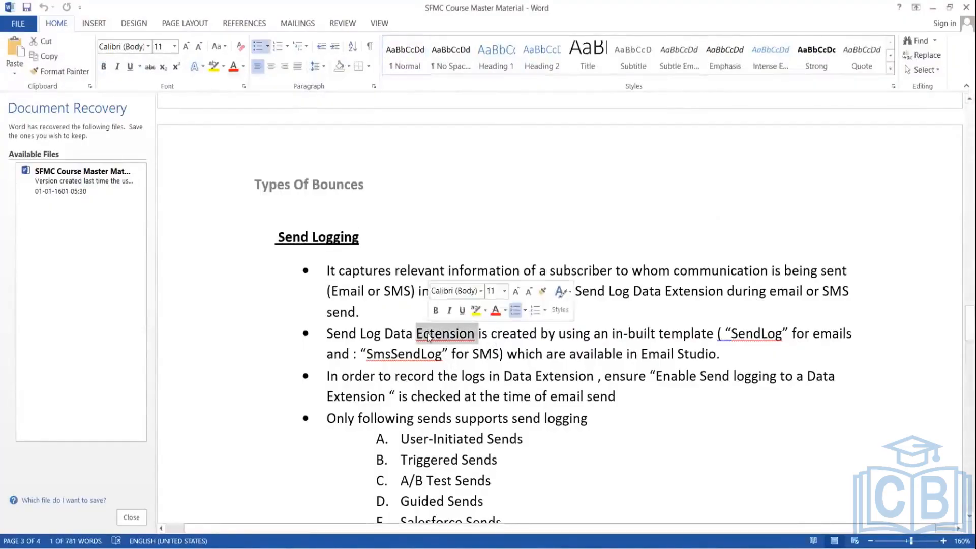
key(BackSpace)
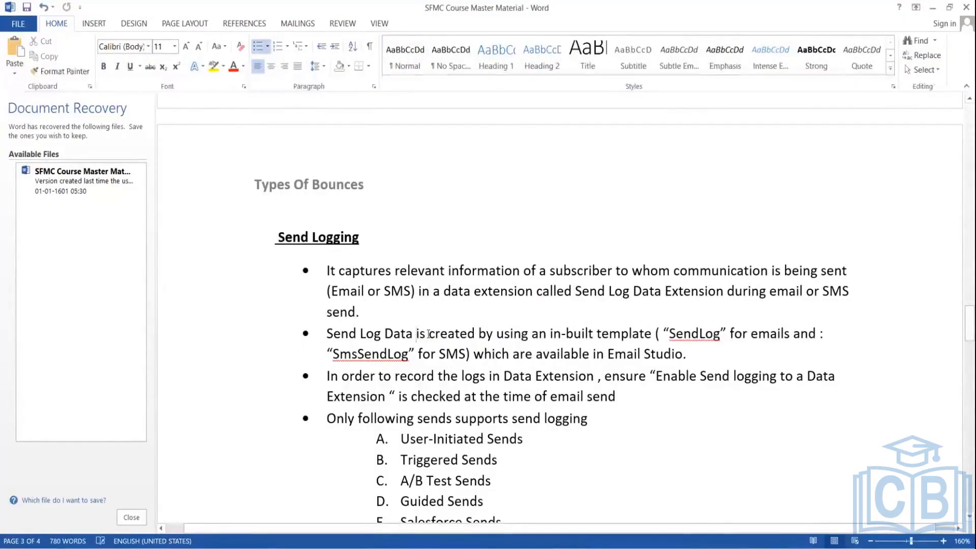
text(Extension)
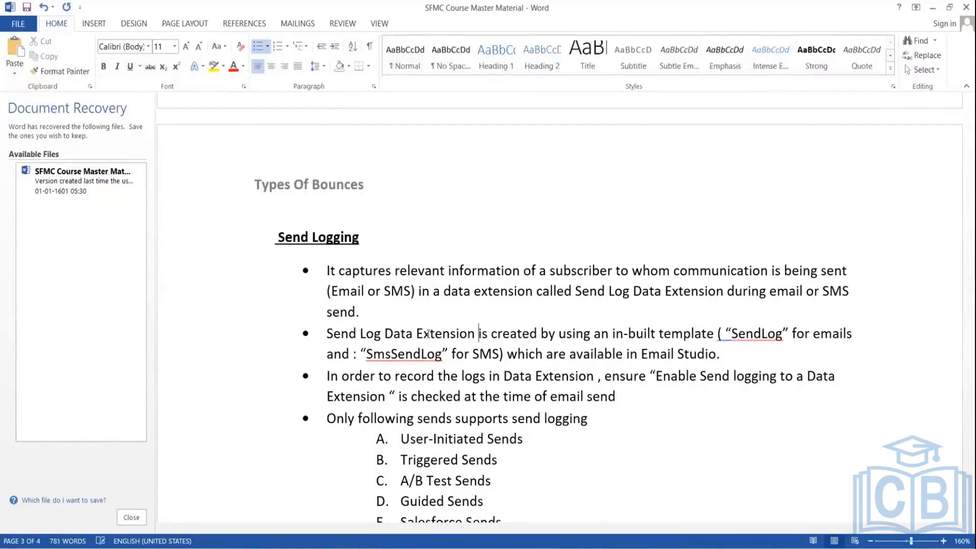
key(ctrl+s)
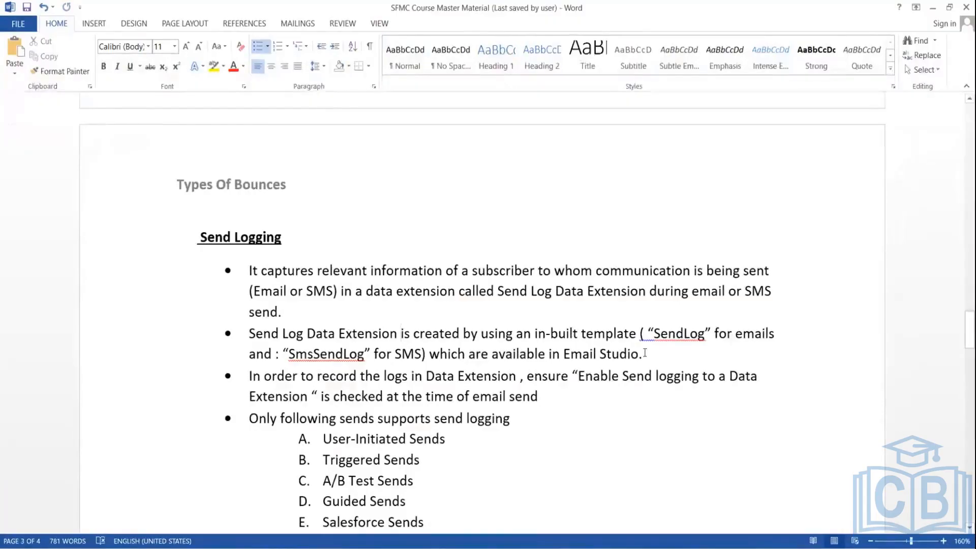
Step: Review the Send Logging list entries SendLog, SmsSendLog, User-Initiated and Triggered sends
double_click(688, 342)
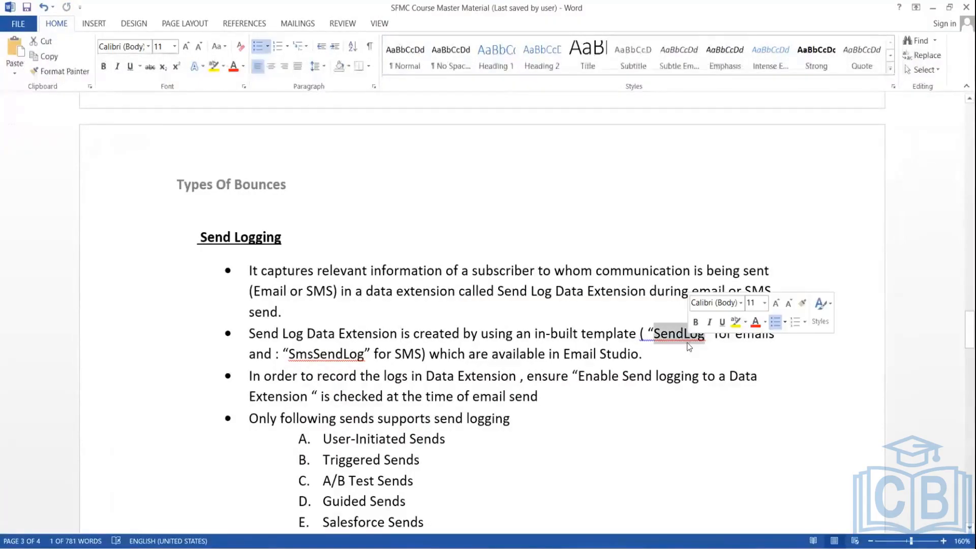
double_click(309, 353)
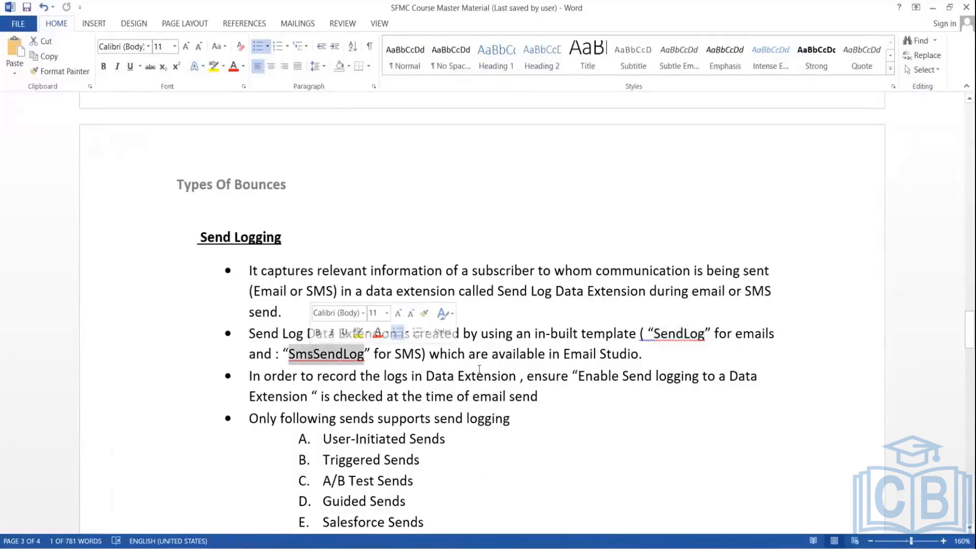
click(611, 354)
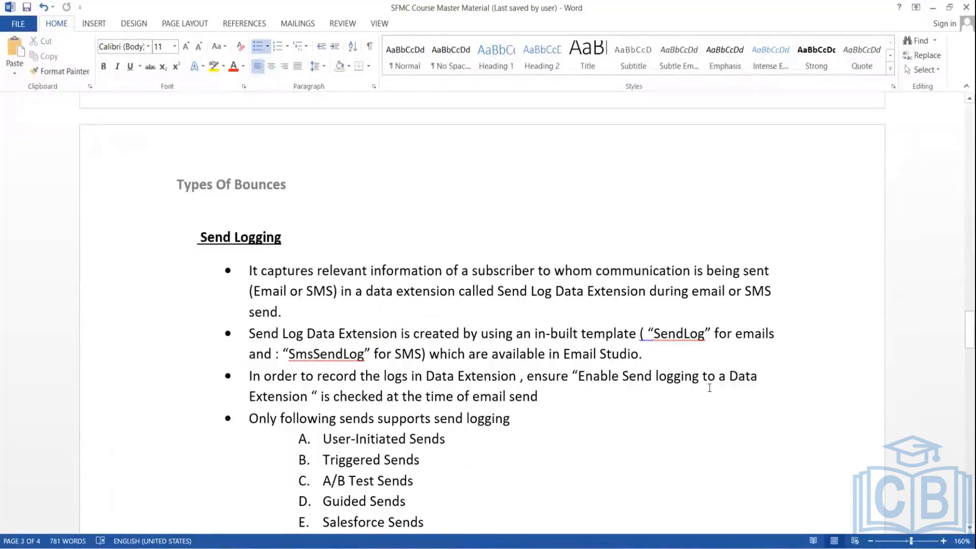
click(595, 394)
drag(969, 329, 970, 337)
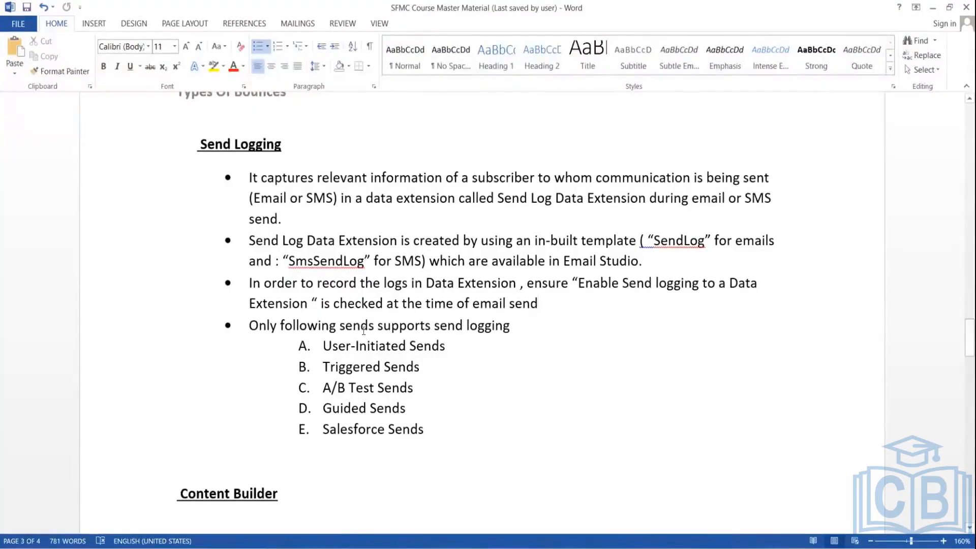
double_click(392, 350)
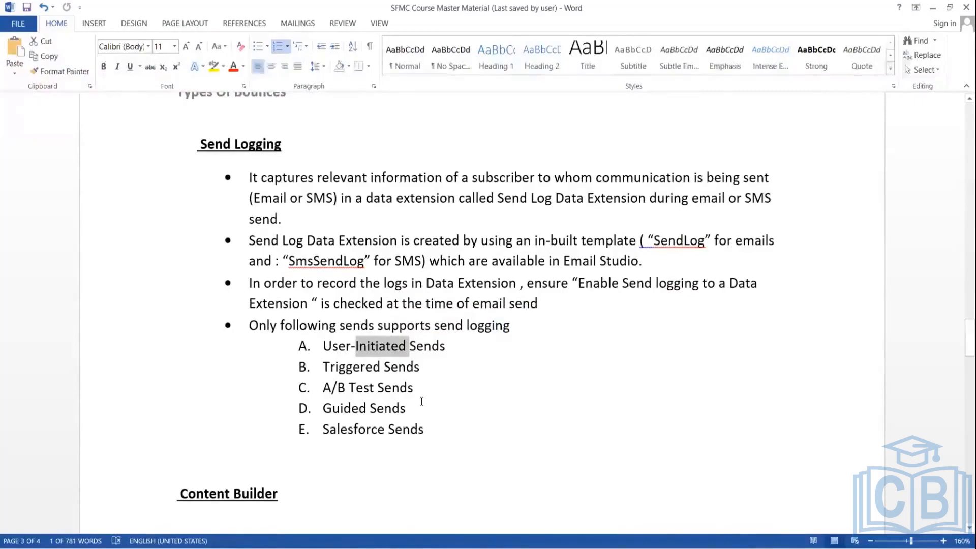
double_click(353, 371)
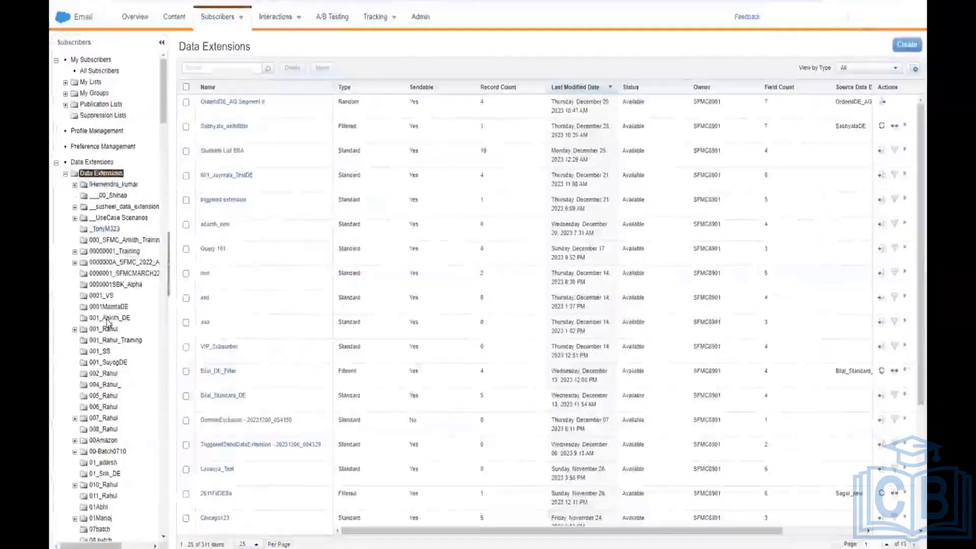
Step: Scroll down the Data Extensions folder tree and open the Send Log DE folder
scroll(108, 320, down, 2)
scroll(107, 320, down, 8)
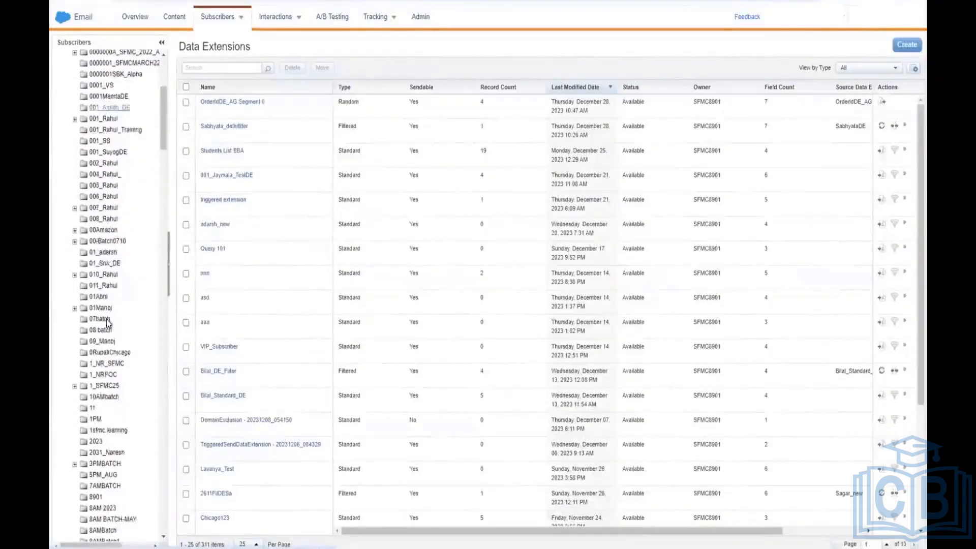
scroll(106, 319, down, 2)
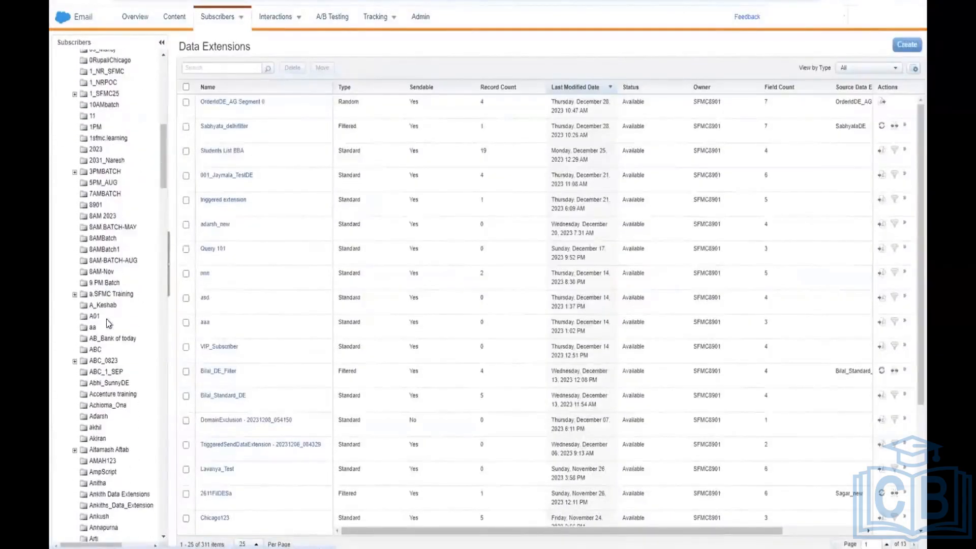
scroll(106, 319, down, 3)
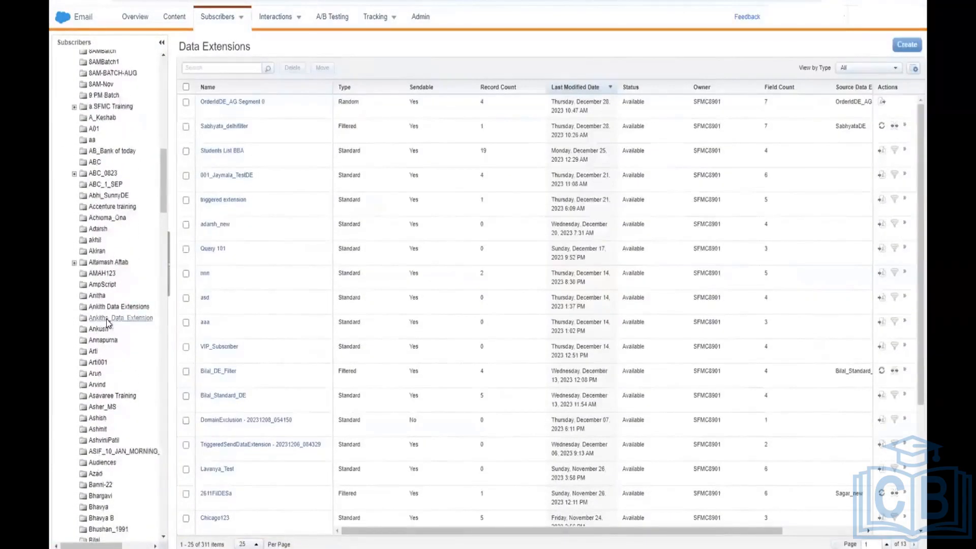
scroll(105, 319, down, 1)
scroll(107, 322, down, 8)
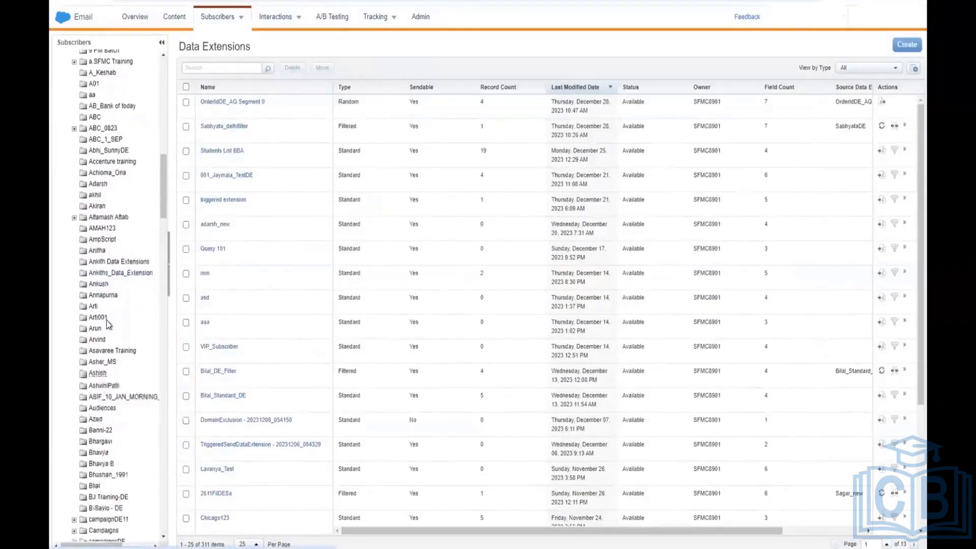
scroll(106, 320, down, 5)
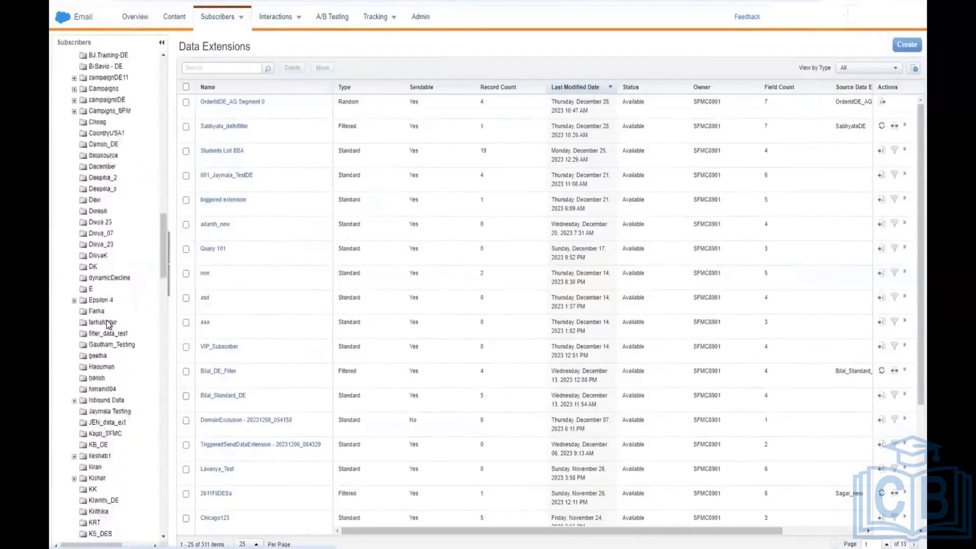
scroll(106, 320, down, 6)
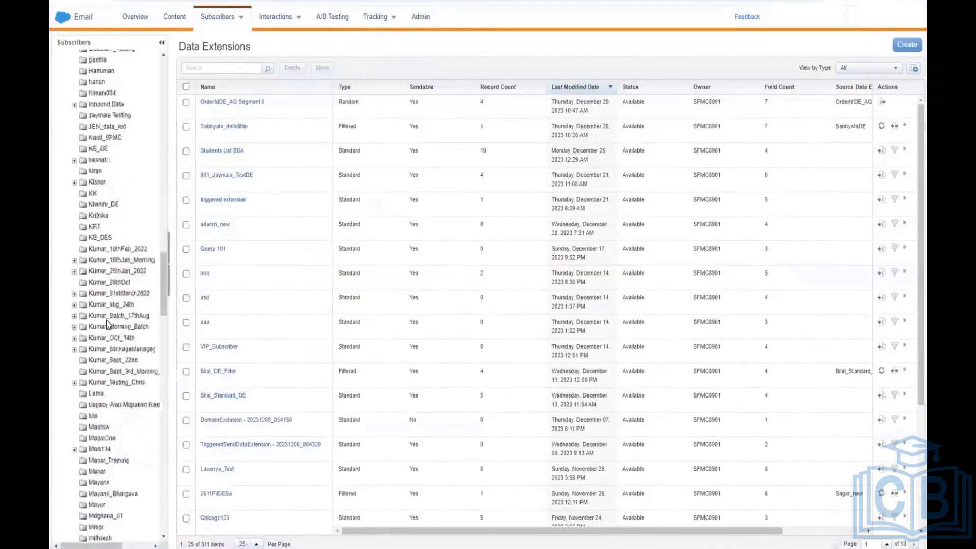
scroll(106, 321, down, 9)
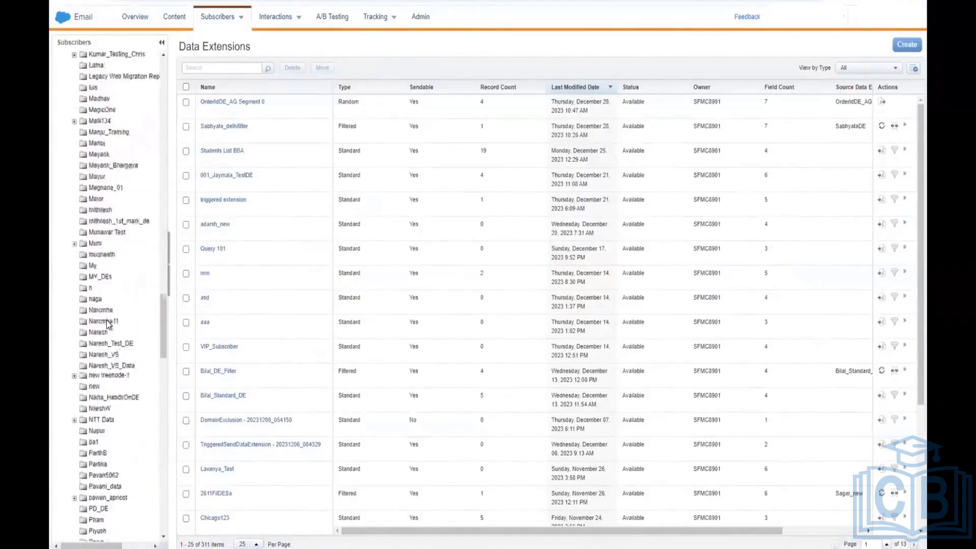
scroll(106, 320, down, 4)
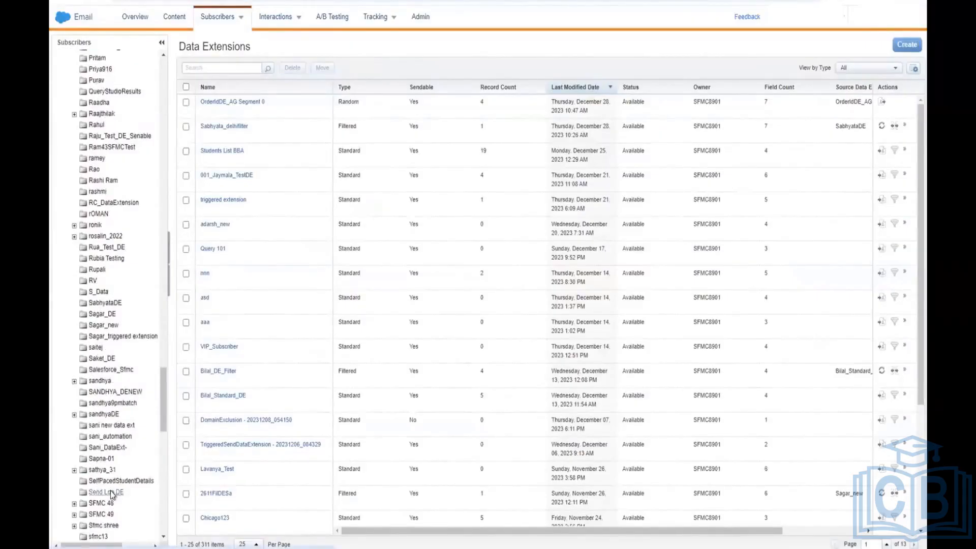
scroll(112, 494, down, 1)
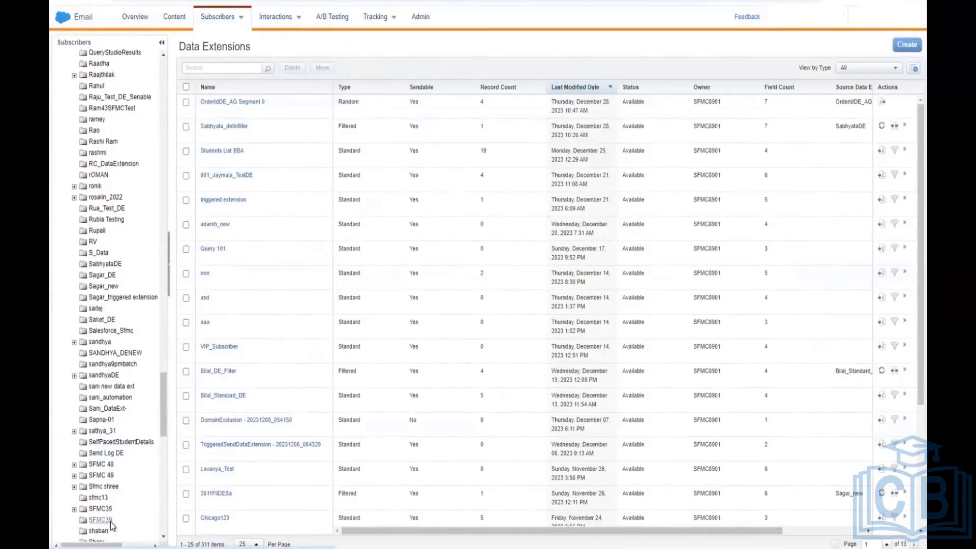
scroll(111, 526, down, 1)
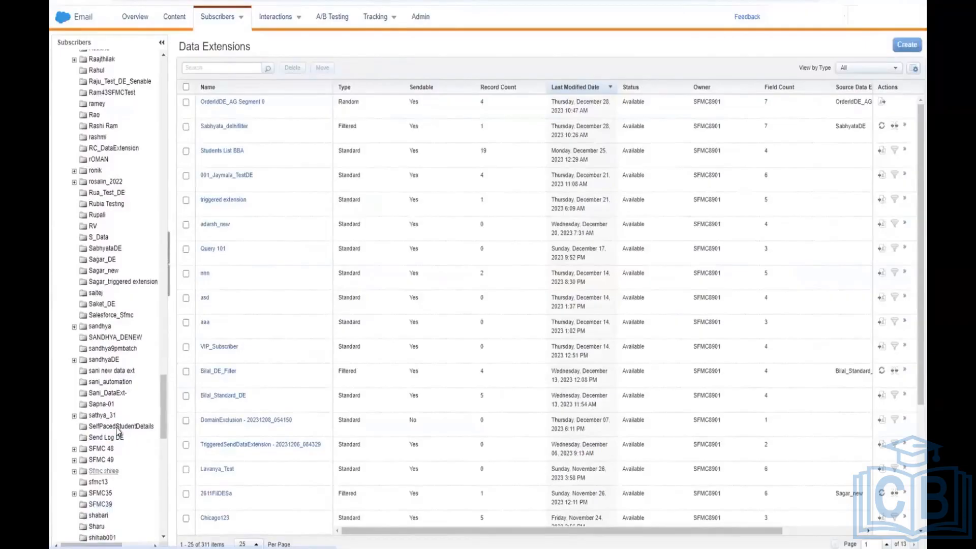
click(117, 438)
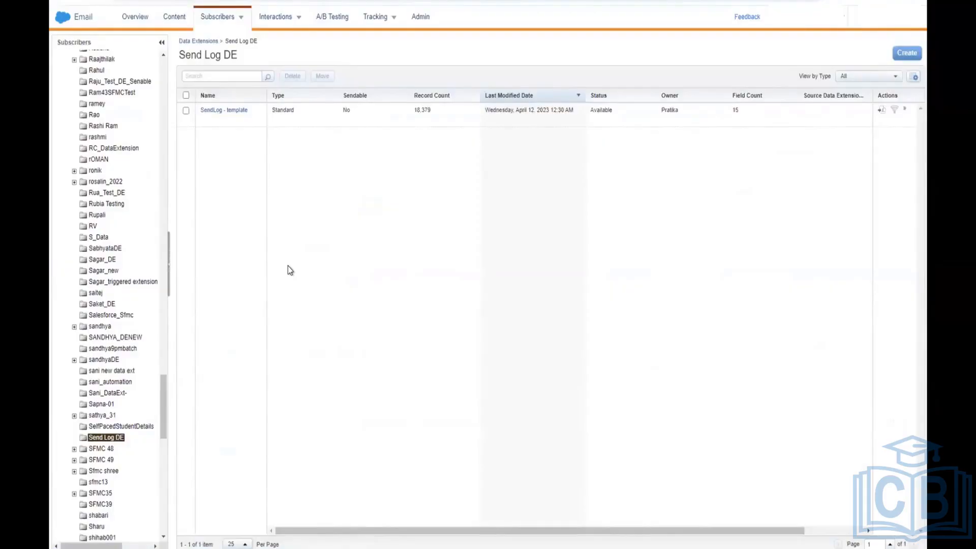
Step: Open SendLog - template and view its Records tab showing the top 200 of 18,379 records
click(229, 111)
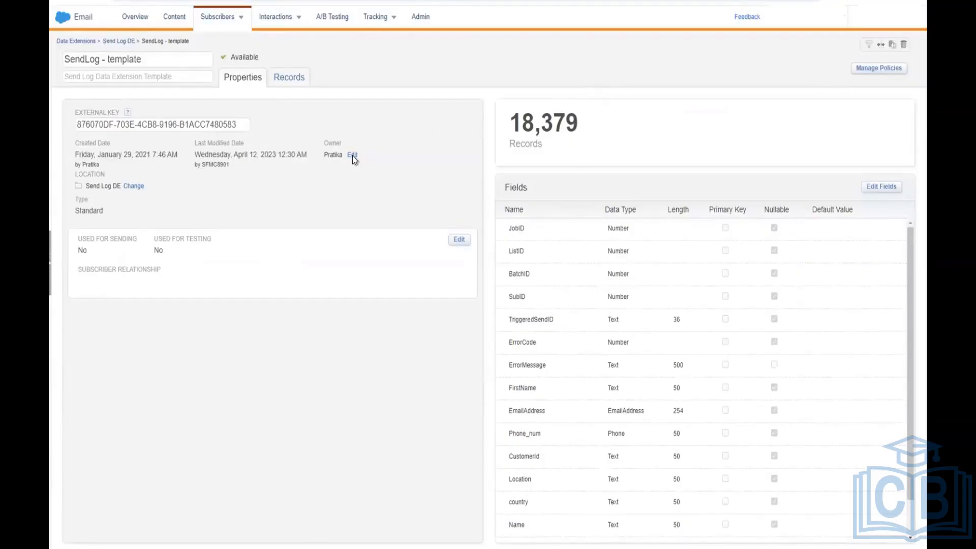
click(294, 82)
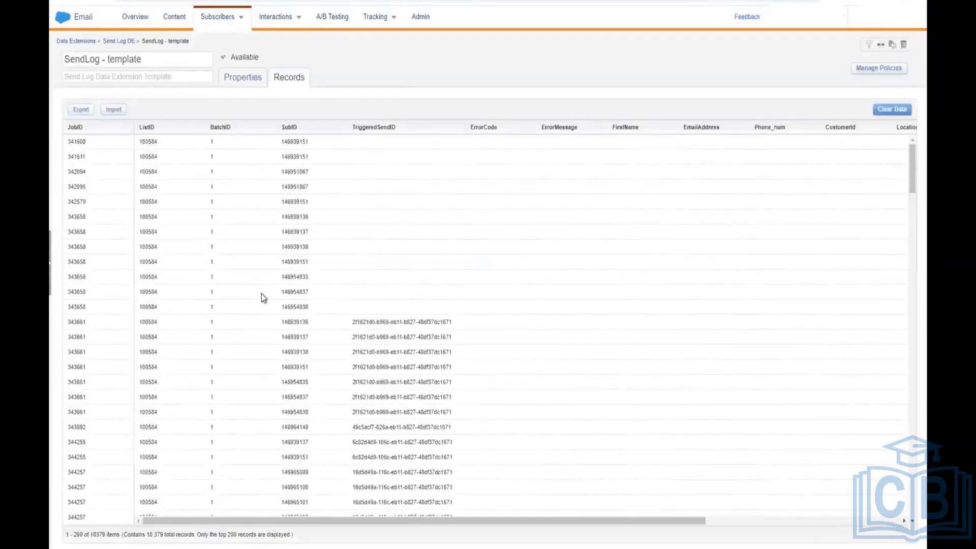
scroll(262, 297, down, 2)
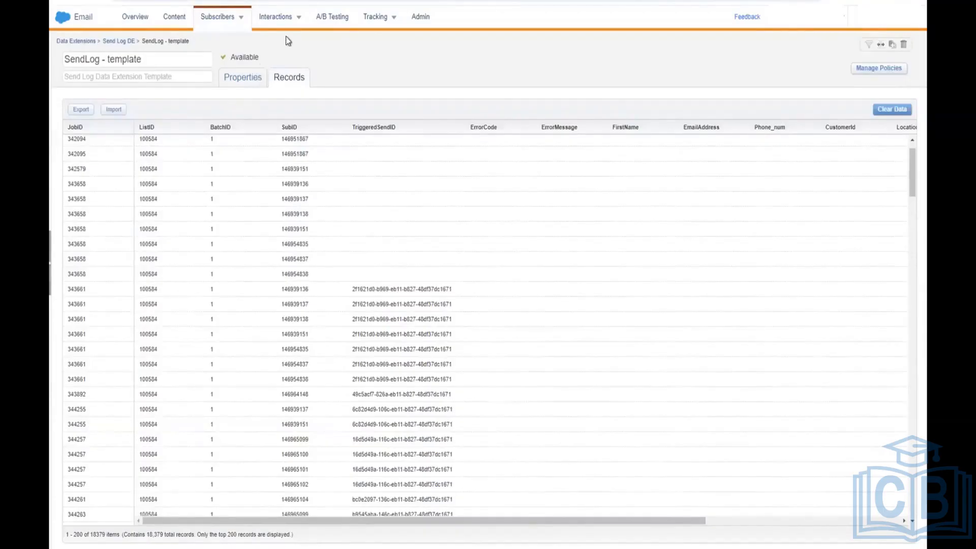
Step: Go to Subscribers > Data Extensions and start creating a new data extension
mouse_move(239, 20)
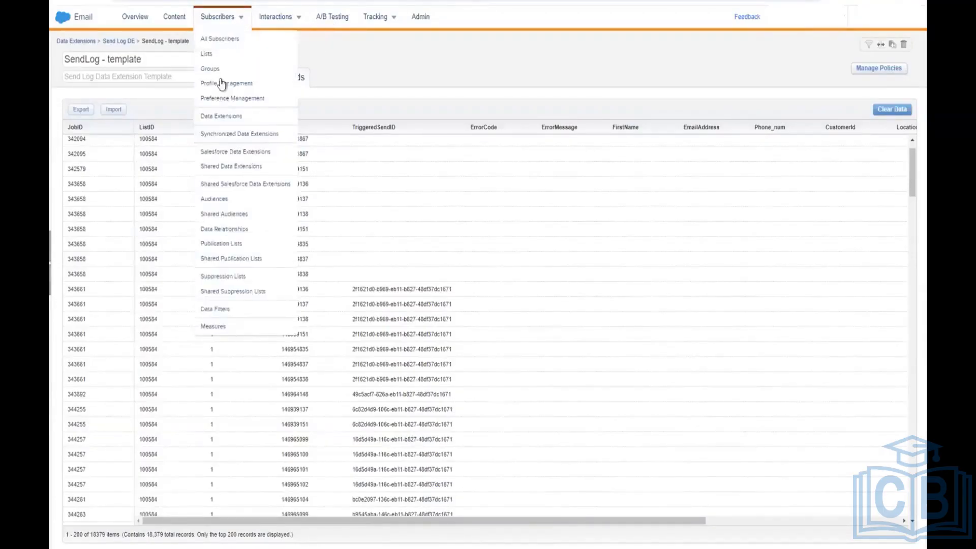
click(236, 118)
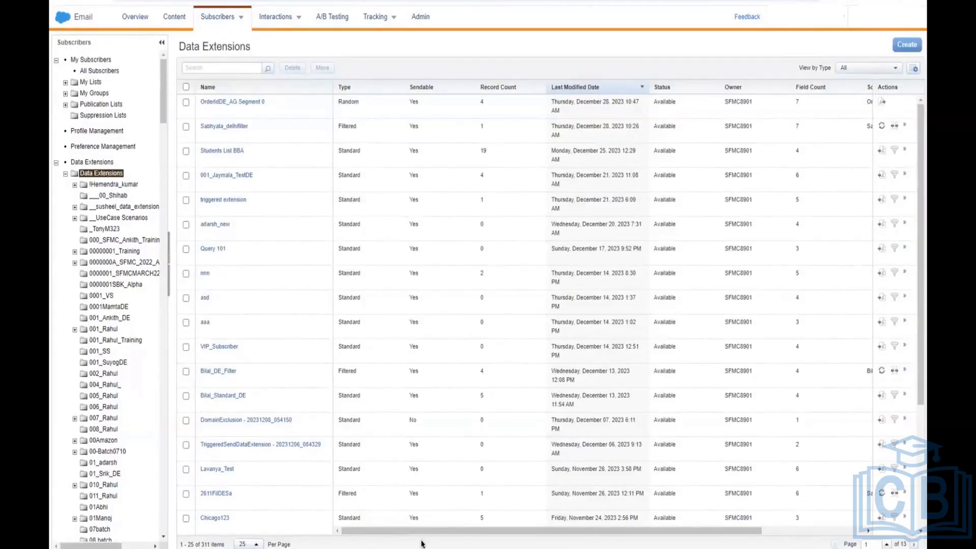
scroll(132, 422, down, 1)
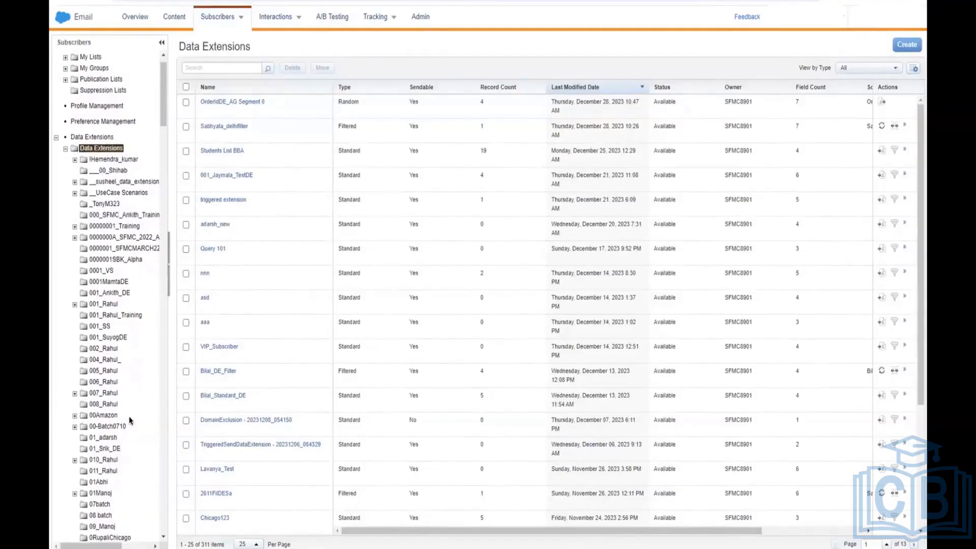
click(907, 45)
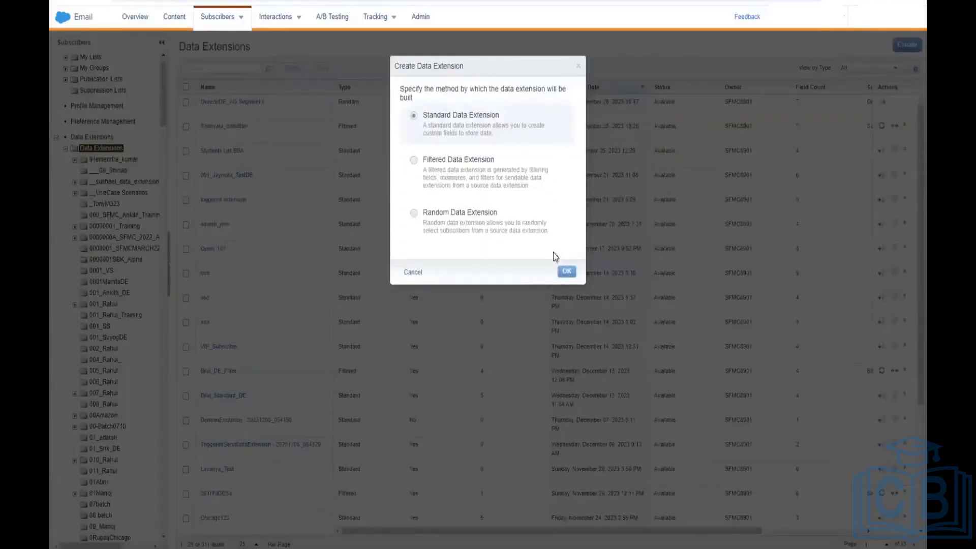
Step: Create a standard data extension from the SendLog template, named SendLog - 20231229_100221
click(564, 271)
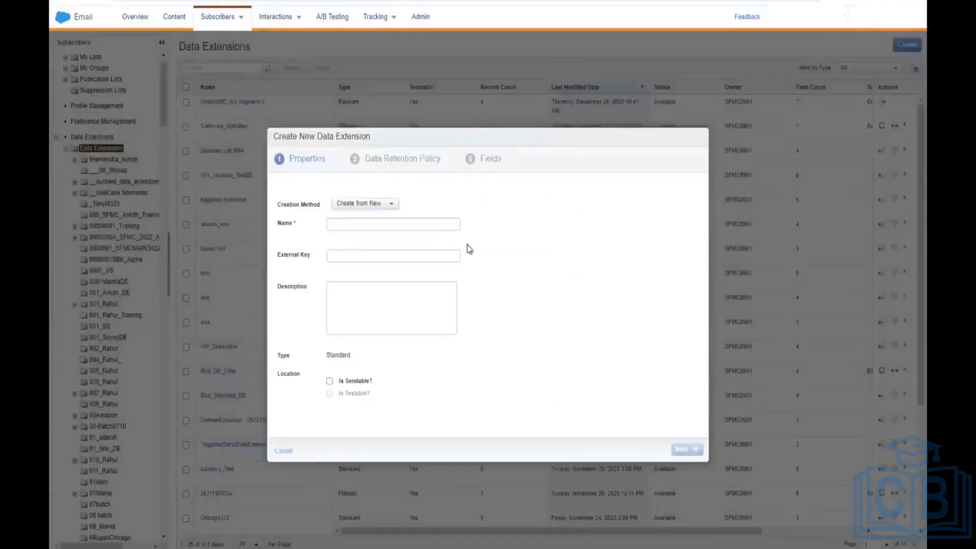
click(381, 204)
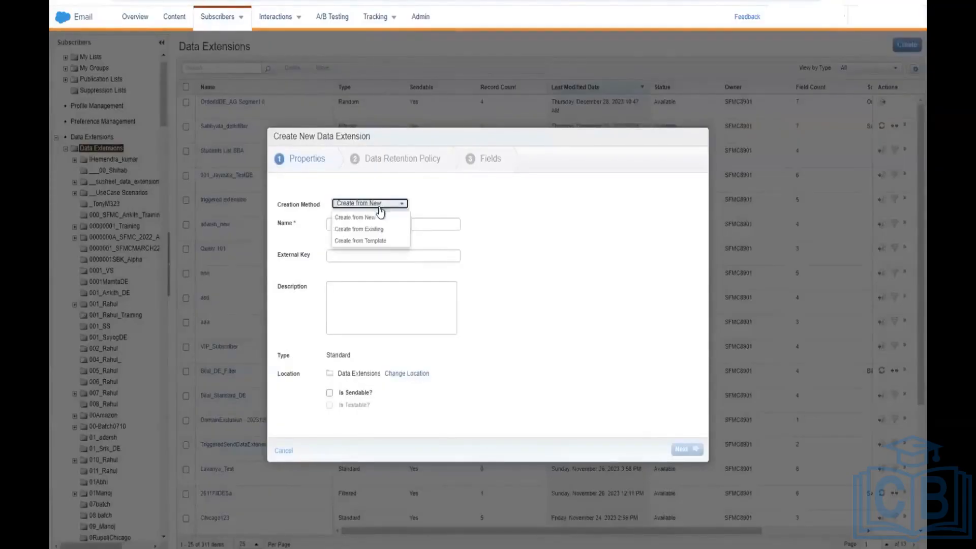
click(382, 242)
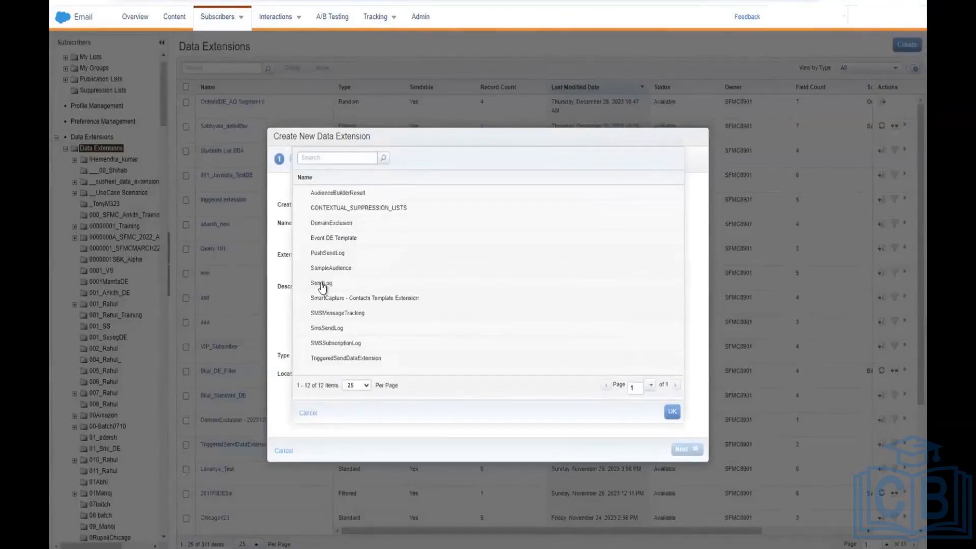
click(322, 285)
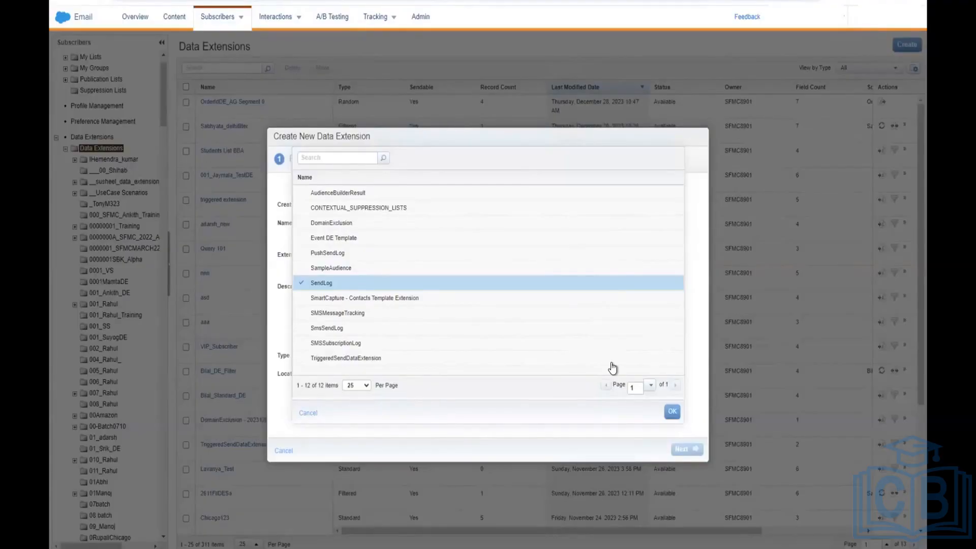
click(672, 412)
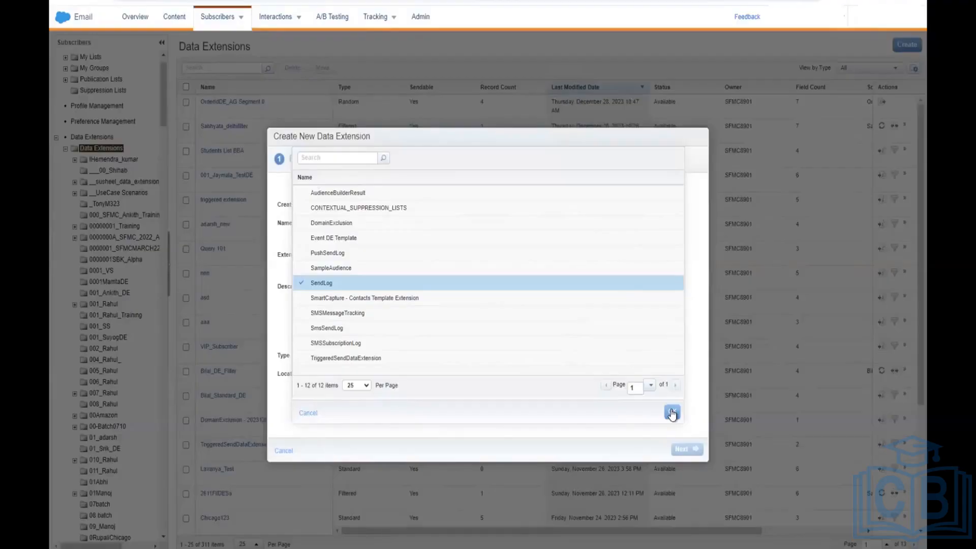
click(672, 413)
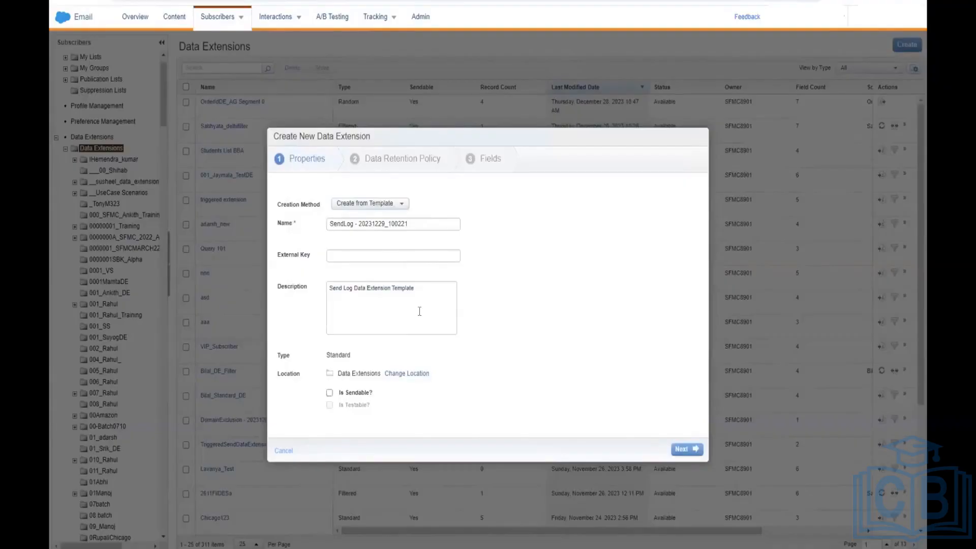
Step: Advance through retention and fields to Create, which fails with a generic exception
click(697, 451)
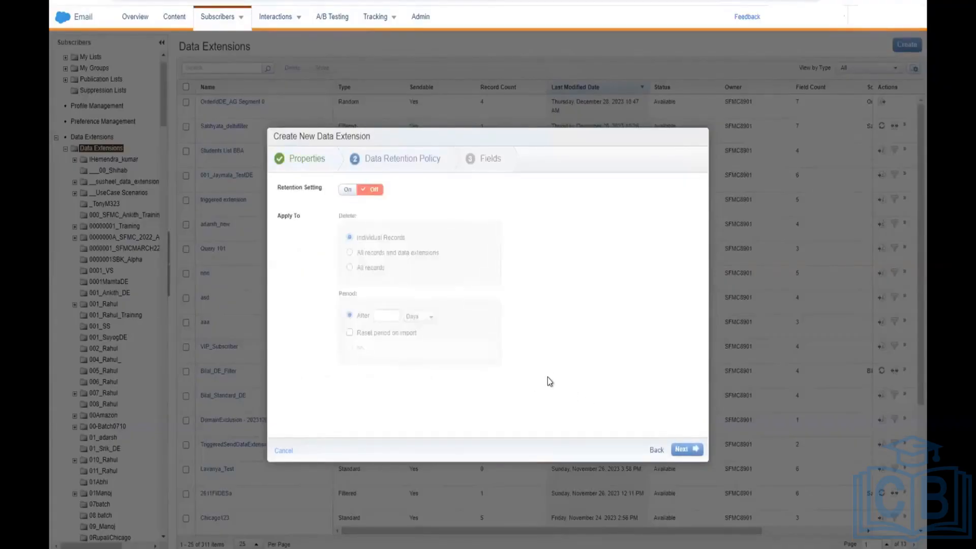
click(683, 450)
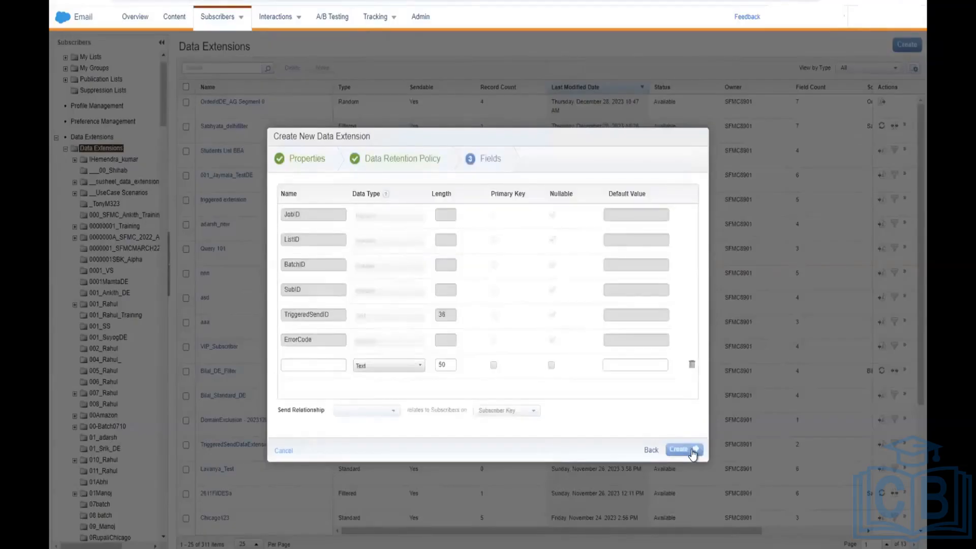
click(691, 450)
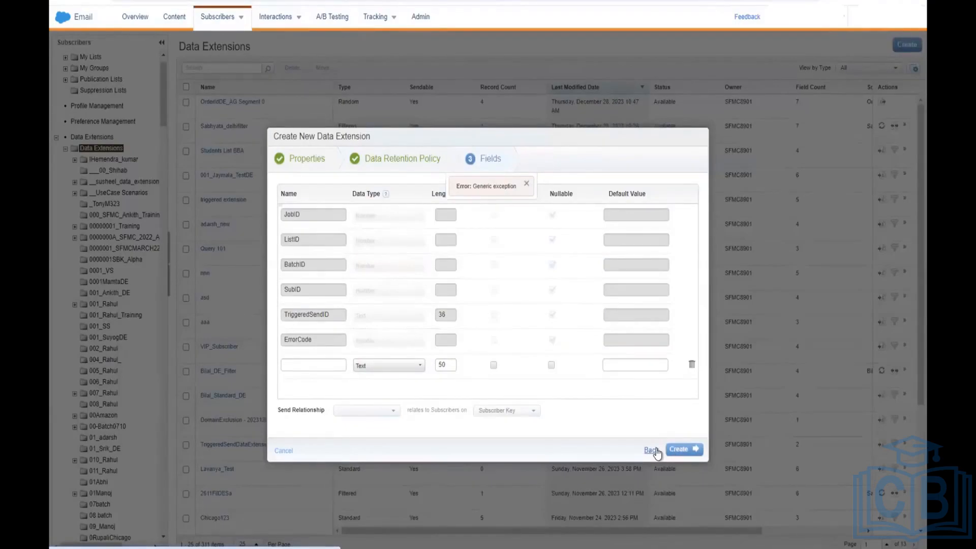
click(314, 314)
Step: Step back twice to properties and cancel the SendLog wizard
click(652, 450)
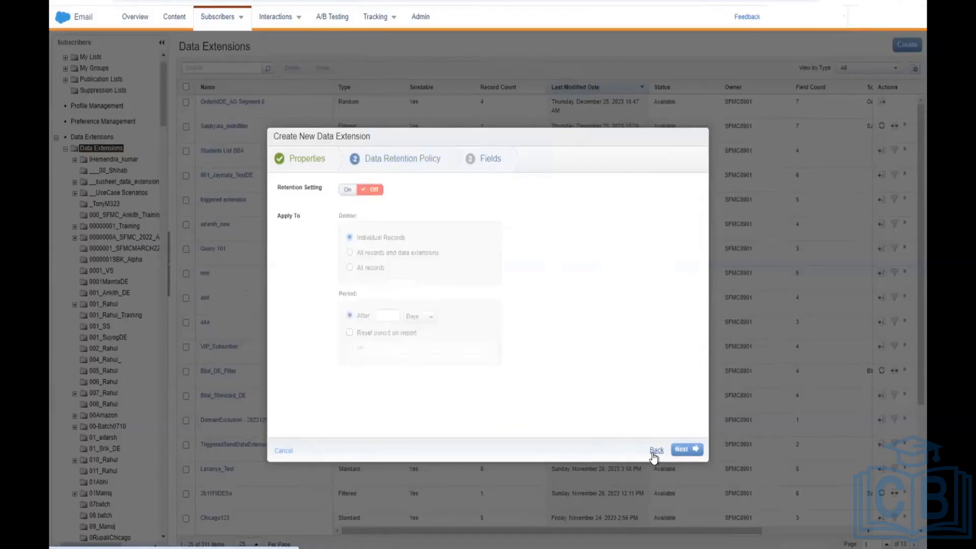
click(652, 450)
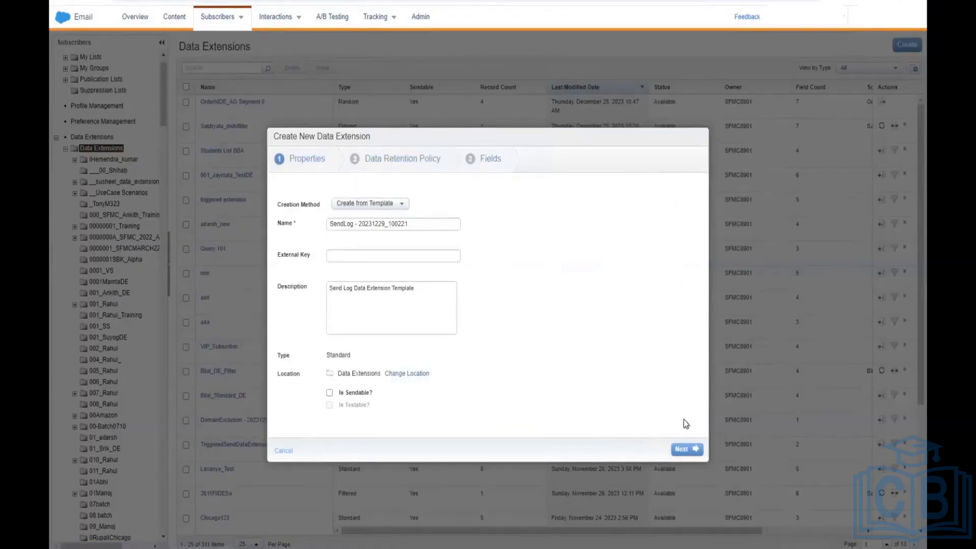
click(287, 452)
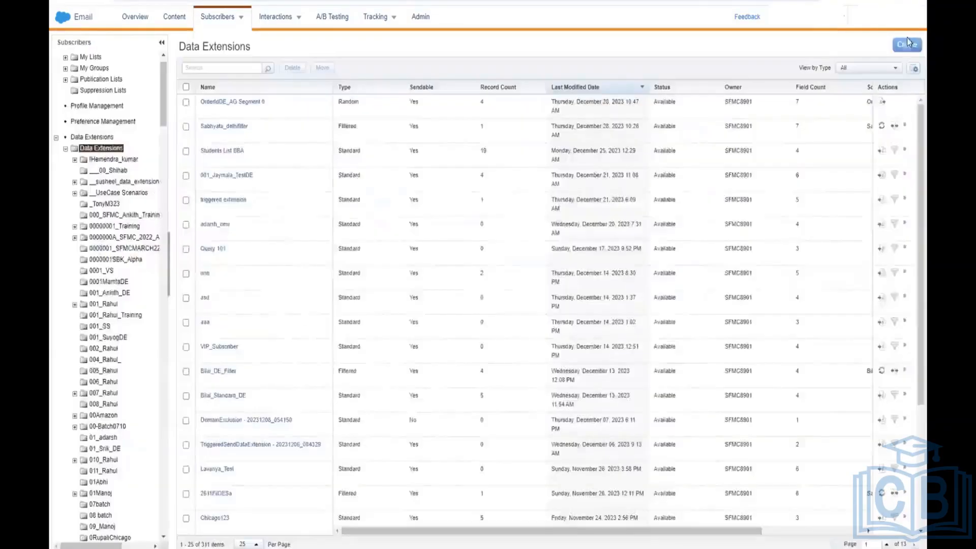
Step: Cancel the Create Data Extension dialog twice, switching to the Content section in between
click(907, 44)
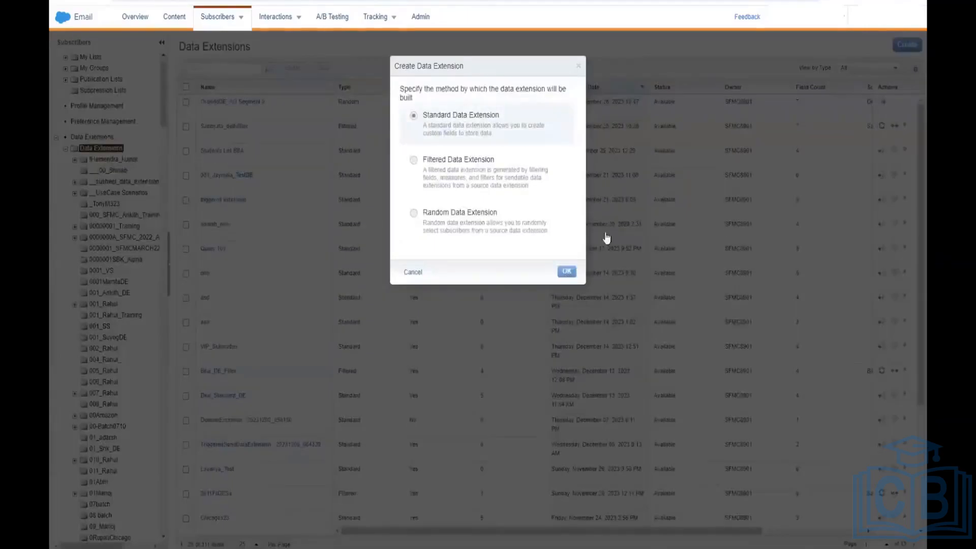
click(579, 66)
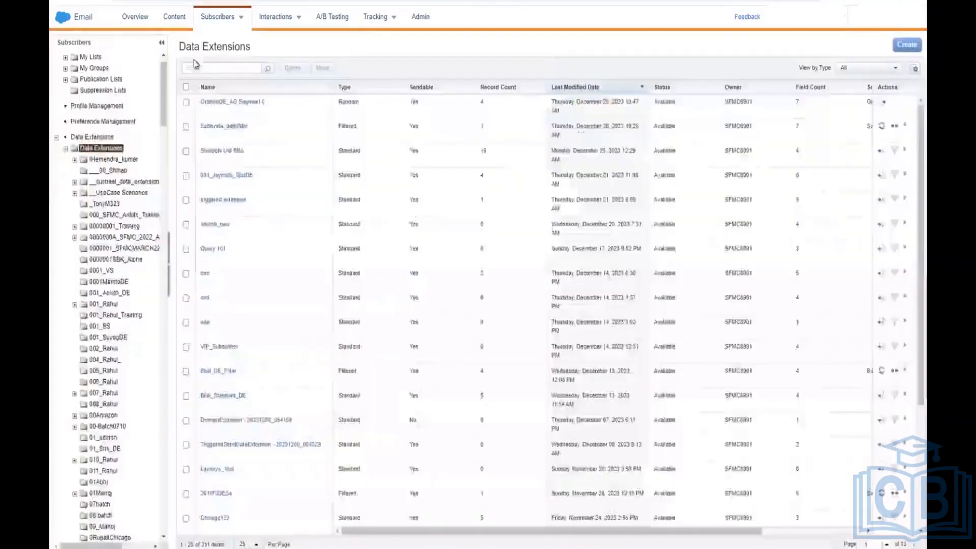
click(172, 20)
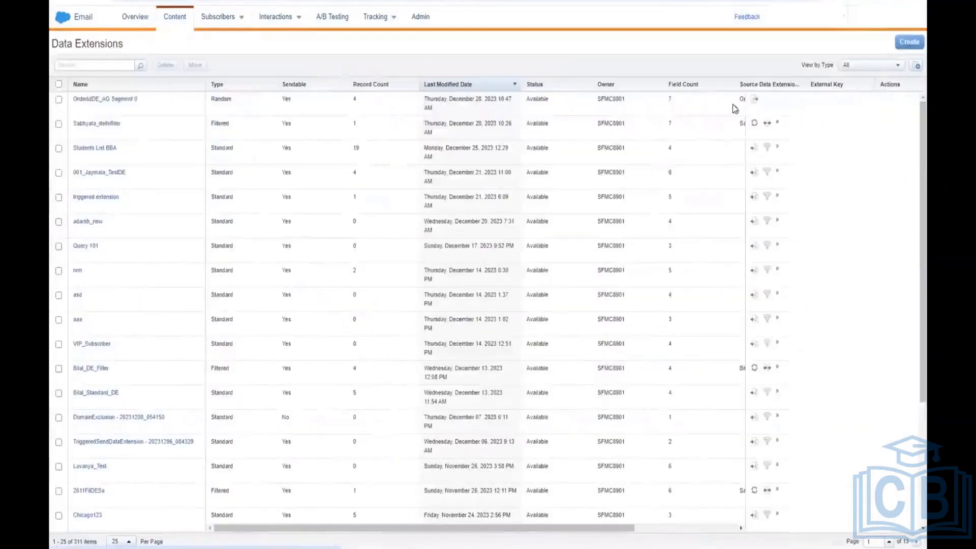
click(909, 42)
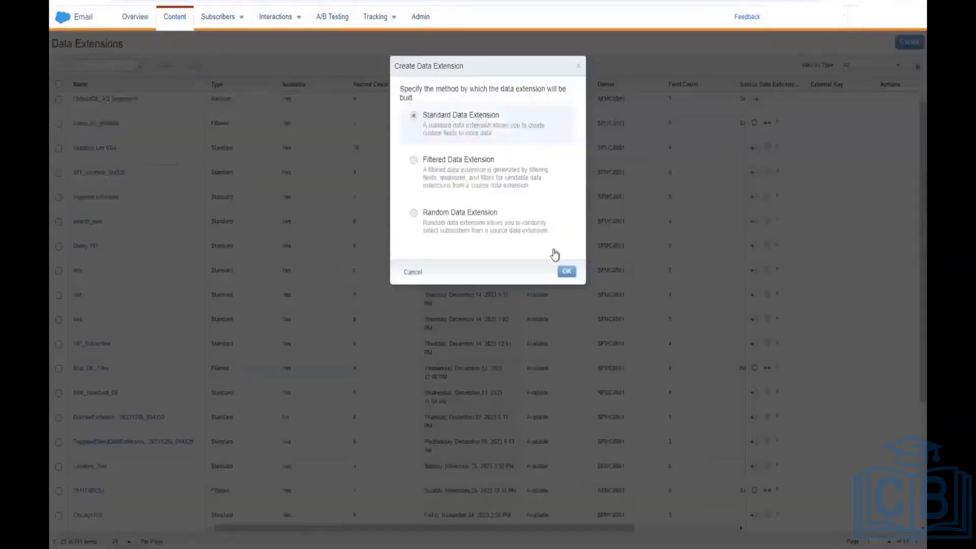
click(416, 273)
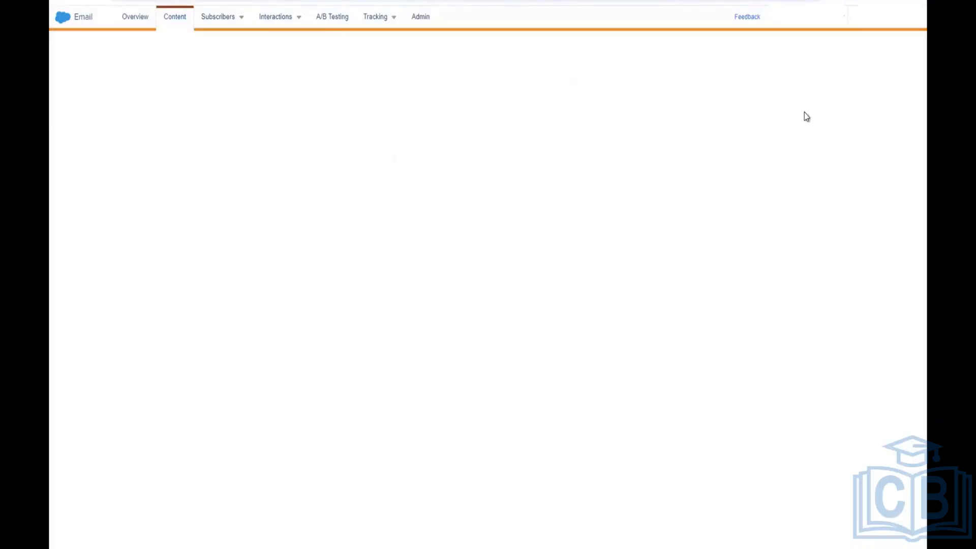
Step: Return via the Marketing Cloud home page to Email Studio and open Content Builder
click(135, 17)
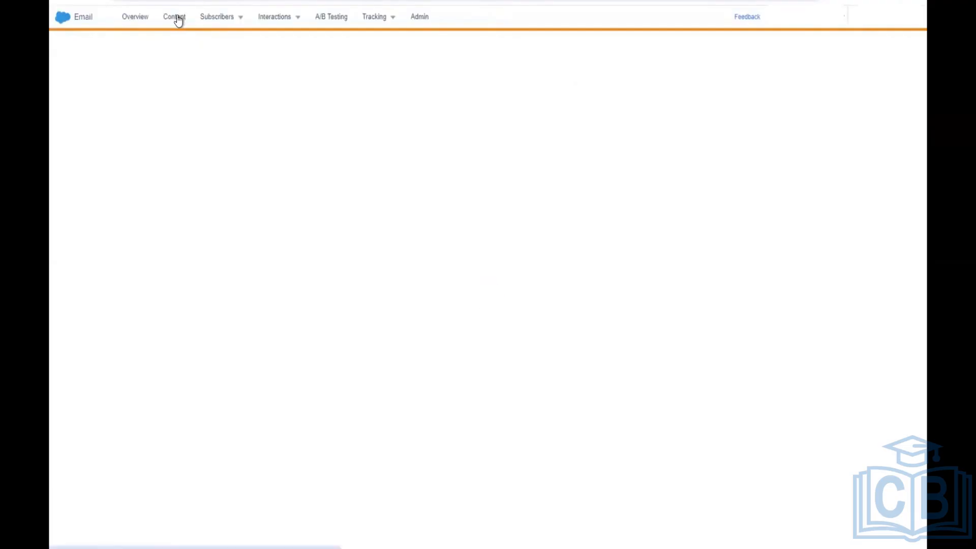
click(178, 19)
click(171, 22)
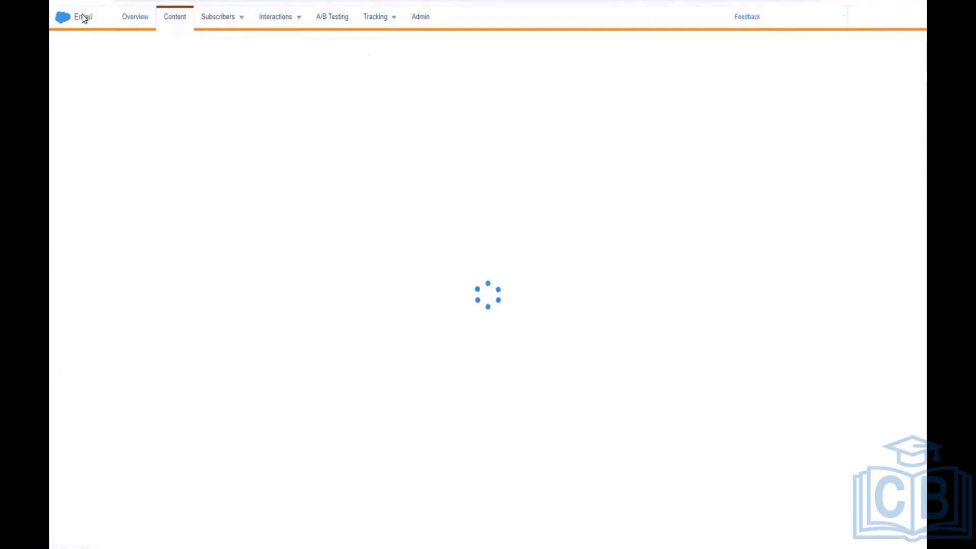
click(60, 20)
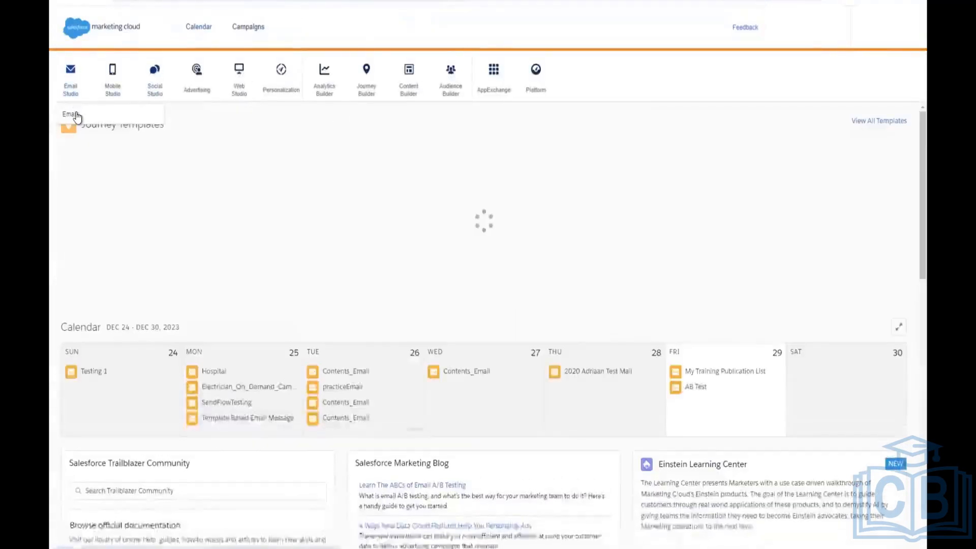
click(425, 71)
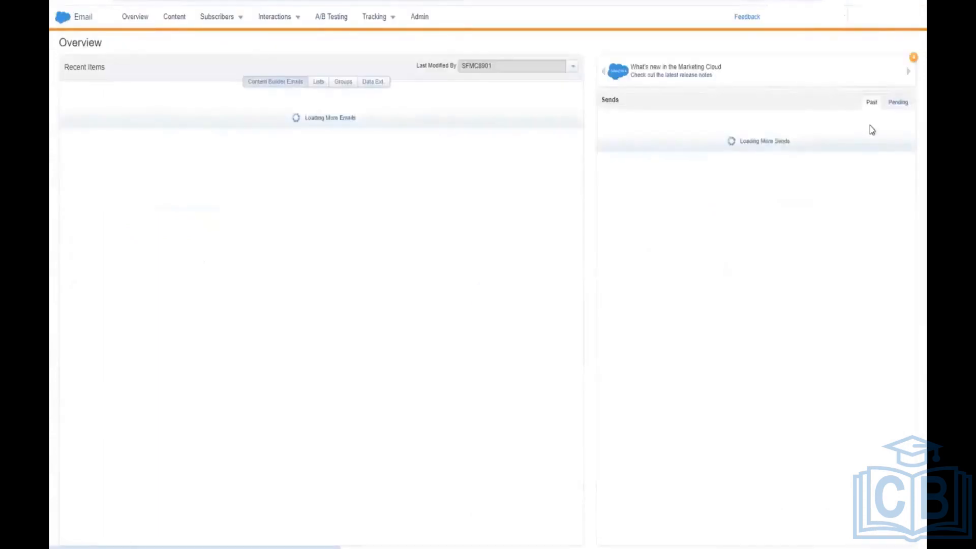
click(176, 18)
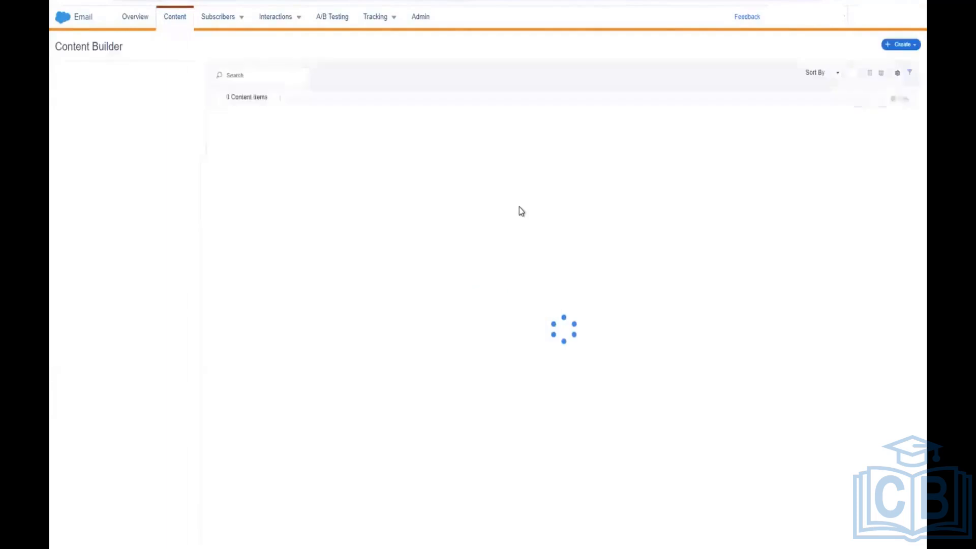
Step: Create a new email using the HTML creation method and name it 'Rbia Testing'
click(902, 46)
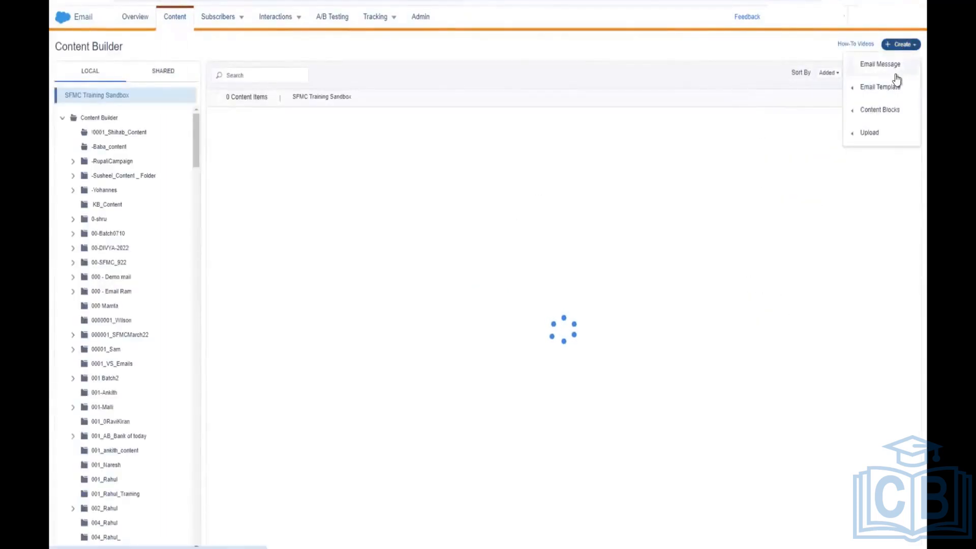
click(896, 68)
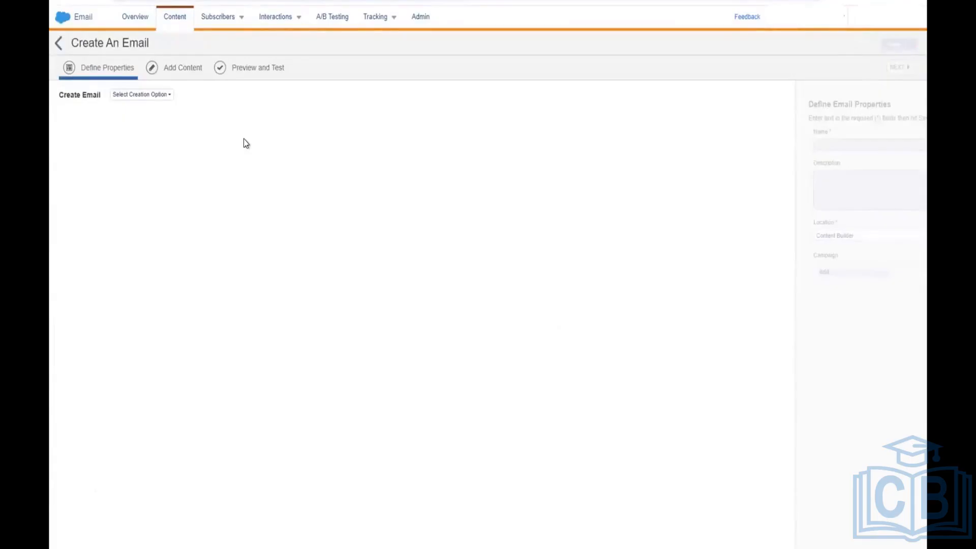
click(164, 104)
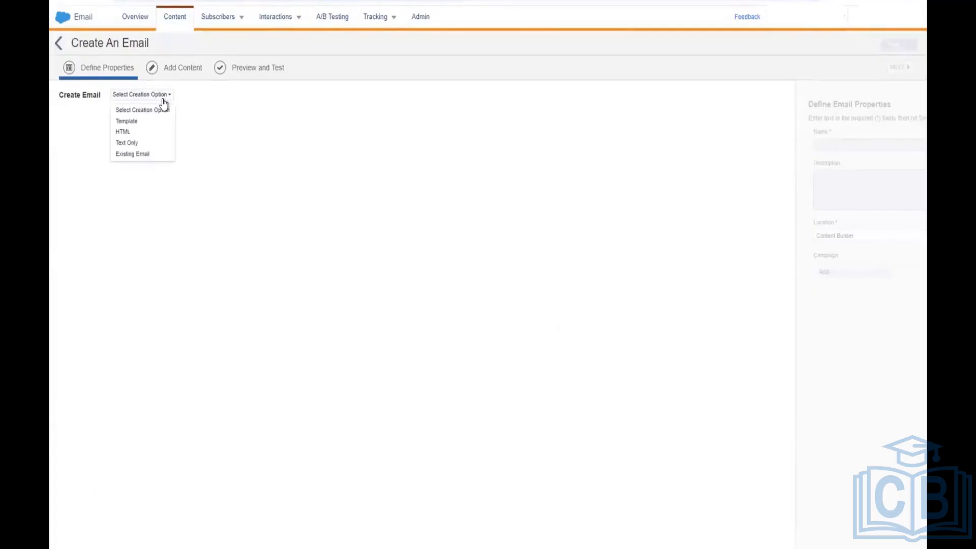
click(150, 131)
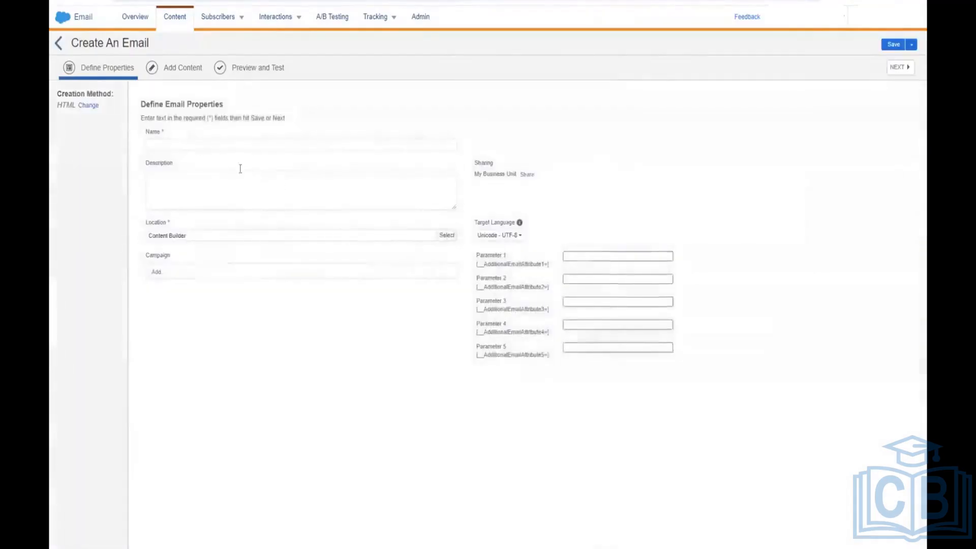
click(215, 142)
text(R)
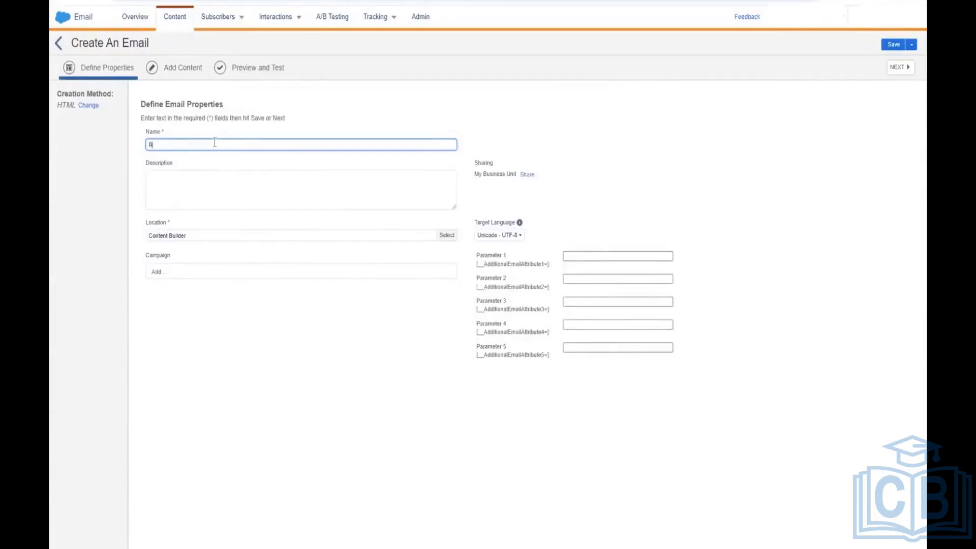
text(bia Testing)
Step: Give the Rbia Testing email the subject 'New Year' and continue to Preview and Test
click(897, 67)
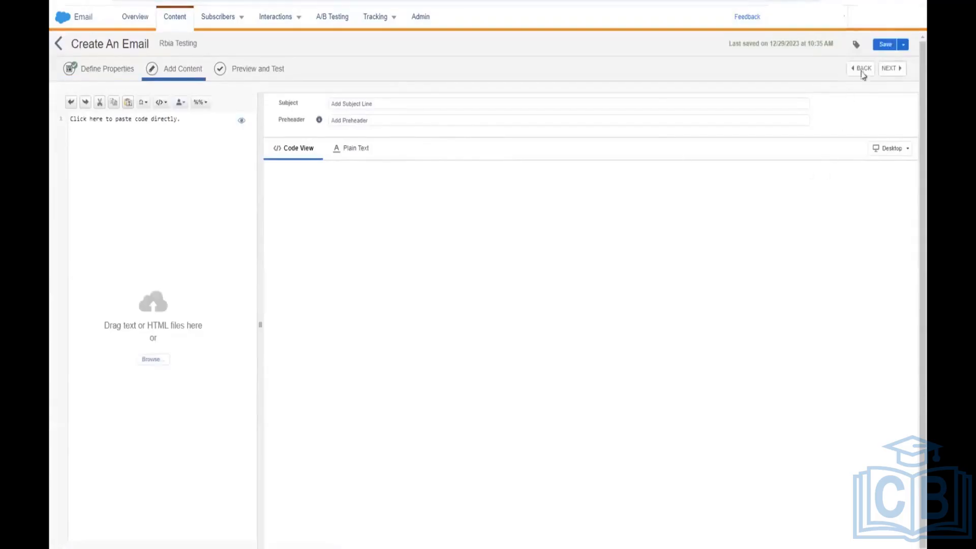
click(885, 45)
click(454, 104)
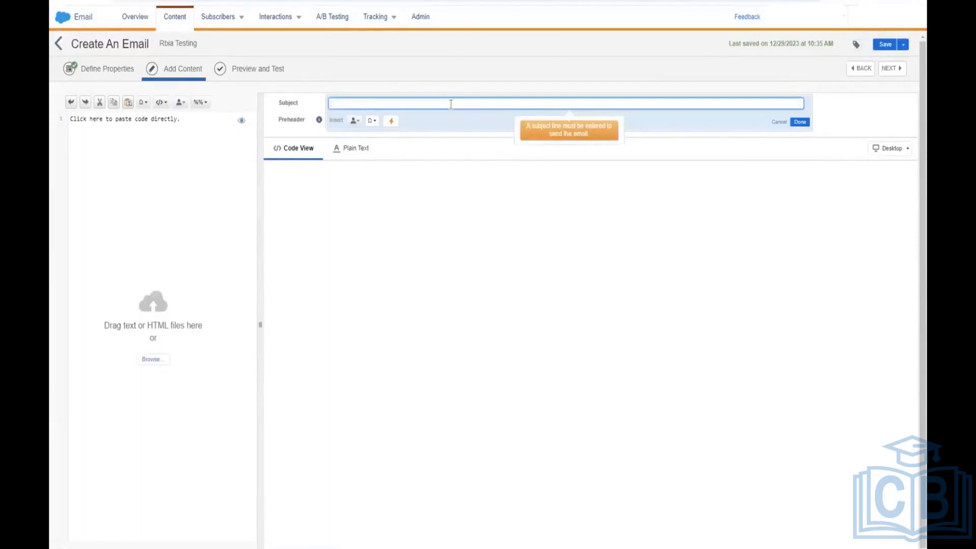
text(New Year)
click(461, 253)
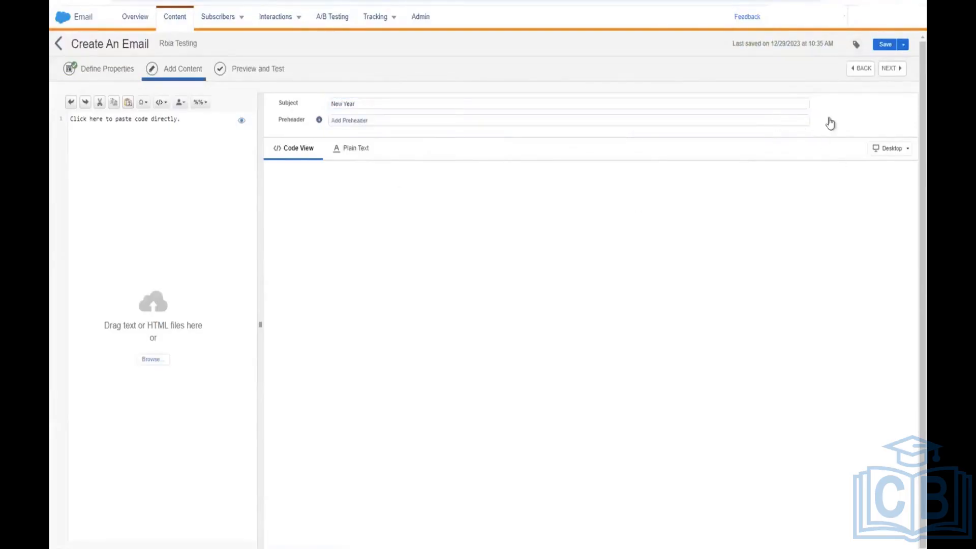
click(892, 69)
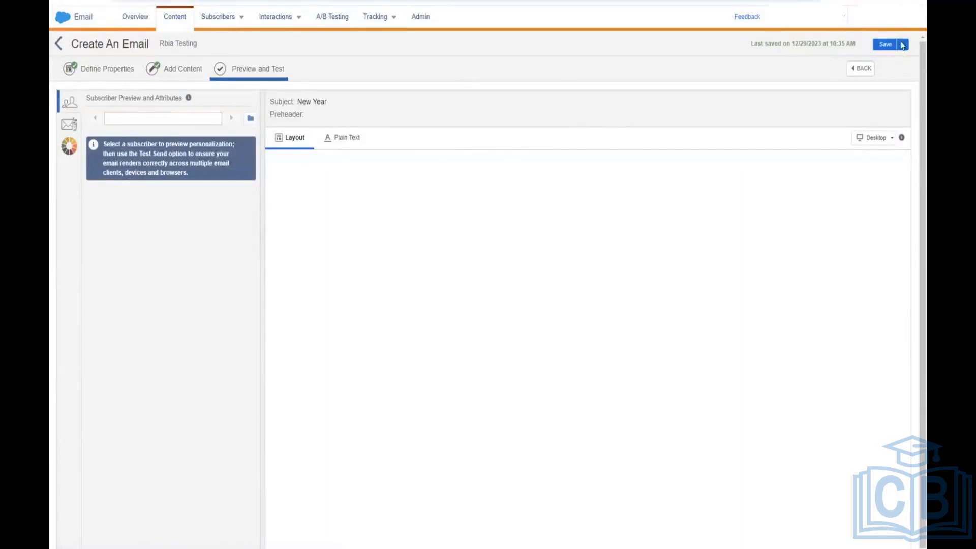
Step: Save the email with Save and Send, then advance from Define Properties to Select Audience
click(885, 45)
click(903, 45)
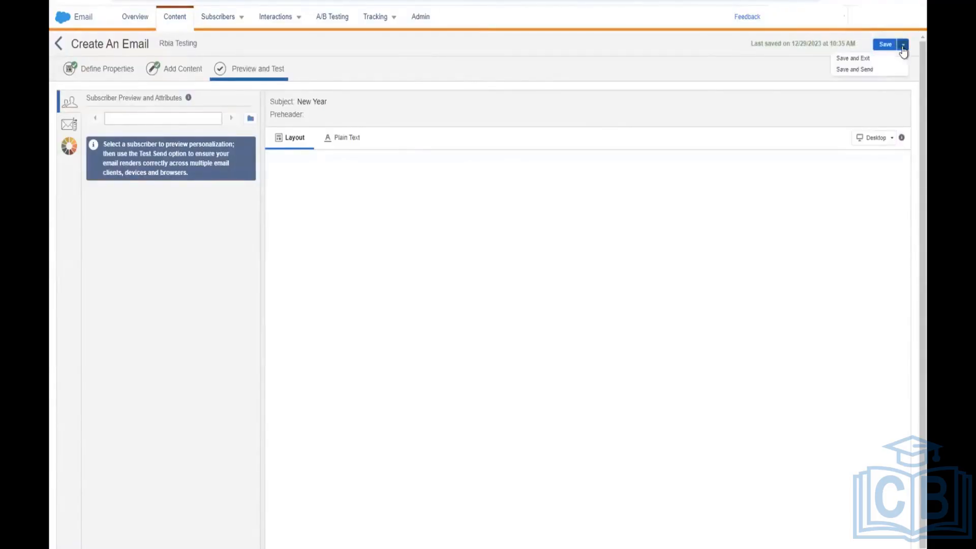
click(867, 69)
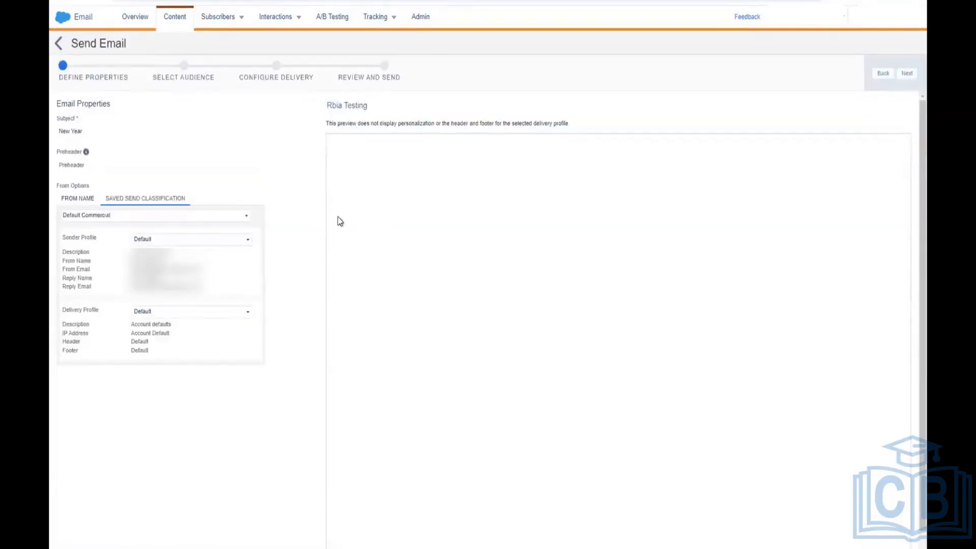
click(905, 74)
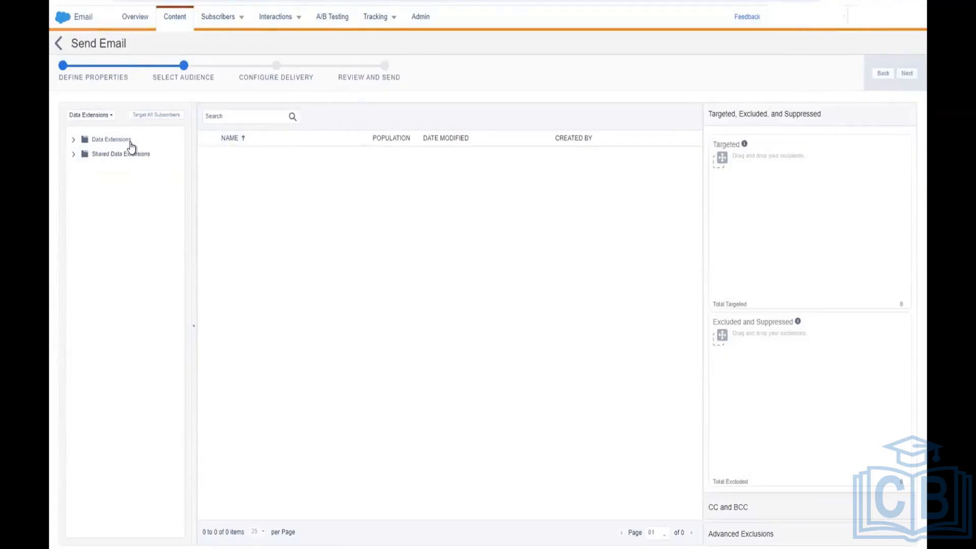
Step: Drag My Customer Data Extn into Targeted and accept All Subscribers as the publication list
click(110, 140)
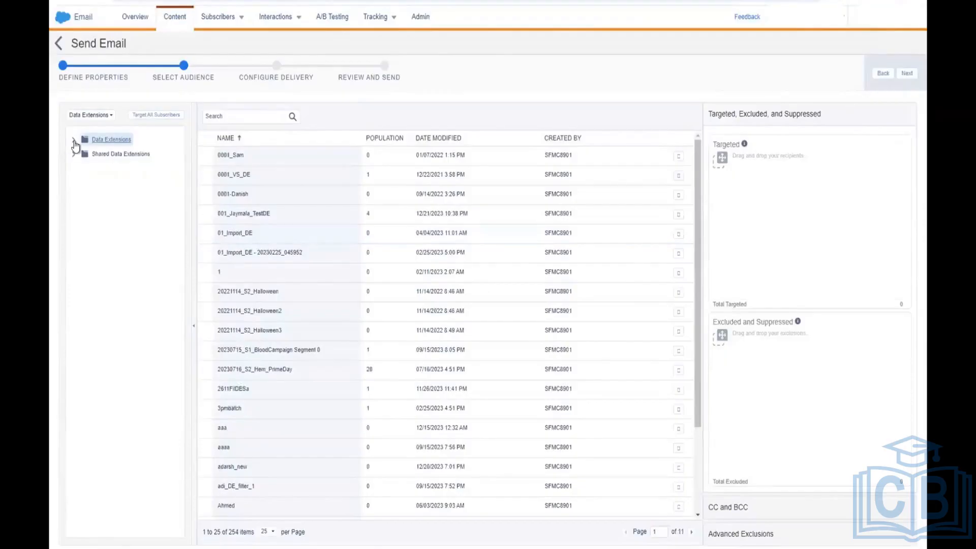
click(74, 140)
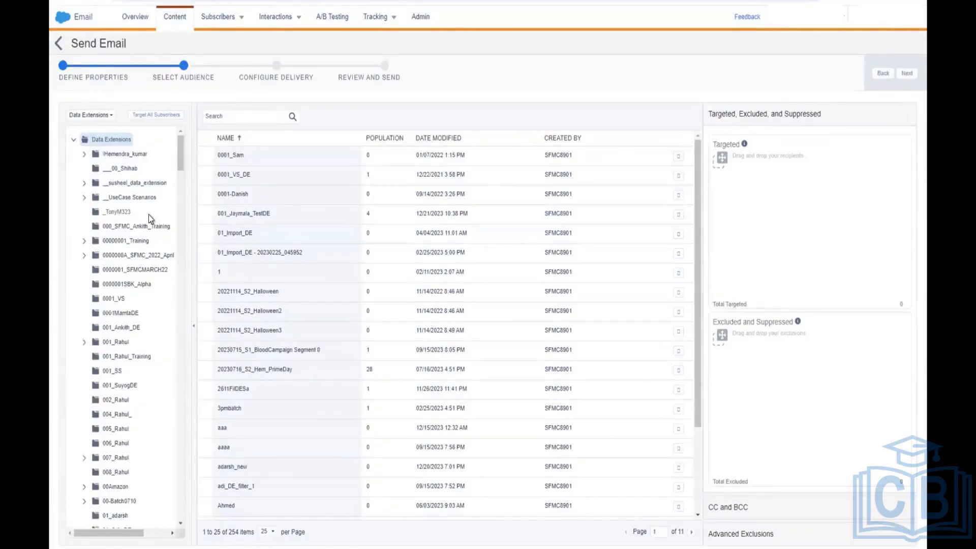
scroll(135, 350, down, 1)
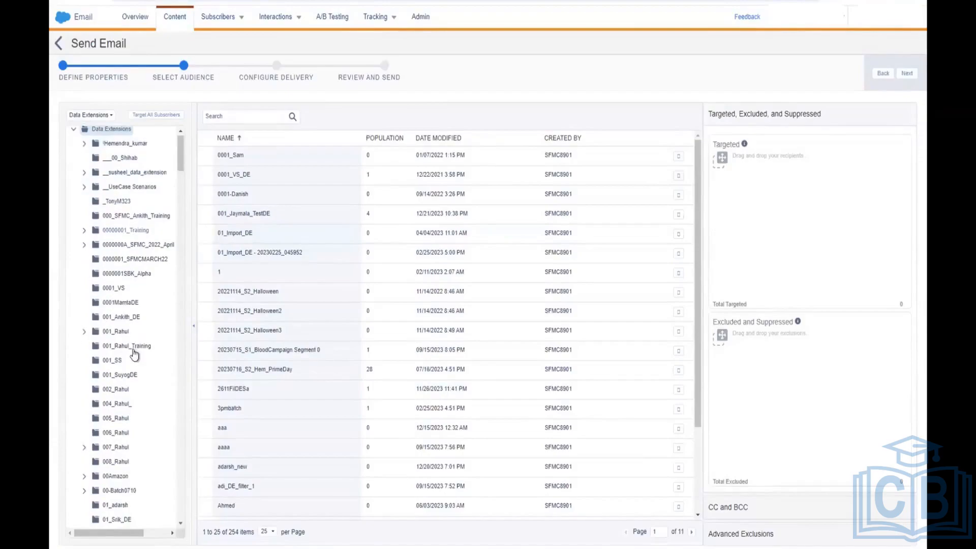
scroll(128, 413, down, 3)
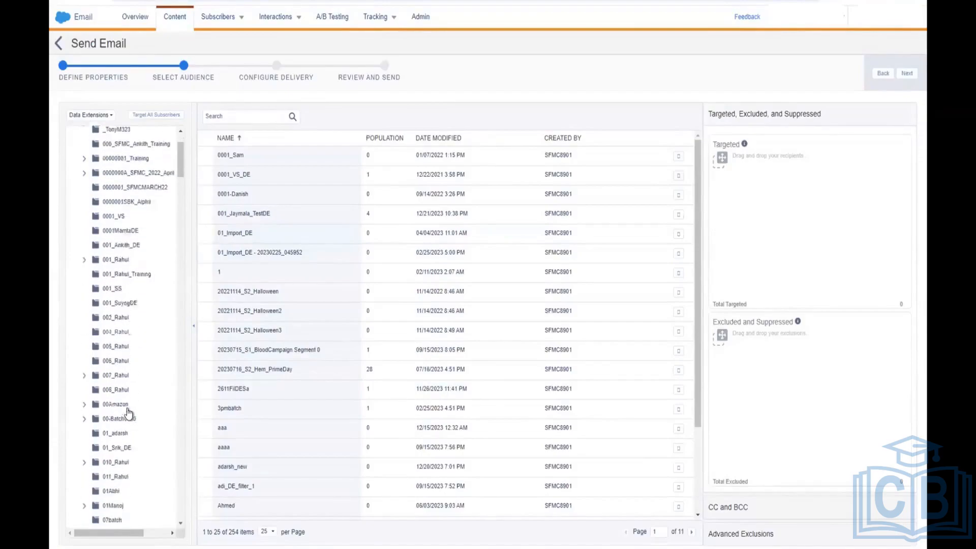
scroll(128, 413, down, 10)
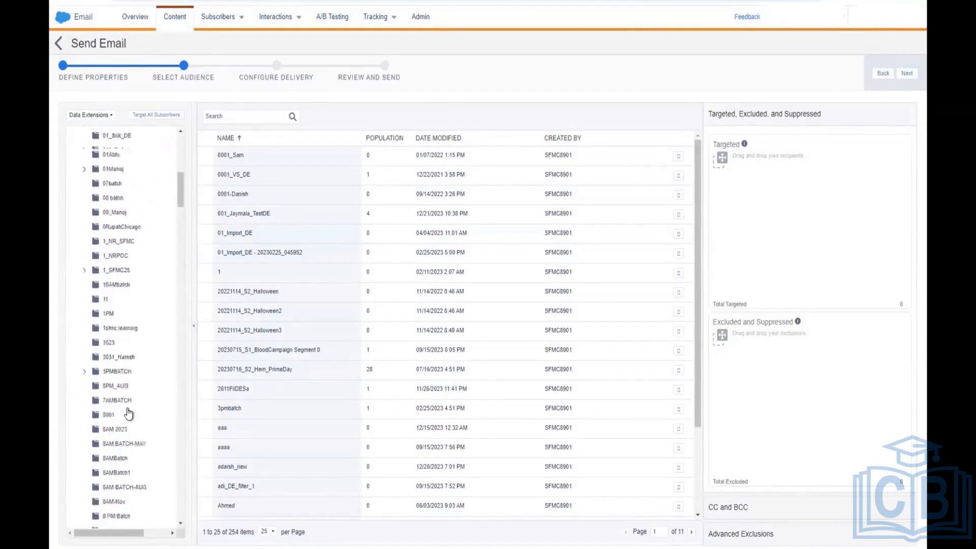
scroll(128, 413, down, 10)
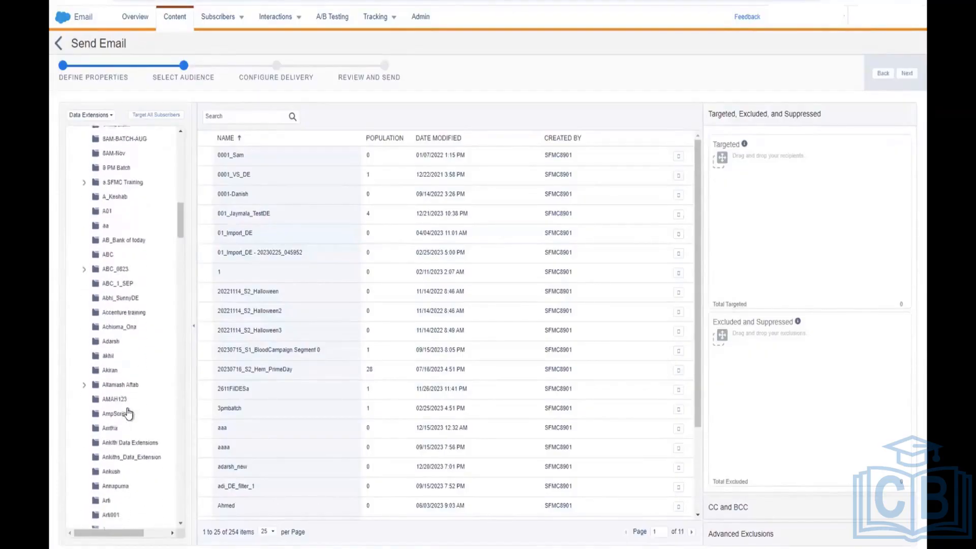
click(137, 444)
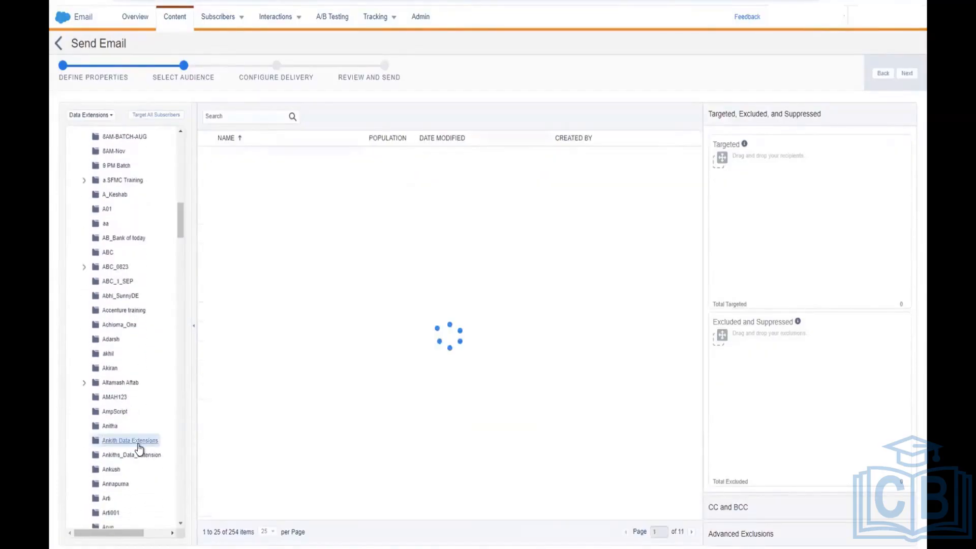
click(262, 160)
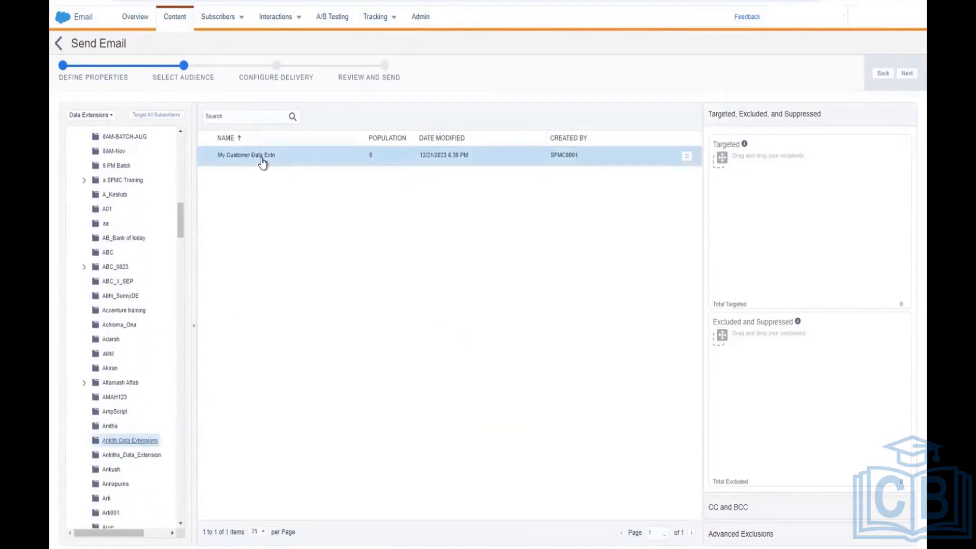
drag(262, 161, 826, 202)
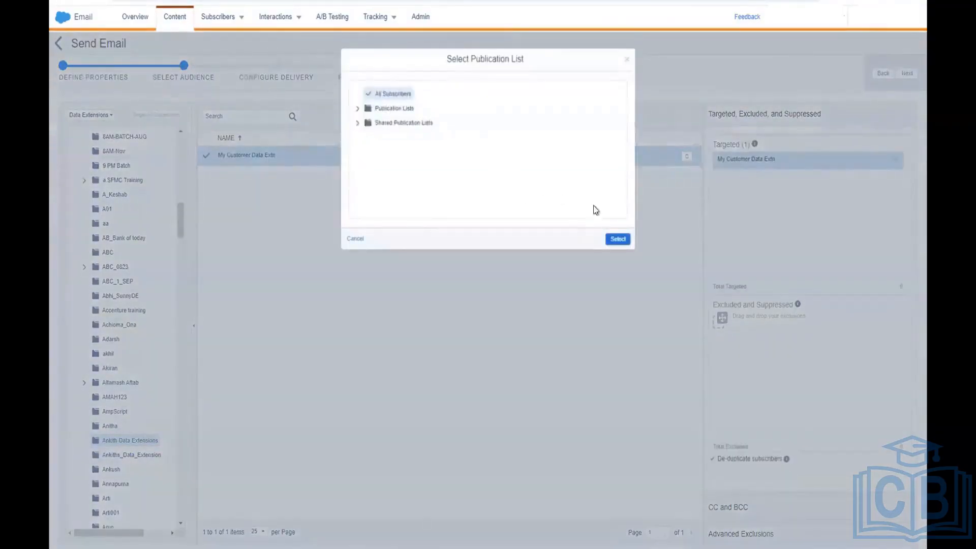
click(617, 240)
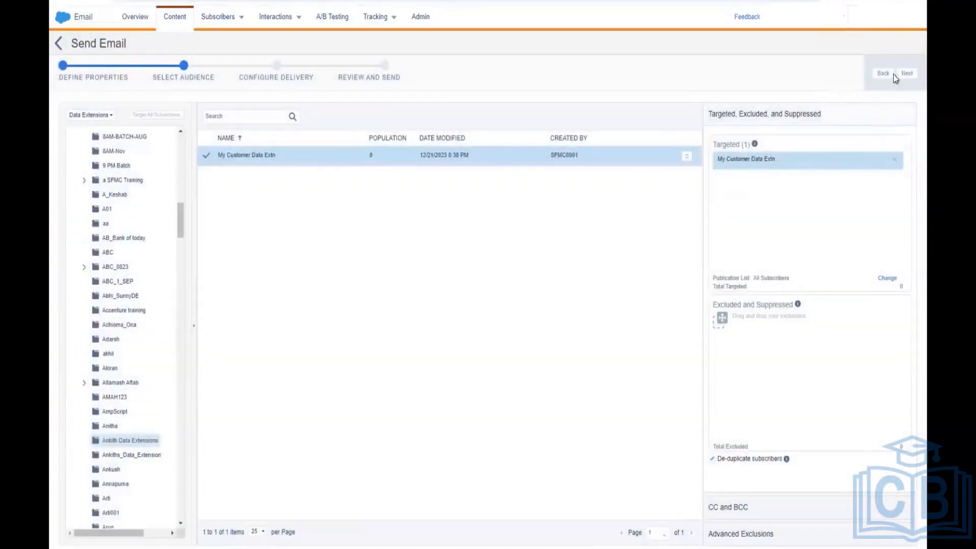
Step: Advance to Review and Send, tick the 'information is correct' confirmation, and send the email
click(903, 76)
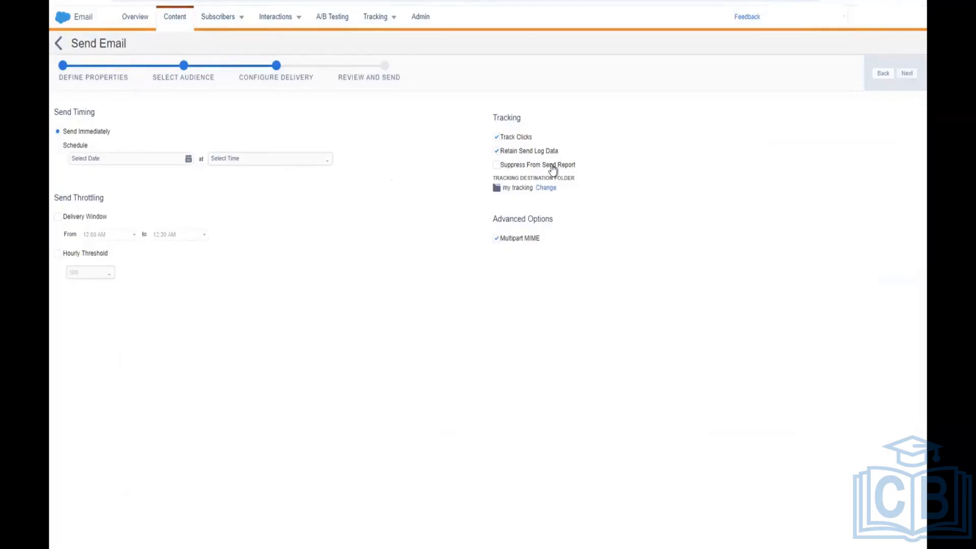
click(908, 73)
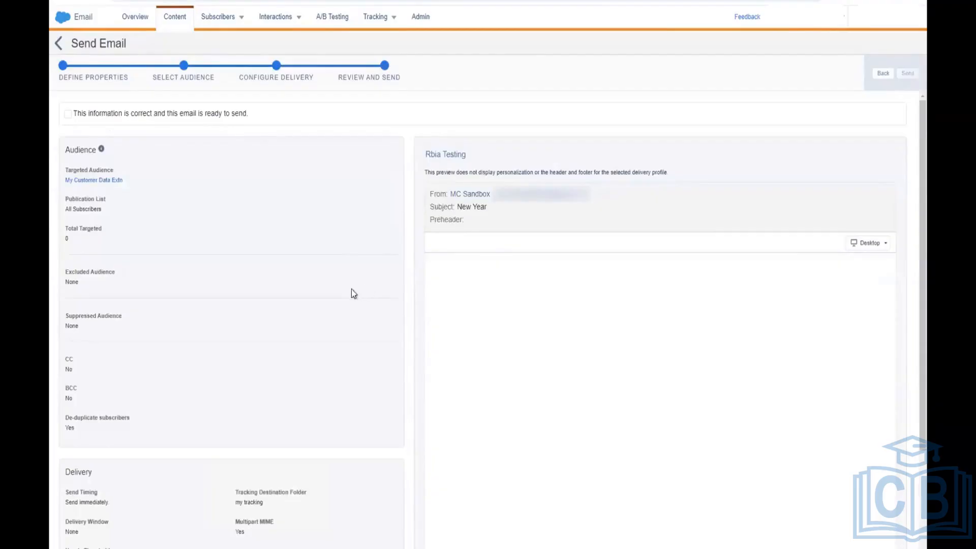
click(68, 113)
click(909, 74)
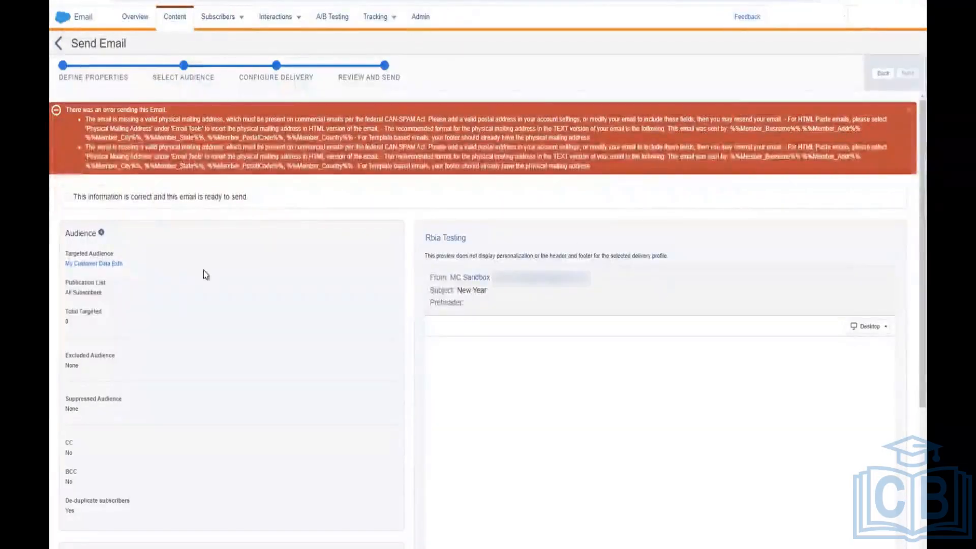
Step: Read the physical-address error, then step back three pages to Define Properties
scroll(203, 272, down, 1)
scroll(204, 276, down, 3)
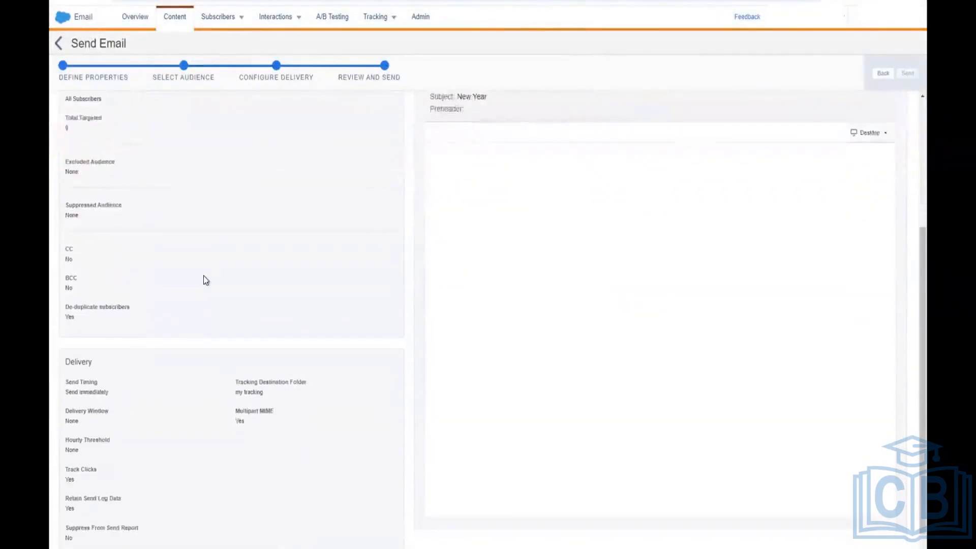
scroll(203, 276, up, 4)
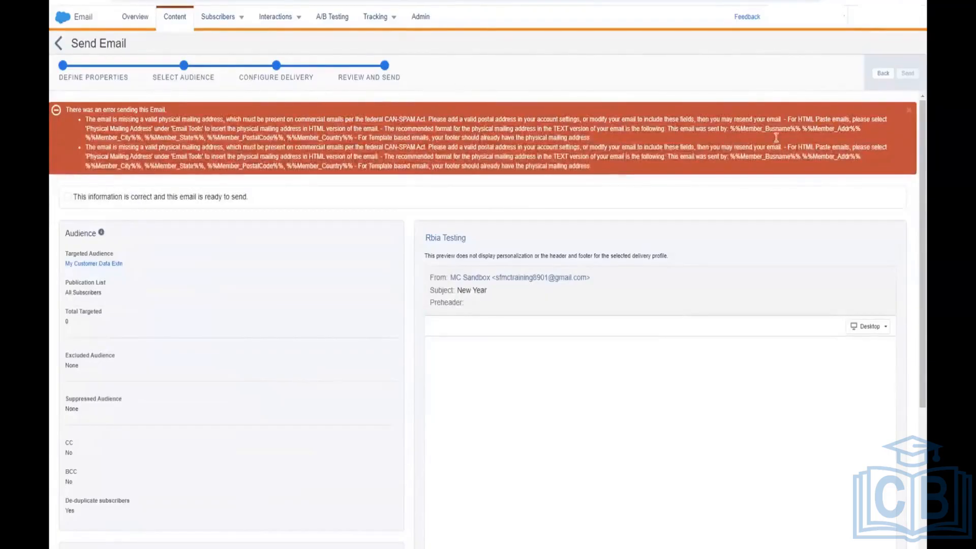
click(882, 74)
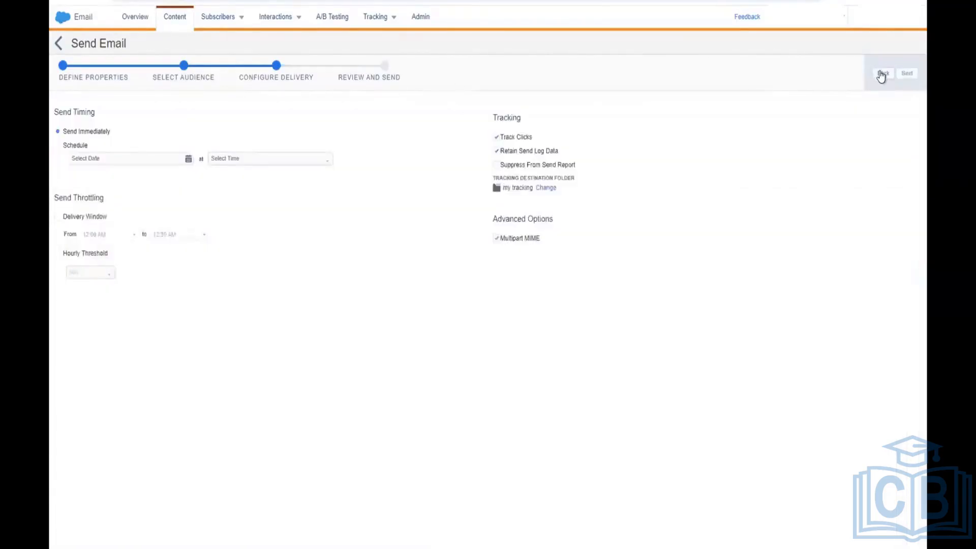
click(881, 74)
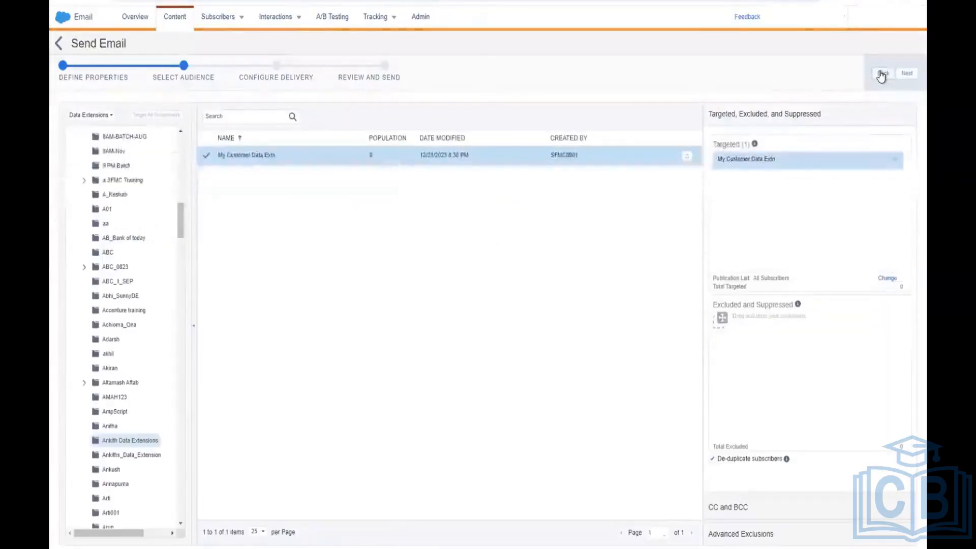
click(881, 74)
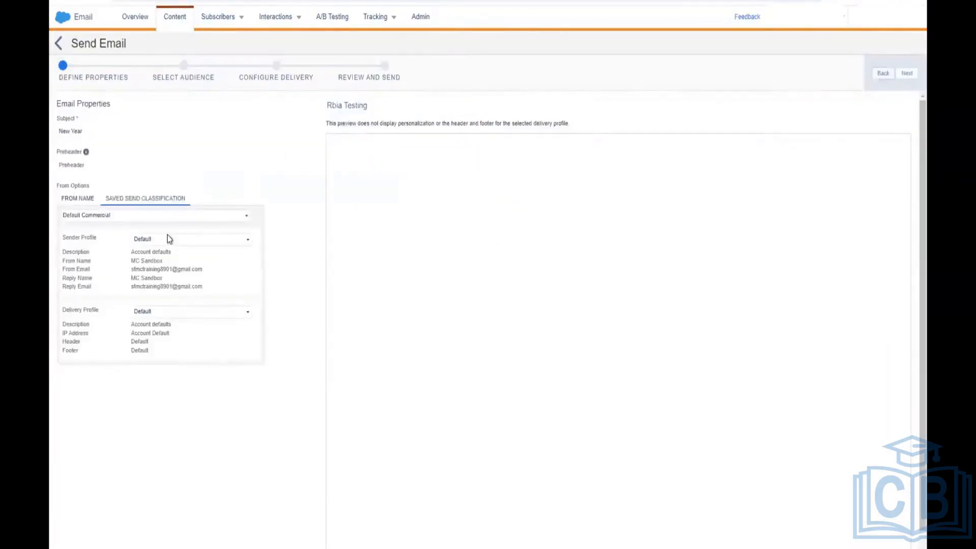
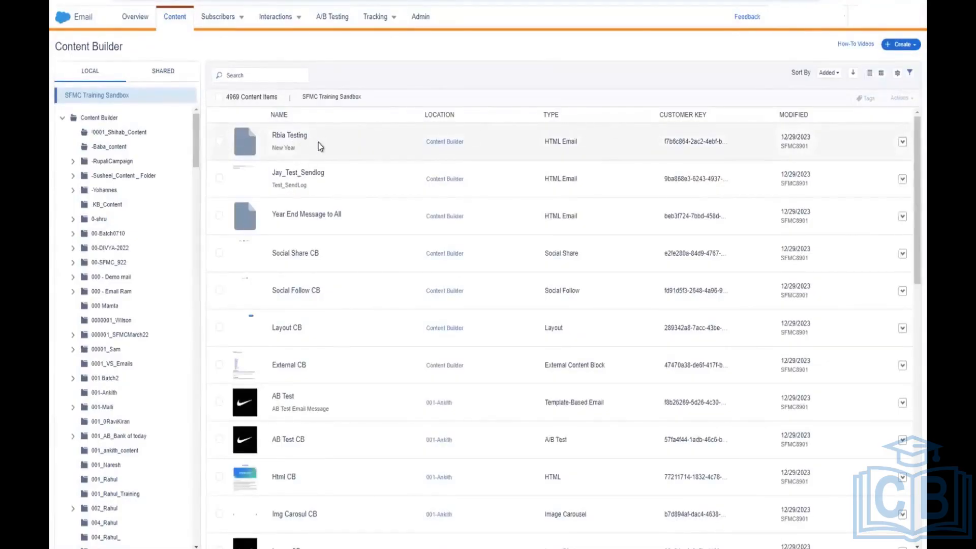
Step: Start a new email message built from HTML
click(905, 50)
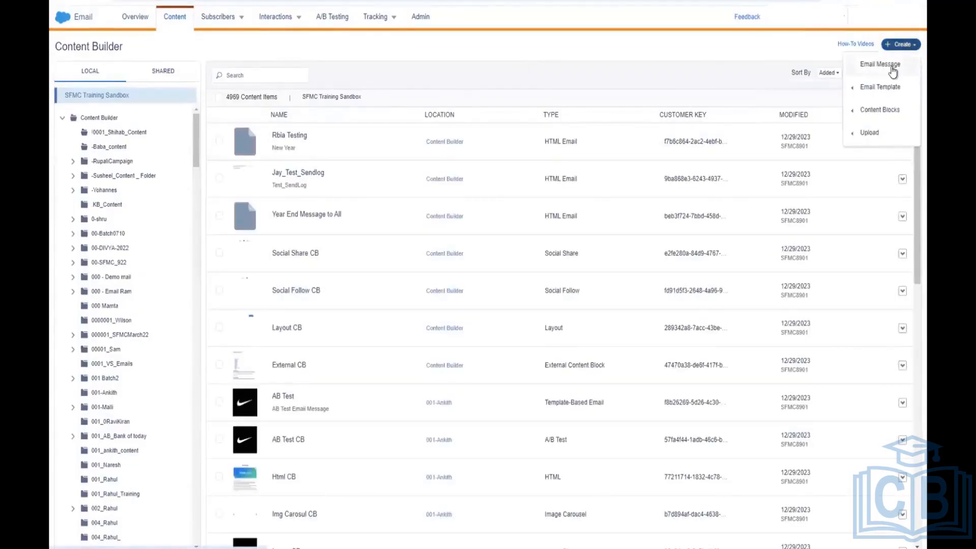
click(892, 67)
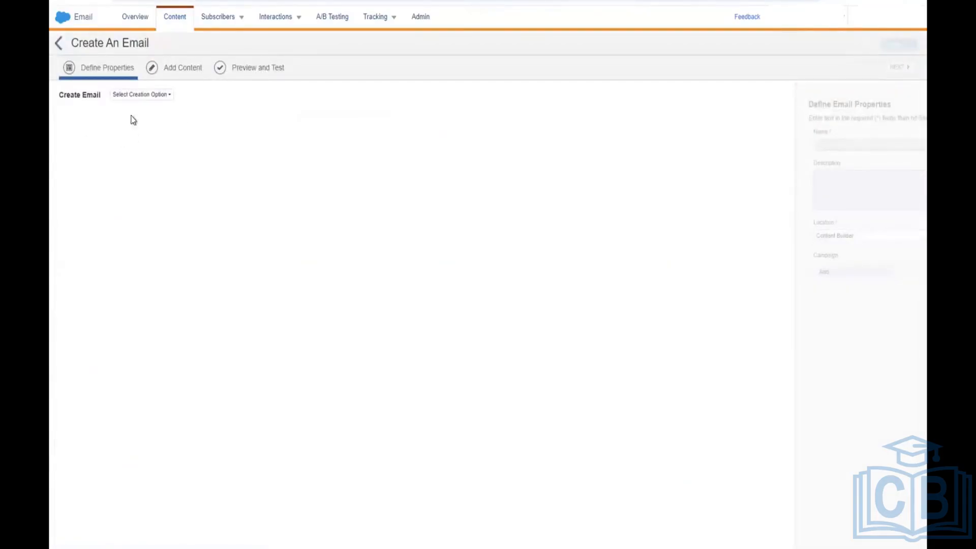
click(150, 100)
click(133, 135)
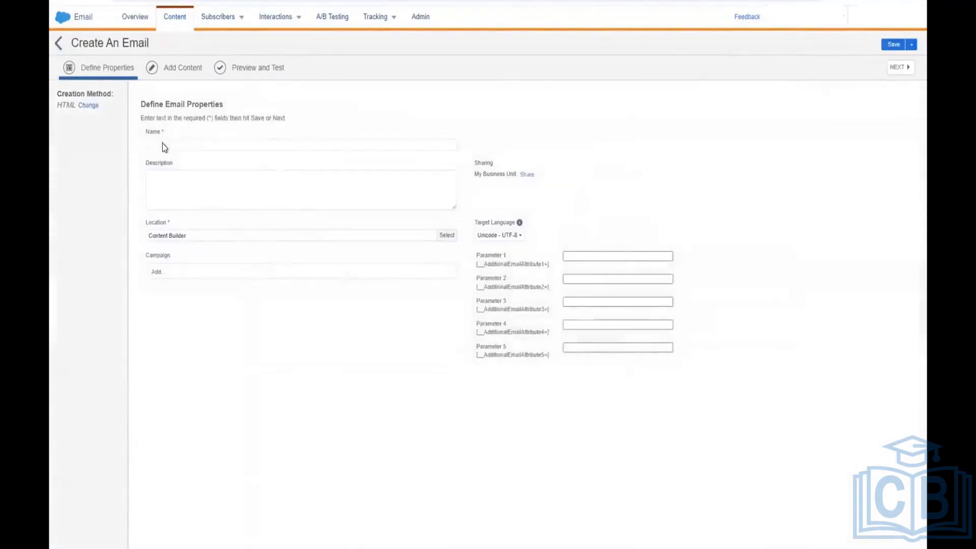
Step: Name the email 'Rubia Testing' and keep Content Builder as its location
click(164, 145)
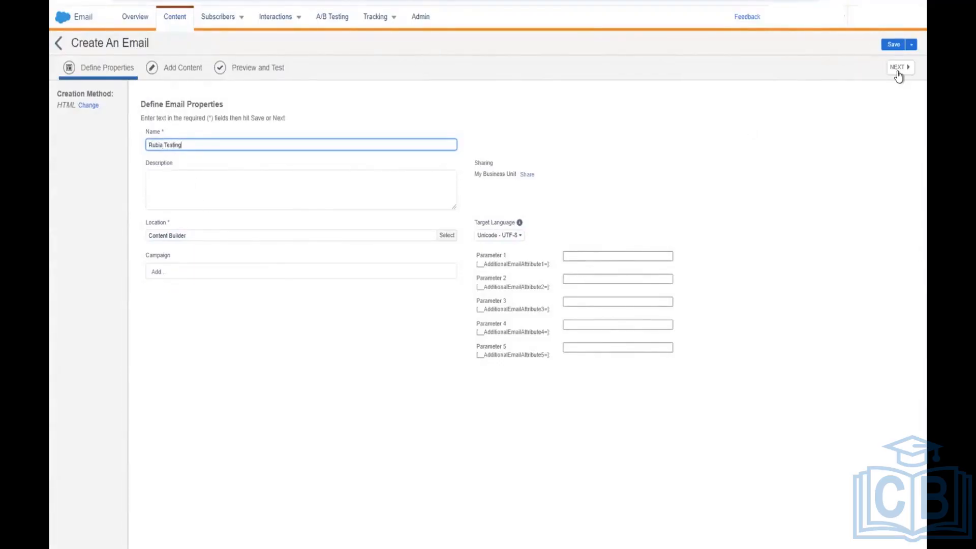
click(393, 275)
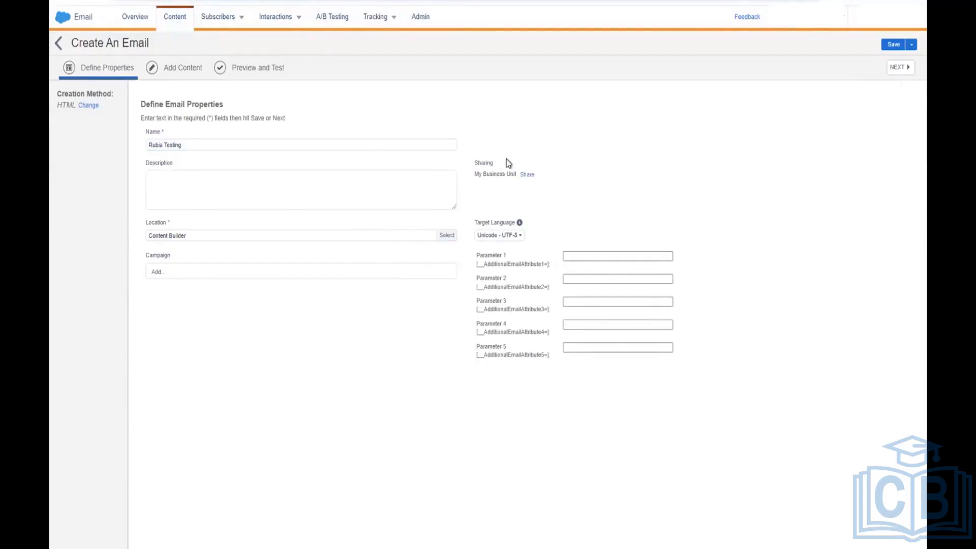
click(449, 238)
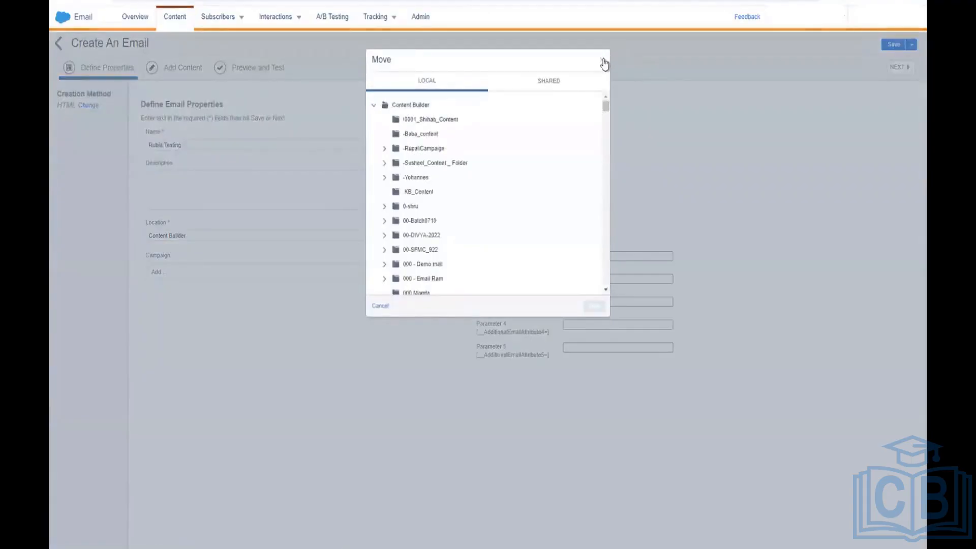
click(601, 60)
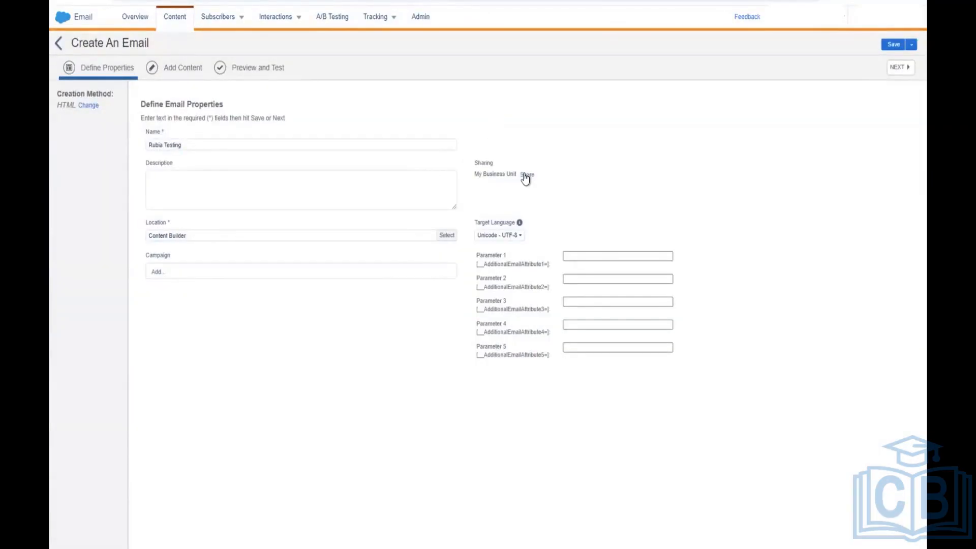
click(909, 46)
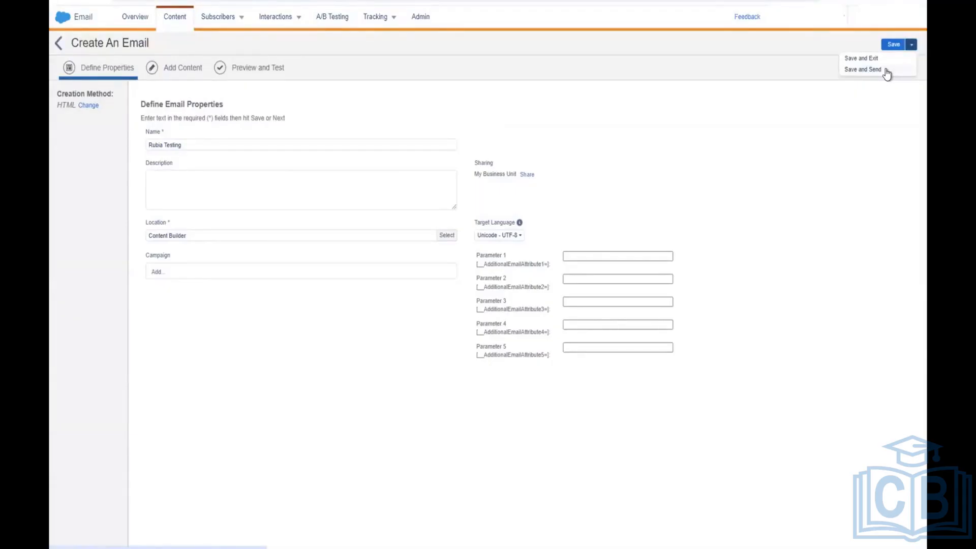
Step: Save and send Rubia Testing, leaving the send classification at Default Commercial
click(862, 70)
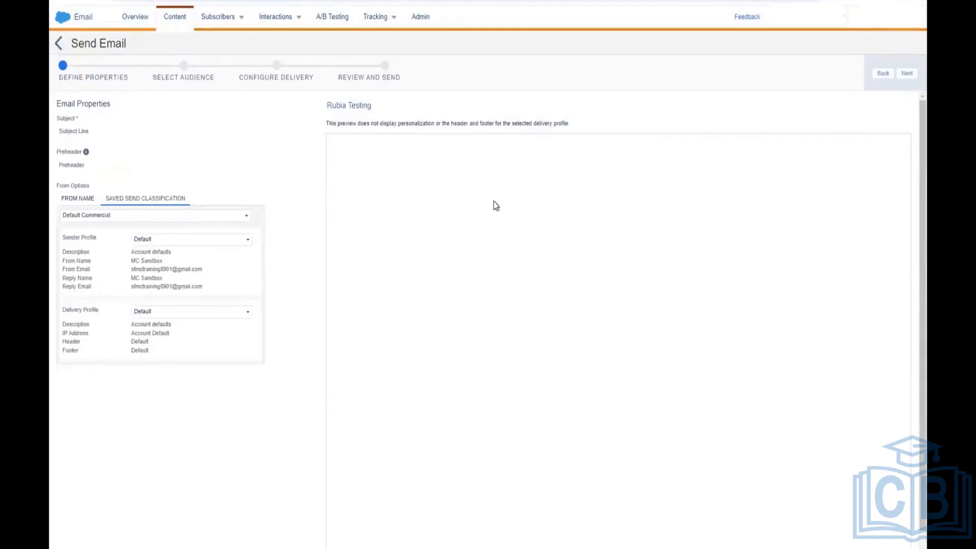
scroll(493, 201, down, 1)
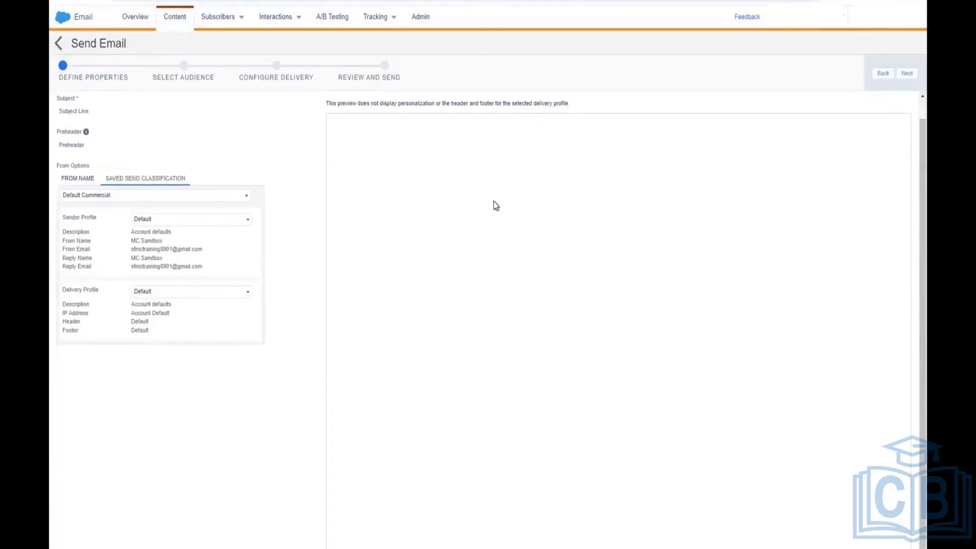
click(188, 199)
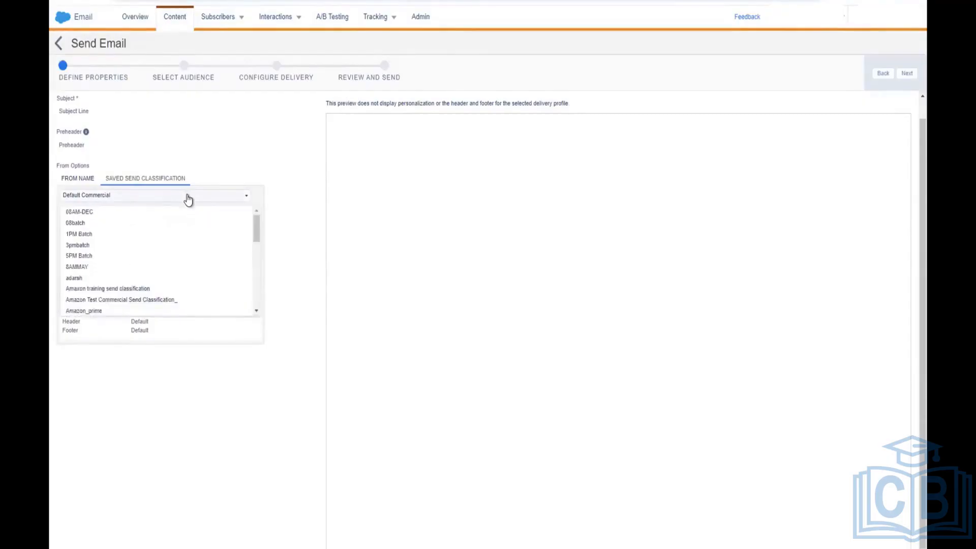
click(214, 162)
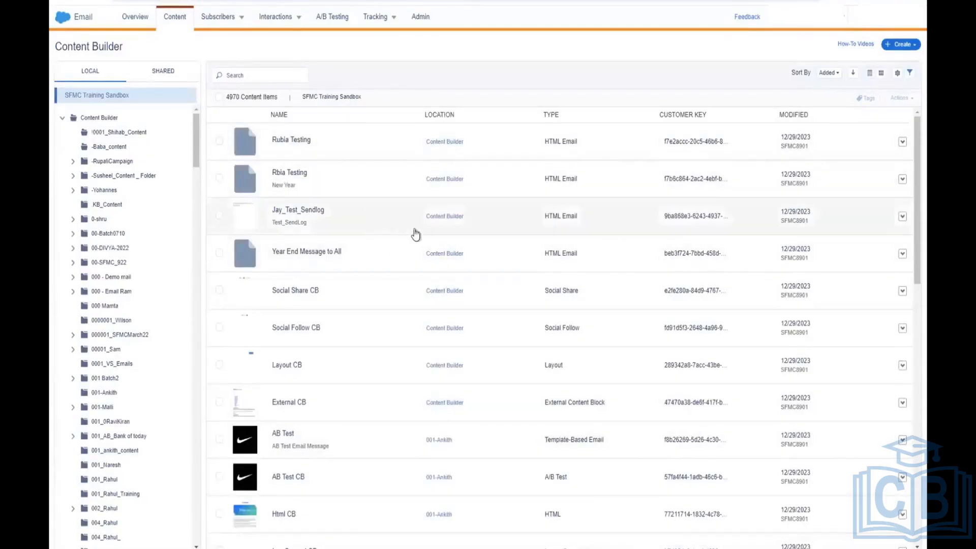
Step: Start another HTML email message named 'New Email'
mouse_move(610, 539)
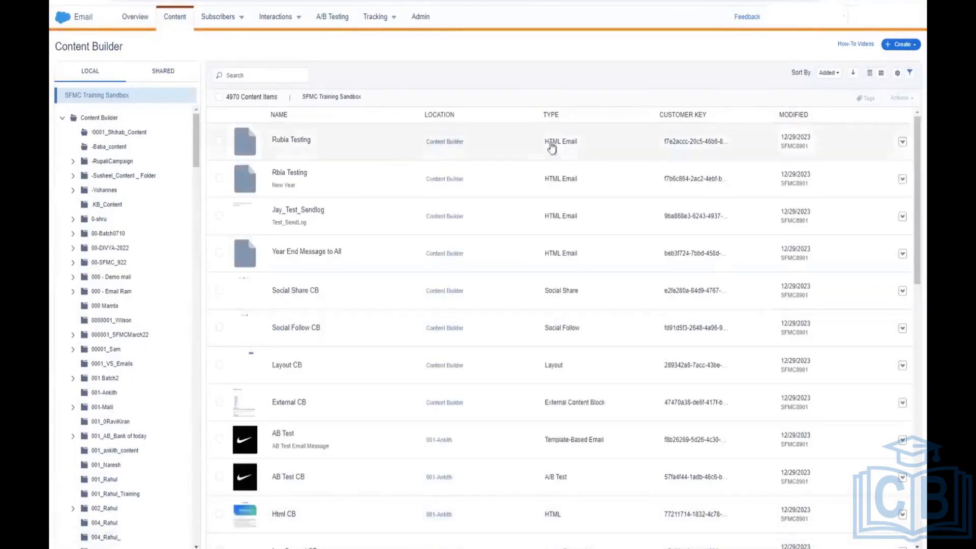
click(897, 46)
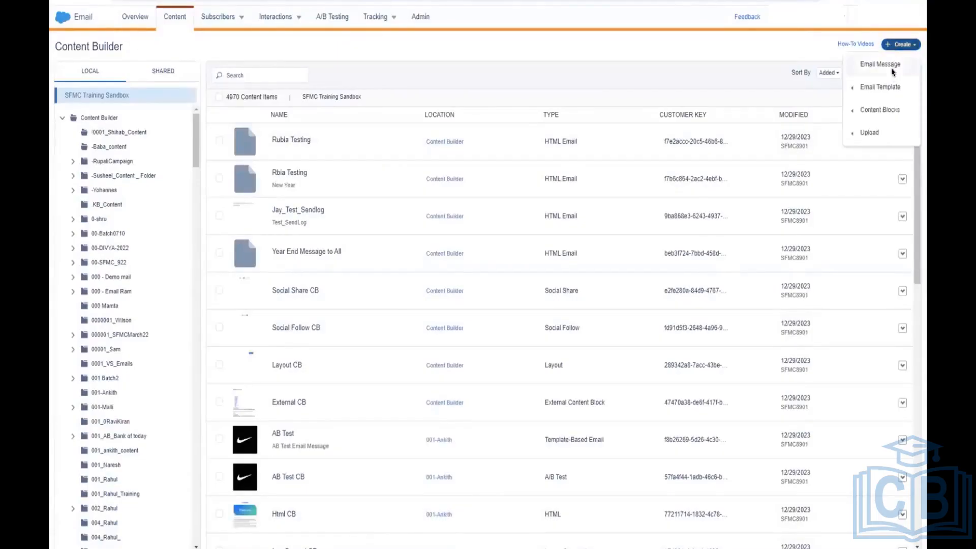
click(892, 68)
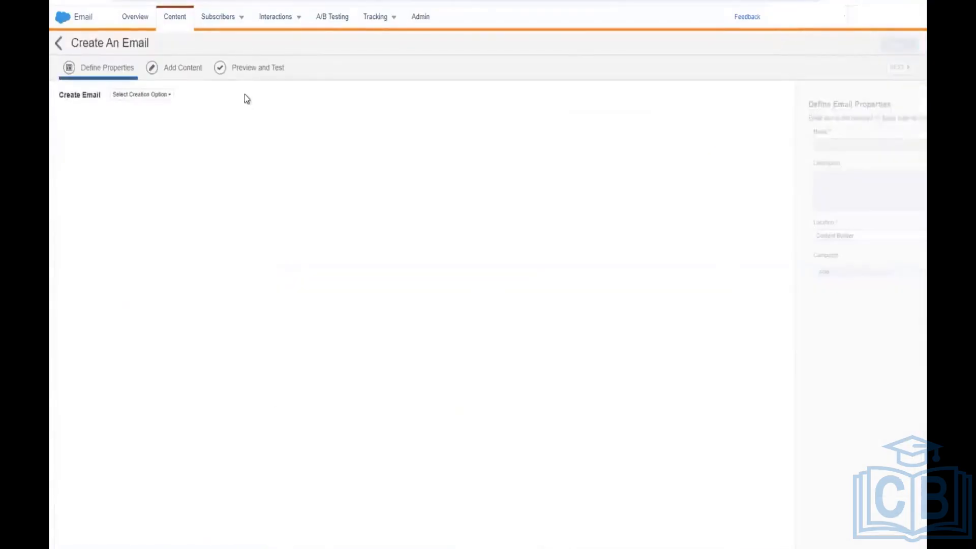
click(158, 96)
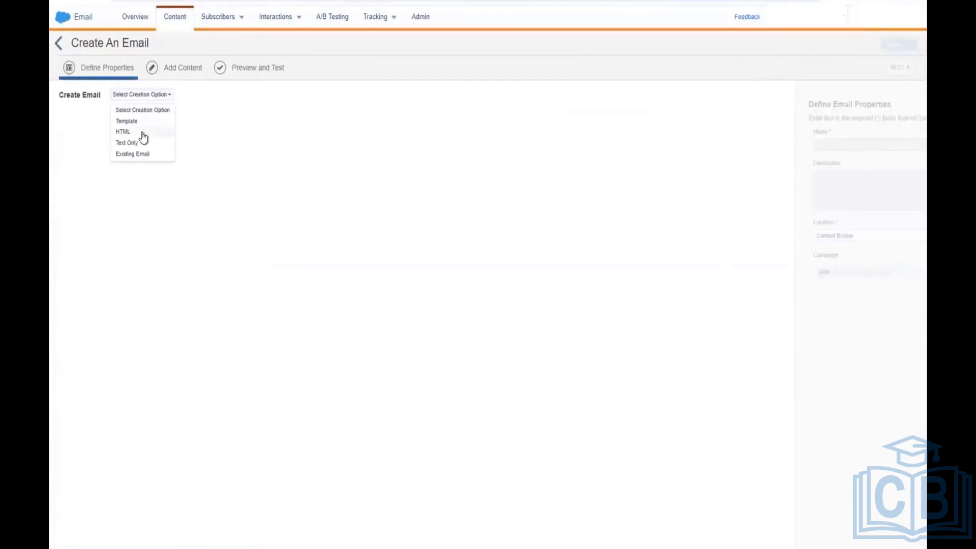
click(141, 132)
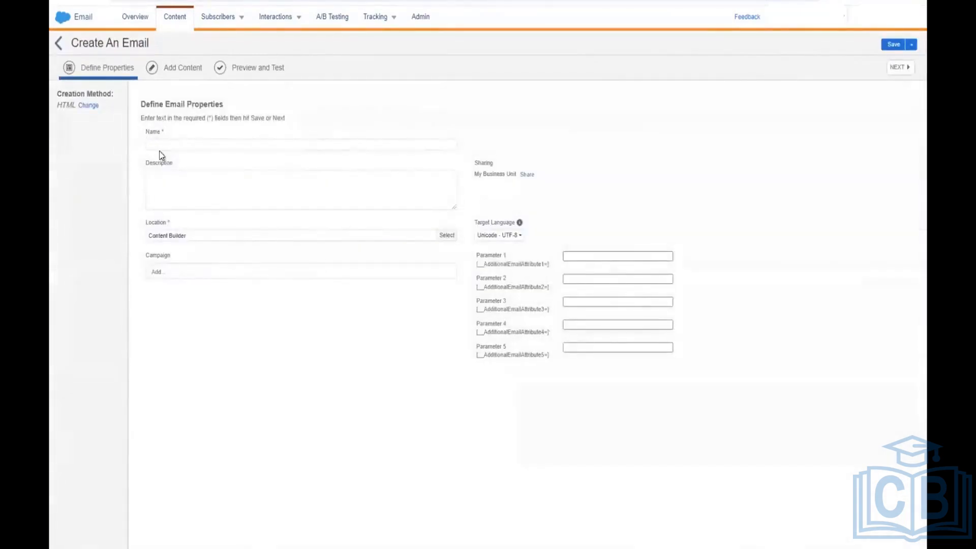
click(163, 145)
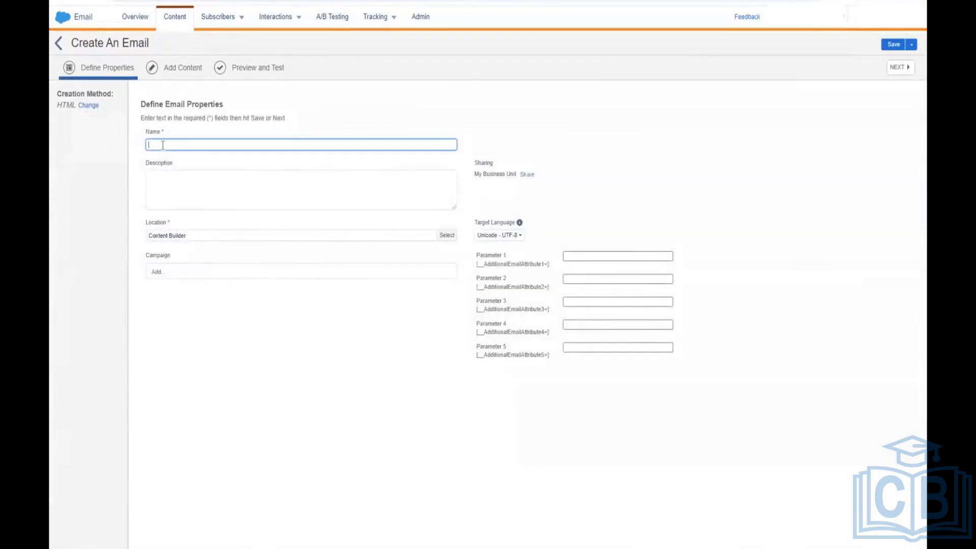
text(New Email)
click(278, 395)
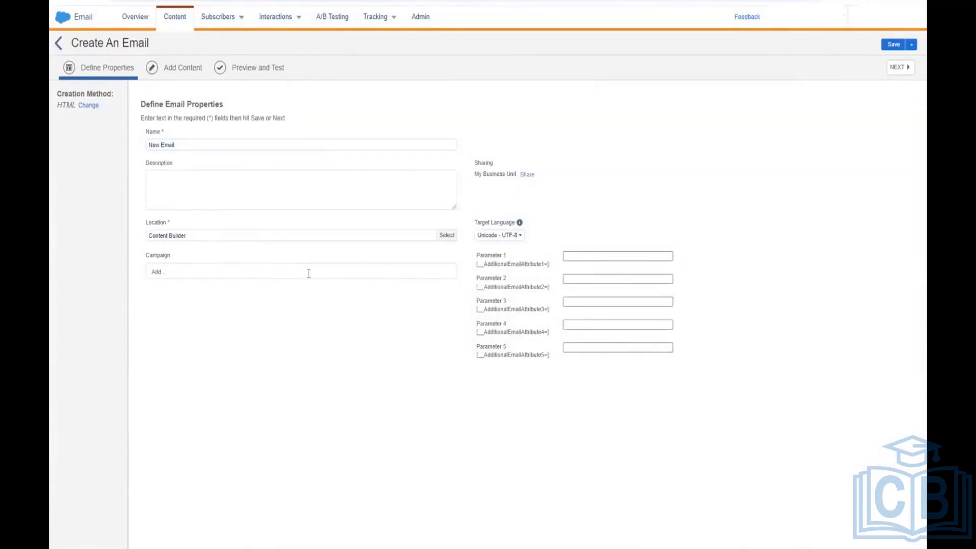
Step: Link the email to the AmazonThanksGiving campaign, replacing the first campaign chosen
click(156, 272)
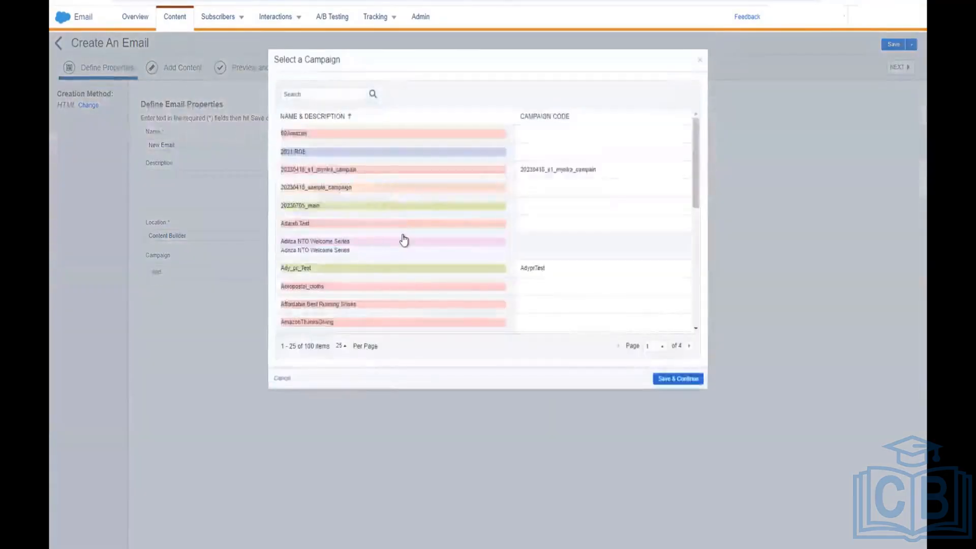
click(341, 246)
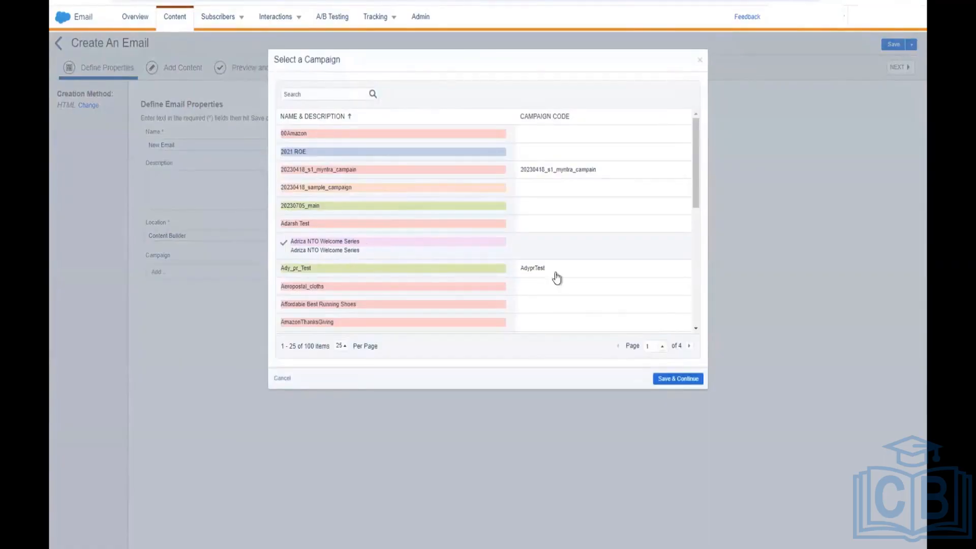
click(664, 379)
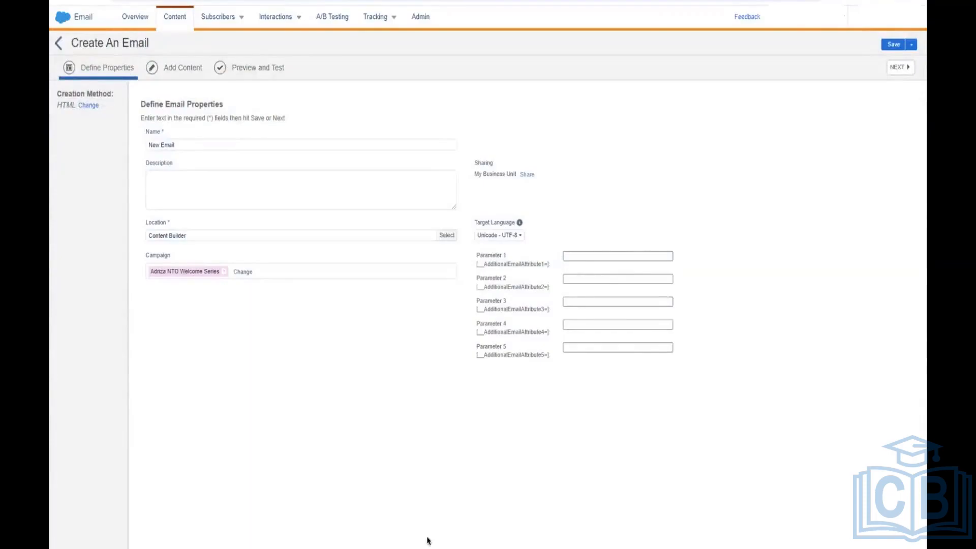
click(241, 273)
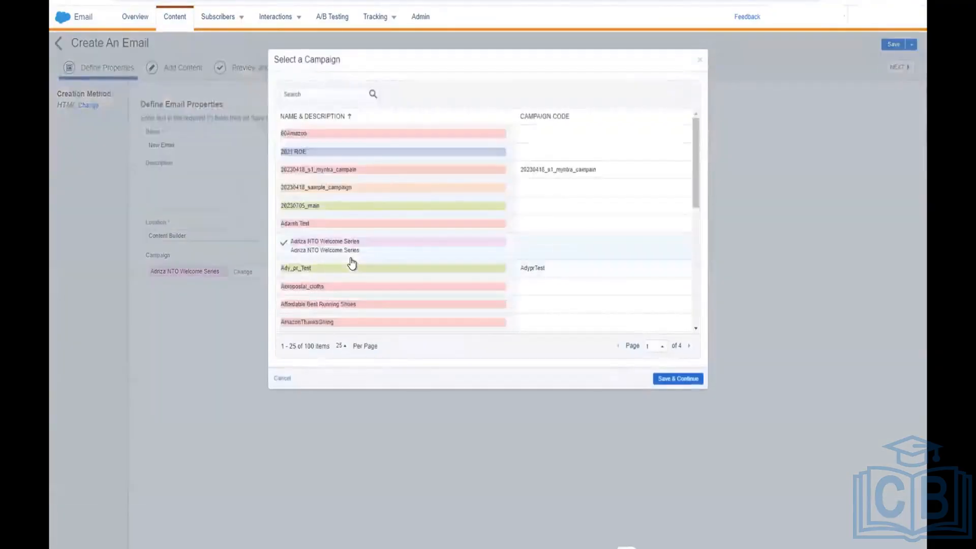
scroll(349, 269, down, 2)
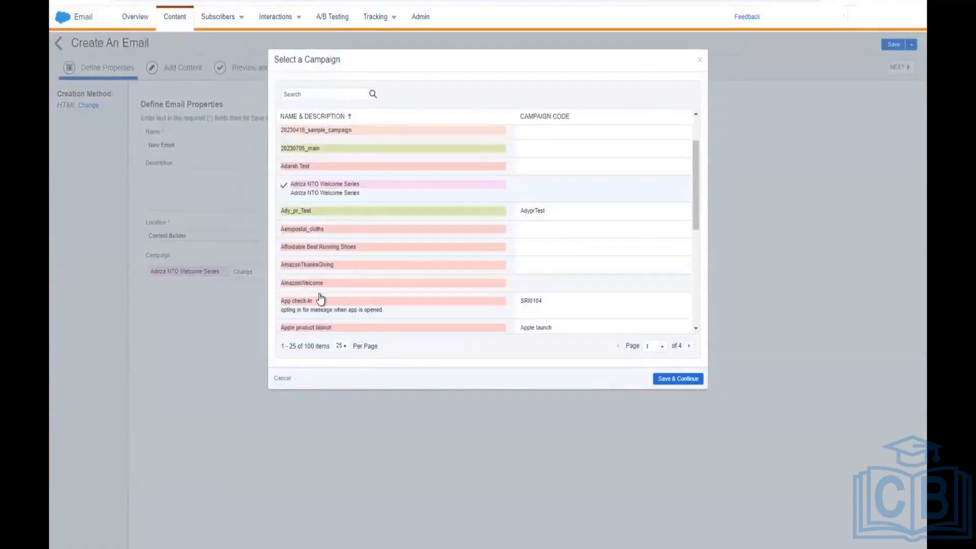
scroll(354, 290, down, 1)
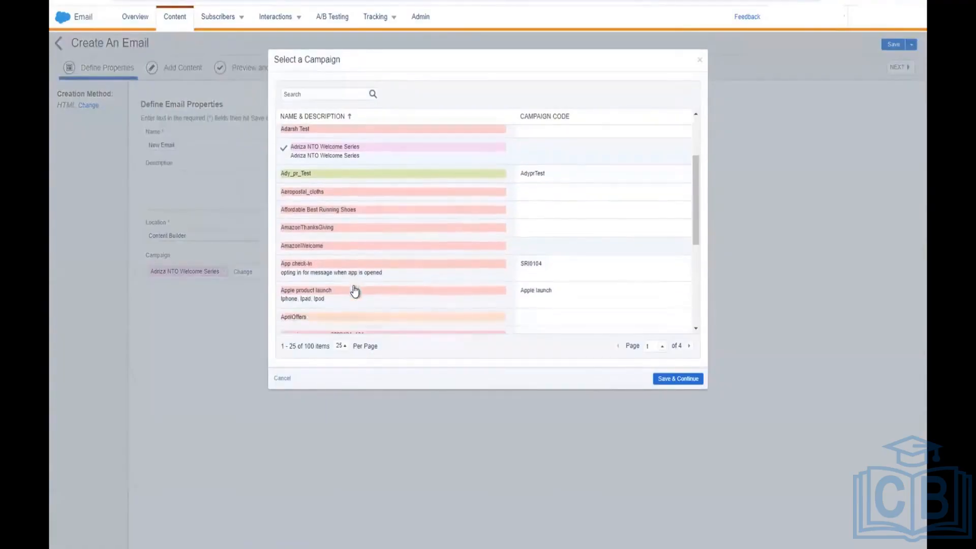
click(326, 228)
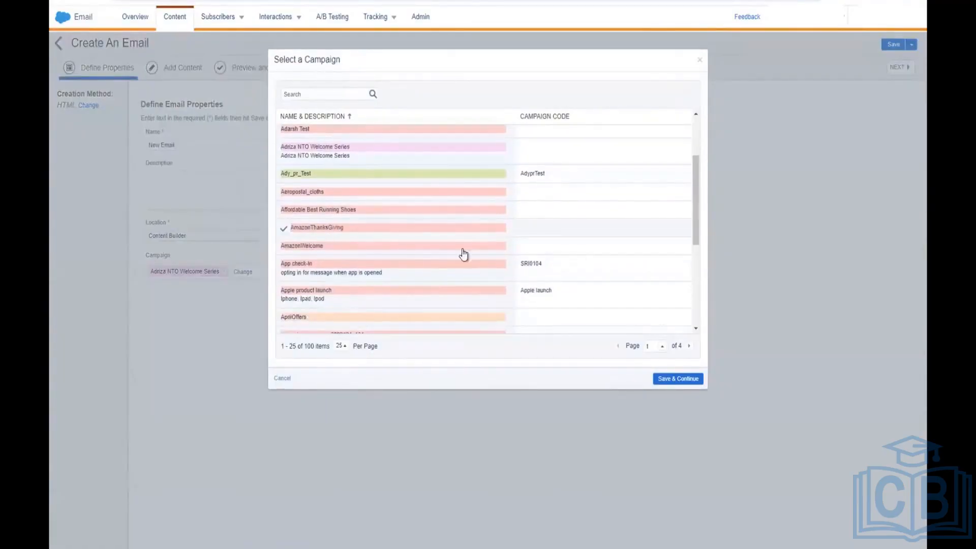
click(682, 379)
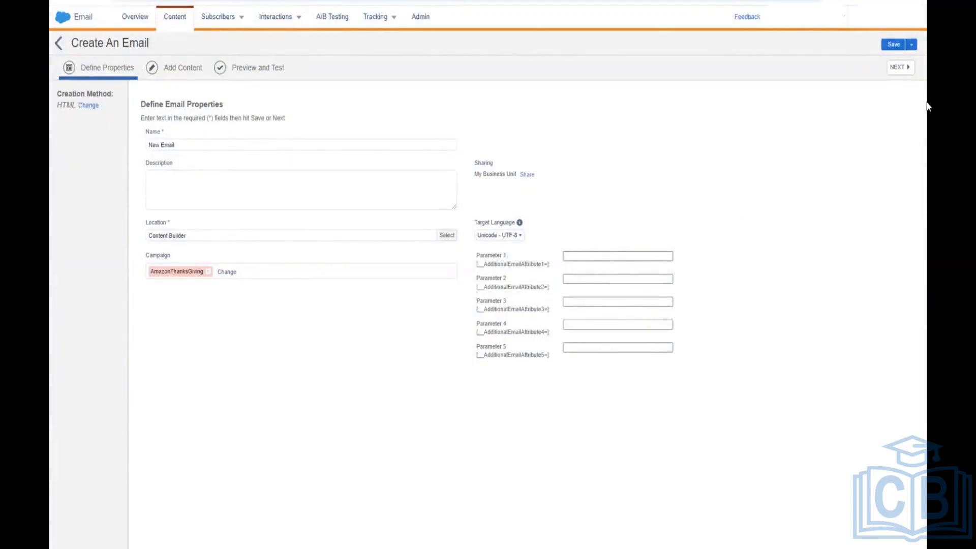
Step: Advance New Email to its content step in code view and list the code snippets
click(907, 72)
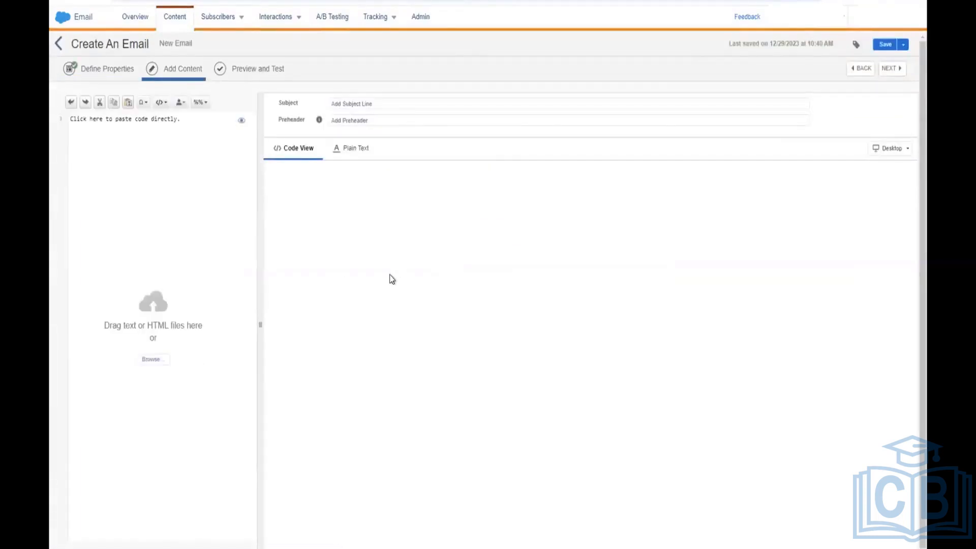
click(354, 152)
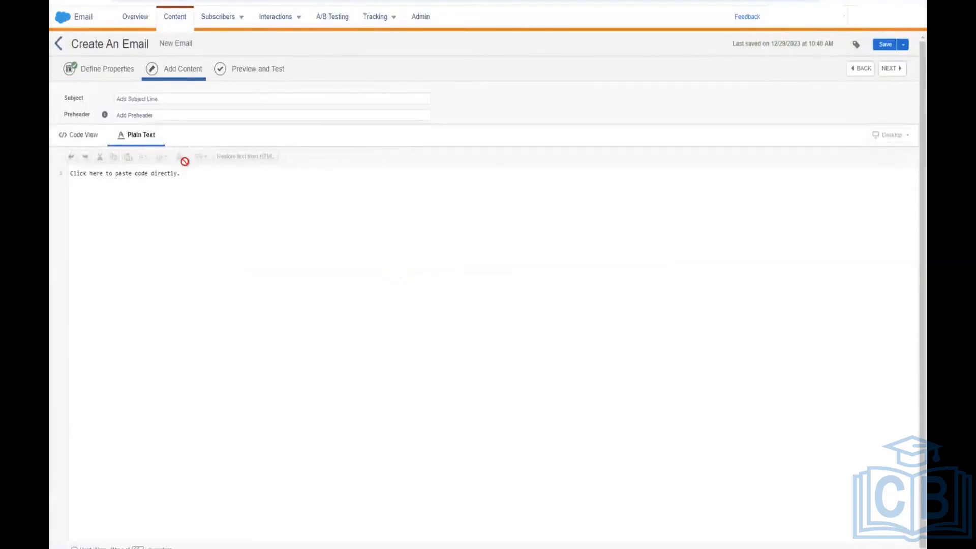
click(81, 135)
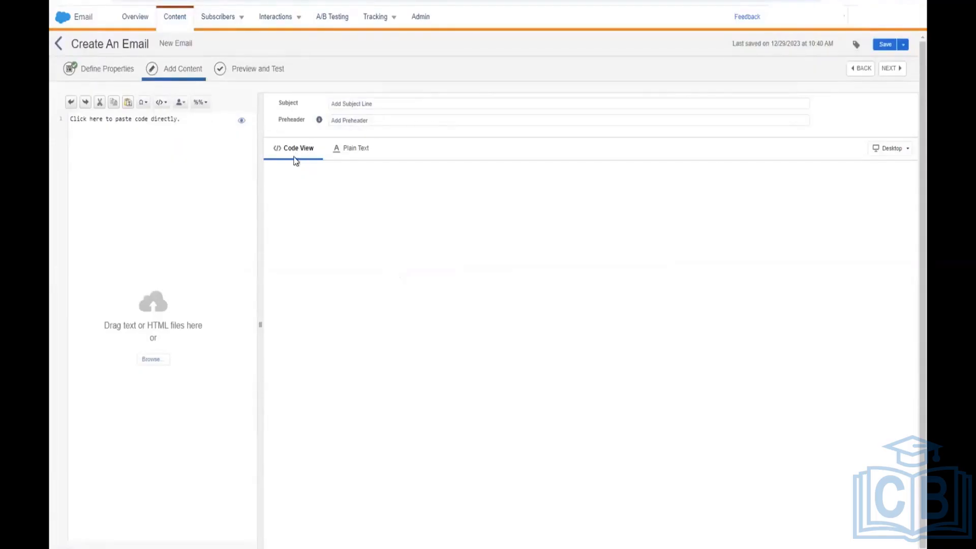
click(161, 102)
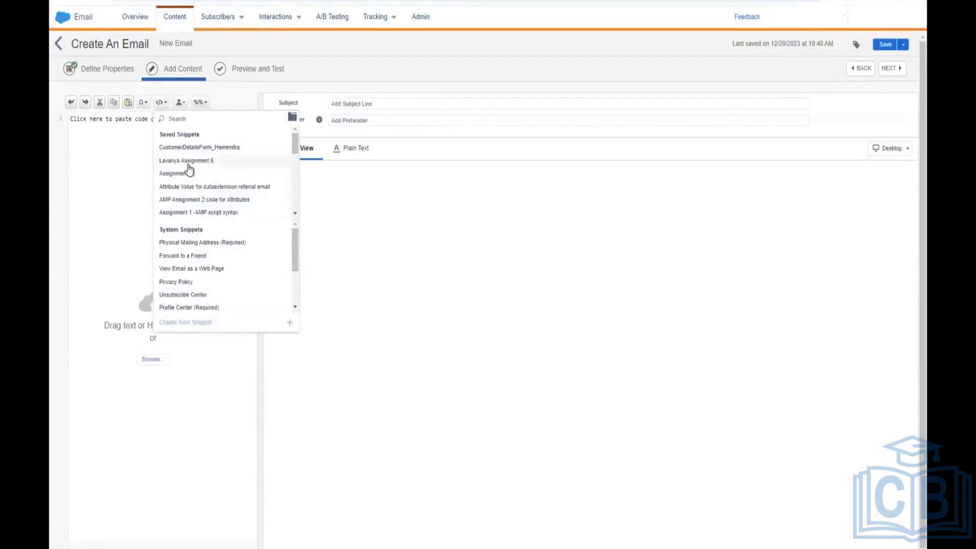
Step: Insert the Physical Mailing Address, Unsubscribe Center and Profile Center snippets into the HTML
click(196, 244)
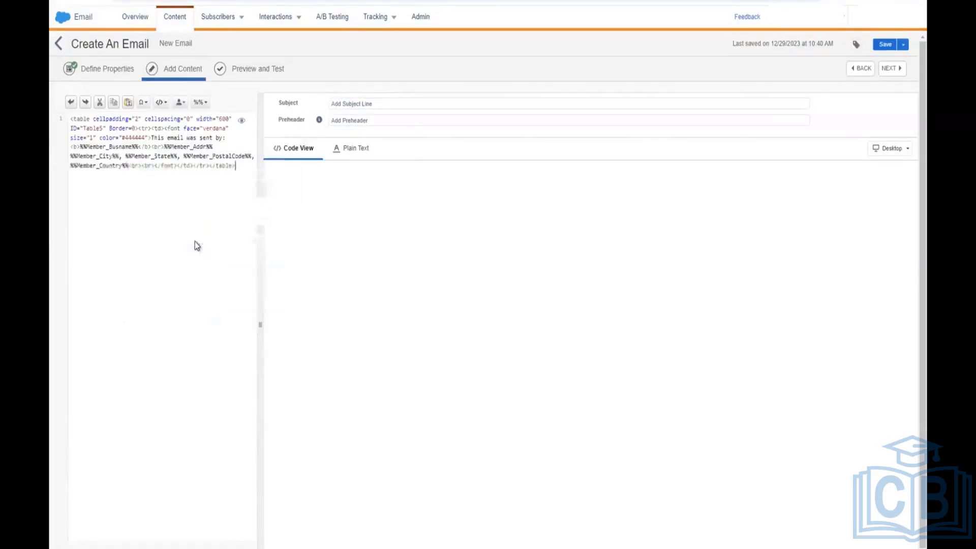
click(160, 102)
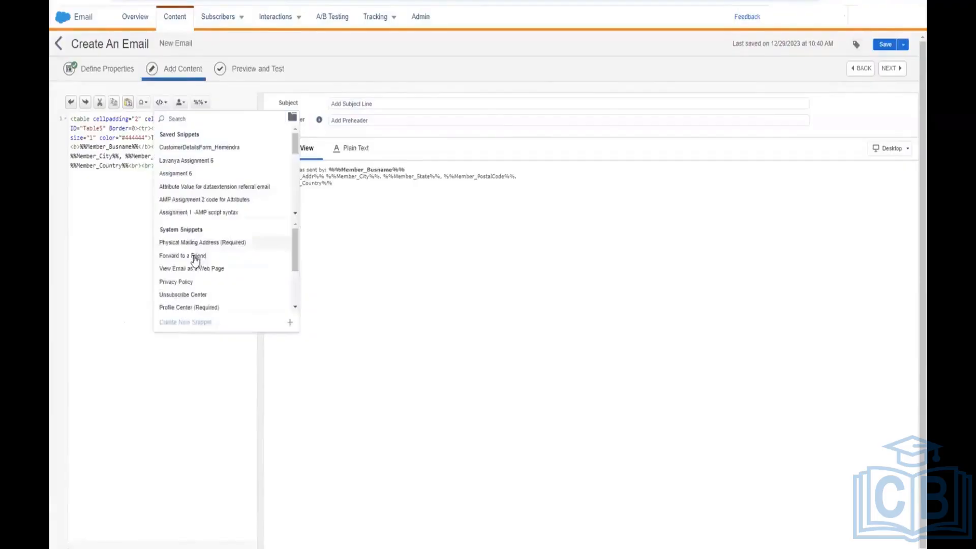
scroll(195, 264, down, 1)
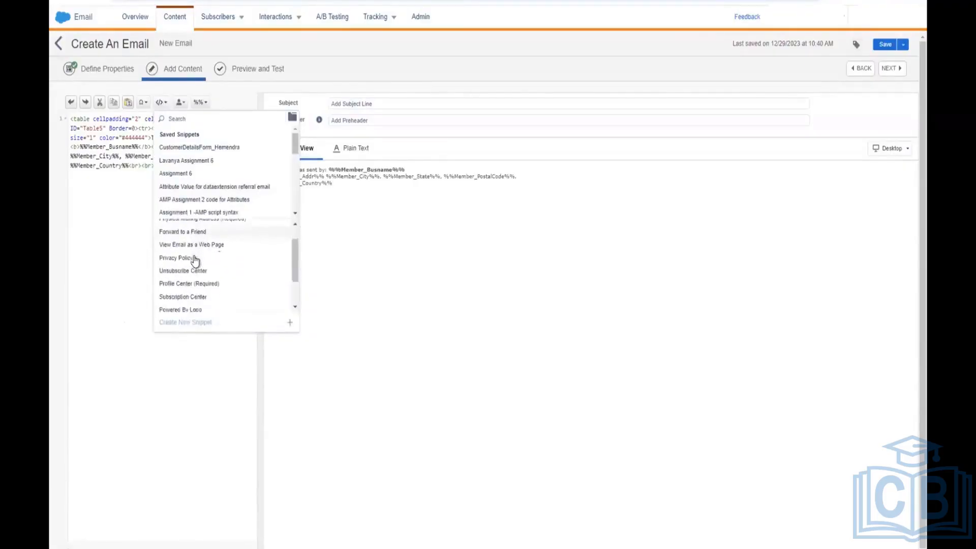
click(196, 271)
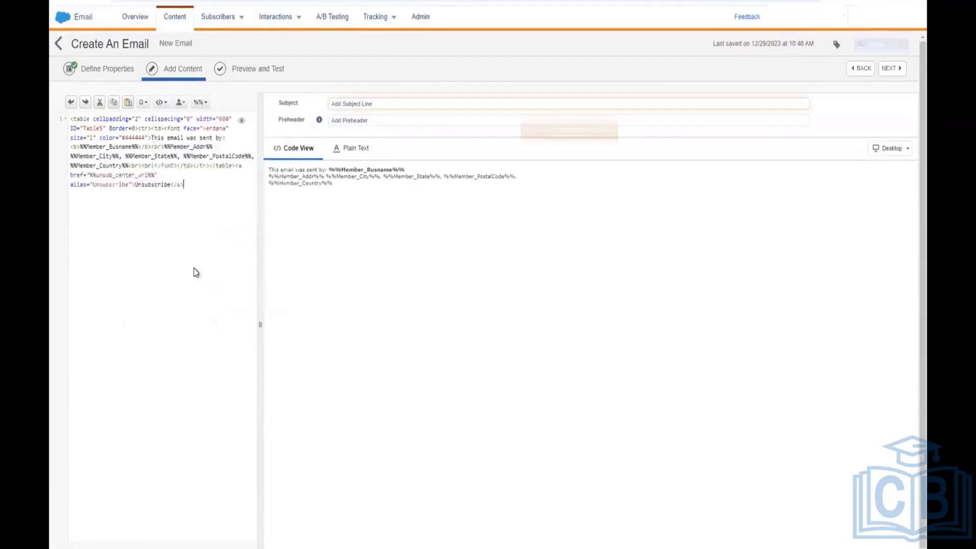
click(161, 104)
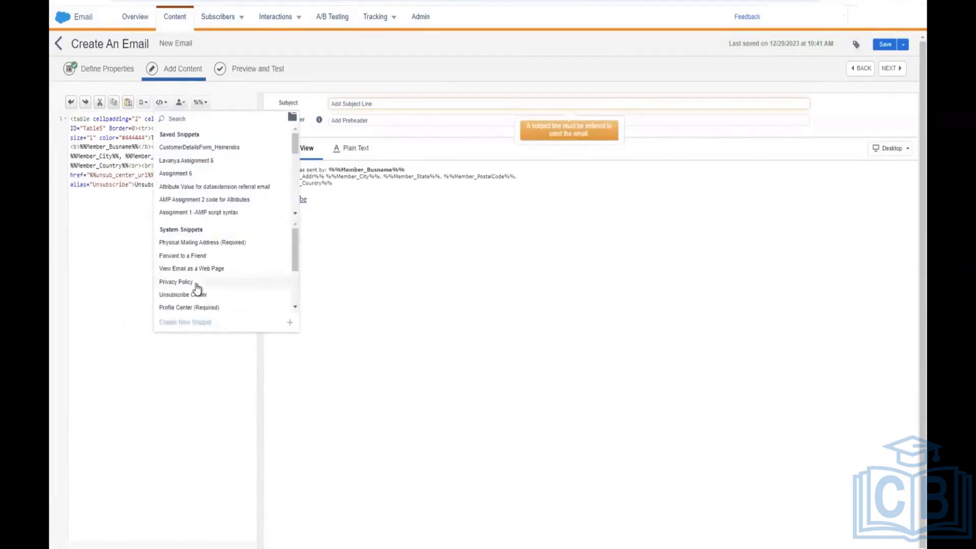
scroll(198, 290, down, 1)
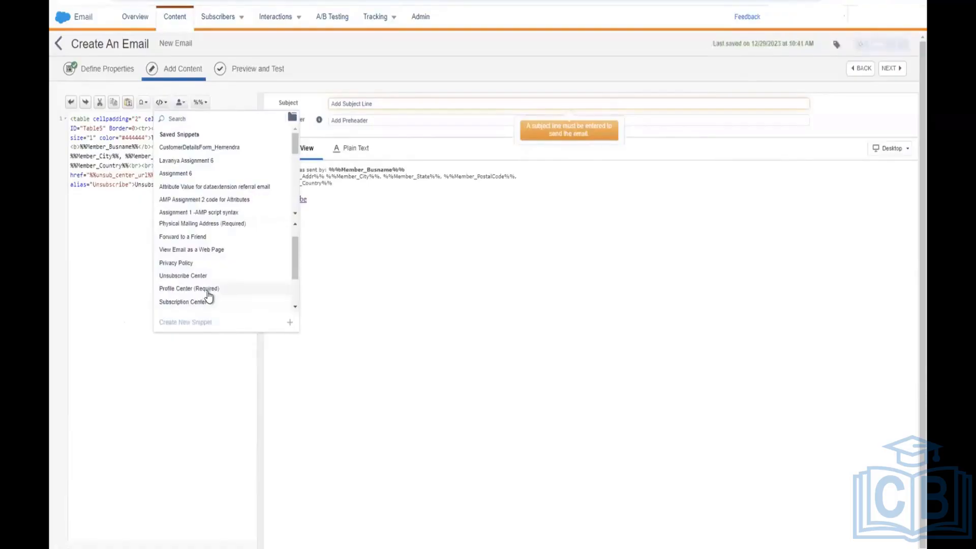
click(207, 291)
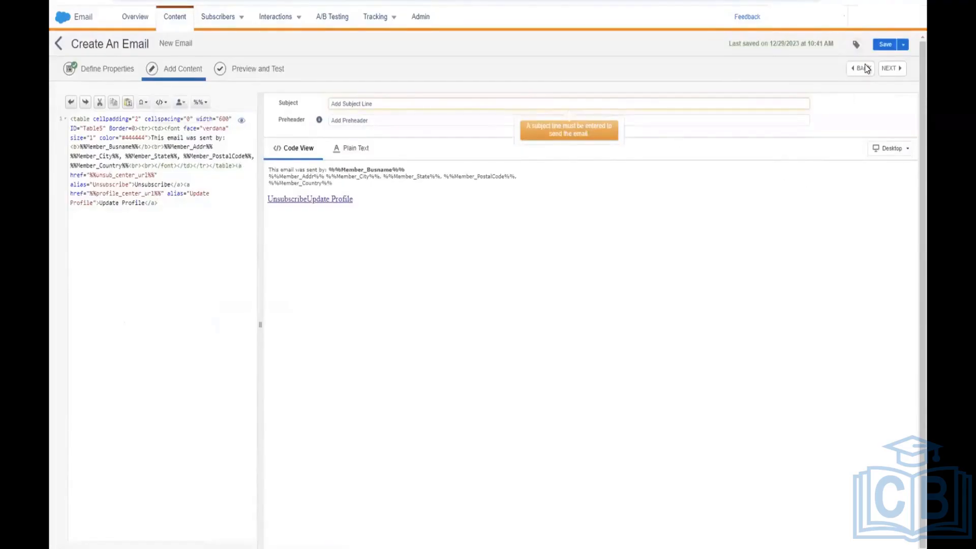
Step: Set the email subject line to 'New Year Wishes'
click(494, 103)
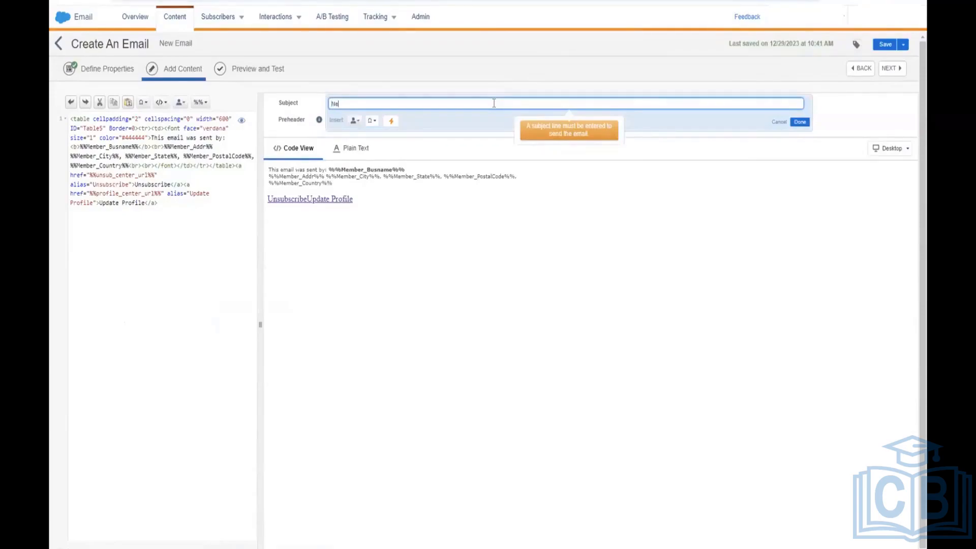
text(New Year Wishes)
click(799, 125)
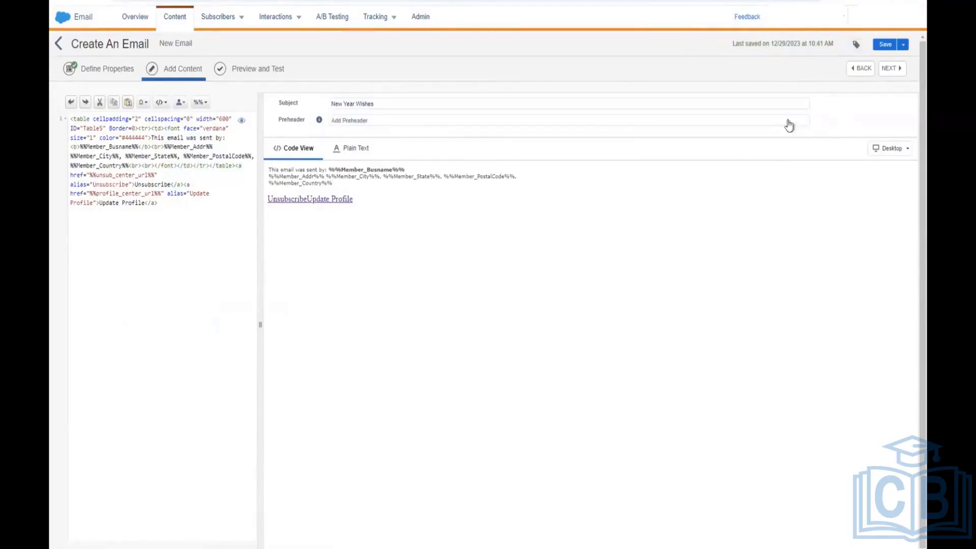
Step: Save the email and start sending it, advancing to audience selection
click(899, 68)
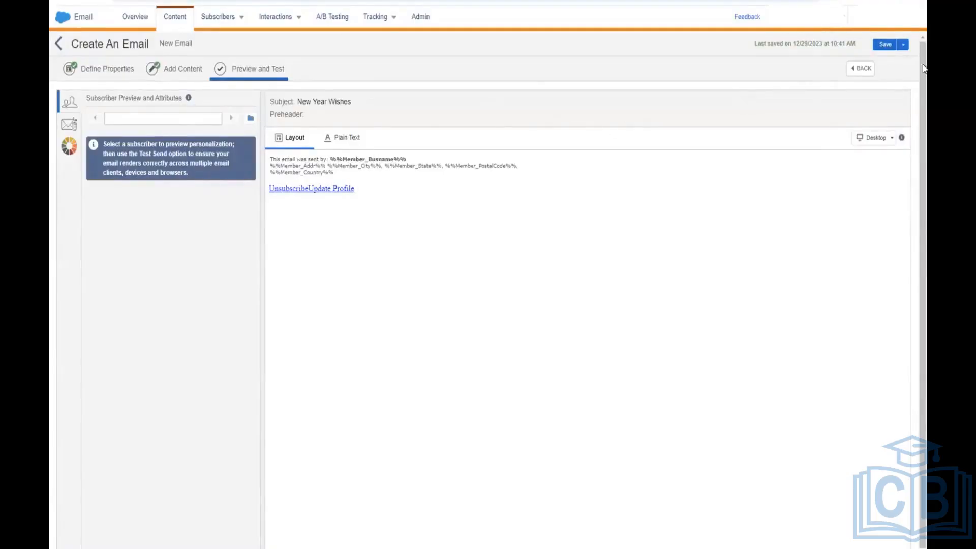
click(903, 45)
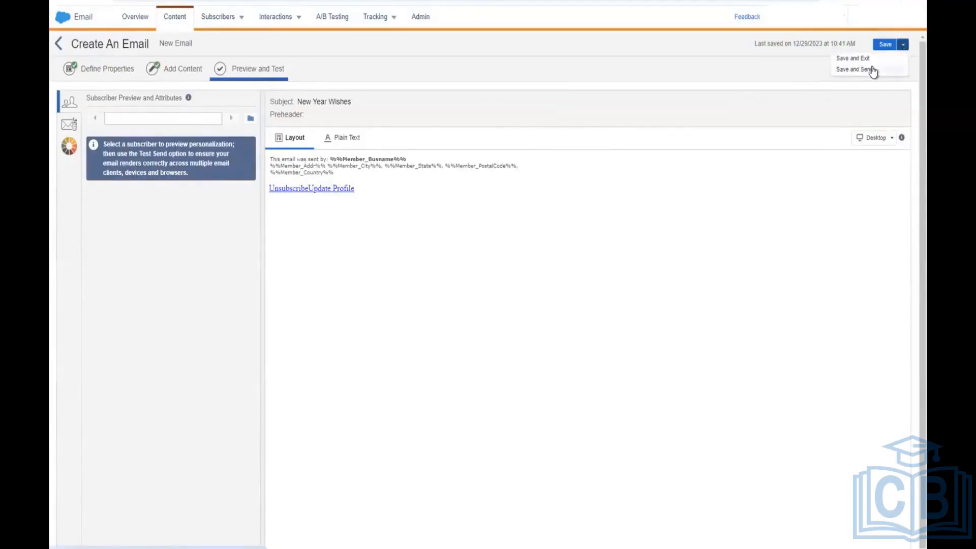
click(872, 70)
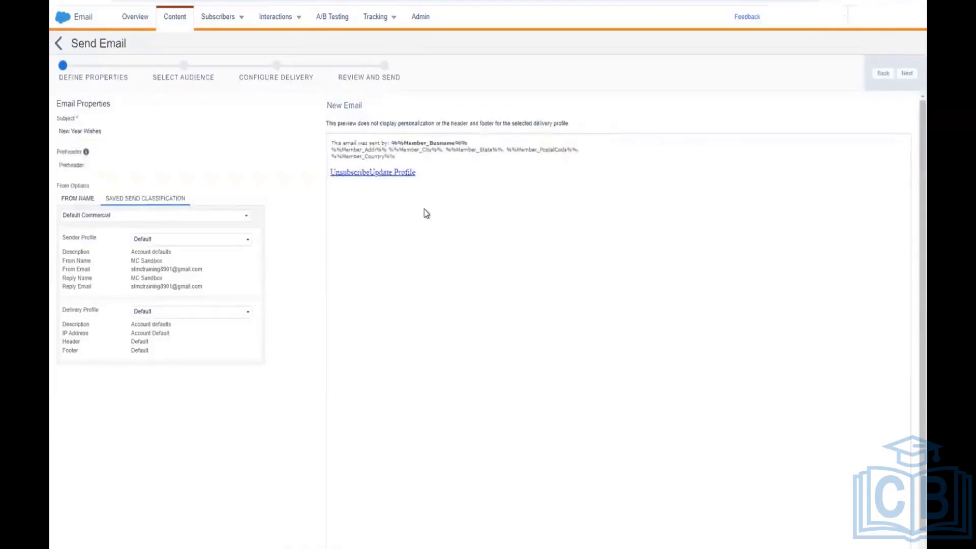
click(908, 75)
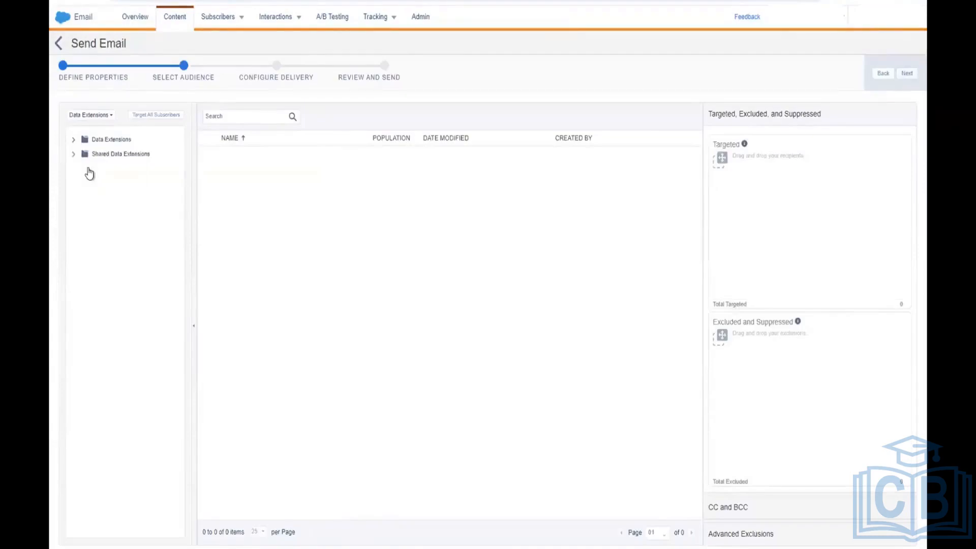
Step: Target My Customer Data Extn from the Data Extensions folders, using All Subscribers as publication list
click(74, 141)
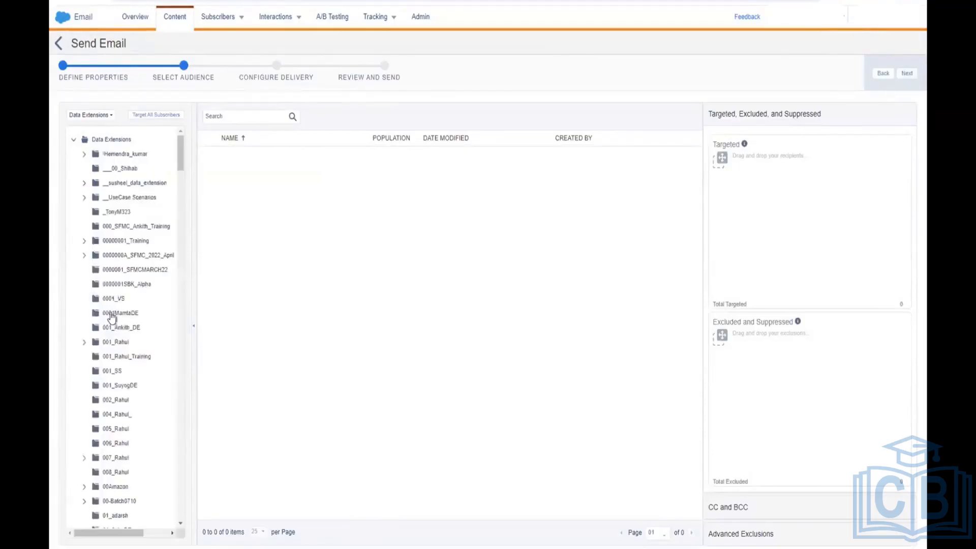
scroll(112, 319, down, 1)
scroll(112, 319, down, 5)
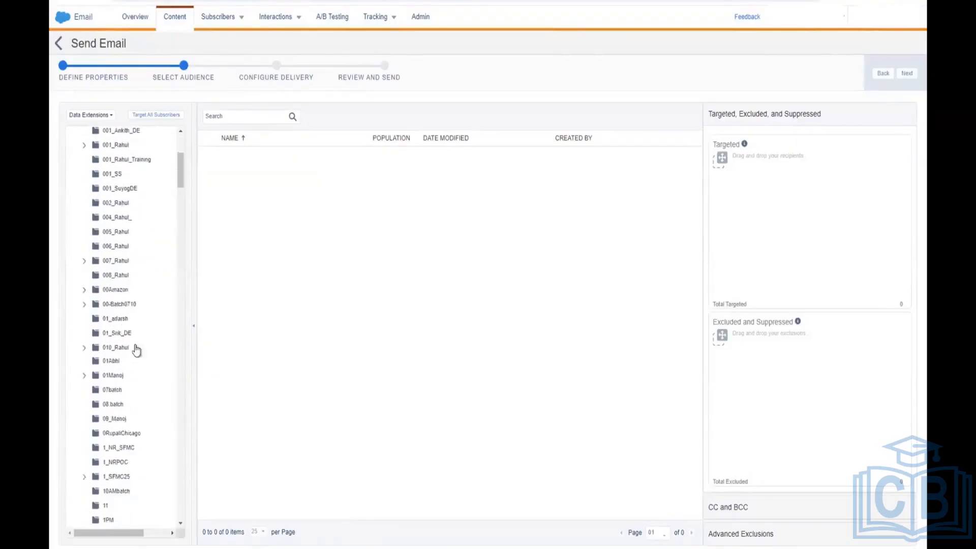
scroll(139, 441, down, 5)
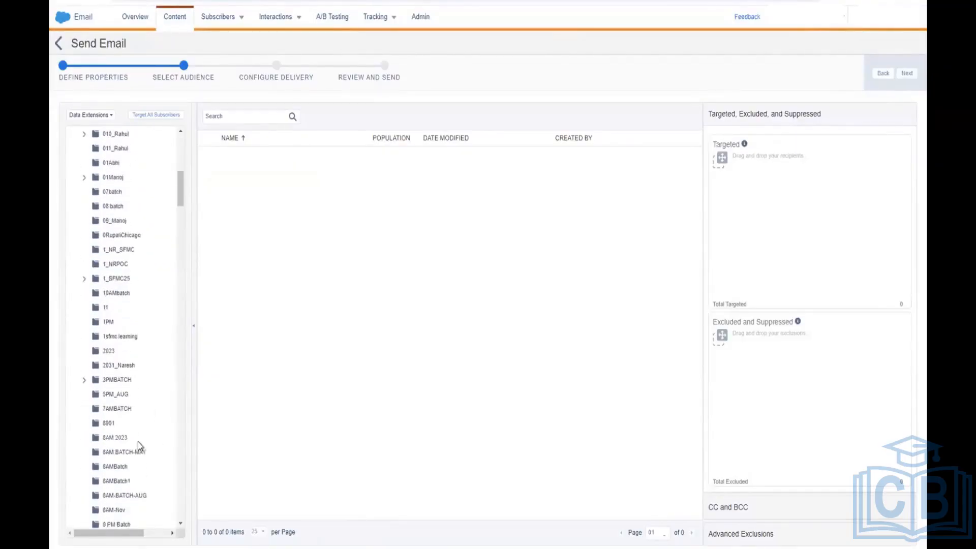
scroll(138, 441, down, 8)
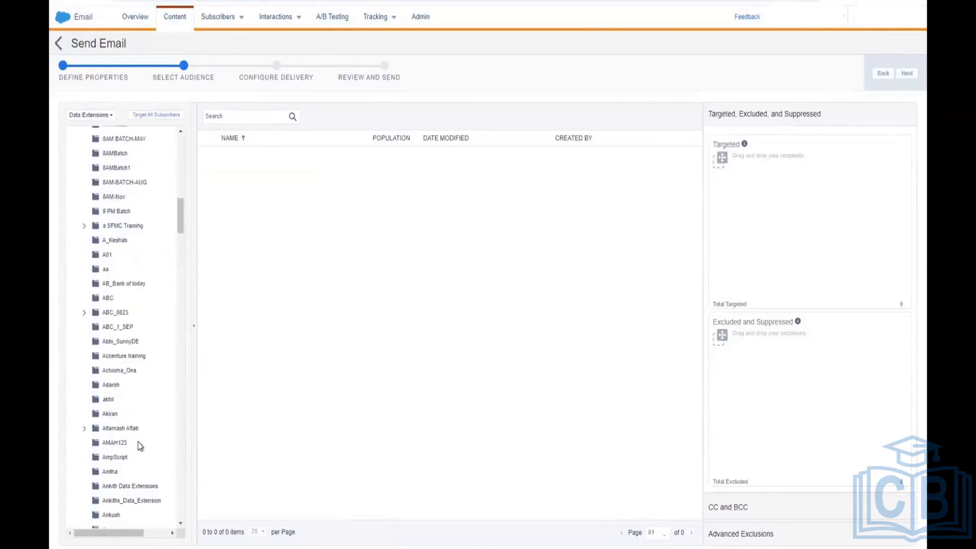
click(142, 332)
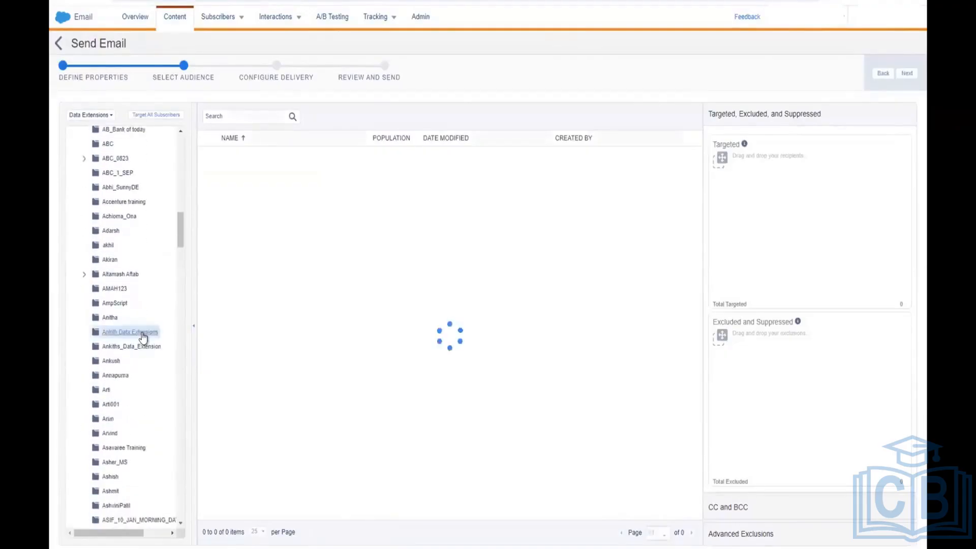
click(338, 162)
drag(338, 167, 768, 240)
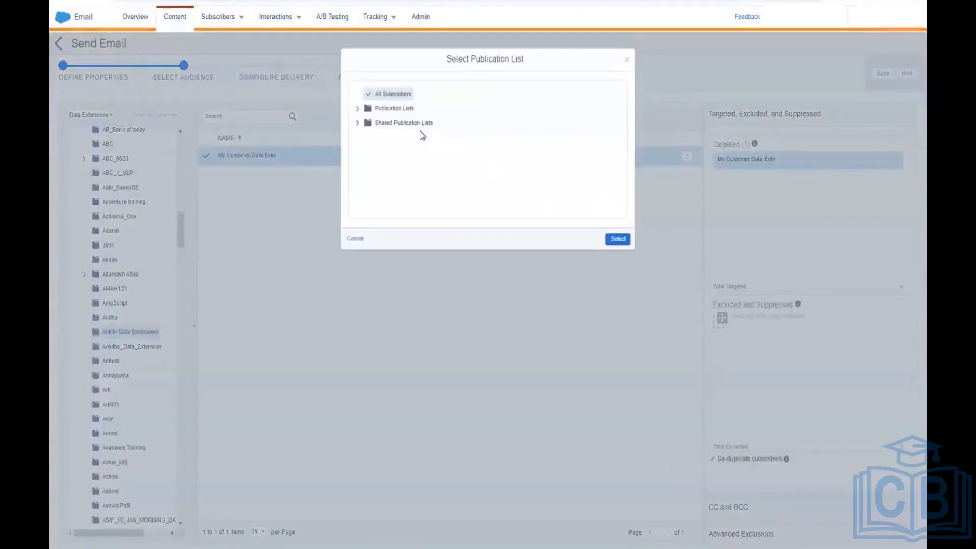
click(617, 239)
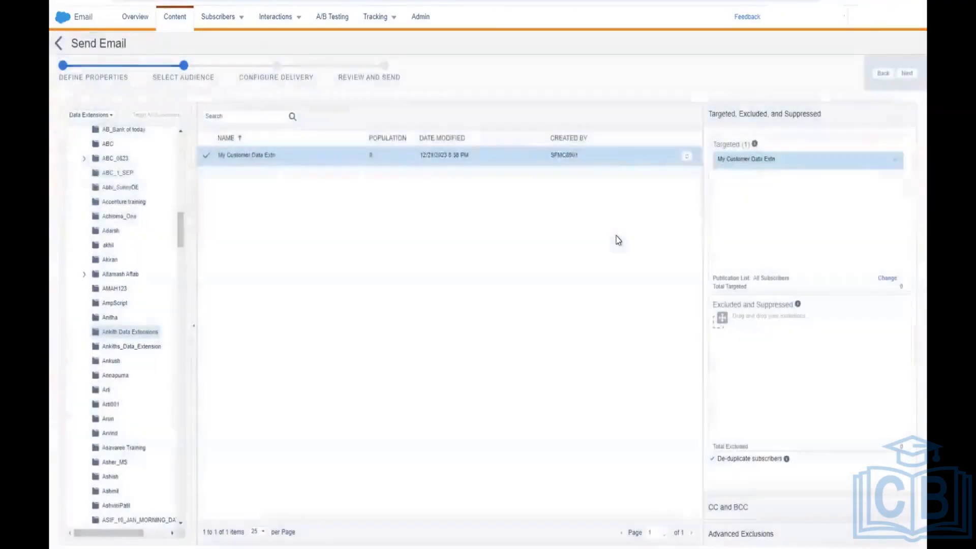
Step: Skip through delivery settings, confirm the review details, and send New Year Wishes immediately
click(907, 74)
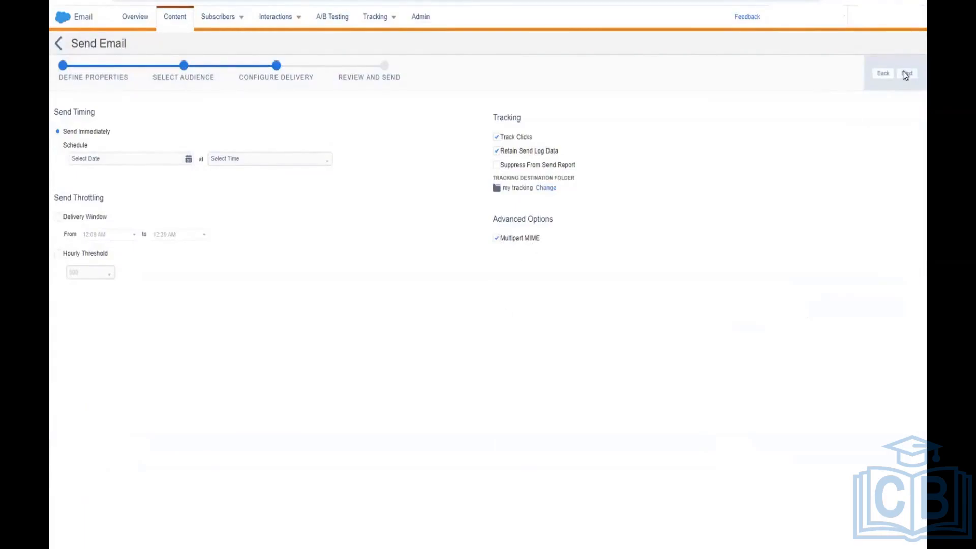
click(907, 73)
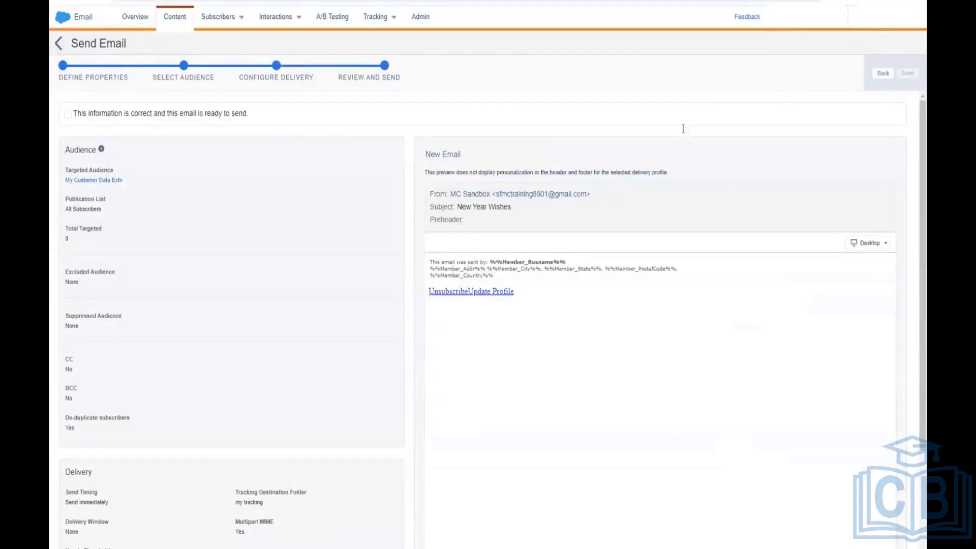
click(68, 114)
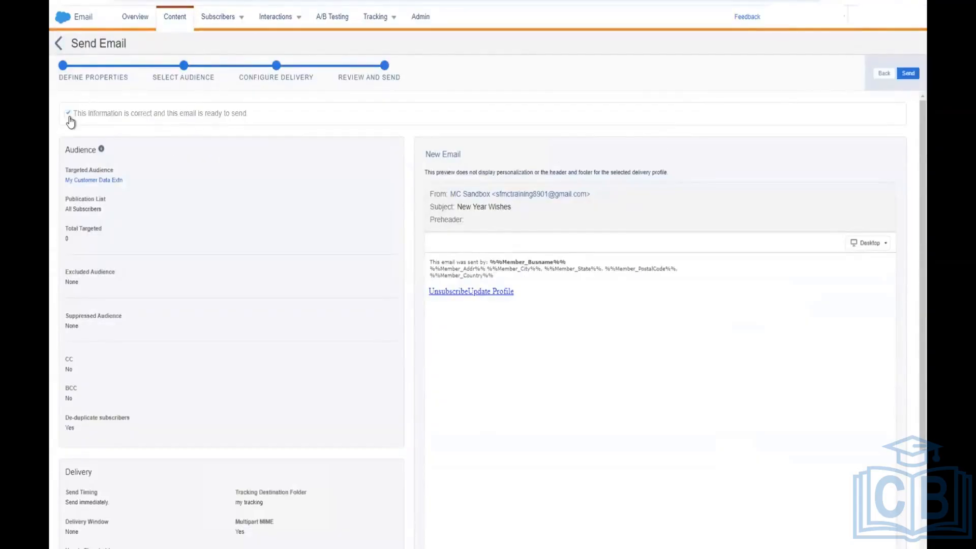
click(909, 74)
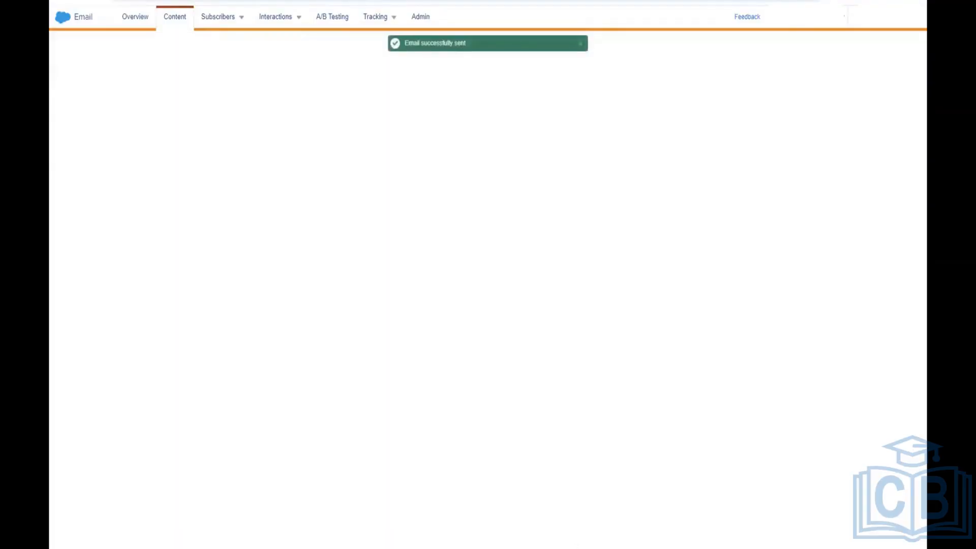
Step: Open the Tracking Sends list showing New Email as Scheduled
mouse_move(575, 547)
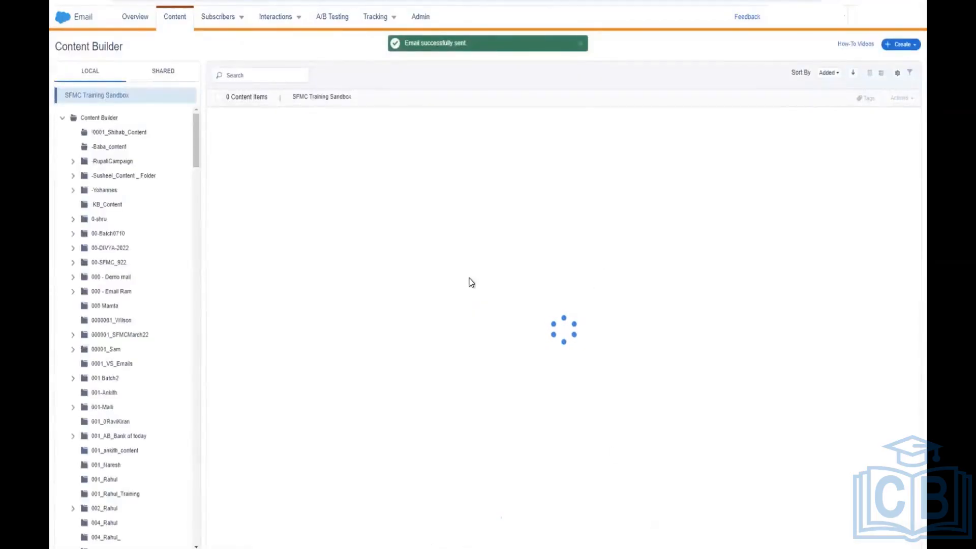
mouse_move(395, 25)
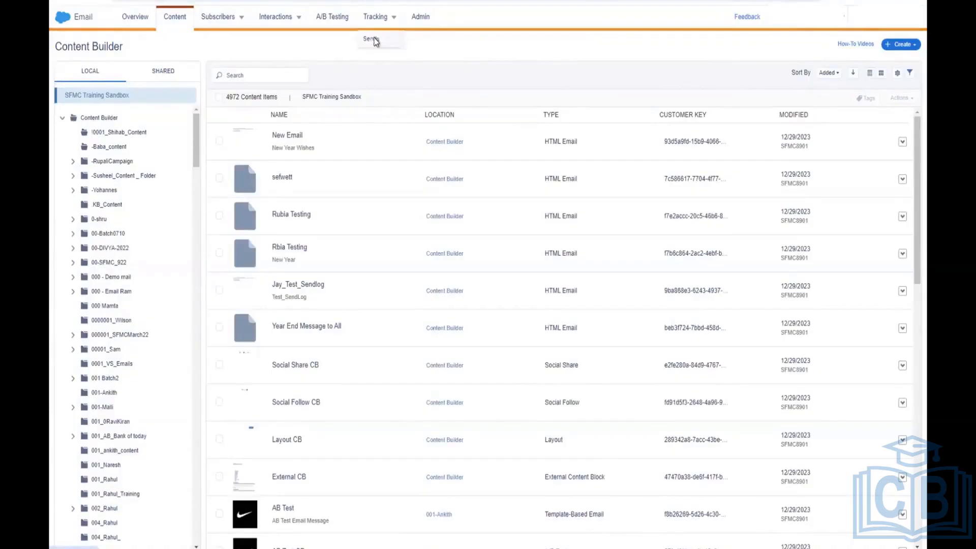
click(374, 39)
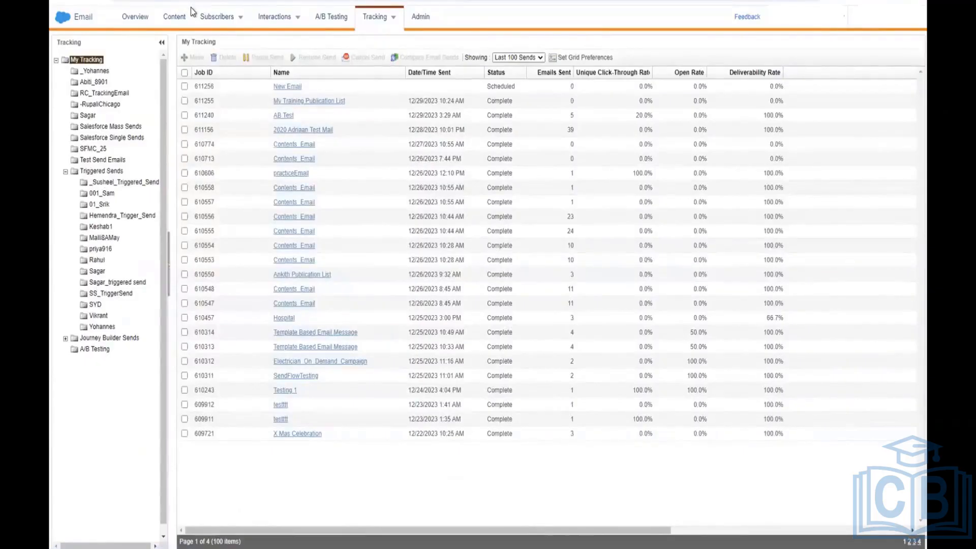
Step: Browse Subscribers > Data Extensions and open the Send Log DE folder
click(243, 21)
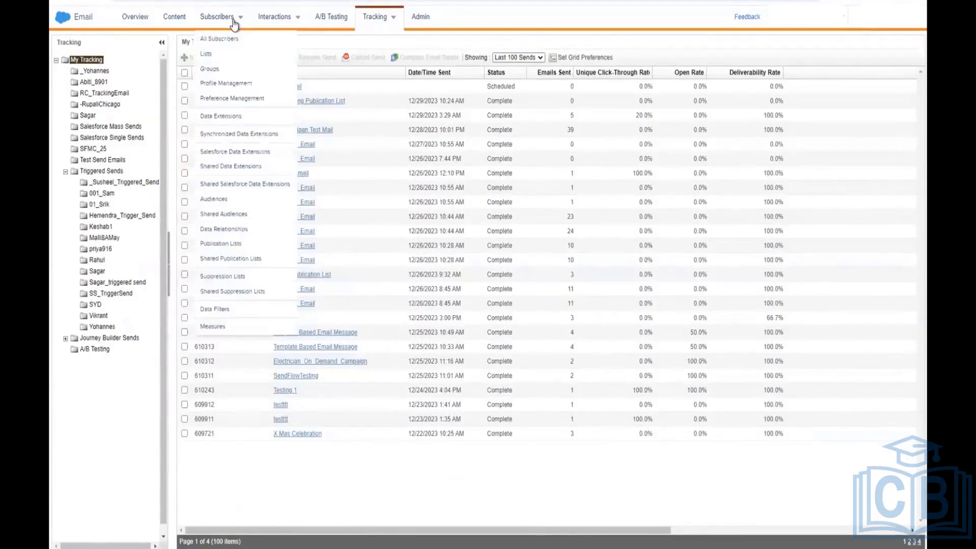
click(231, 119)
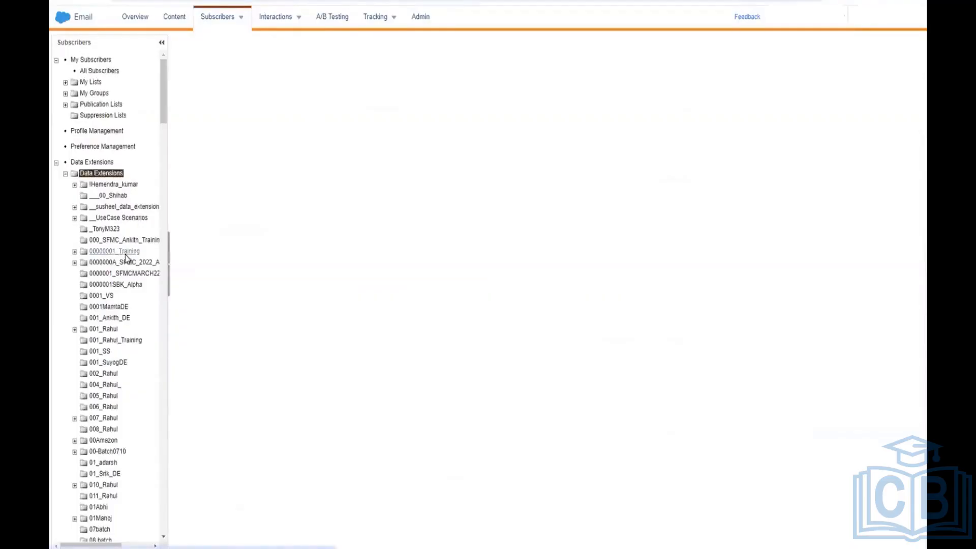
scroll(125, 255, down, 5)
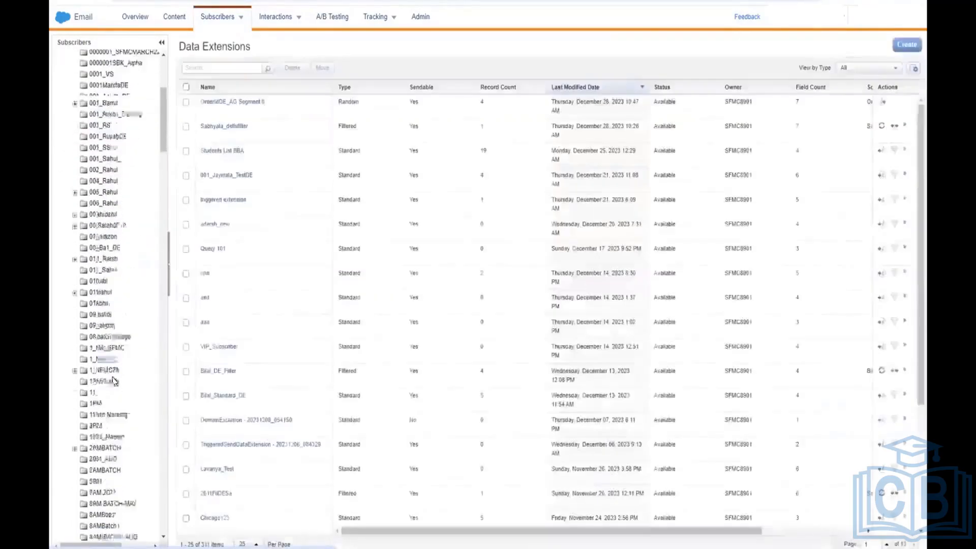
scroll(114, 381, down, 7)
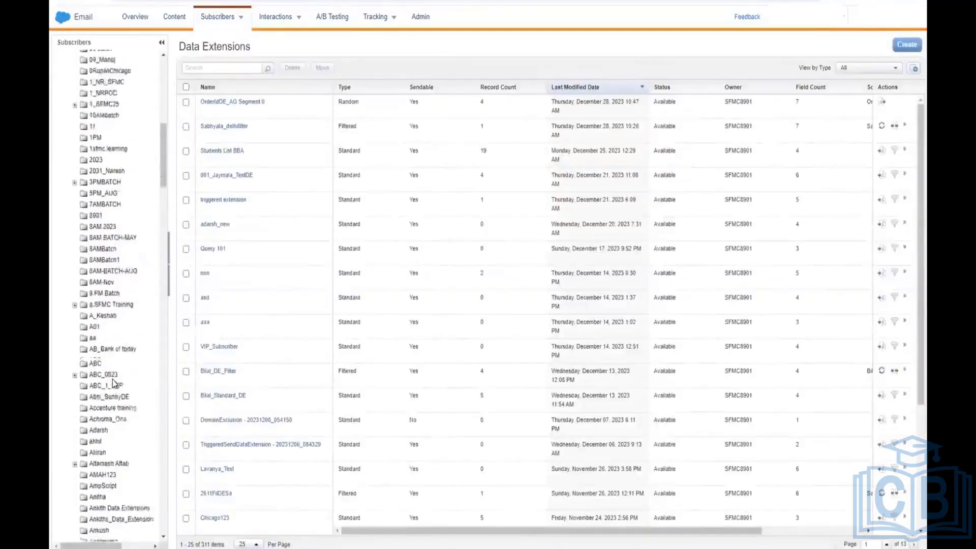
scroll(114, 384, down, 6)
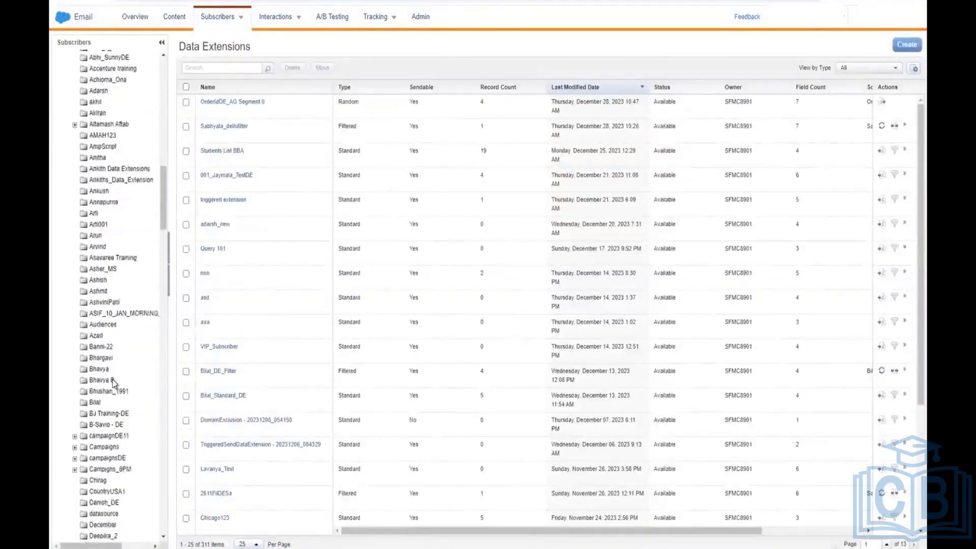
scroll(114, 450, down, 8)
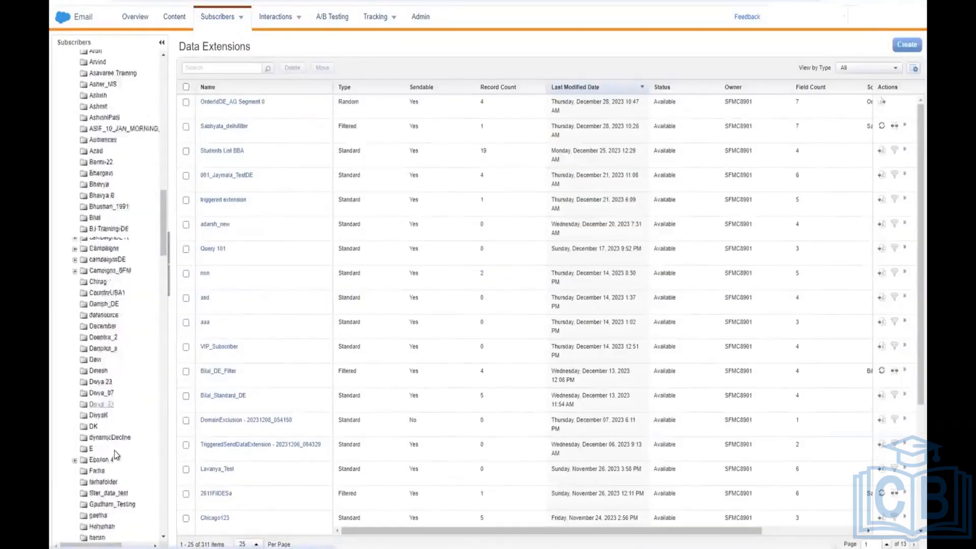
scroll(114, 450, down, 14)
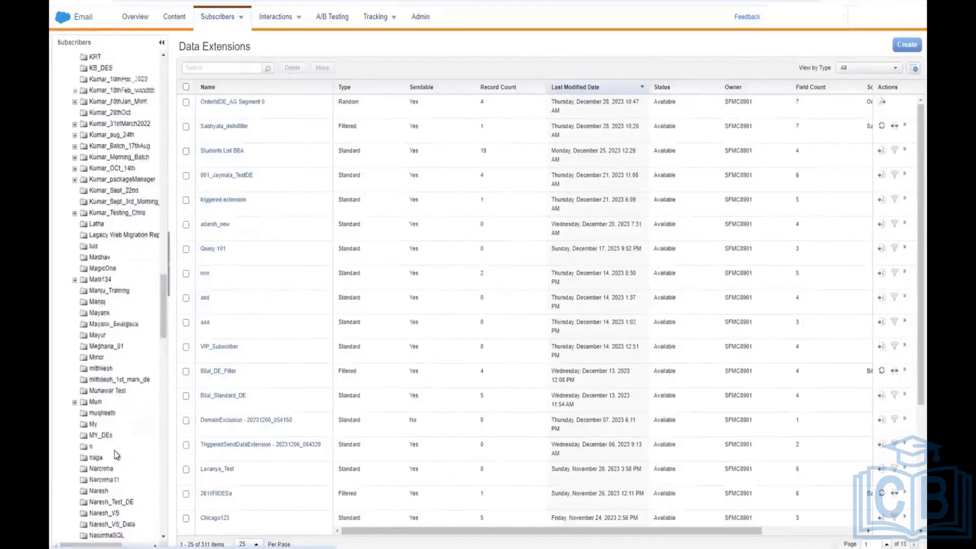
scroll(114, 450, down, 7)
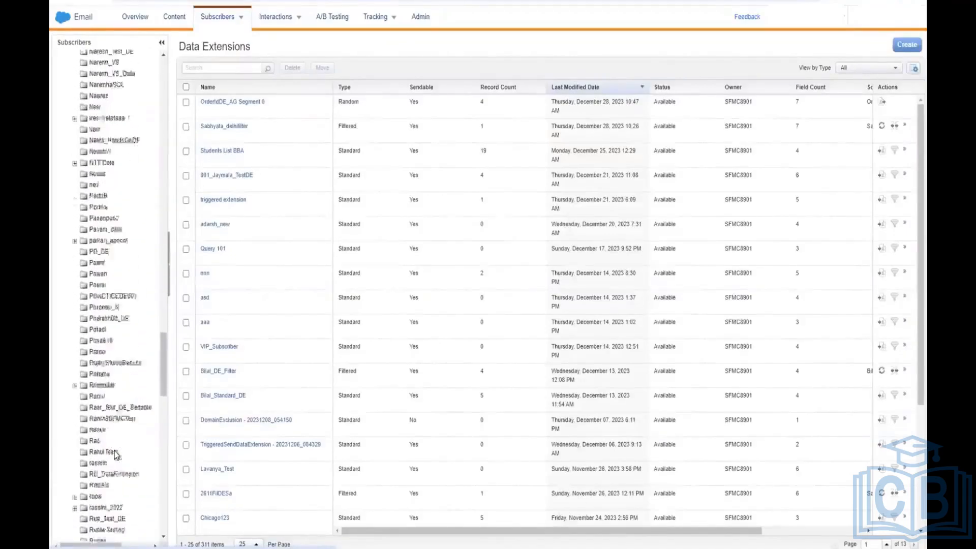
scroll(115, 450, down, 4)
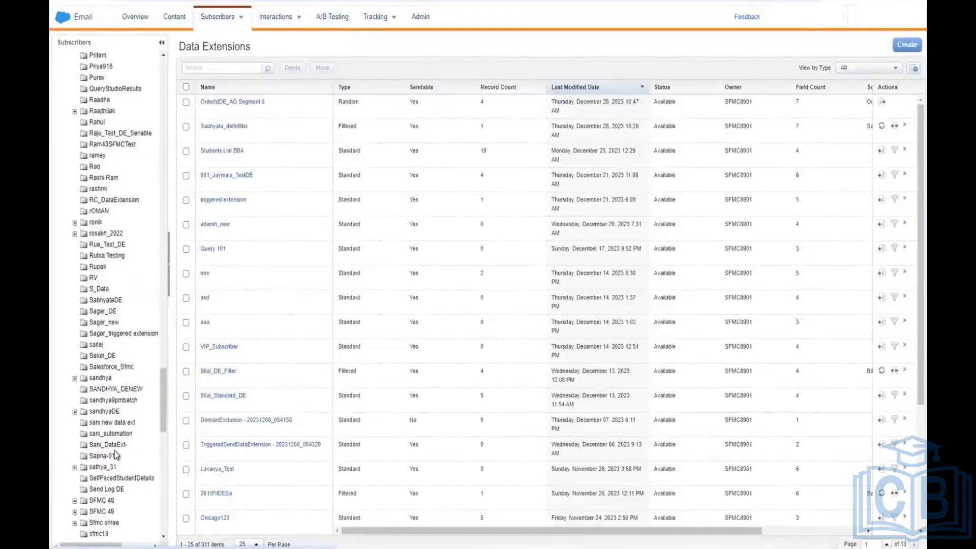
scroll(115, 488, down, 1)
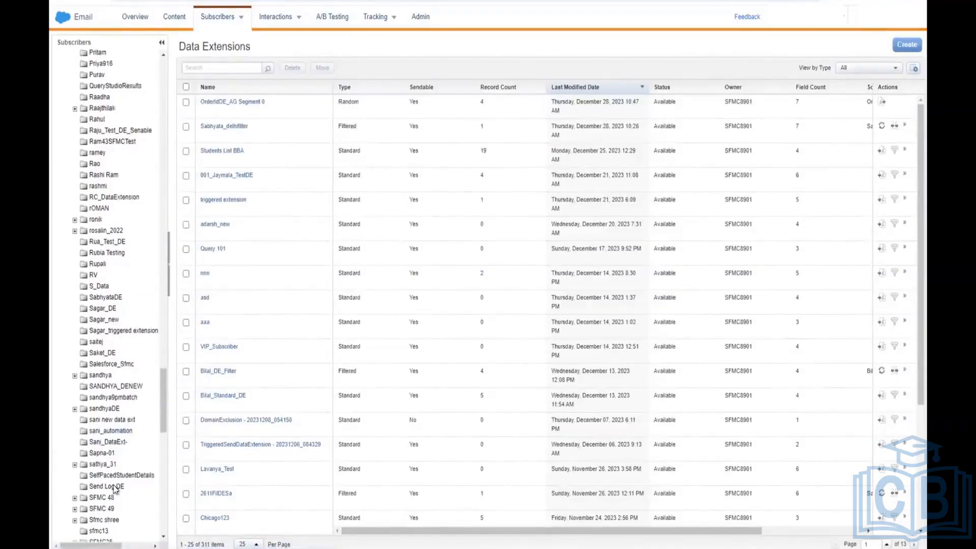
scroll(114, 488, down, 1)
click(108, 451)
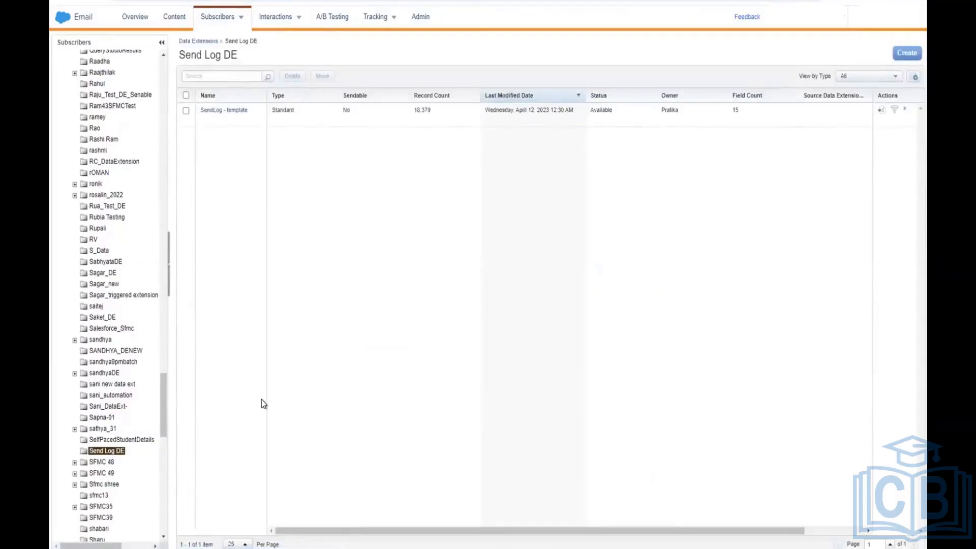
Step: Open the SendLog - template data extension from the Send Log list
click(225, 110)
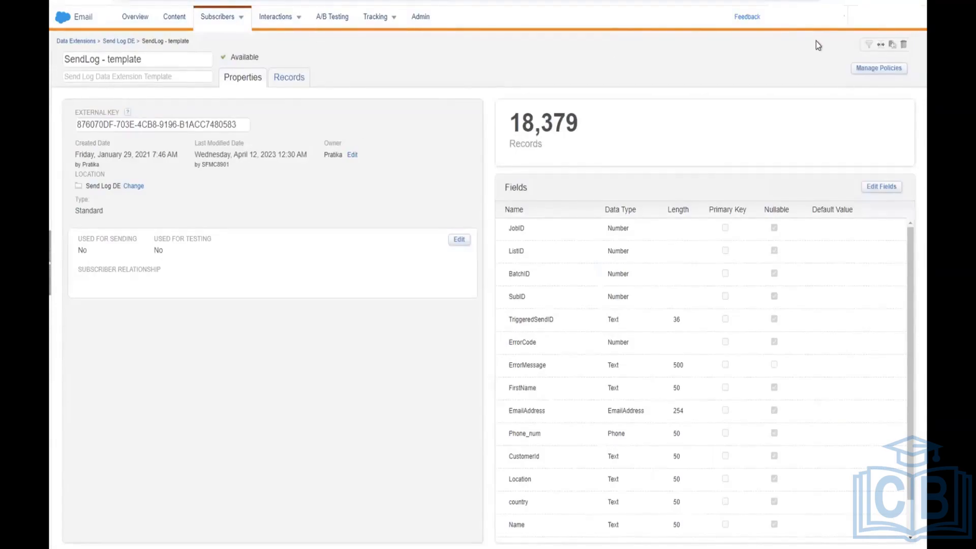
Step: Review the SendLog - template fields in edit mode, then show its 18,379 records
click(882, 192)
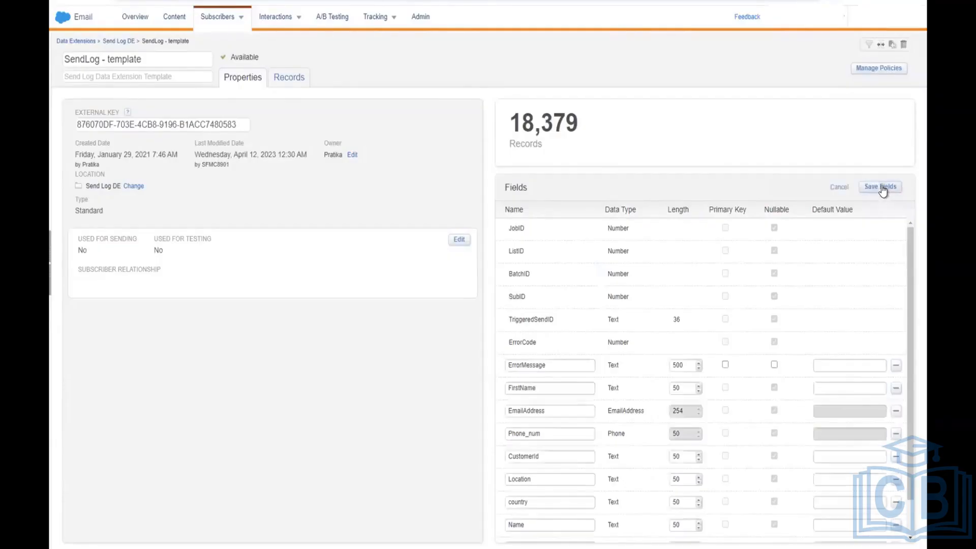
scroll(720, 304, down, 2)
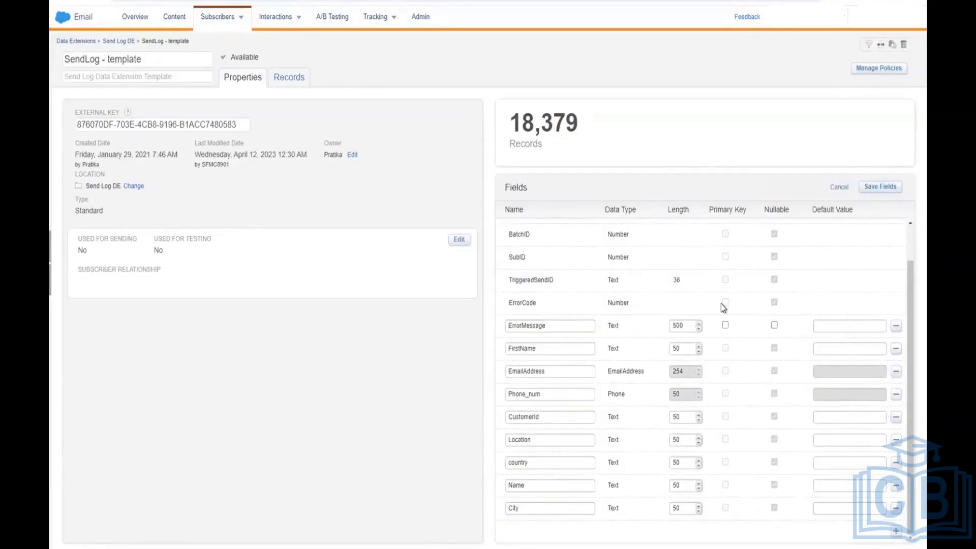
scroll(721, 303, up, 2)
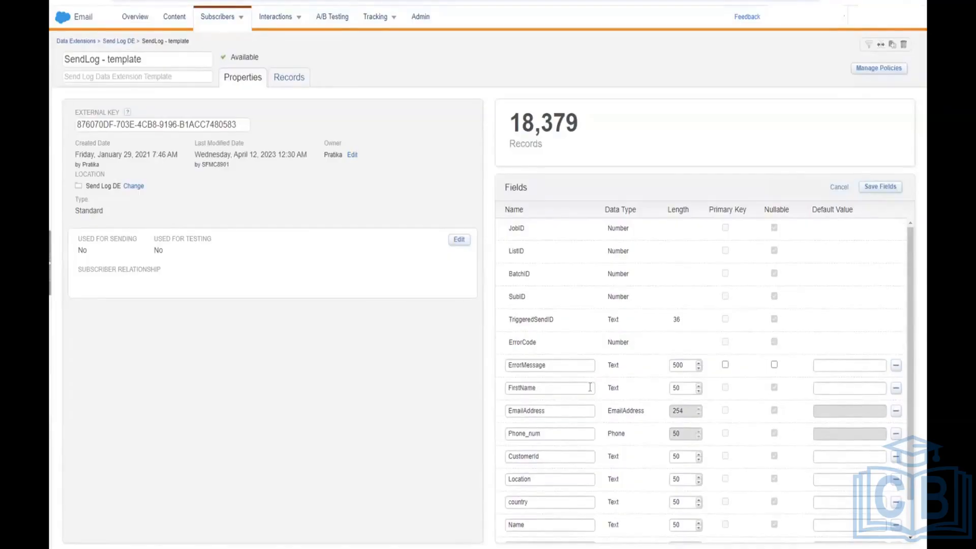
scroll(589, 387, down, 2)
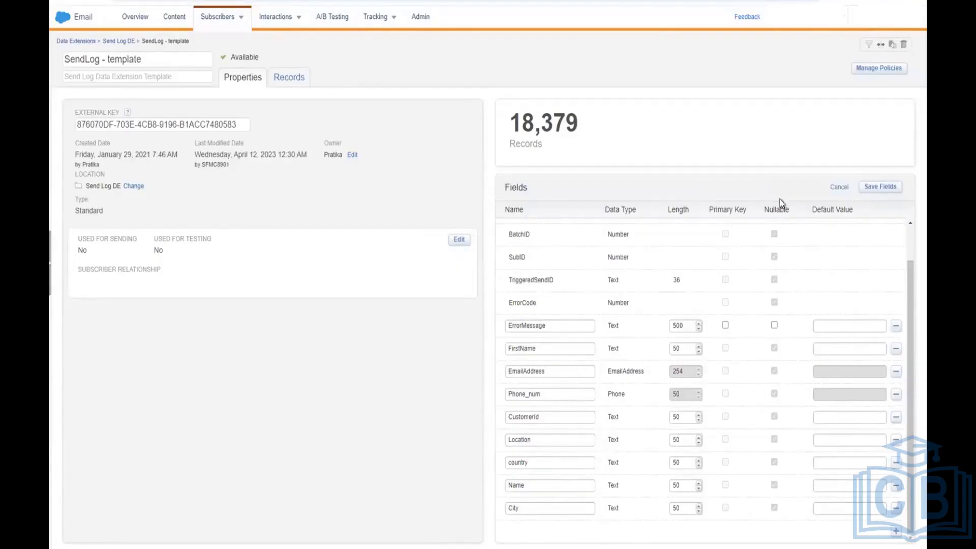
click(298, 83)
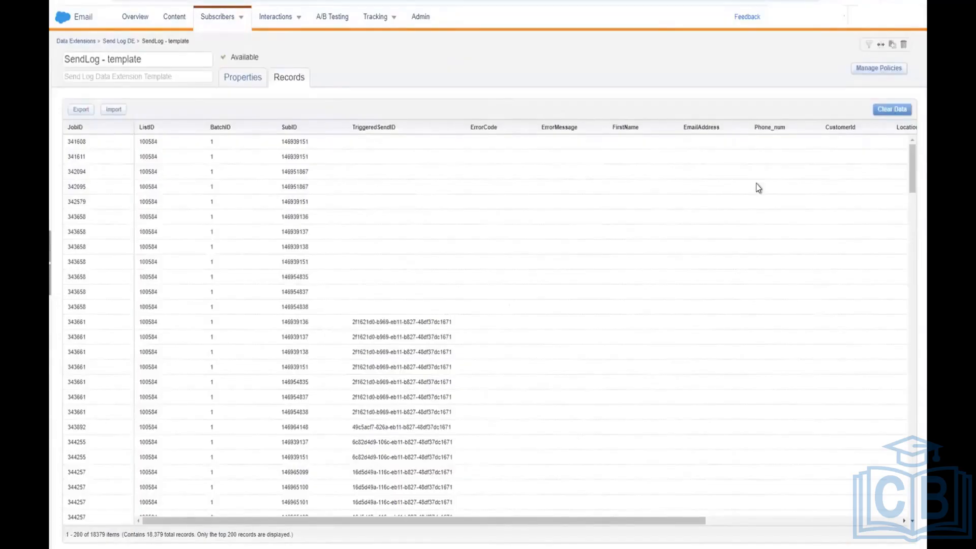
Step: Scroll across and down the SendLog - template records to inspect their values
scroll(758, 188, right, 3)
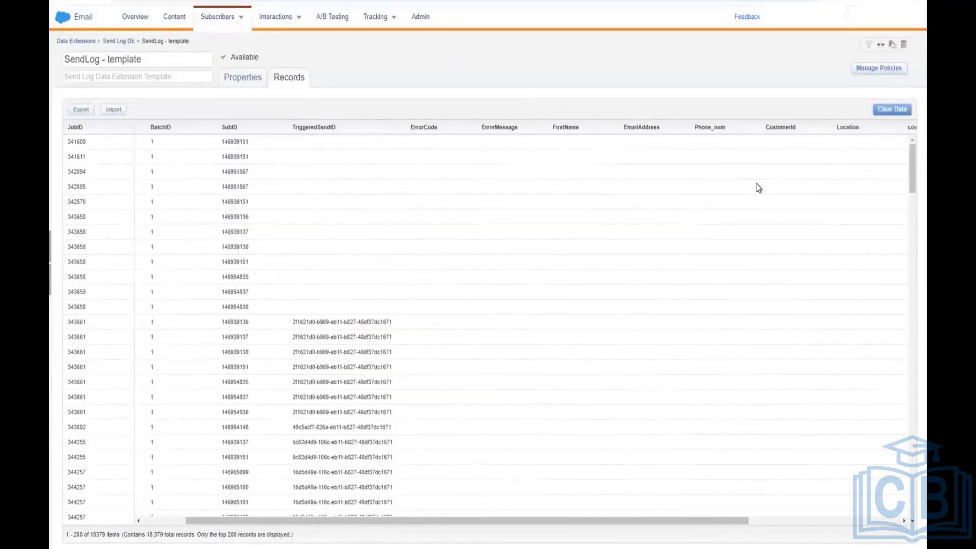
scroll(759, 188, right, 5)
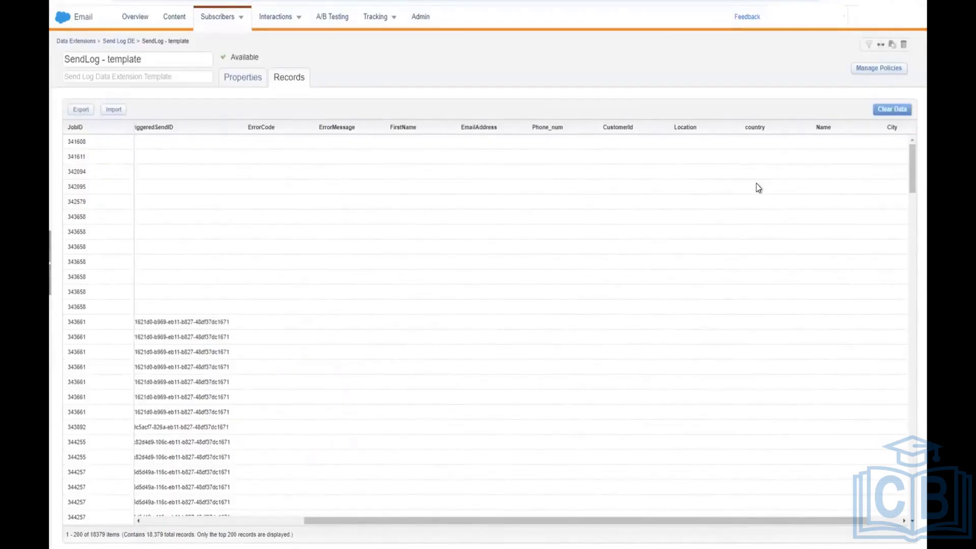
scroll(759, 188, right, 2)
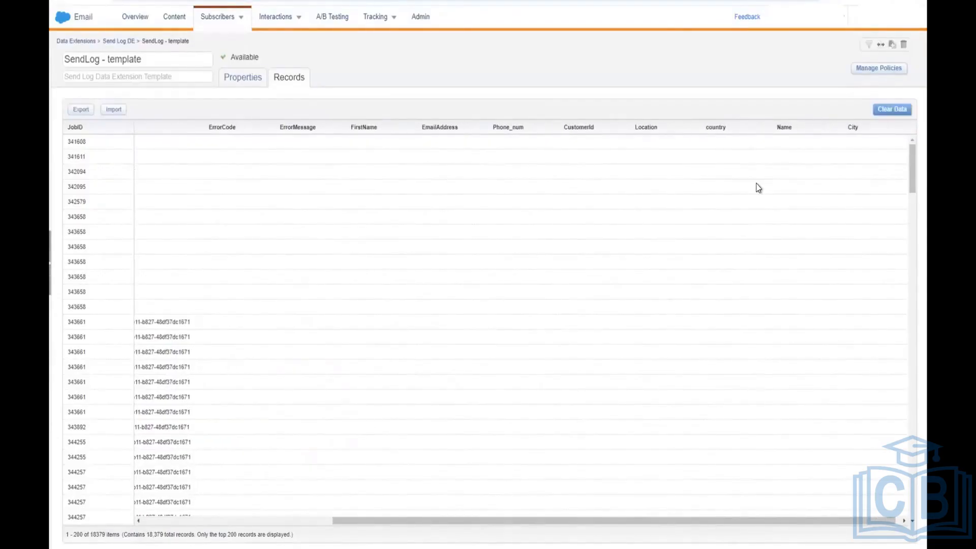
scroll(758, 188, right, 1)
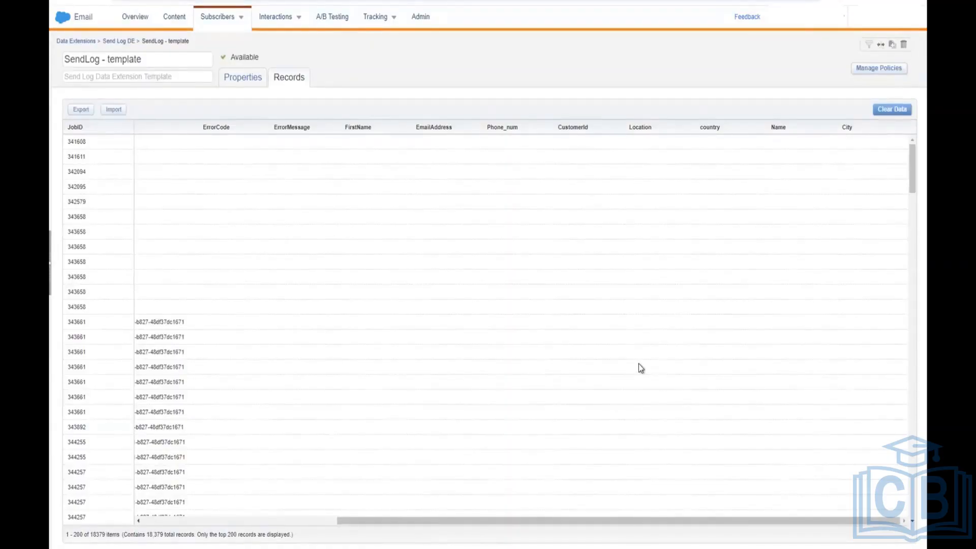
scroll(635, 352, down, 10)
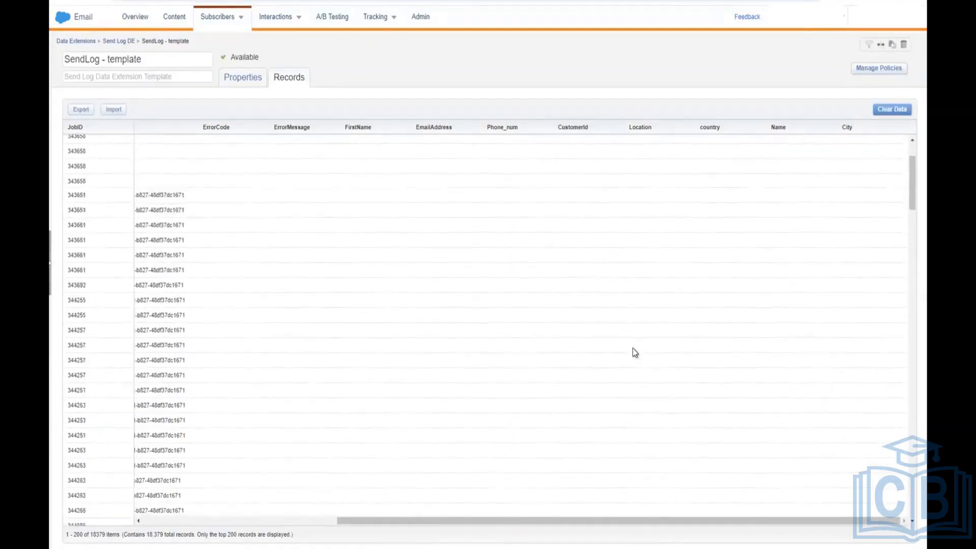
scroll(635, 352, down, 10)
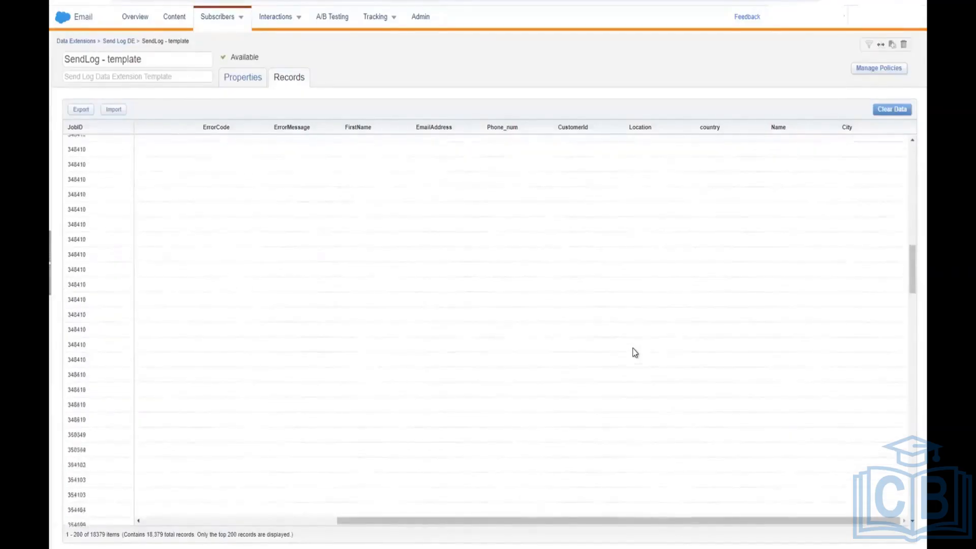
scroll(635, 352, down, 10)
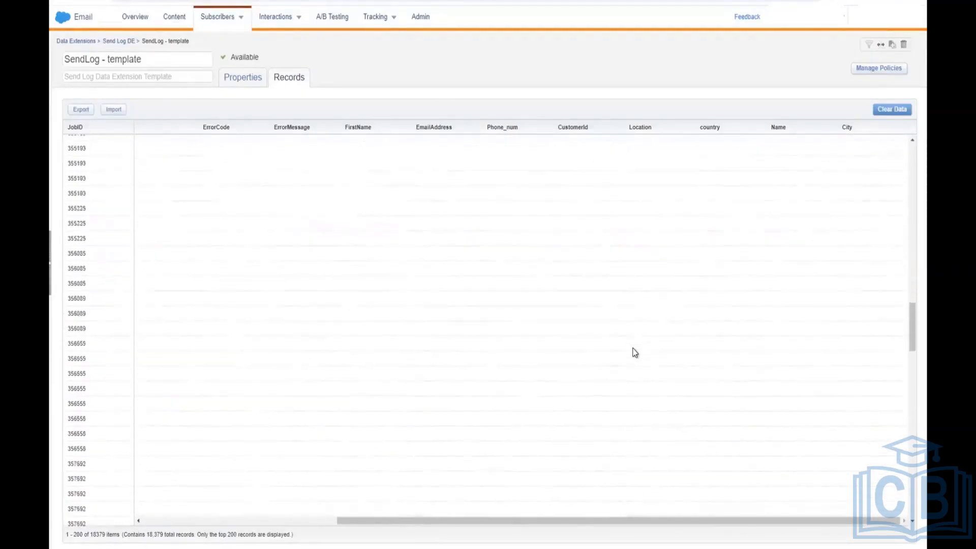
scroll(635, 352, down, 10)
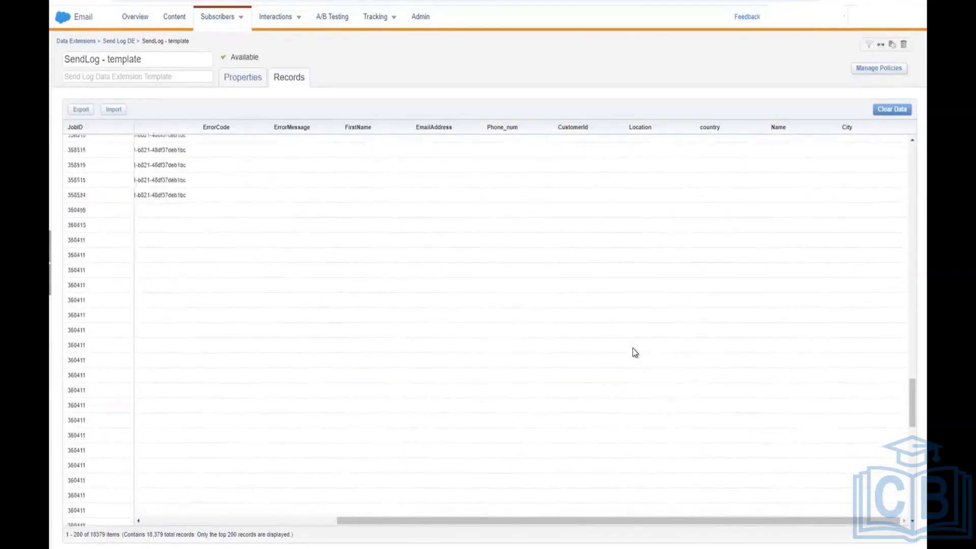
scroll(635, 352, down, 3)
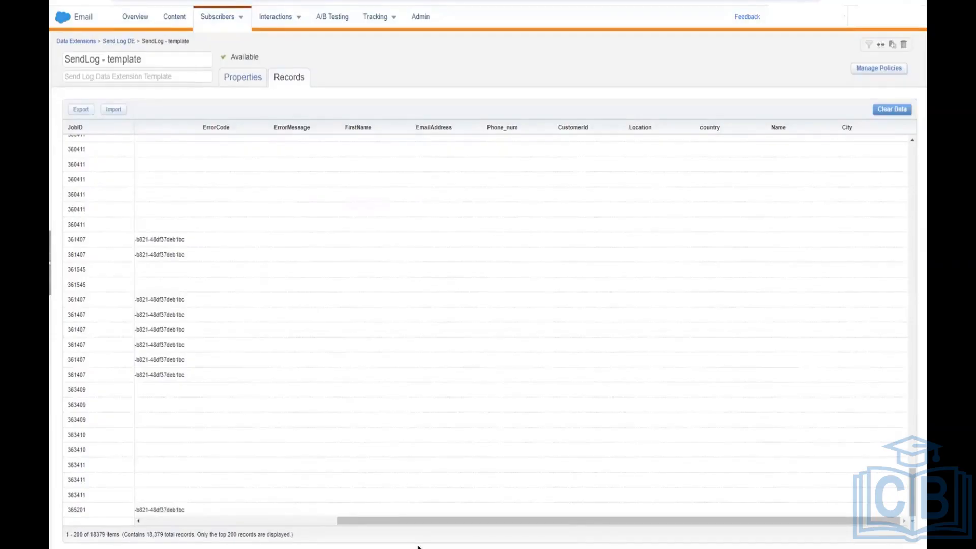
scroll(194, 230, up, 5)
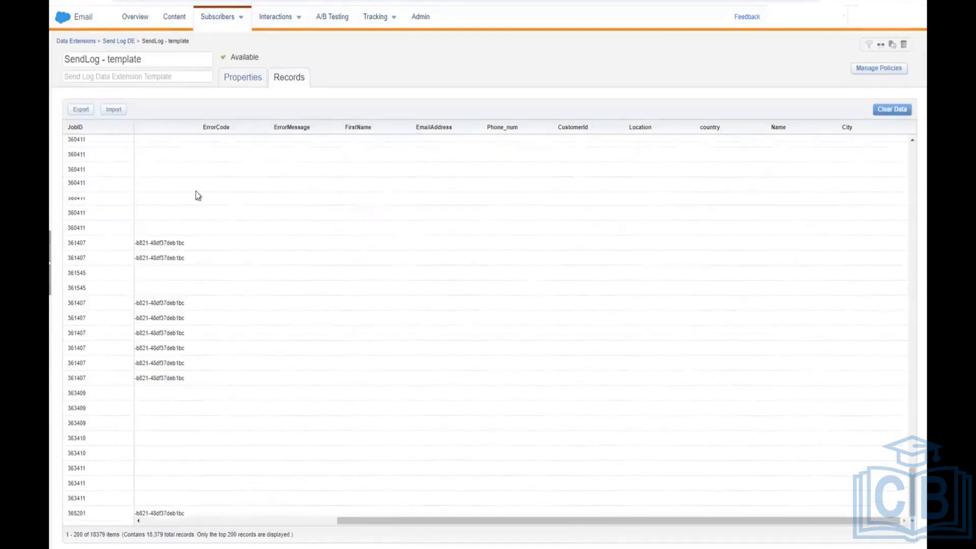
Step: Return to the sefwett email draft and reveal the Marketing Cloud app navigation
click(235, 81)
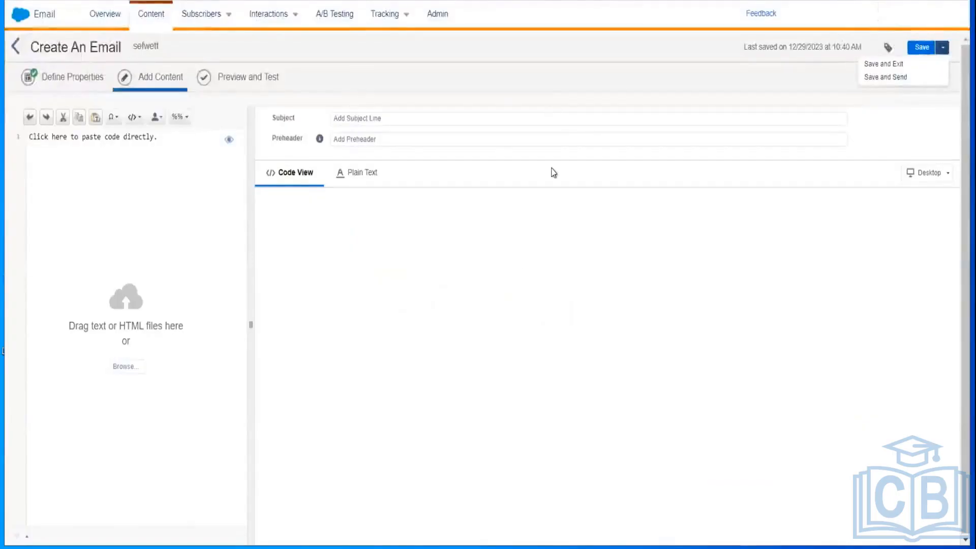
click(554, 173)
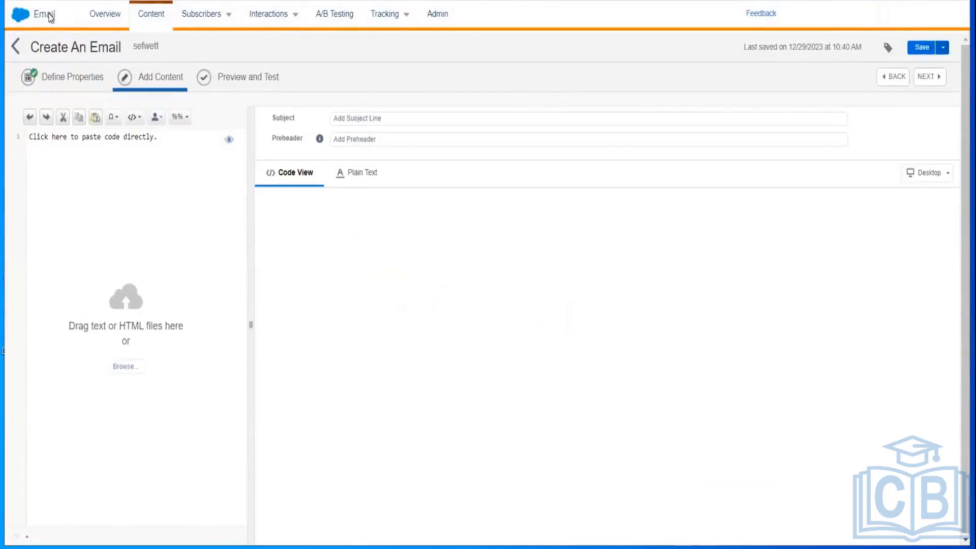
click(20, 15)
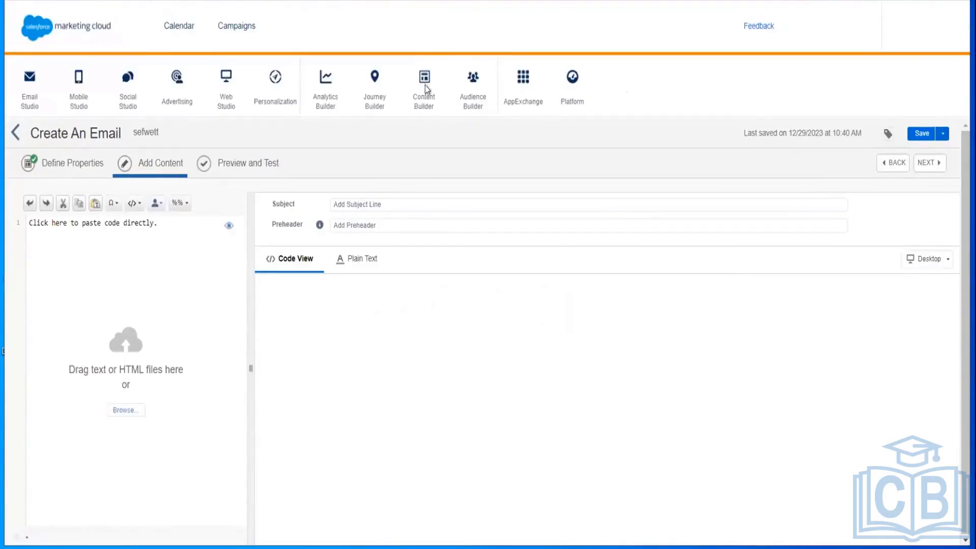
Step: Switch to Content Builder from the app bar's Content Builder menu
mouse_move(425, 98)
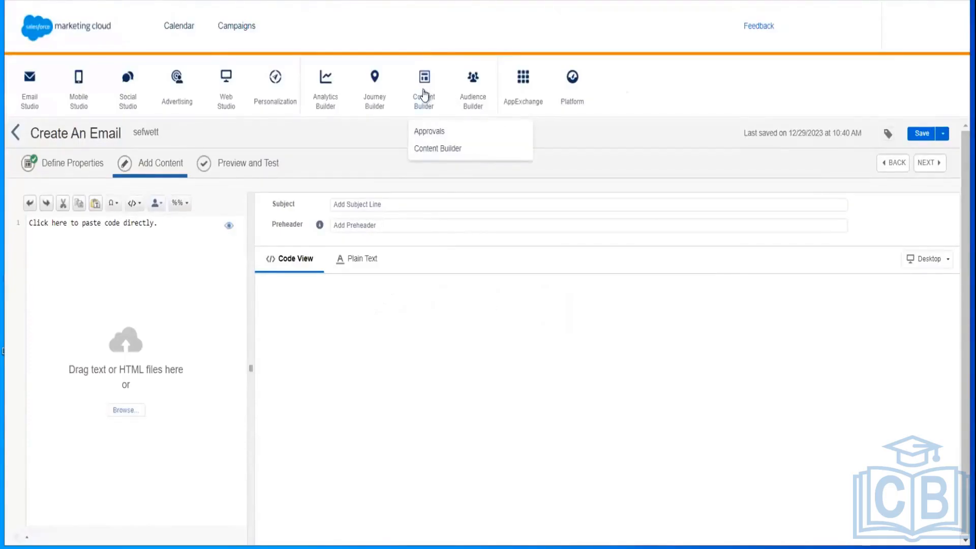
click(429, 154)
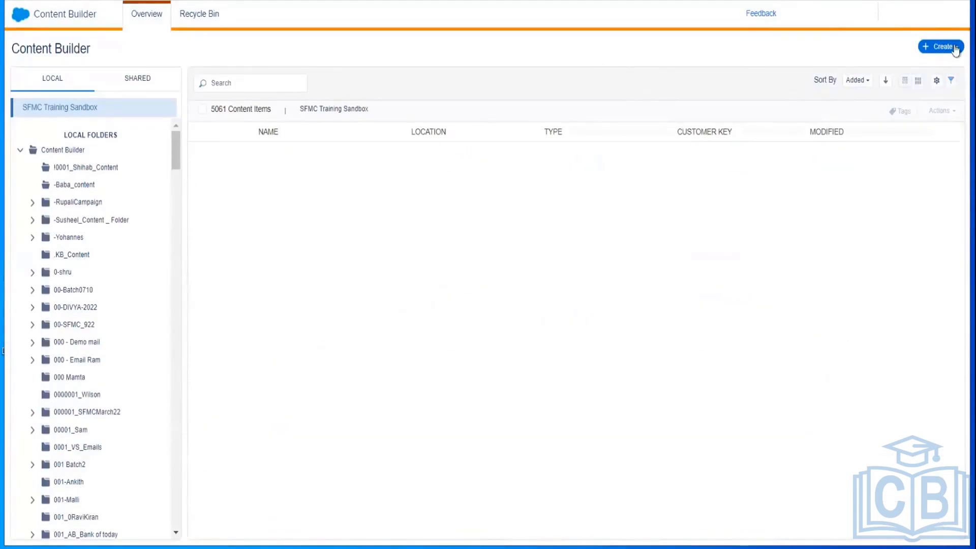
Step: Create a new Text content block via Create > Content Blocks > Text
click(955, 48)
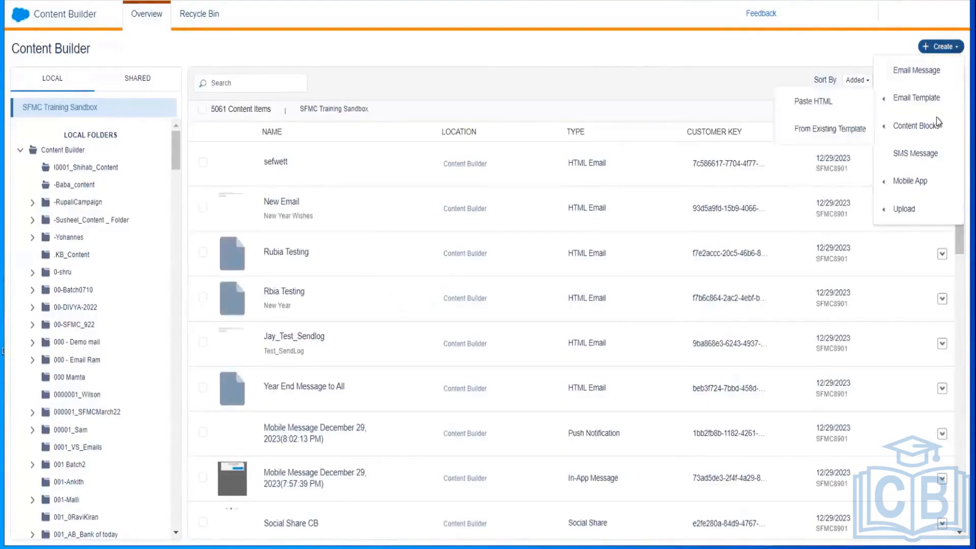
mouse_move(920, 130)
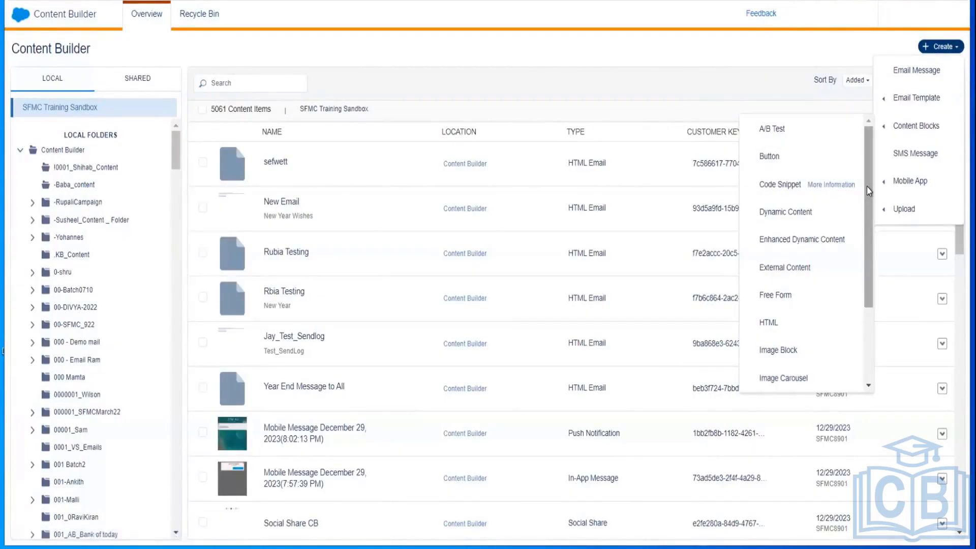
scroll(867, 187, down, 1)
drag(890, 295, 885, 322)
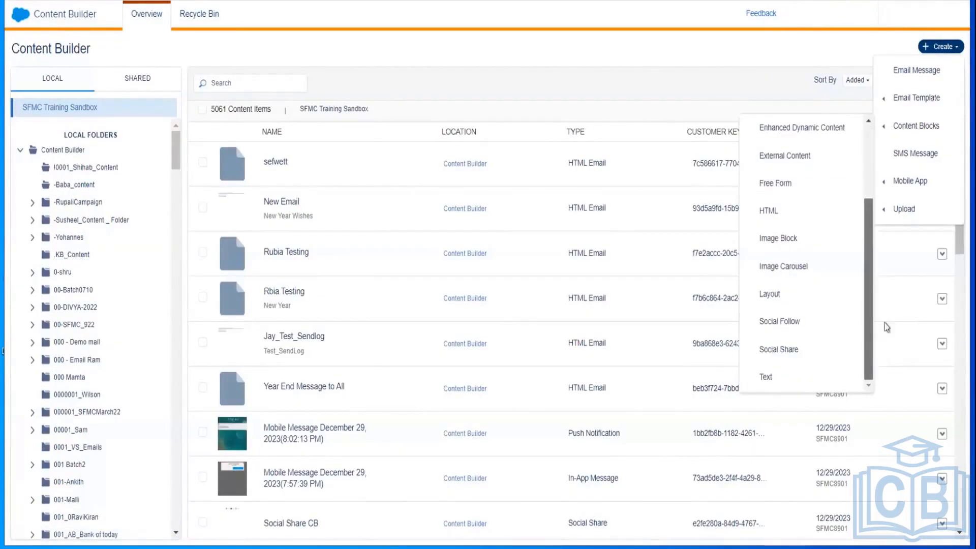
click(765, 379)
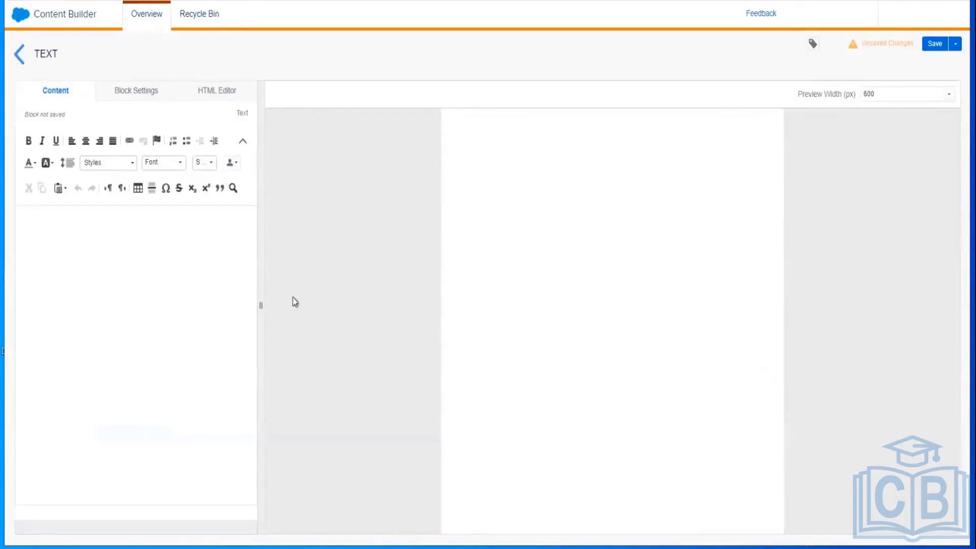
Step: Type the greeting 'Happy New Year - 2024' with a second line 'Wish Yuou All Happy New Yea'
click(193, 262)
text(Ha)
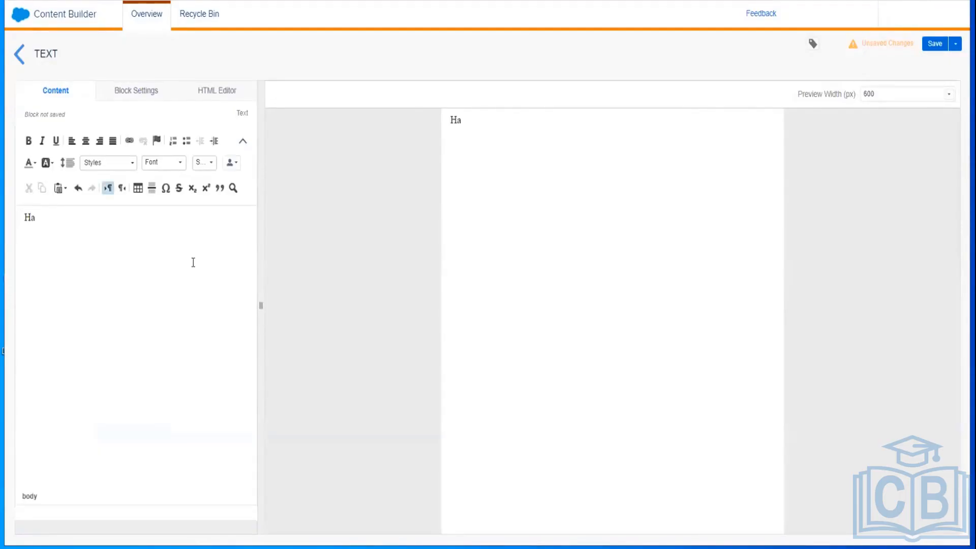
text(ppy New Year)
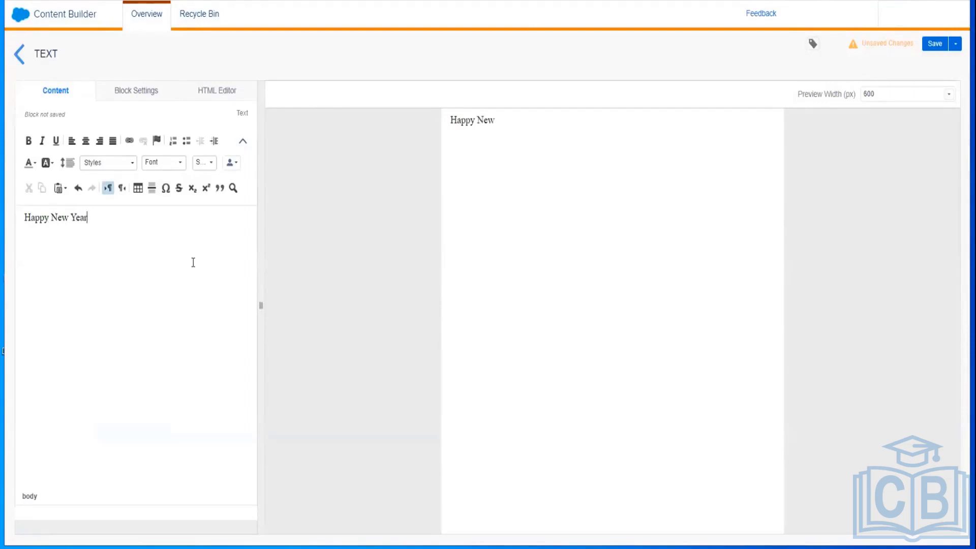
text( - 2024 )
text( W)
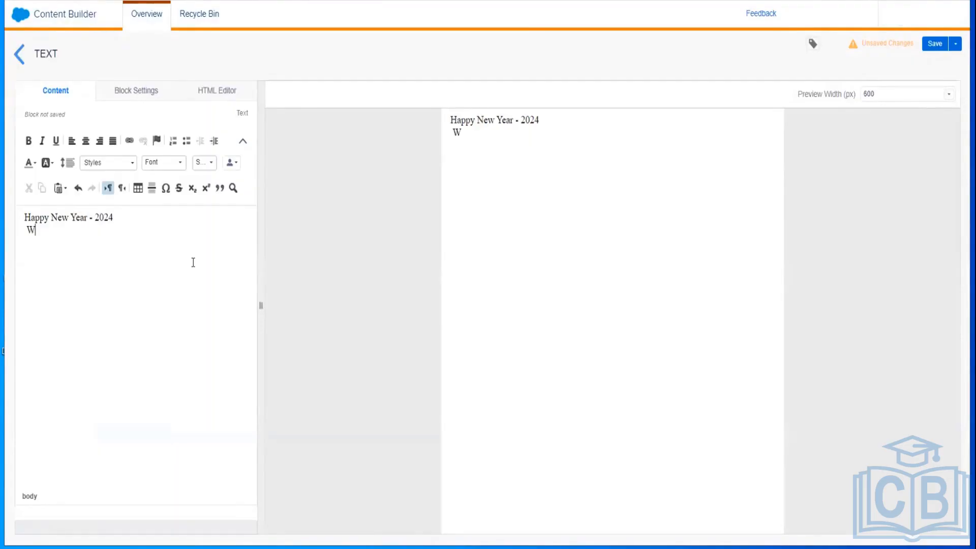
key(BackSpace)
text(Wish)
text( Y)
text(u)
text(ou All)
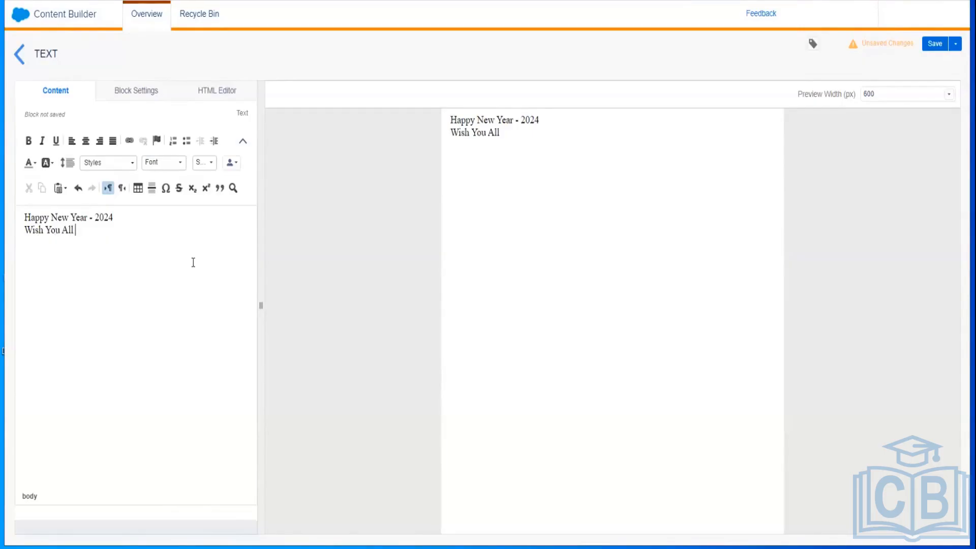
text( Happy New Year)
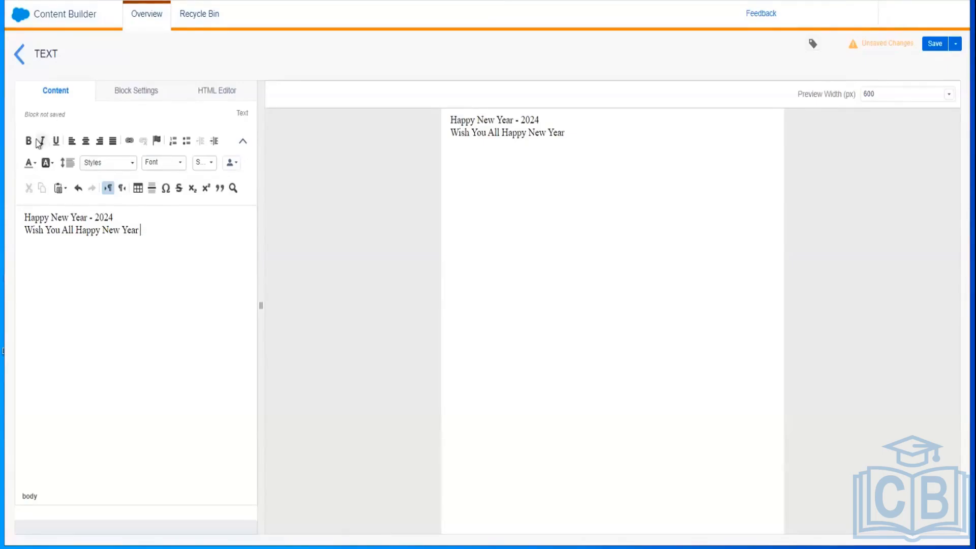
Step: Make all the greeting text bold, italic and underlined, and set up a 3-row, 2-column table
key(ctrl+a)
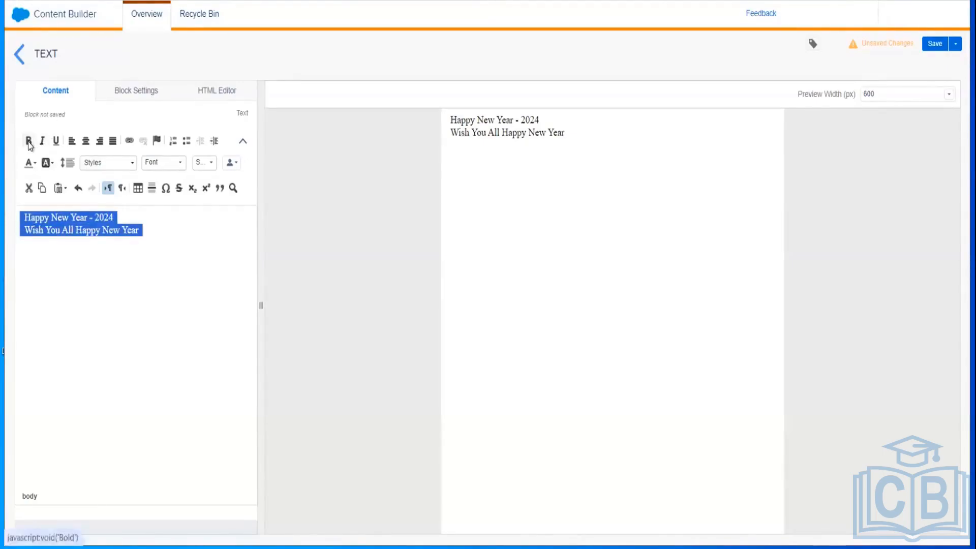
click(29, 142)
click(43, 142)
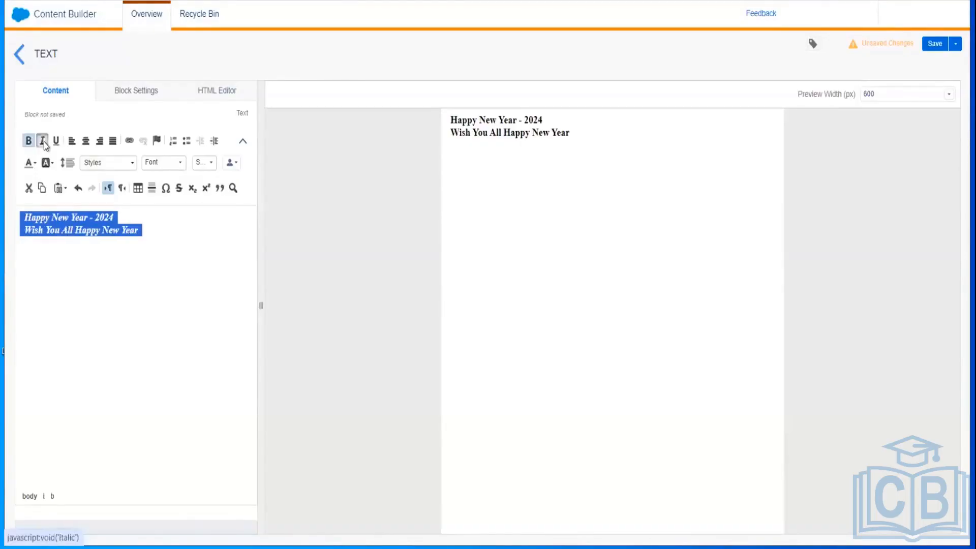
click(55, 142)
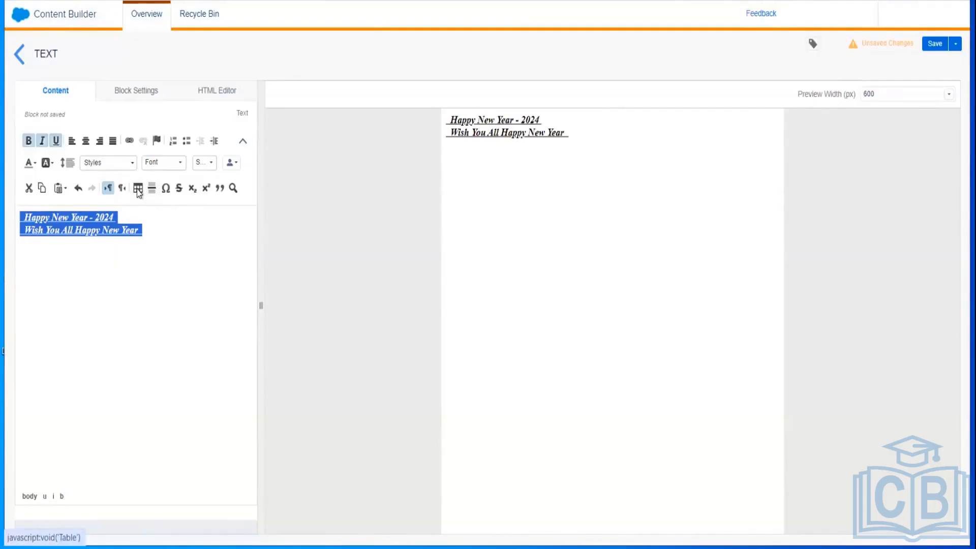
click(137, 189)
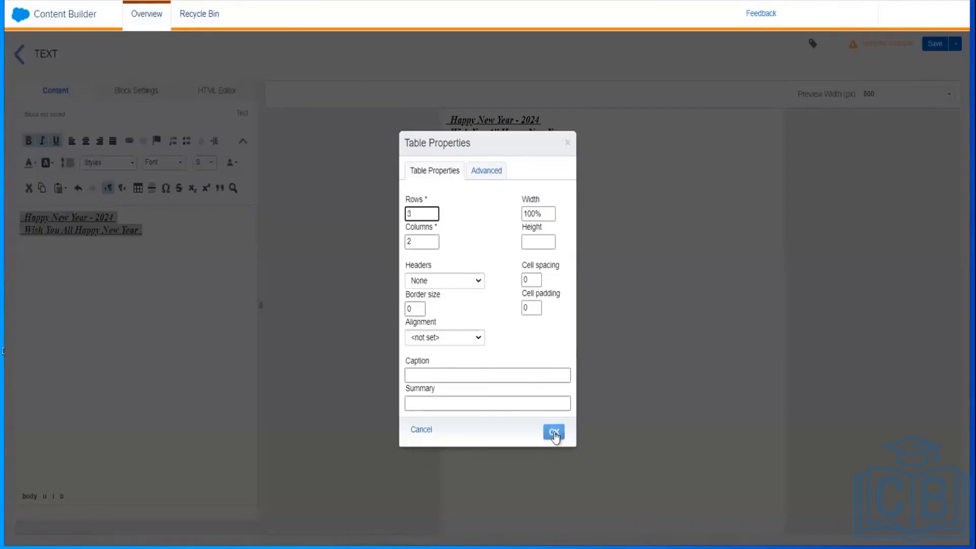
Step: Insert the 3-row, 2-column table and type 'Training' in its top-left cell
click(554, 433)
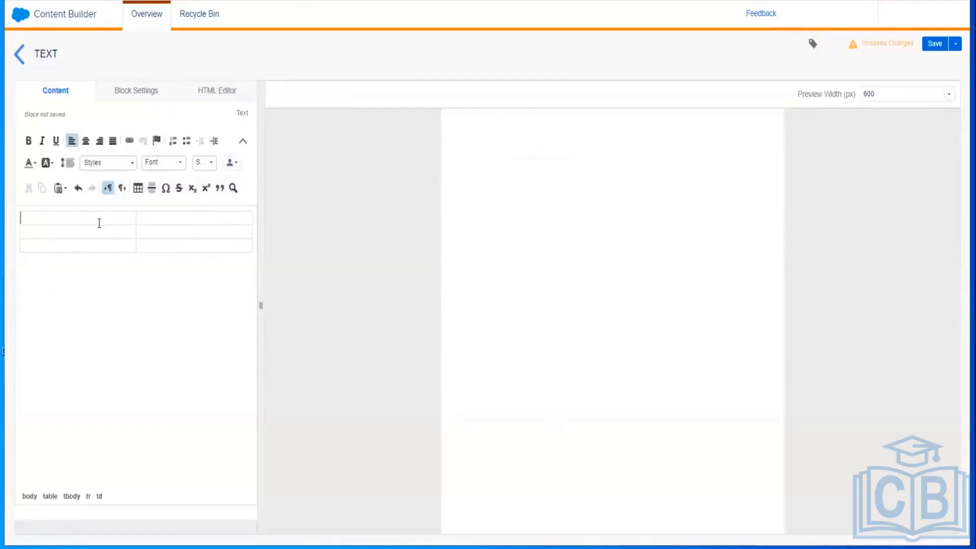
click(19, 212)
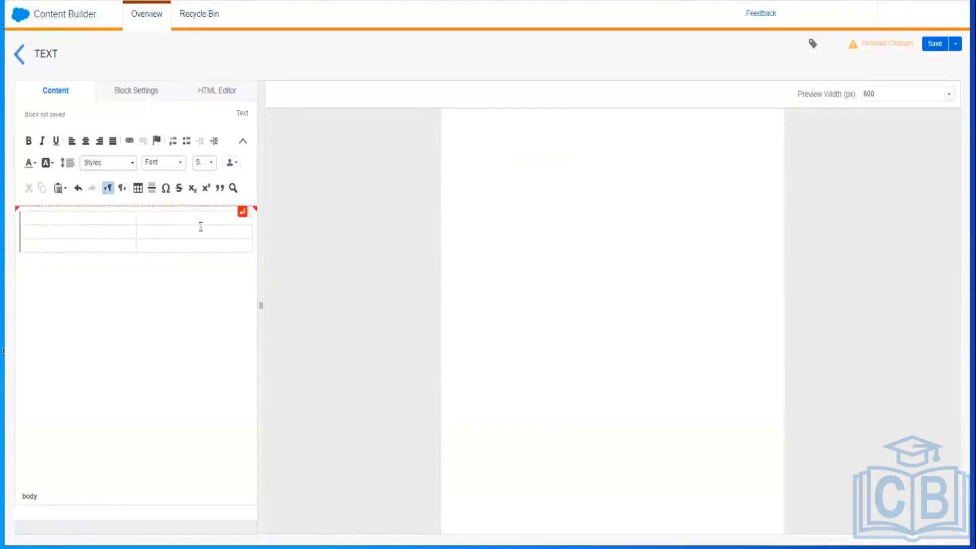
click(228, 242)
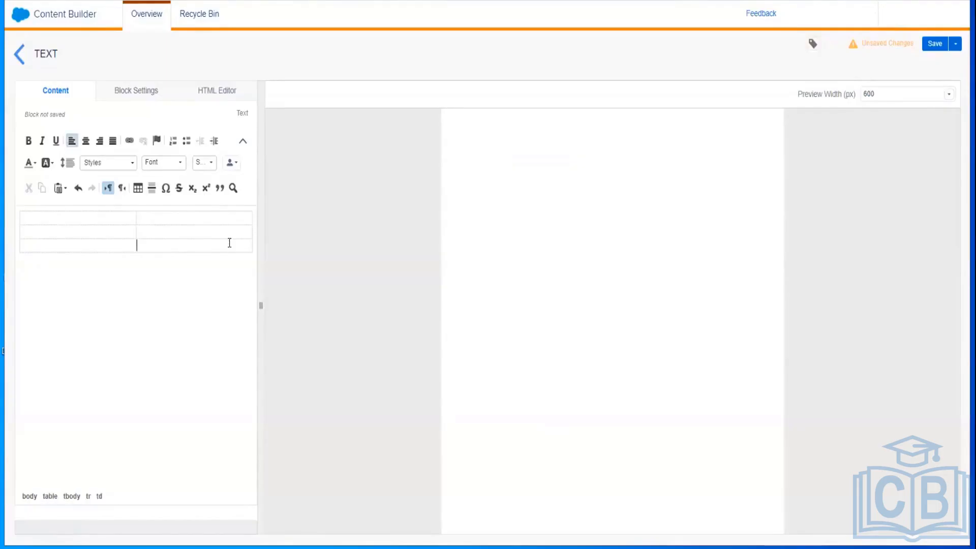
click(112, 217)
text(Training)
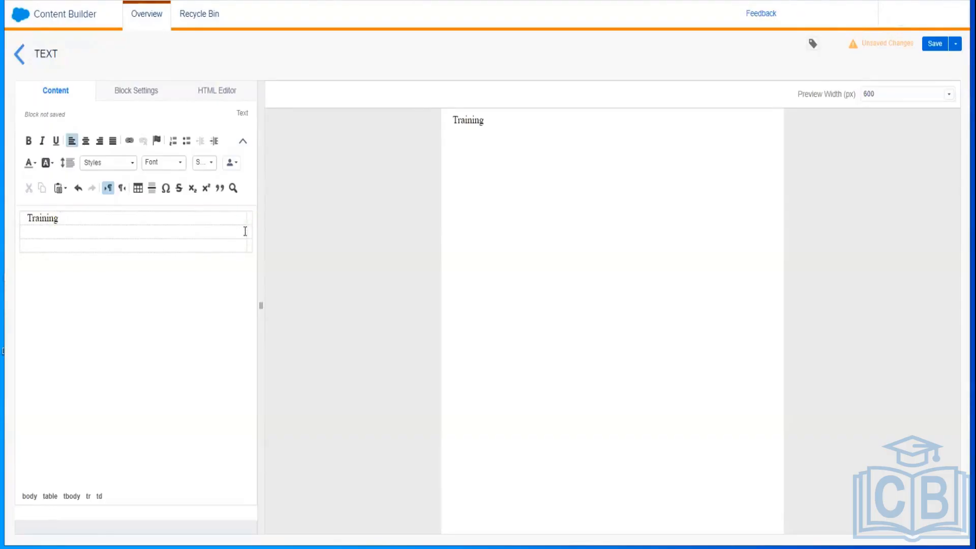
Step: Fill the header row with 'Training Topic' and 'Trainer'
drag(245, 232, 154, 220)
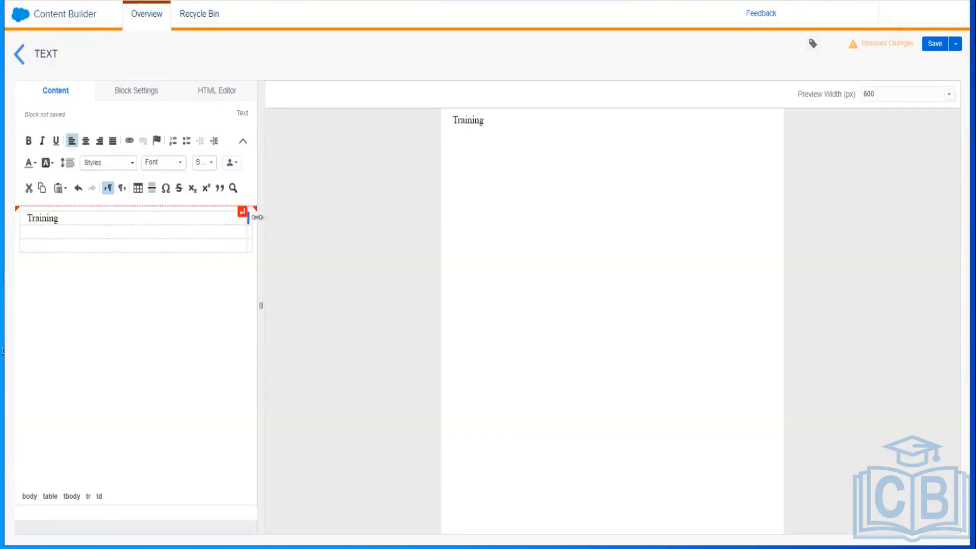
click(248, 218)
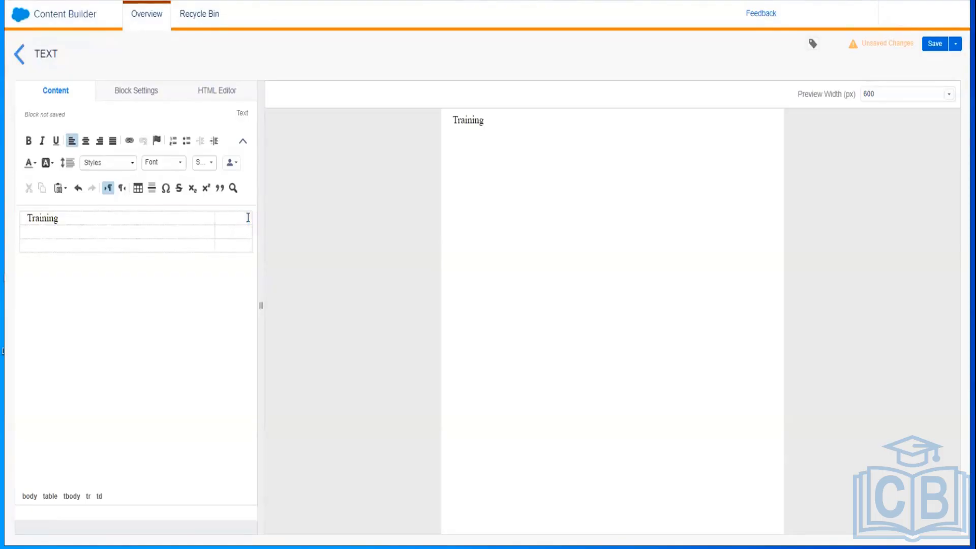
text(Trainer)
click(109, 218)
text(Topic)
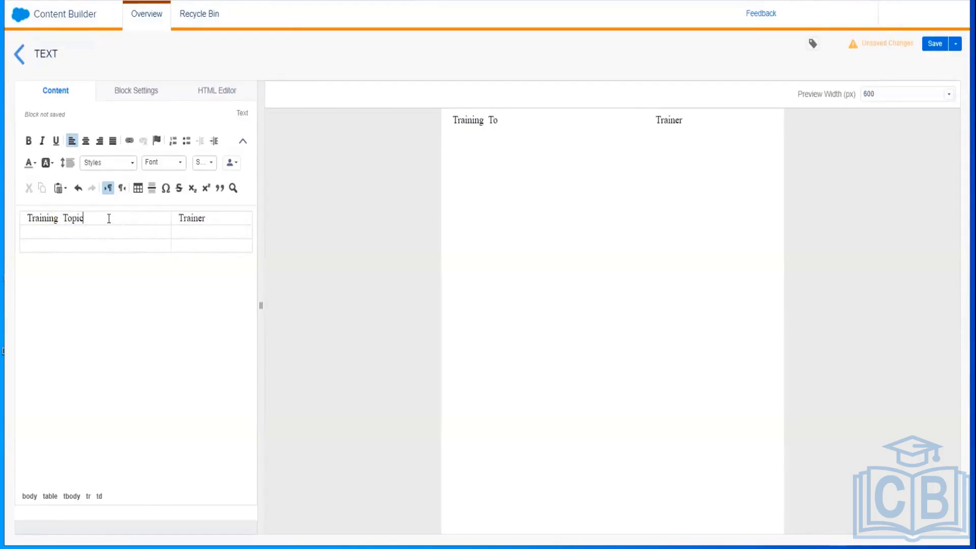
Step: Enter topics SFMC and SFMC - Batch -1 with each trainer's name in rows two and three
click(94, 227)
text(SFMC)
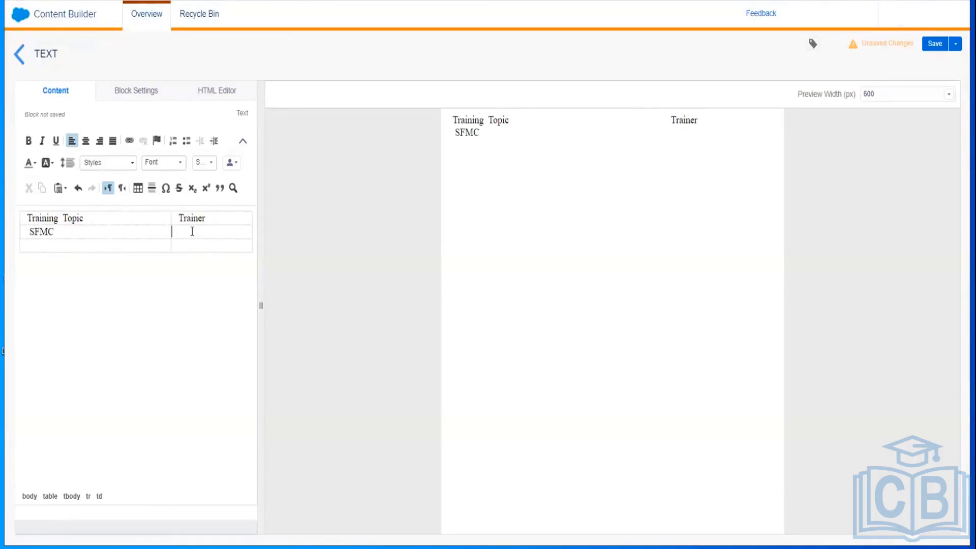
text(Vikrant)
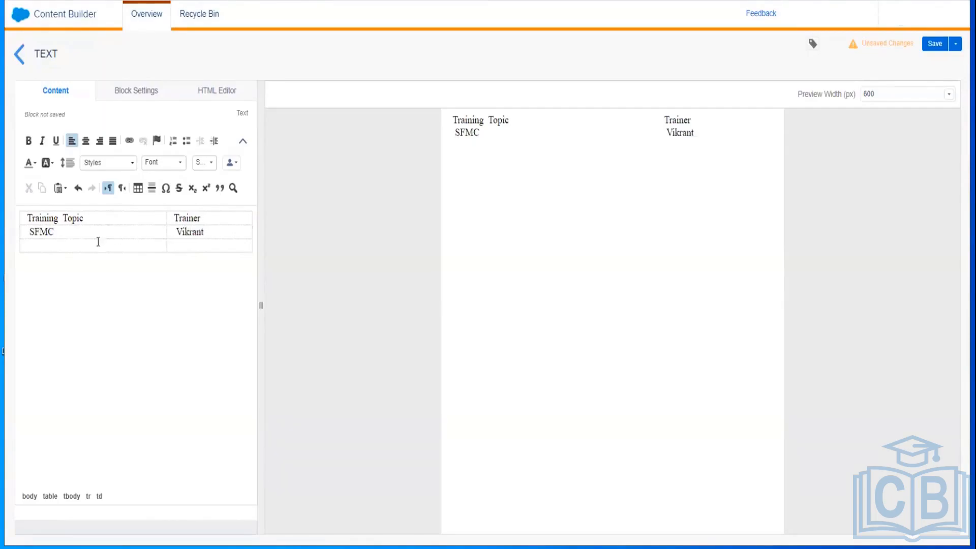
text( SFMC - BS)
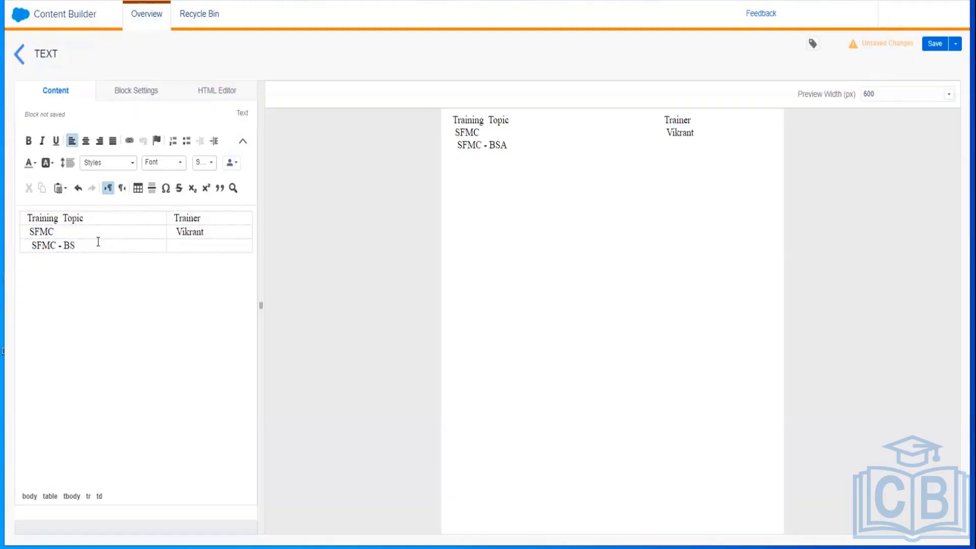
text(atch -1 )
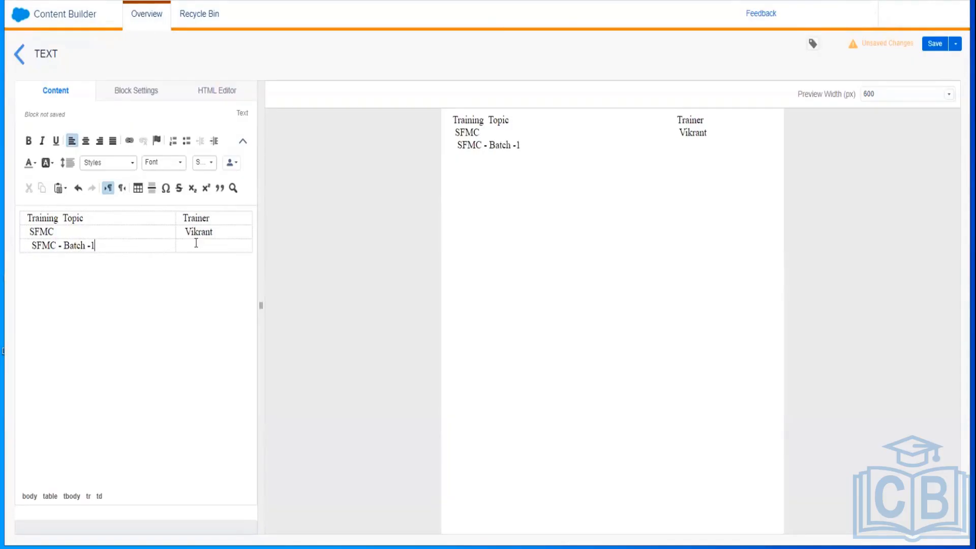
text(Rahul)
Step: Give the text block a magenta #FF00FF background in Block Settings
click(128, 99)
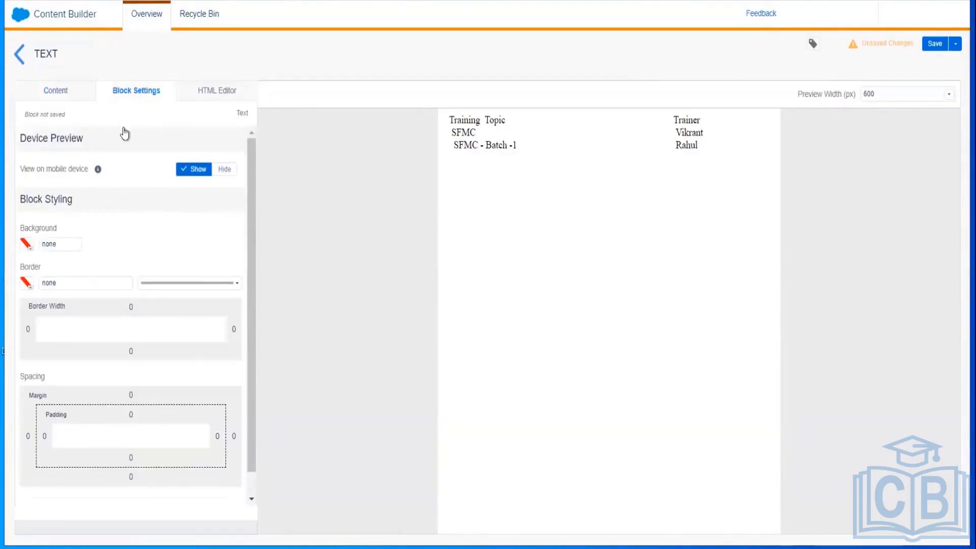
click(25, 245)
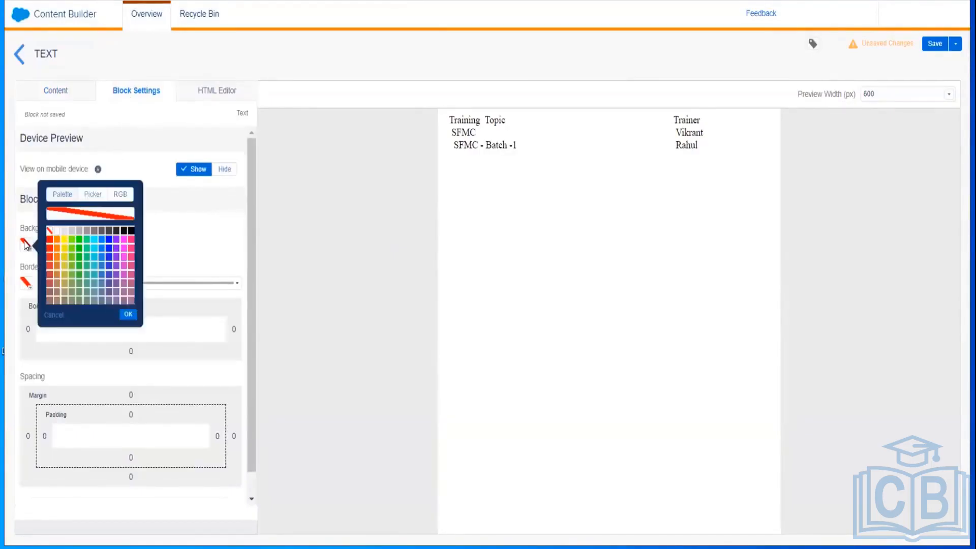
click(124, 241)
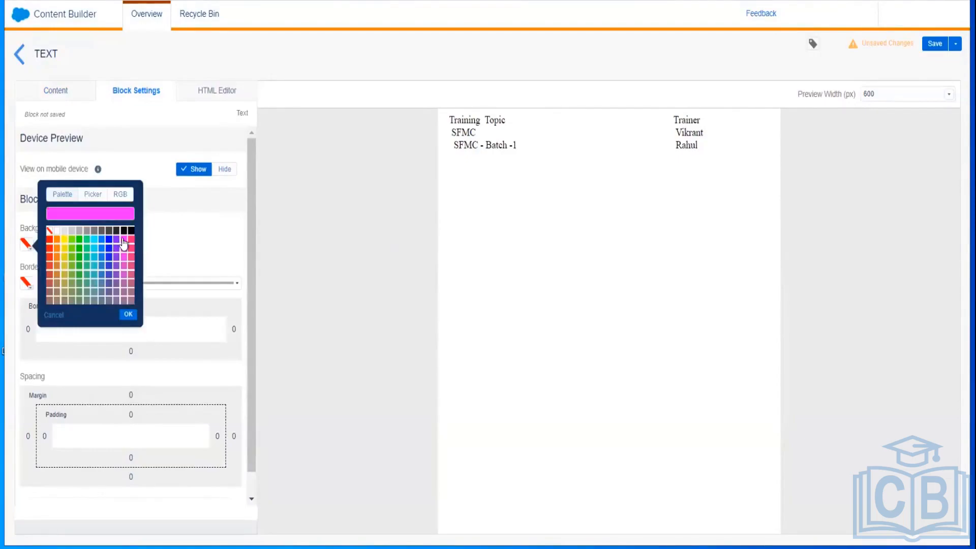
click(128, 314)
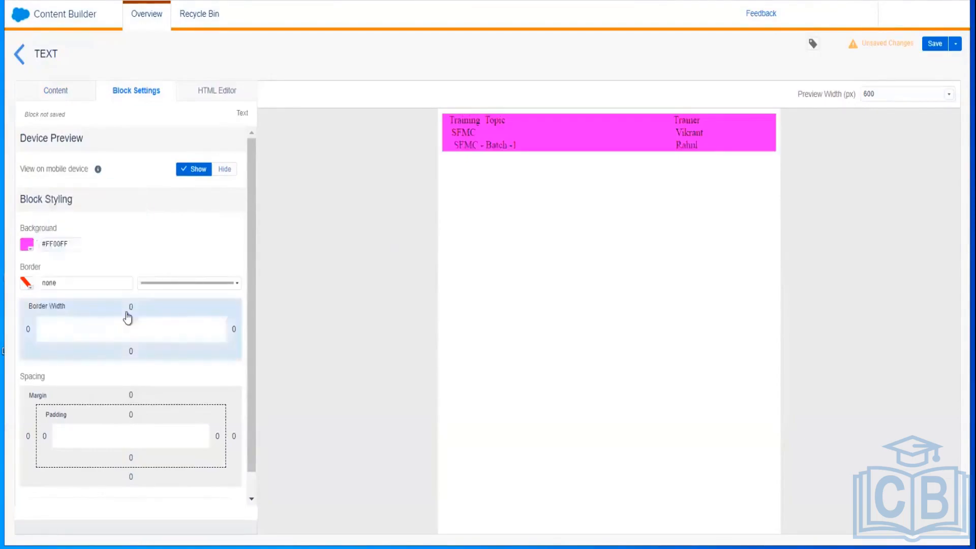
Step: Add a 5px #000000 border around the block
click(26, 282)
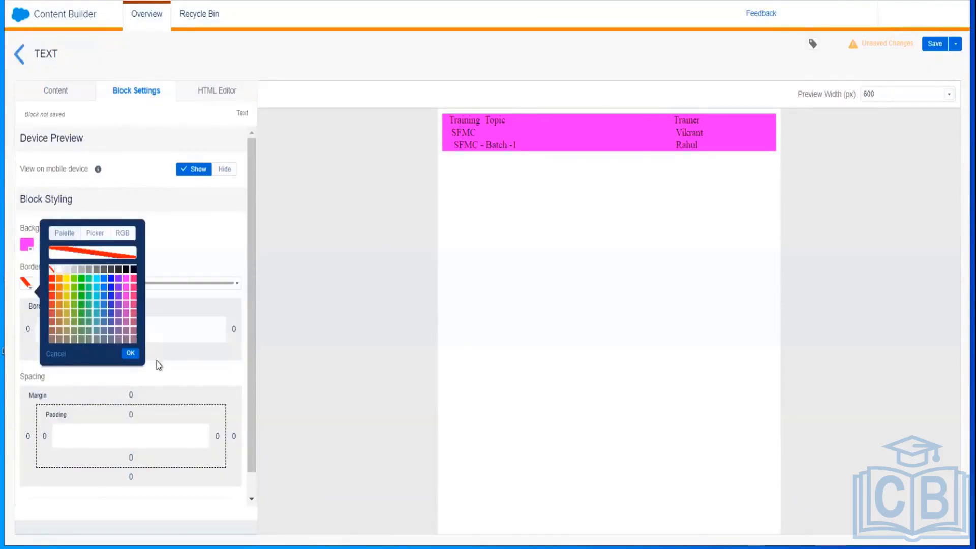
click(131, 353)
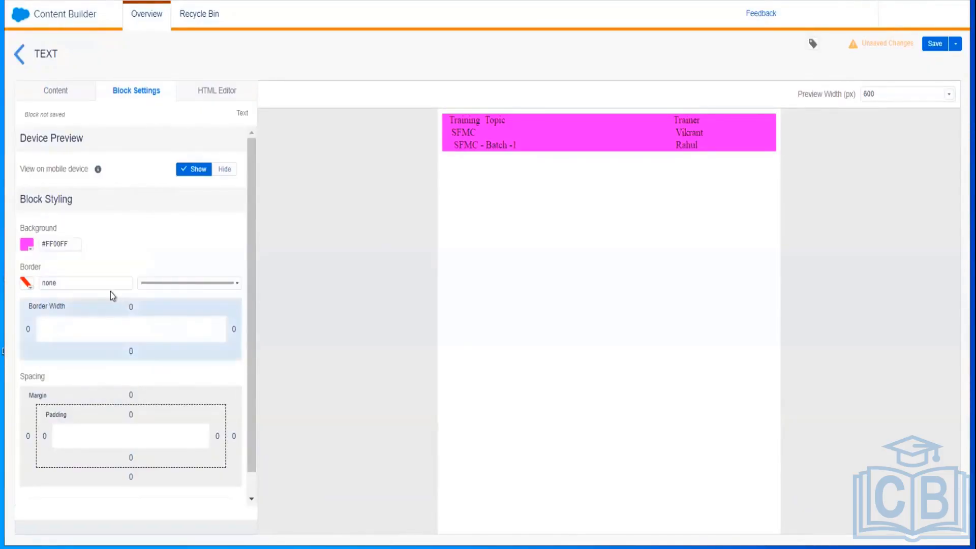
click(83, 281)
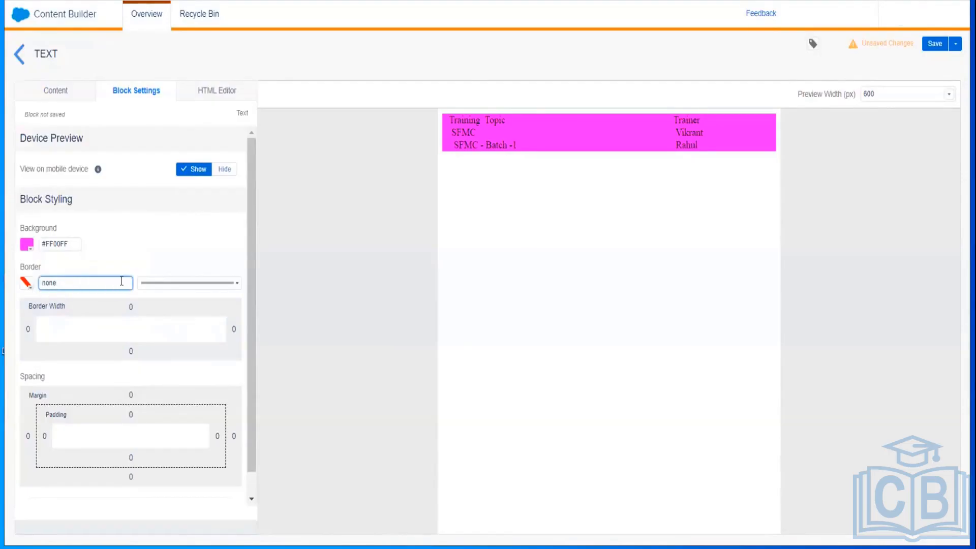
click(57, 329)
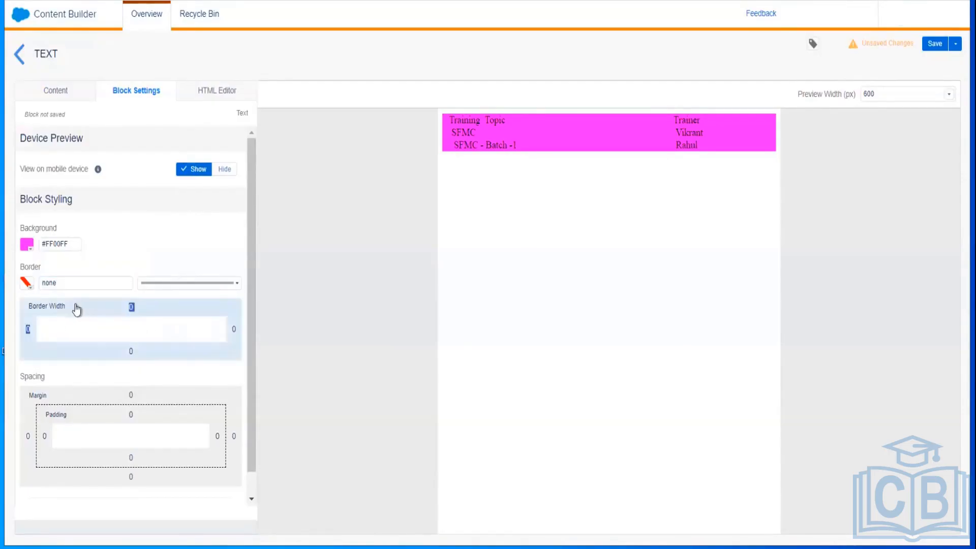
click(131, 310)
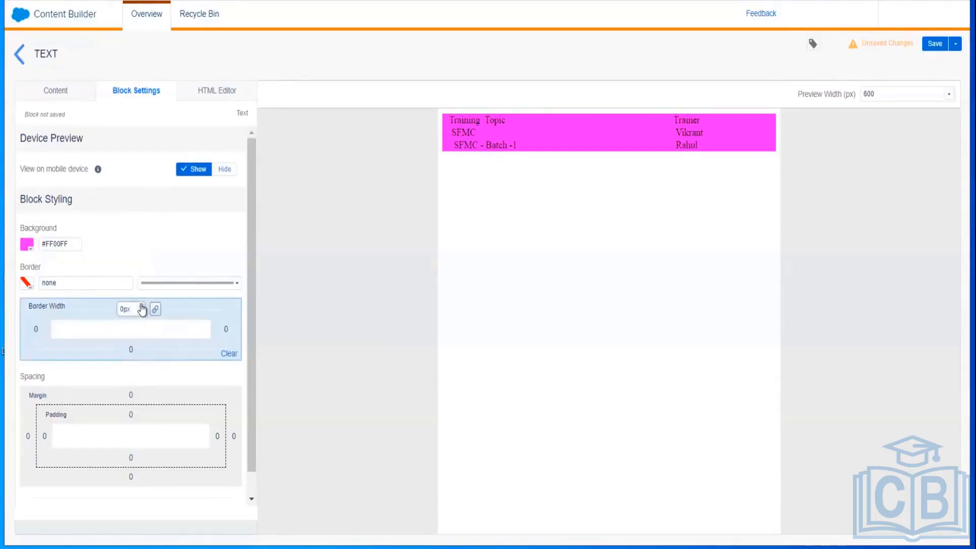
click(142, 307)
click(142, 307)
click(142, 307)
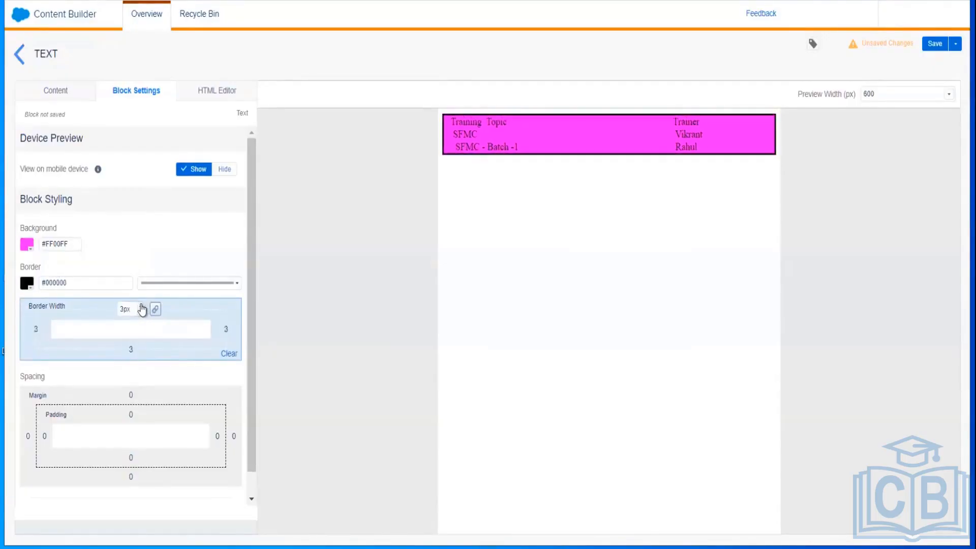
click(141, 307)
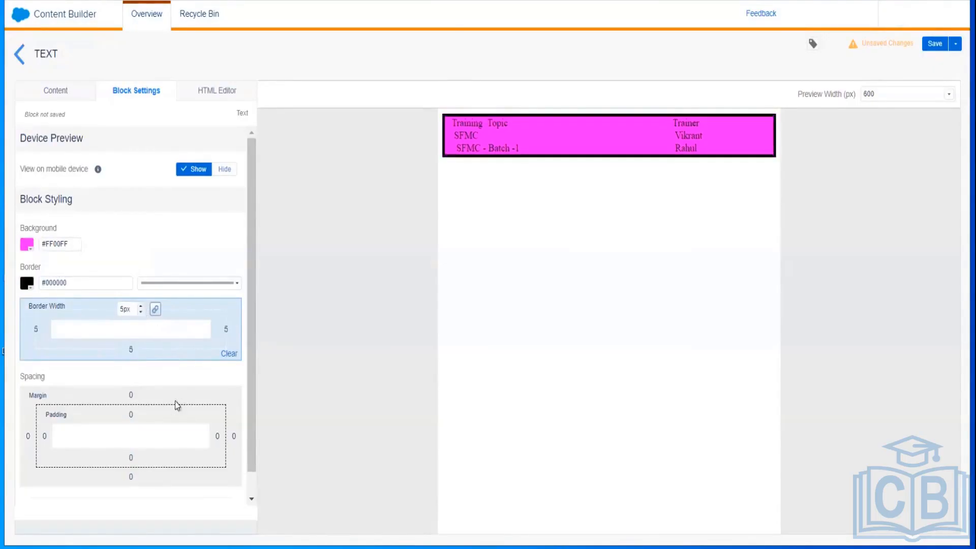
Step: Raise the block's padding to 27px on every side
click(142, 419)
click(140, 407)
click(141, 407)
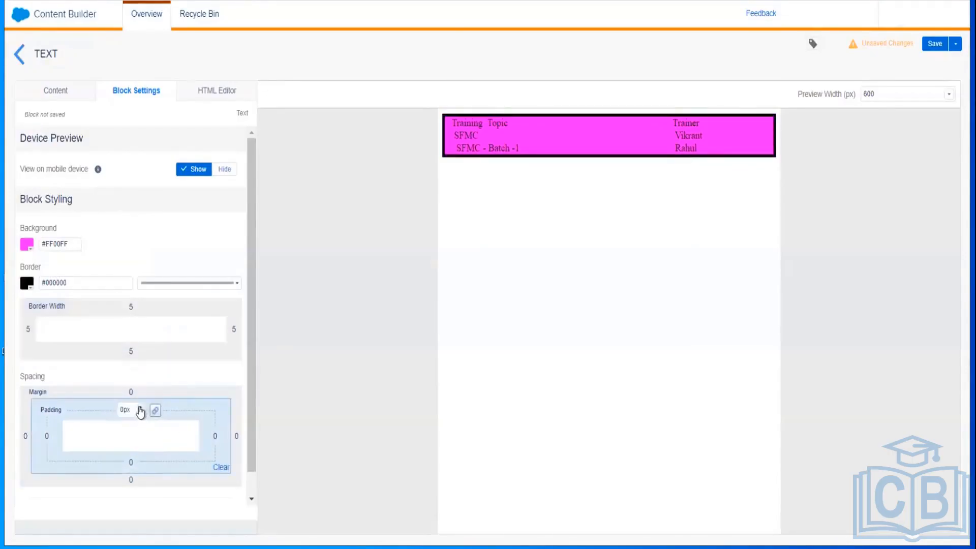
click(141, 408)
click(141, 408)
click(140, 407)
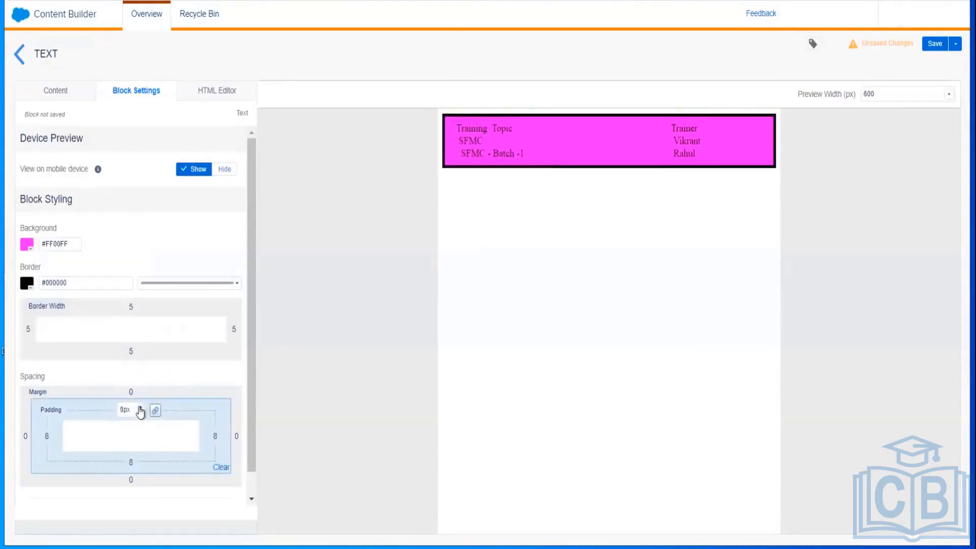
click(140, 408)
click(140, 408)
click(140, 408)
click(141, 407)
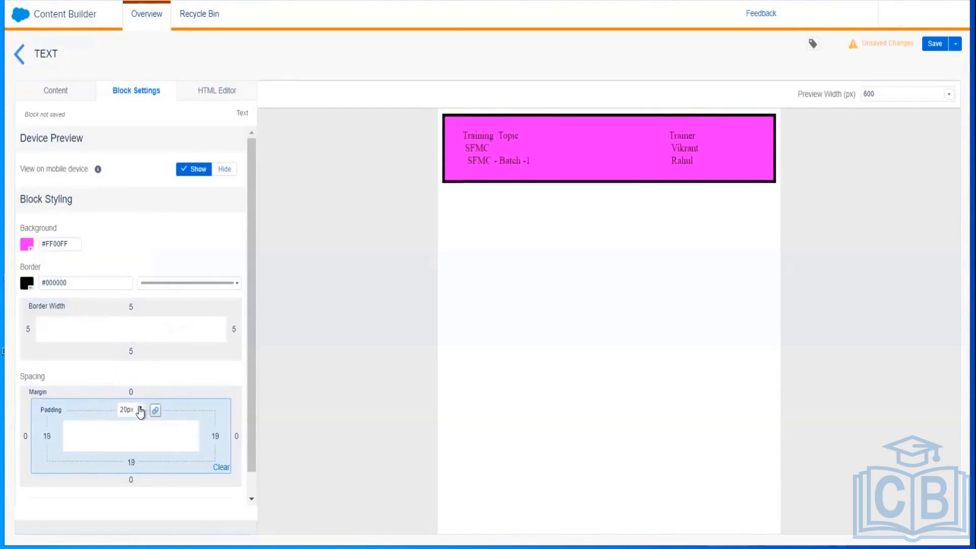
click(140, 407)
click(140, 407)
click(141, 408)
click(141, 407)
click(141, 407)
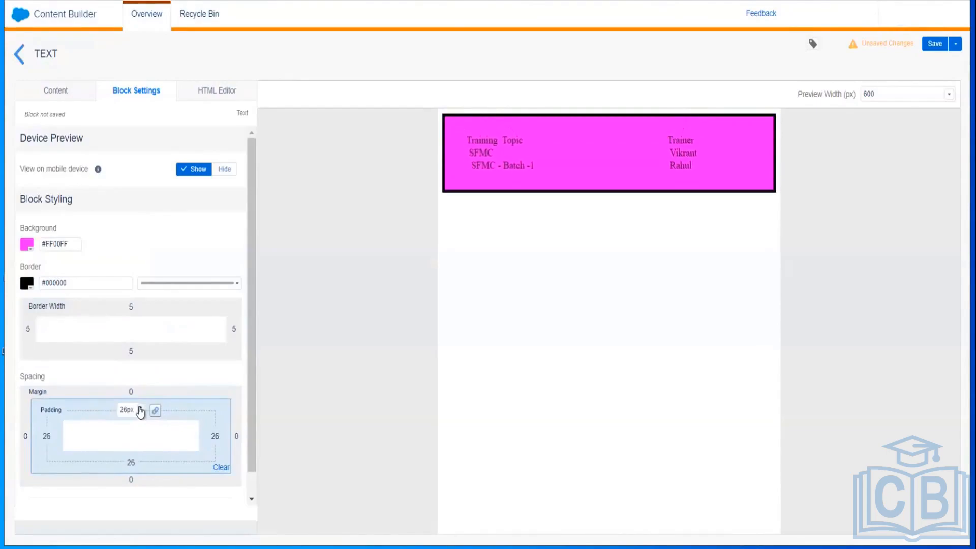
click(379, 233)
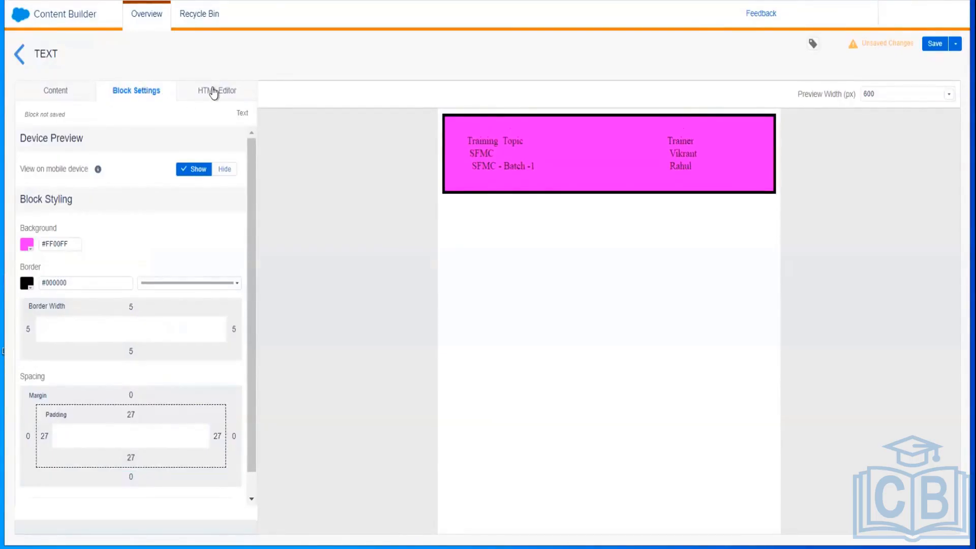
Step: View the block's HTML source and inspect the first table row's cell markup
click(213, 91)
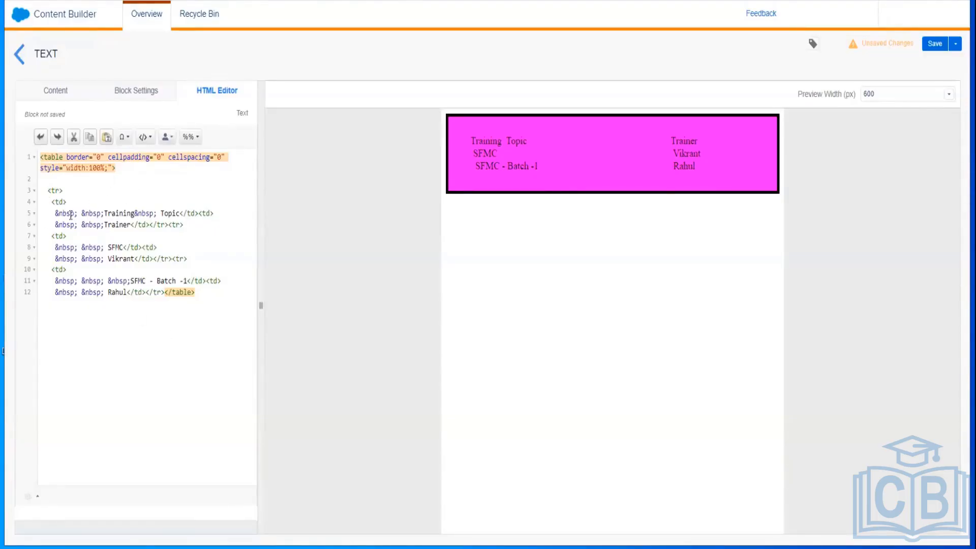
click(57, 197)
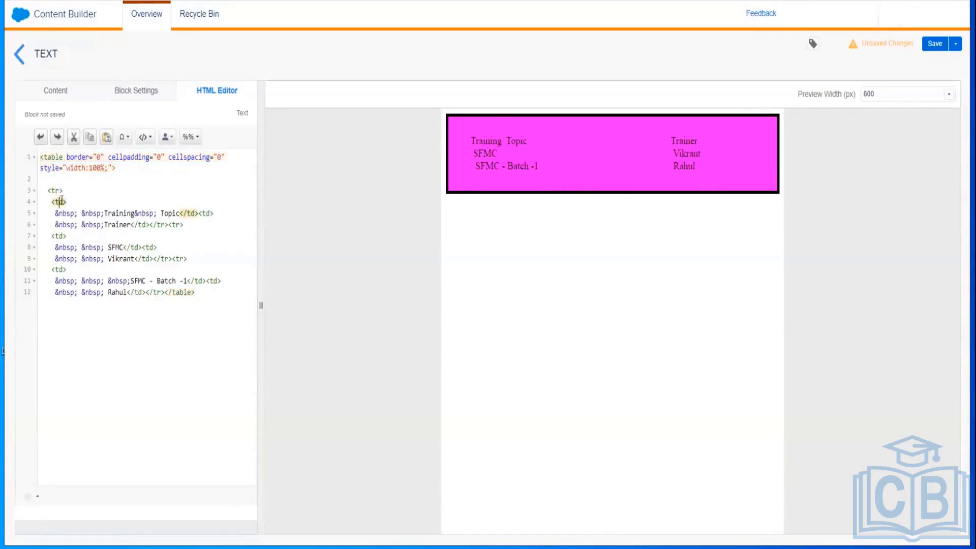
click(57, 189)
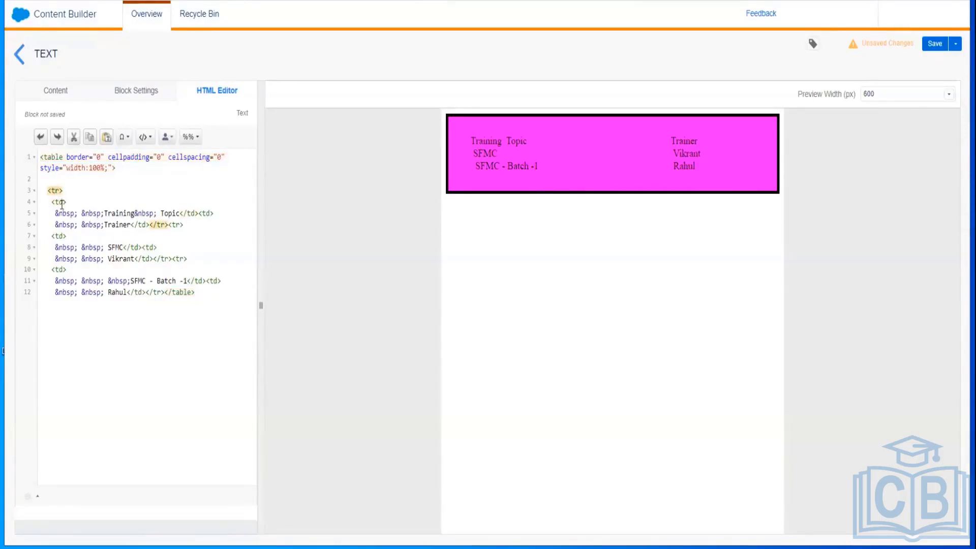
click(62, 204)
double_click(68, 213)
Step: Replace the spacing between Training and Topic on line 5 with pasted &nbsp; entities
click(195, 214)
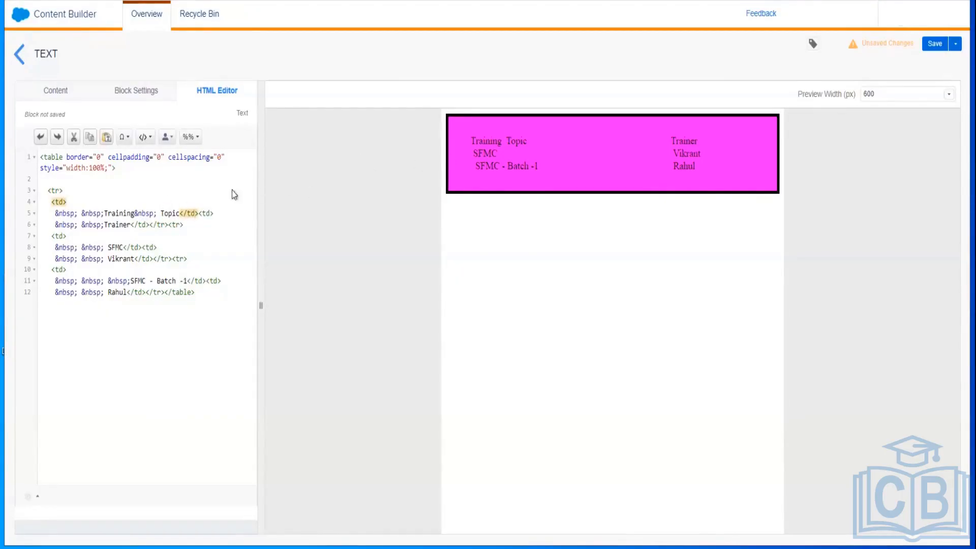
click(160, 213)
key(BackSpace)
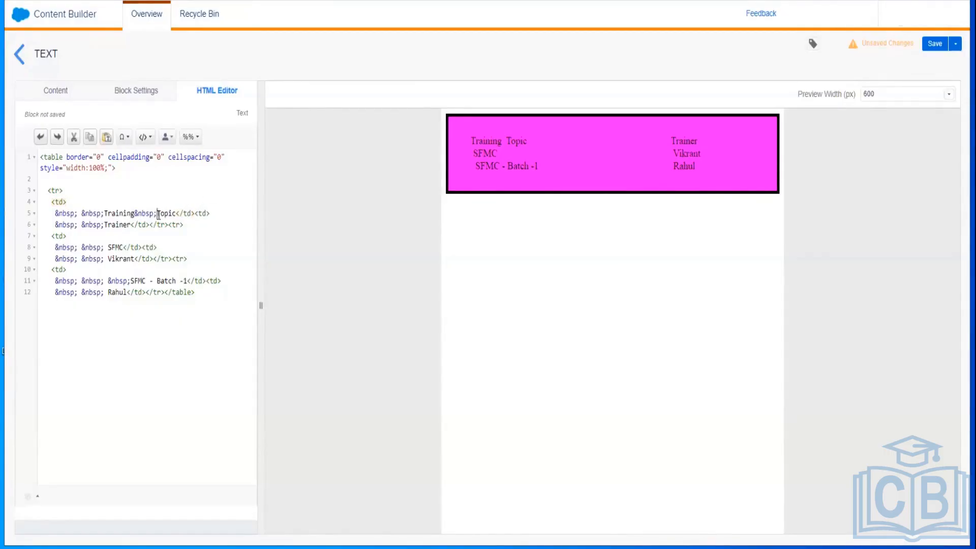
key(BackSpace)
key(BackSpace)
key(BackSpace)
key(BackSpace)
key(BackSpace)
key(BackSpace)
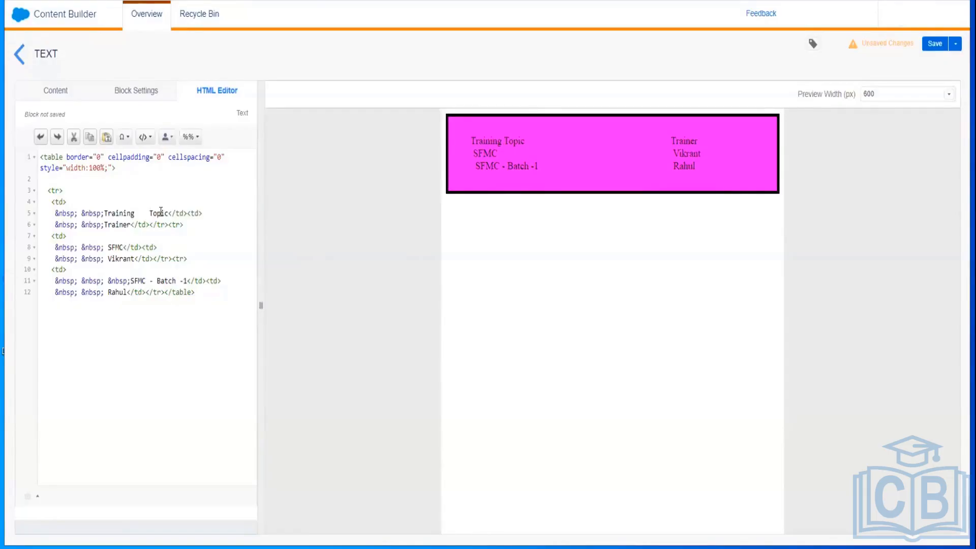
key(BackSpace)
key(BackSpace)
key(BackSpace)
key(BackSpace)
drag(81, 213, 51, 213)
key(ctrl+c)
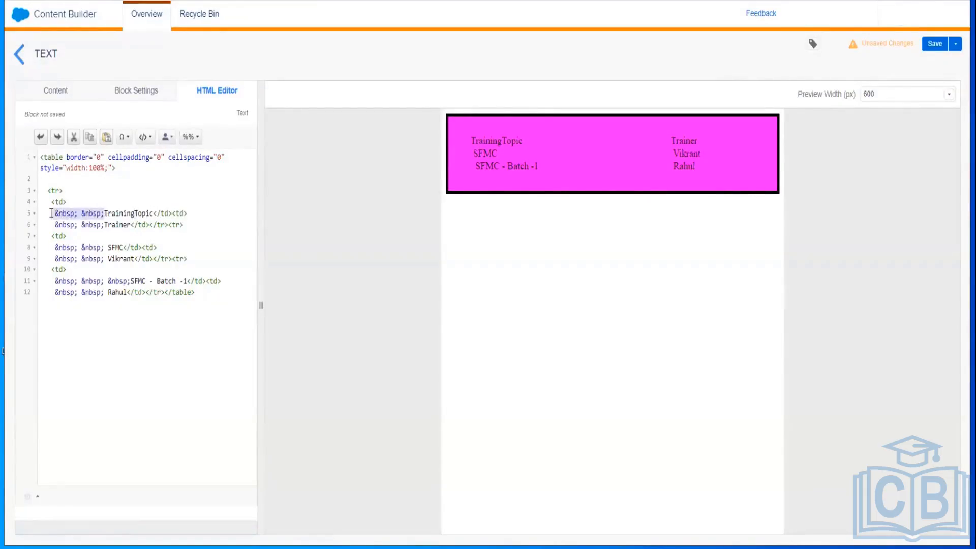
click(133, 213)
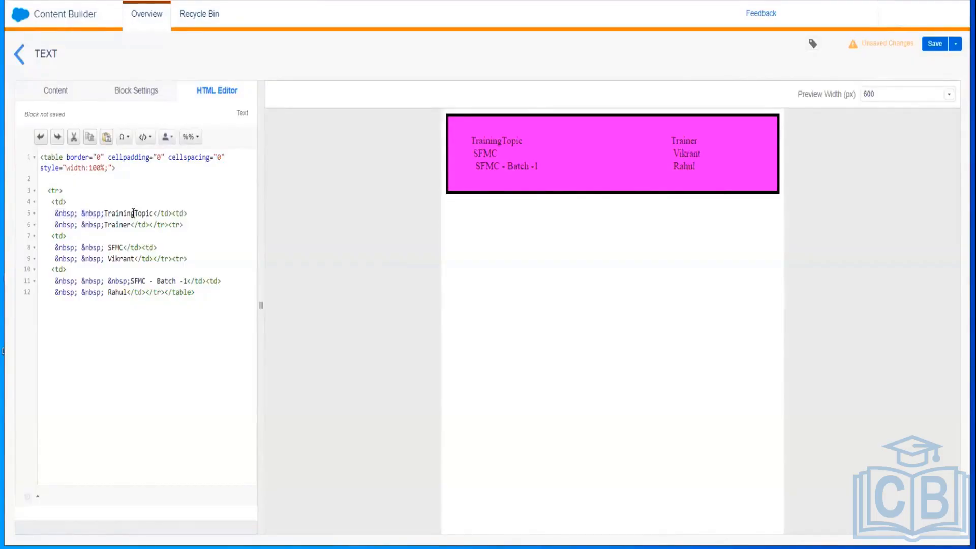
key(ctrl+v)
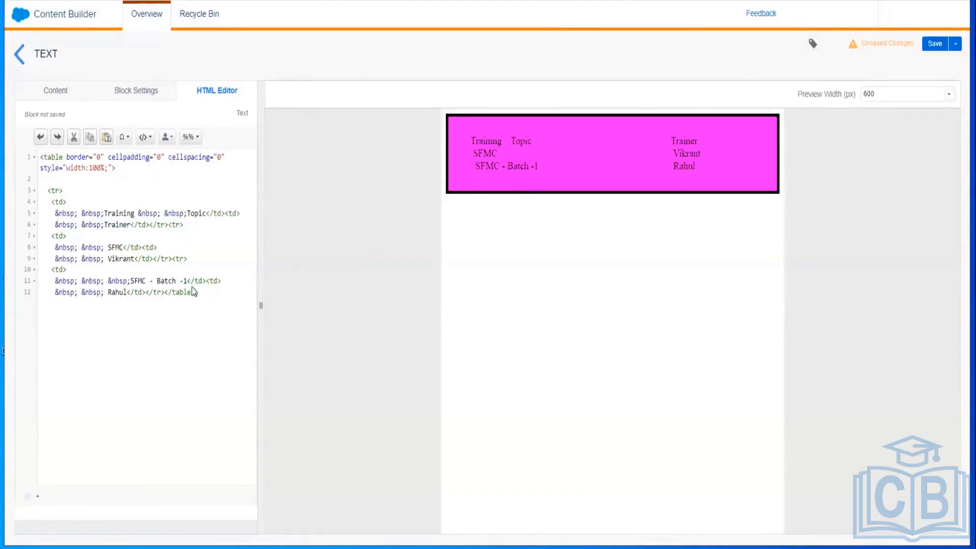
key(ctrl+minus)
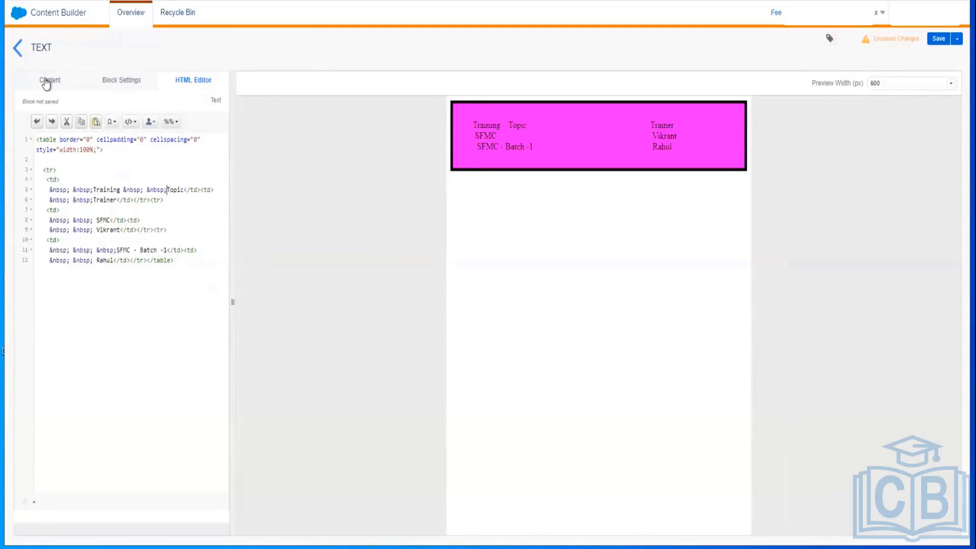
Step: Review the Content, Block Settings and HTML Editor views, then open the Create Text save dialog
click(46, 82)
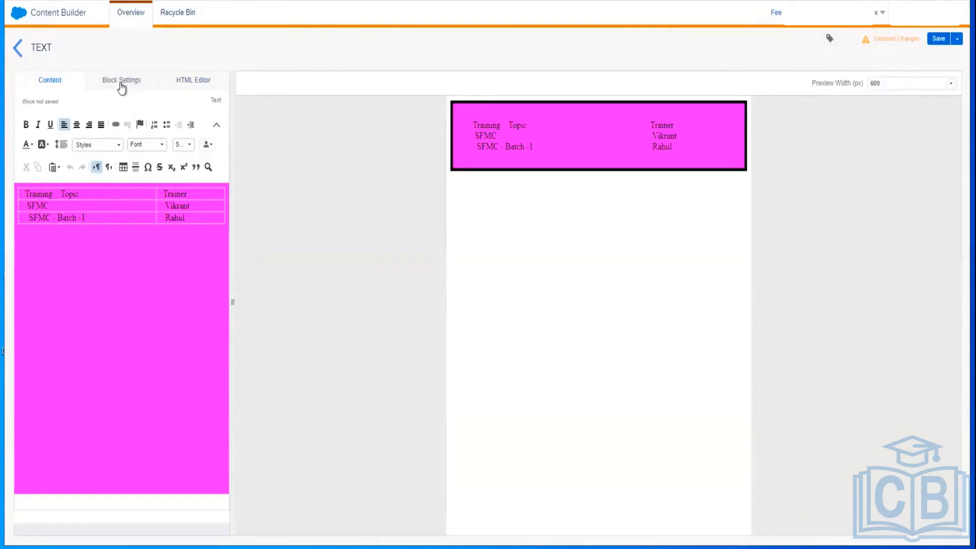
click(122, 87)
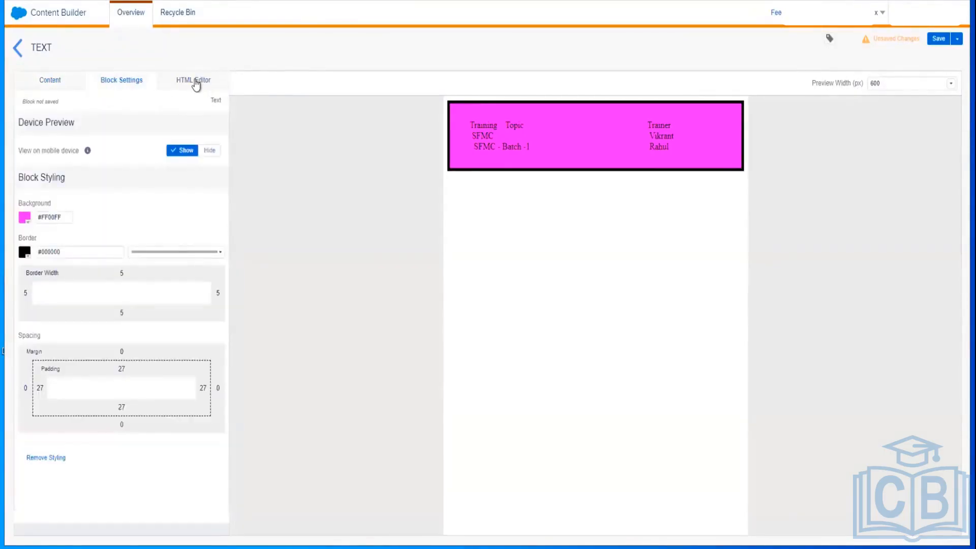
click(195, 81)
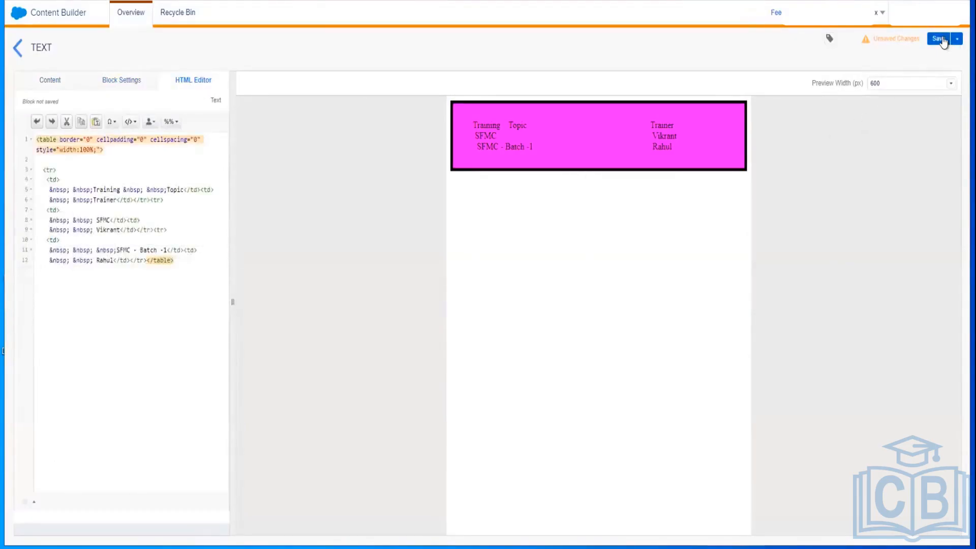
click(939, 39)
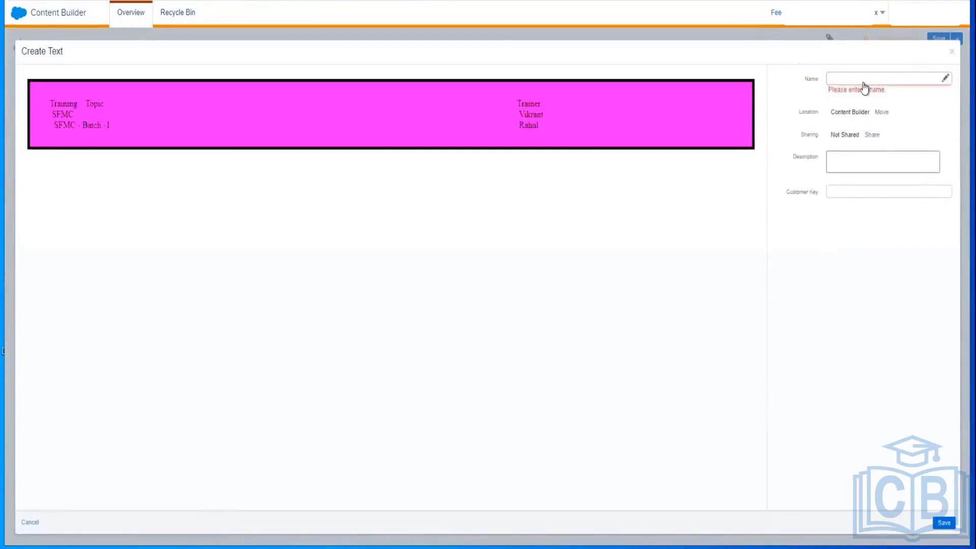
Step: Name the text block 'My SFMC Text CB' and save it
click(858, 77)
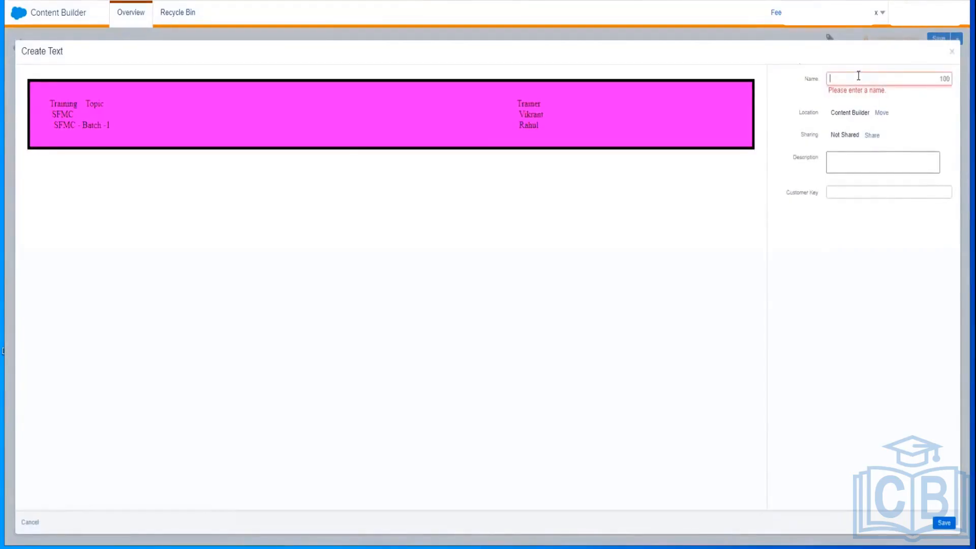
text(My S)
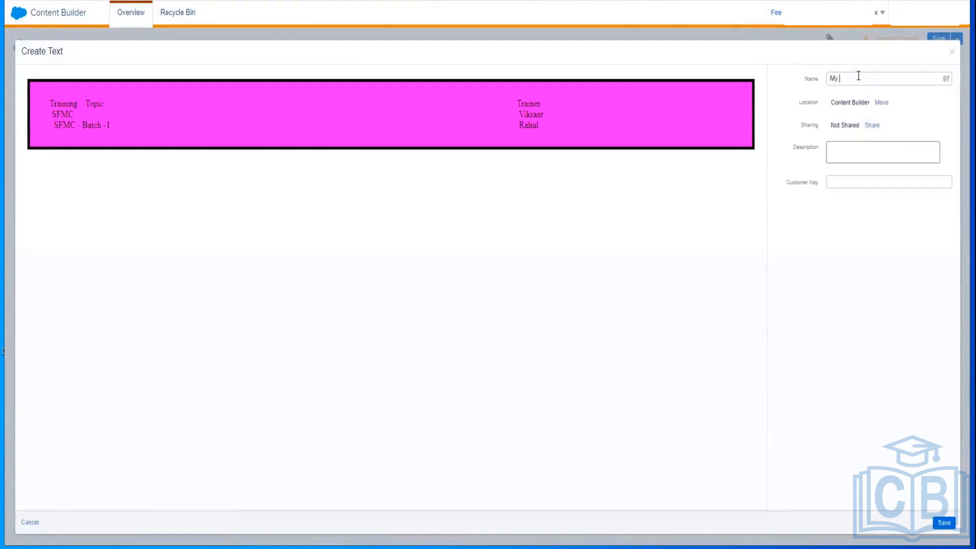
text(FMC Text CB)
click(946, 522)
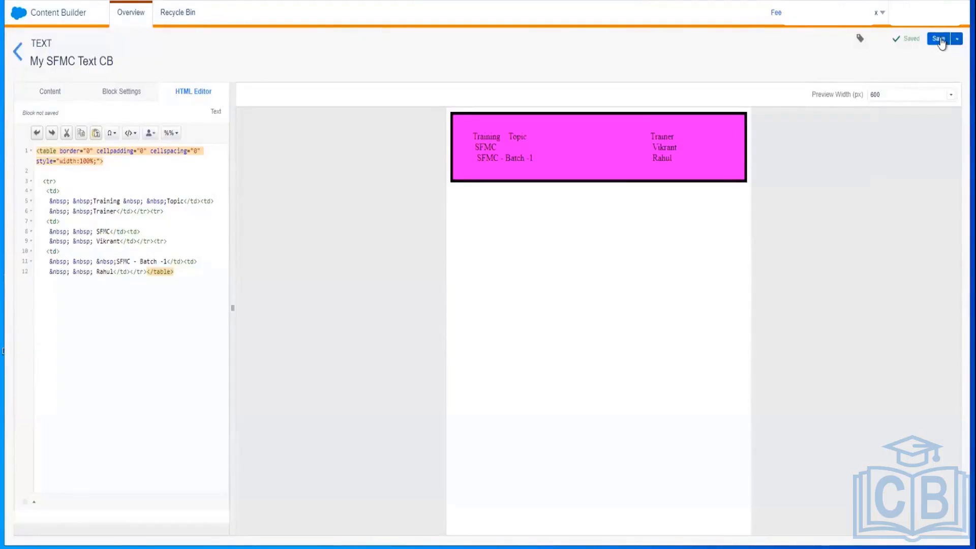
click(941, 40)
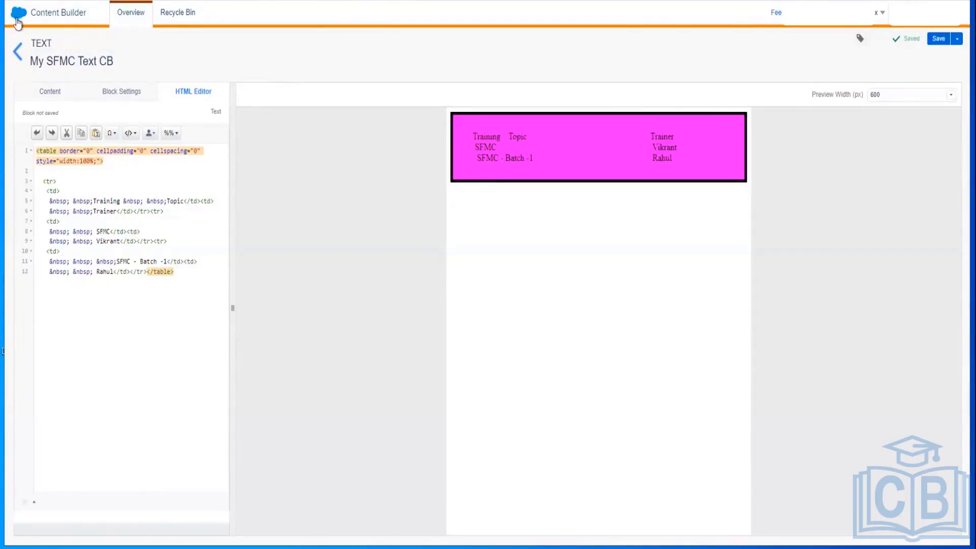
Step: Go back to the Content Builder item list, with My SFMC Text CB listed first
mouse_move(18, 19)
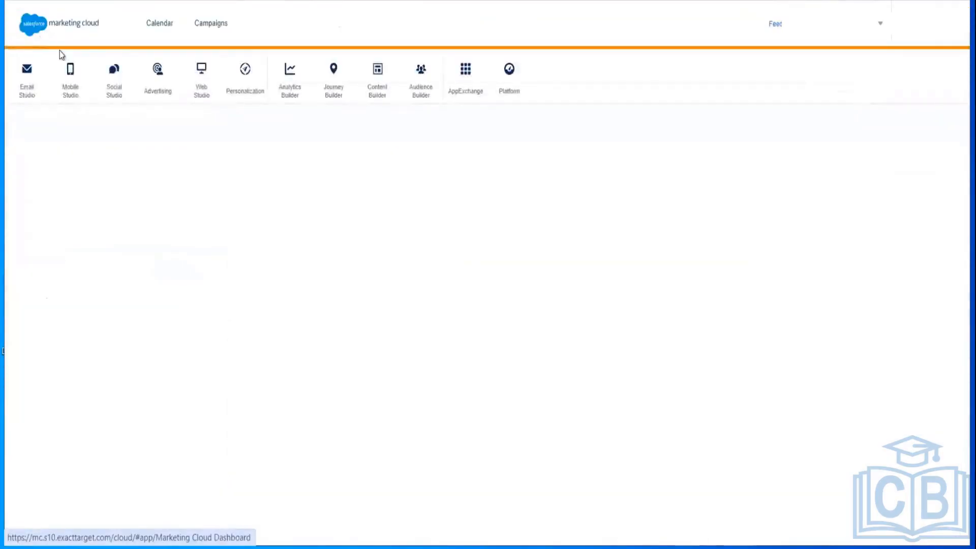
mouse_move(379, 93)
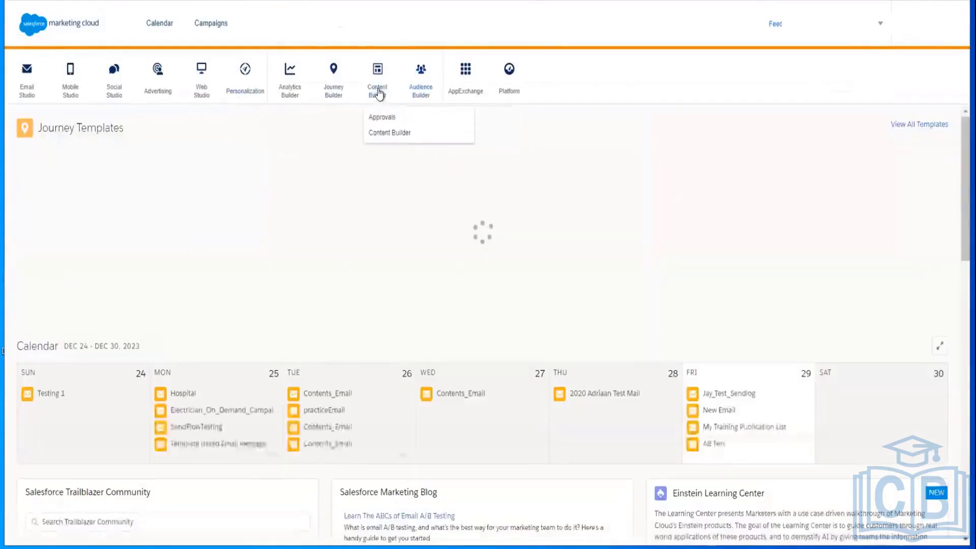
click(384, 132)
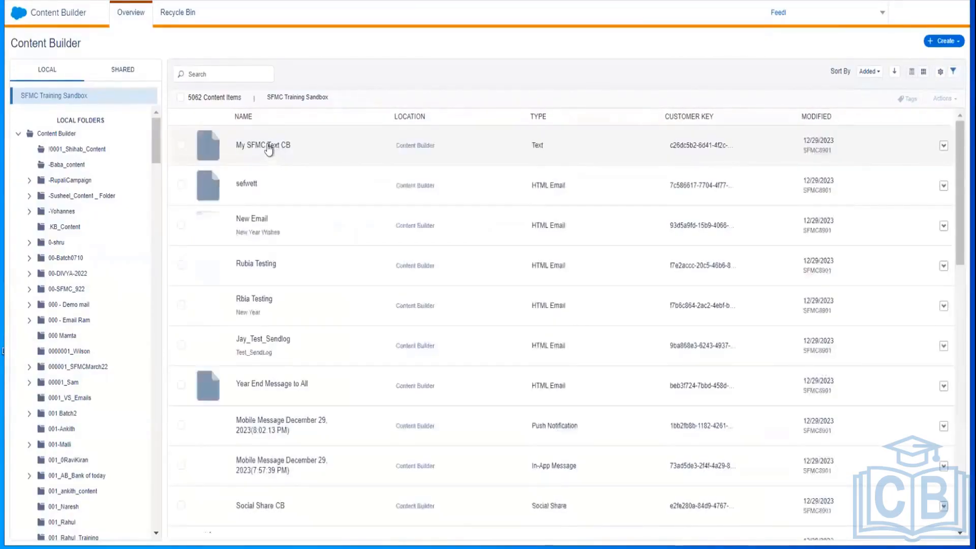
click(270, 147)
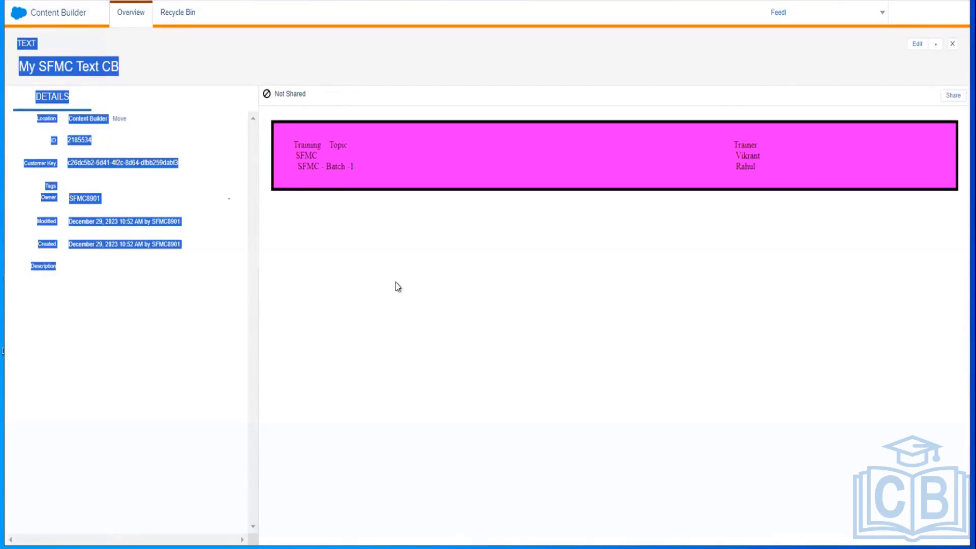
click(72, 19)
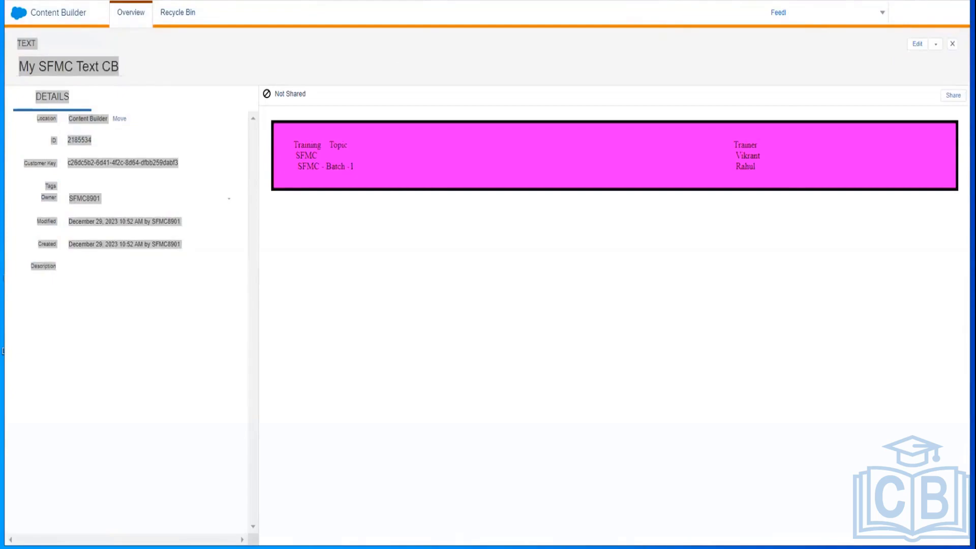
click(951, 44)
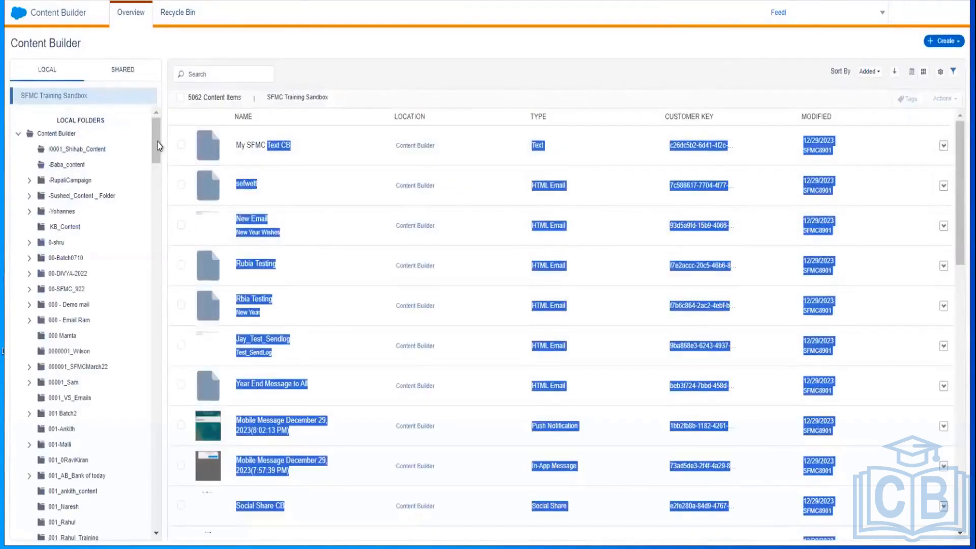
Step: Open the 001_ankith_content folder in the Local folder tree
drag(159, 146, 154, 182)
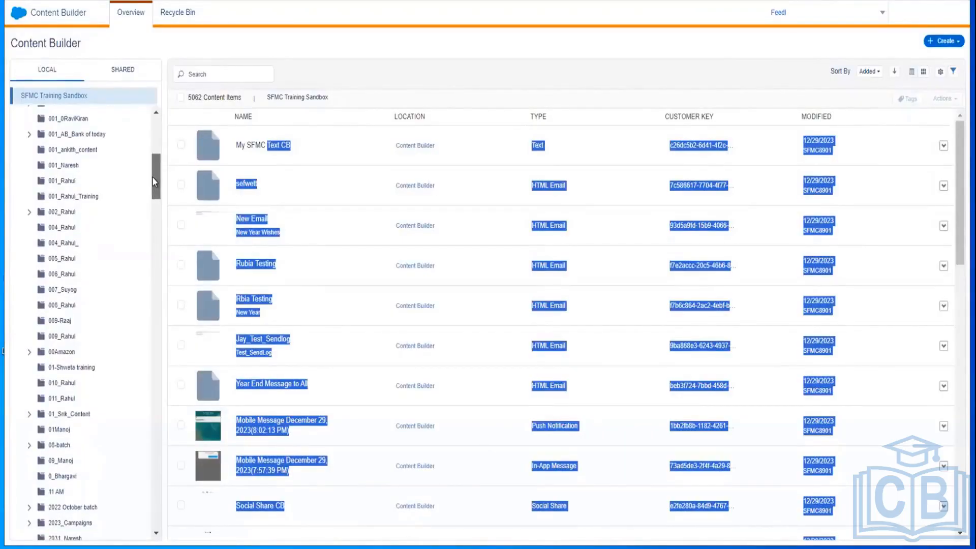
click(79, 151)
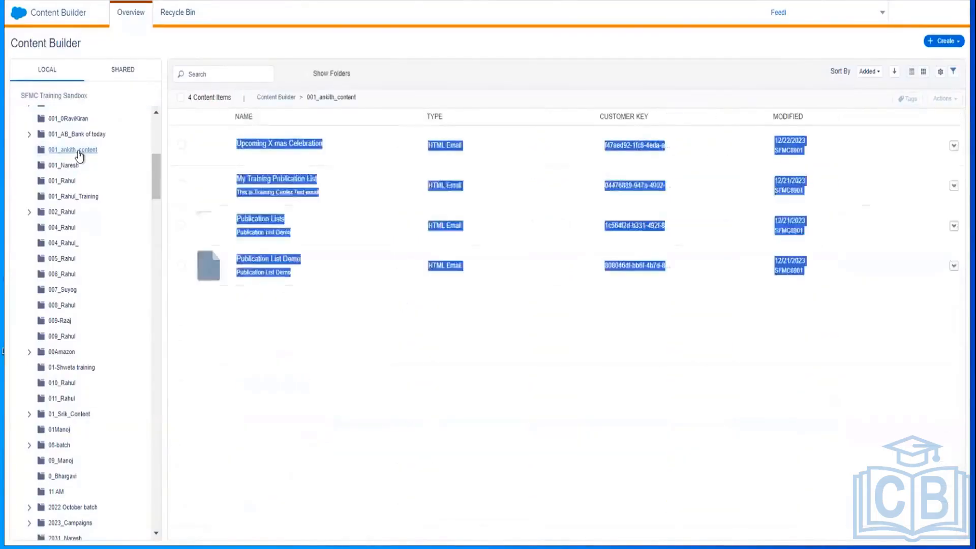
click(258, 345)
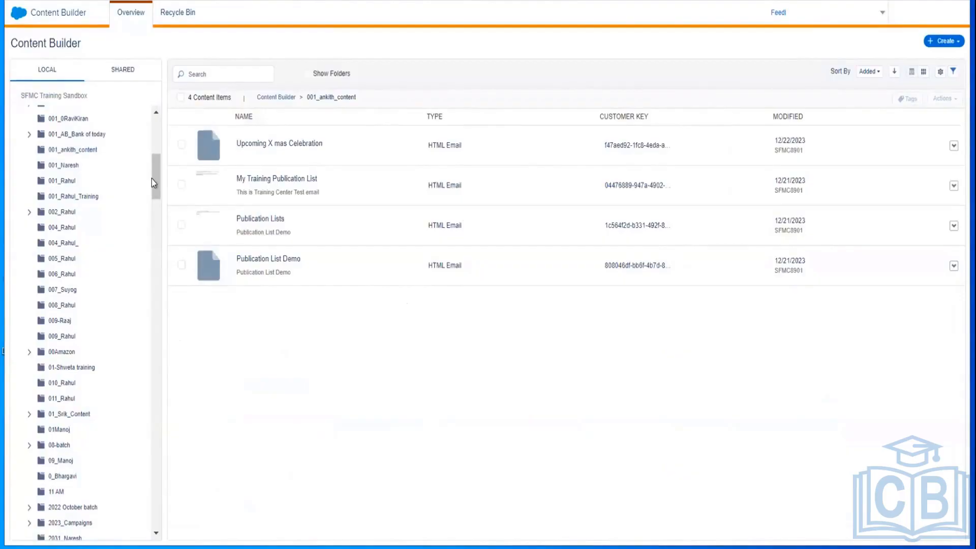
Step: Scroll the folder tree and open the folder listed after 001 Batch2
drag(155, 182, 151, 161)
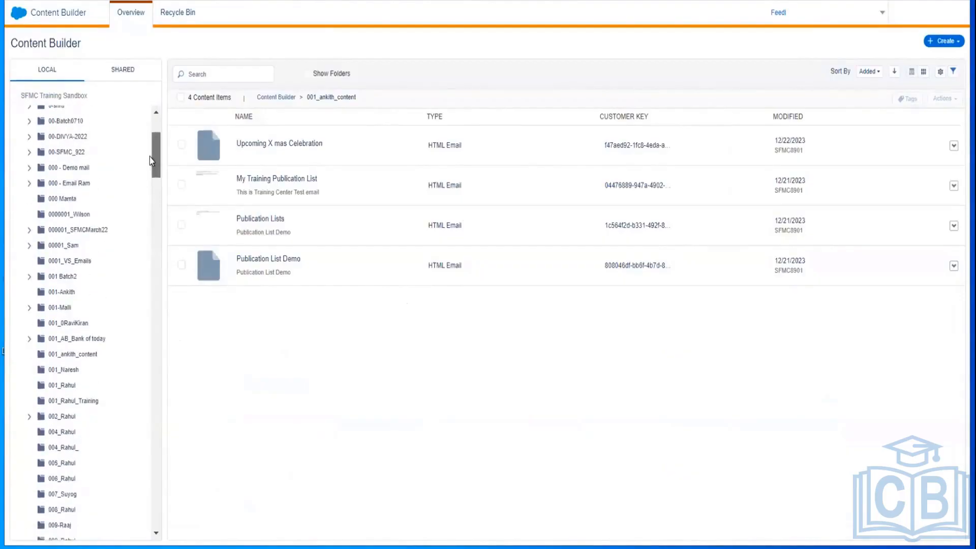
scroll(149, 157, up, 1)
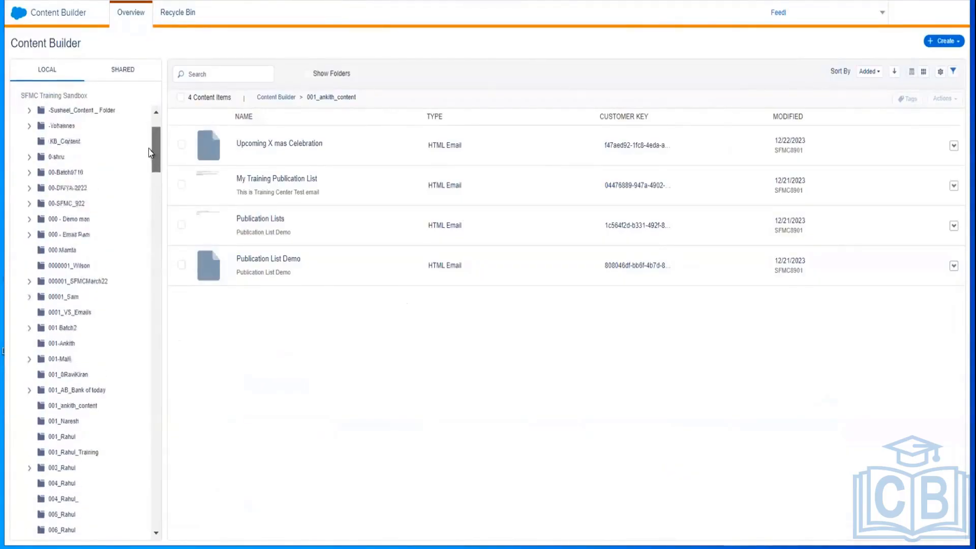
scroll(146, 158, down, 2)
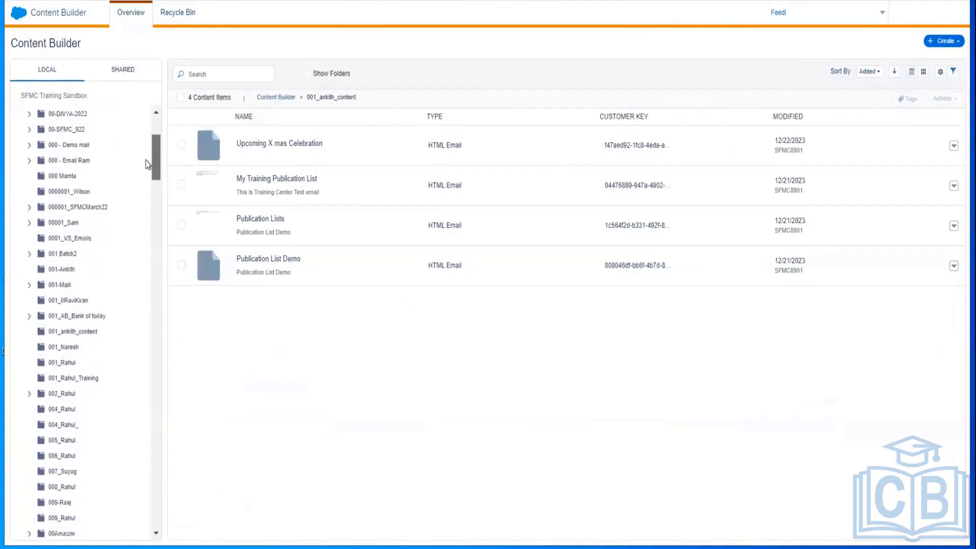
scroll(146, 148, up, 4)
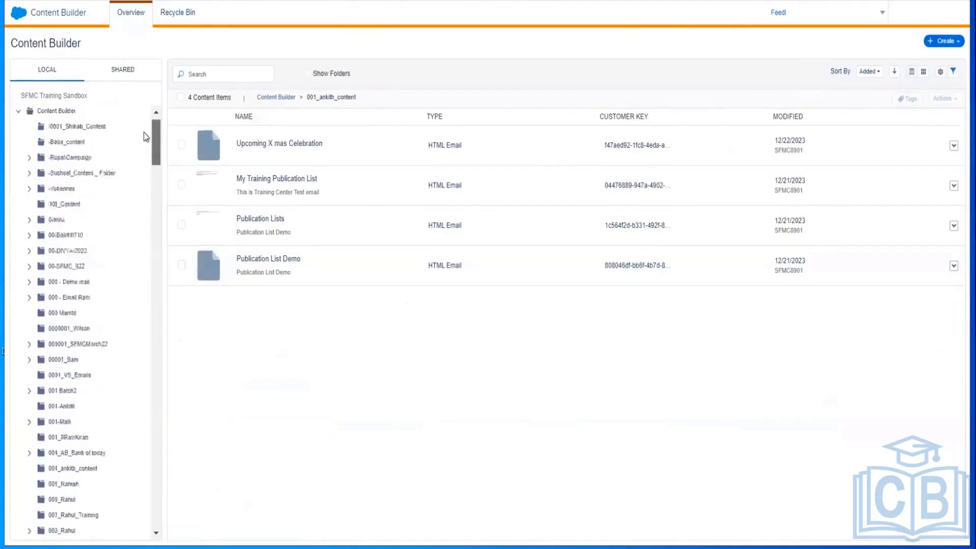
scroll(143, 156, down, 1)
scroll(143, 155, down, 2)
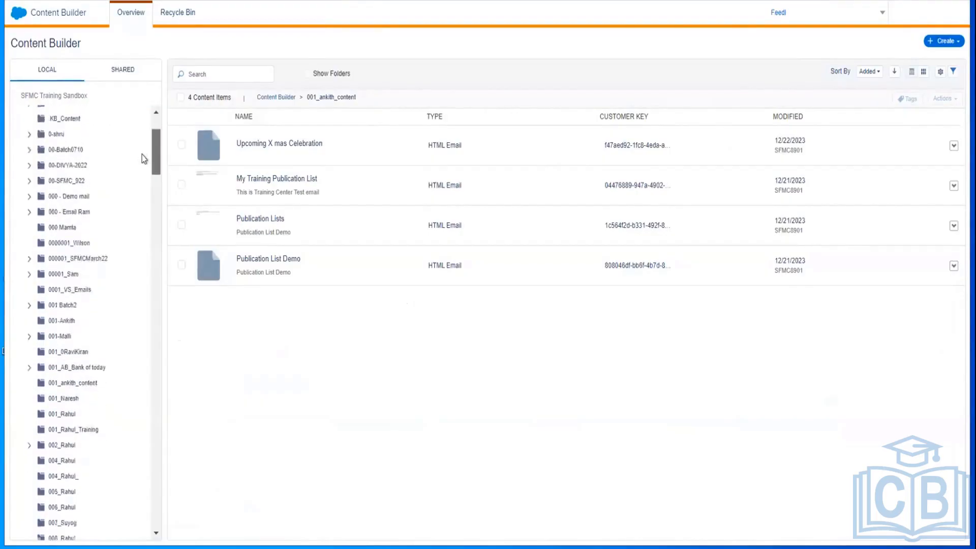
click(57, 322)
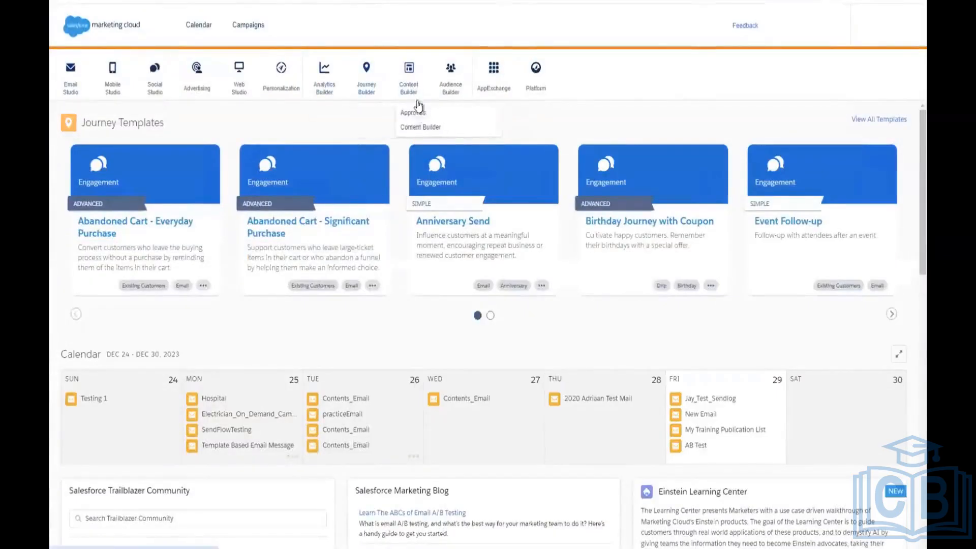
Step: Return to Content Builder and show the Create menu's Content Blocks options
click(421, 127)
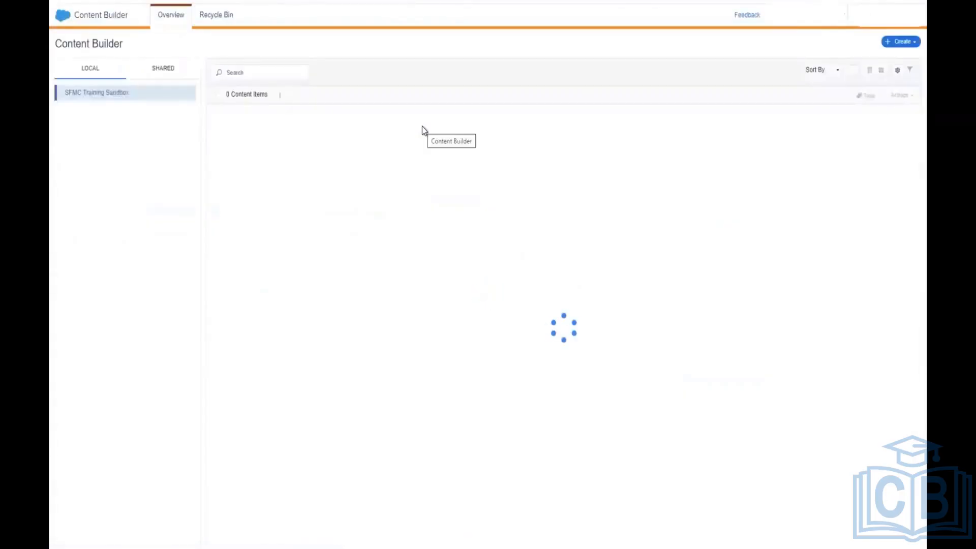
click(900, 44)
mouse_move(895, 105)
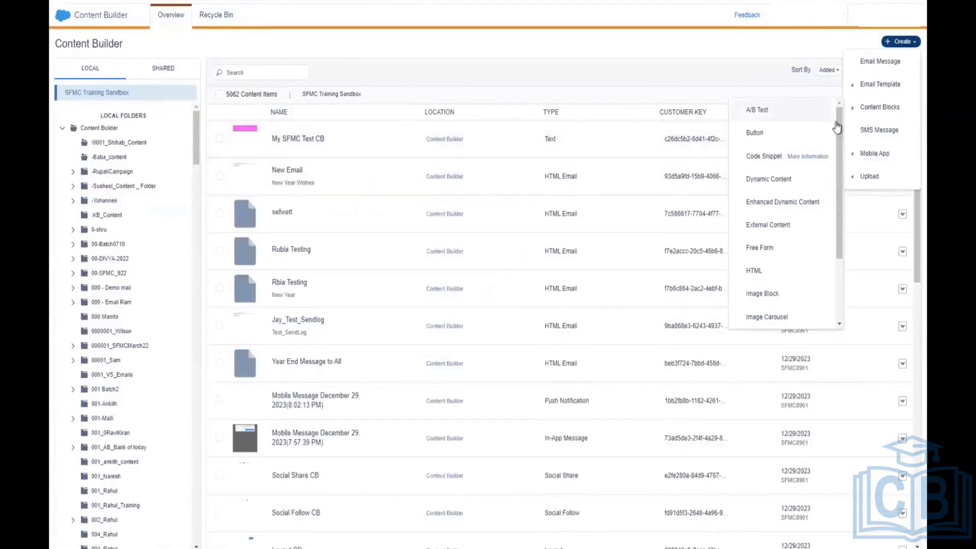
Step: Begin a new folder from a tree folder's menu, then cancel that form
scroll(133, 232, down, 1)
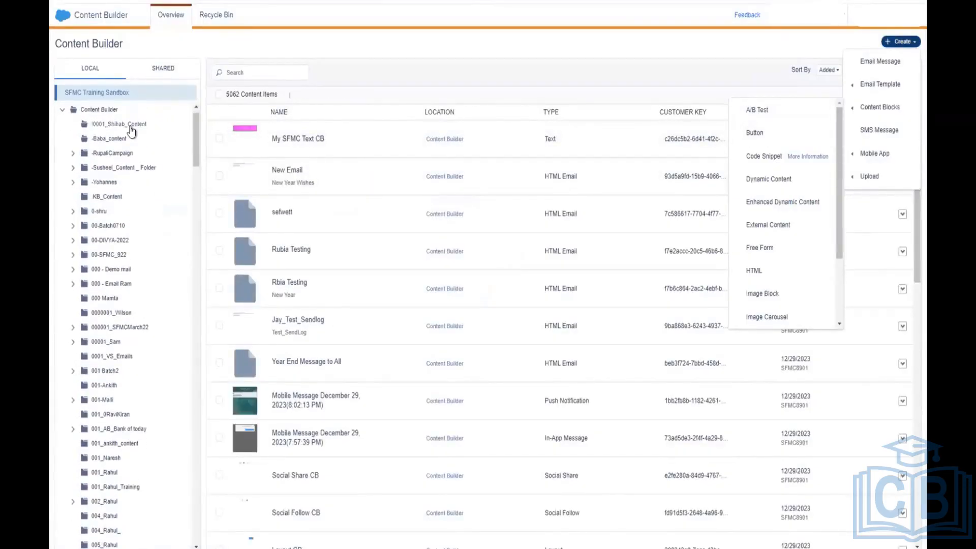
right_click(132, 130)
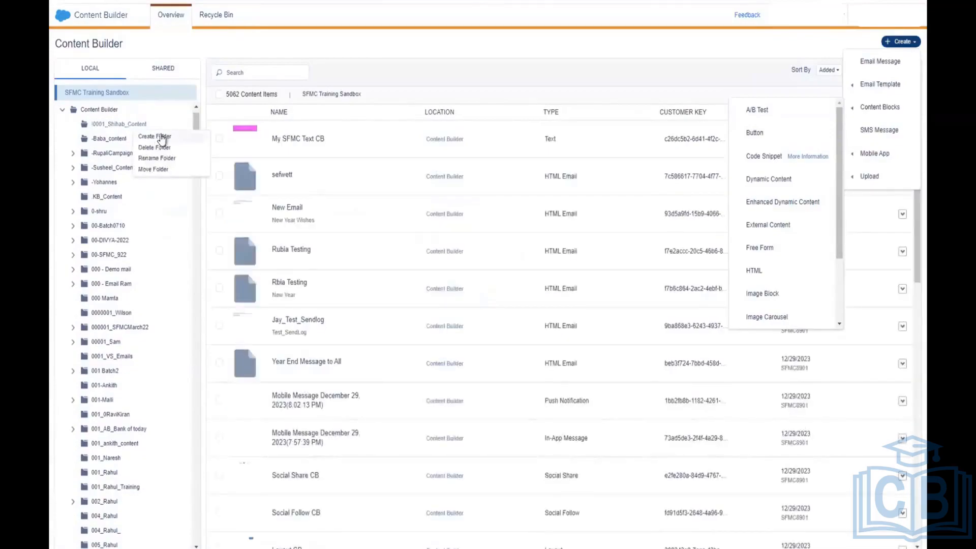
click(159, 135)
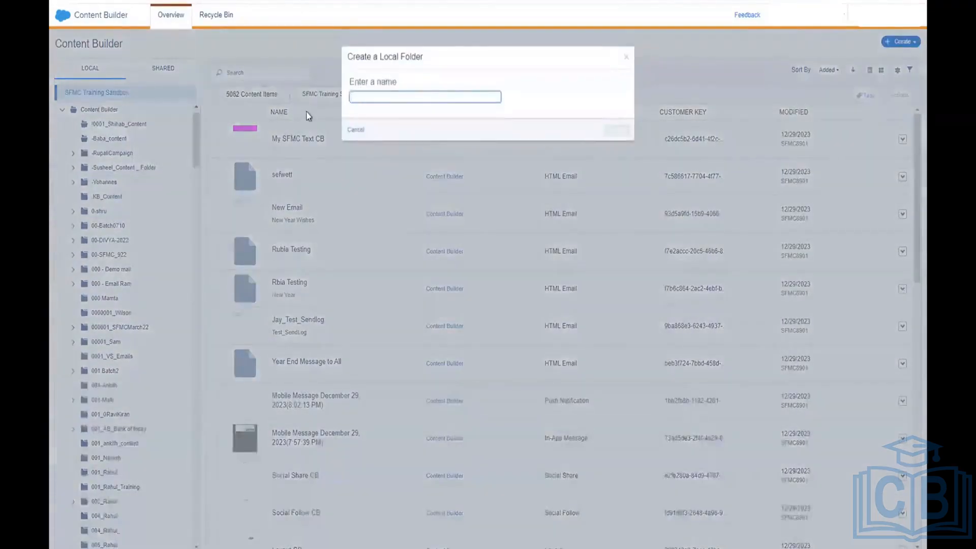
key(Escape)
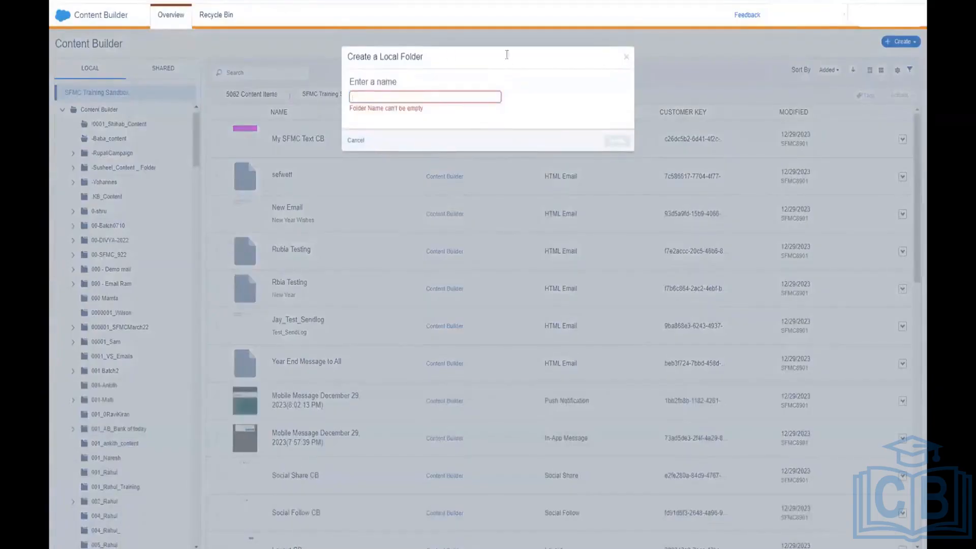
click(627, 60)
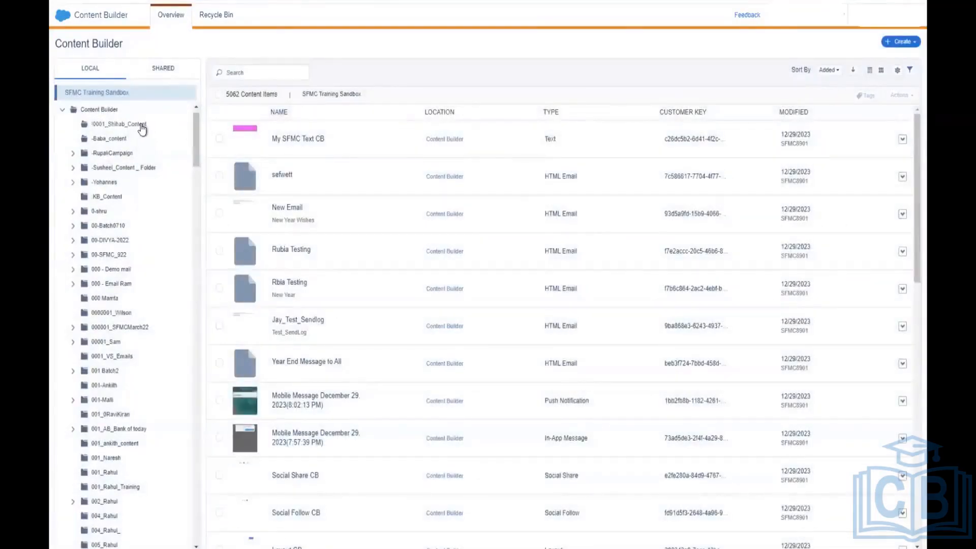
click(142, 127)
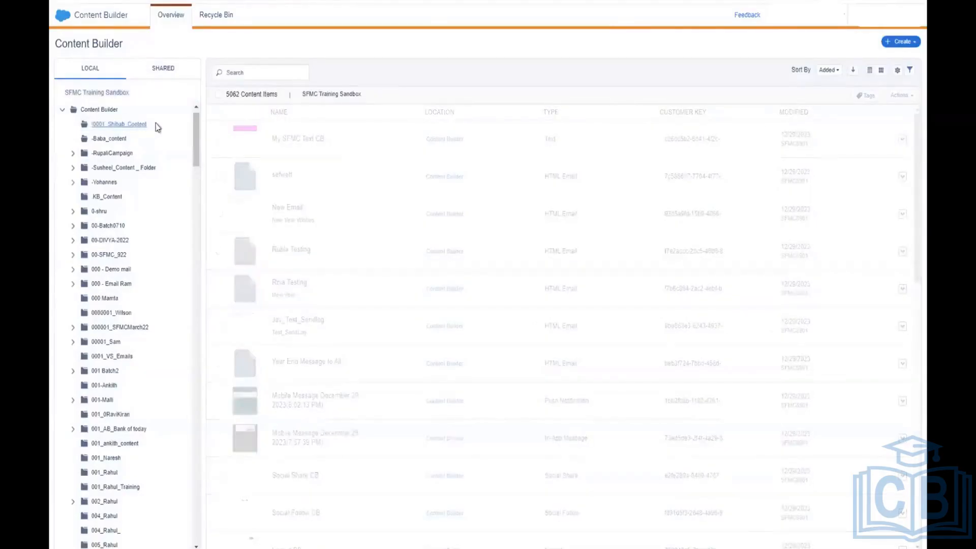
Step: Start a new folder under the Content Builder root and enter the name 'Rubia Content Blocks'
right_click(115, 110)
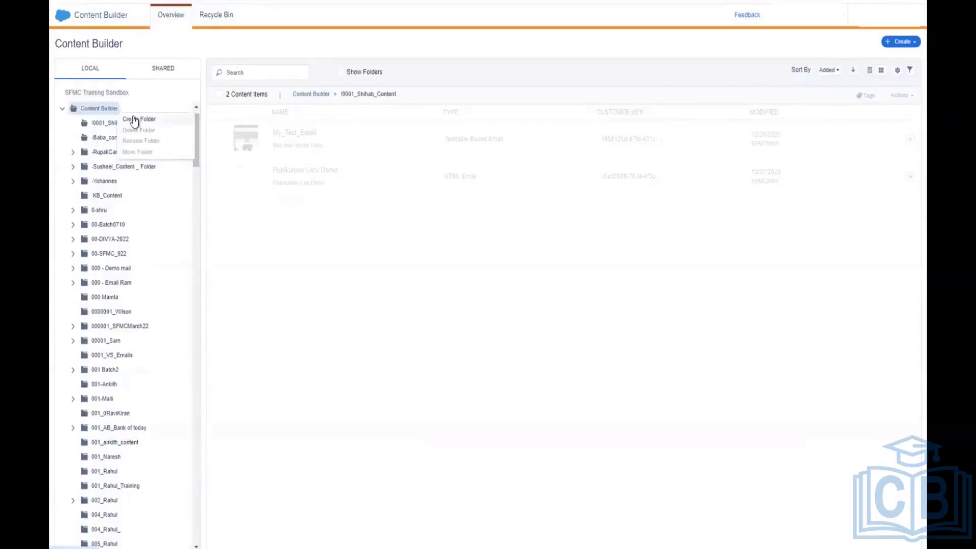
click(134, 120)
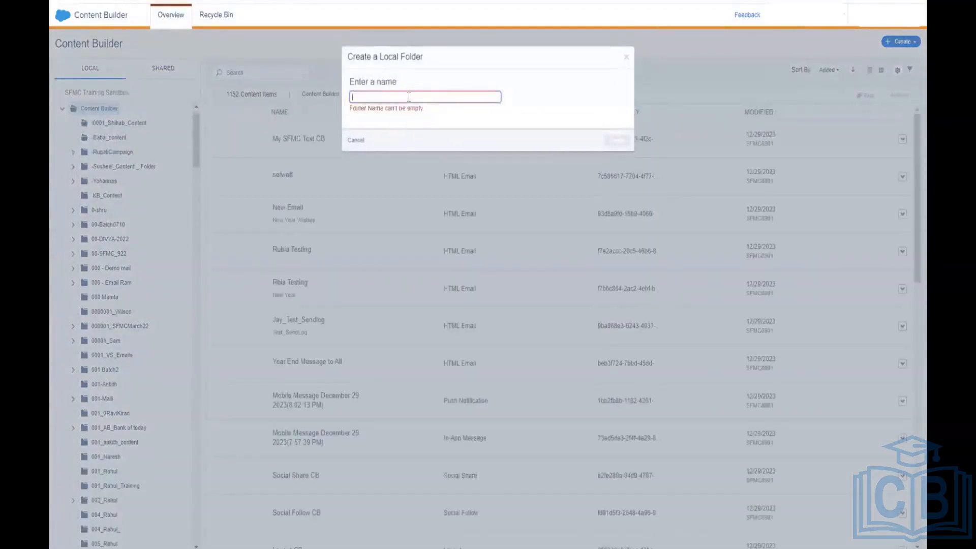
text(ru)
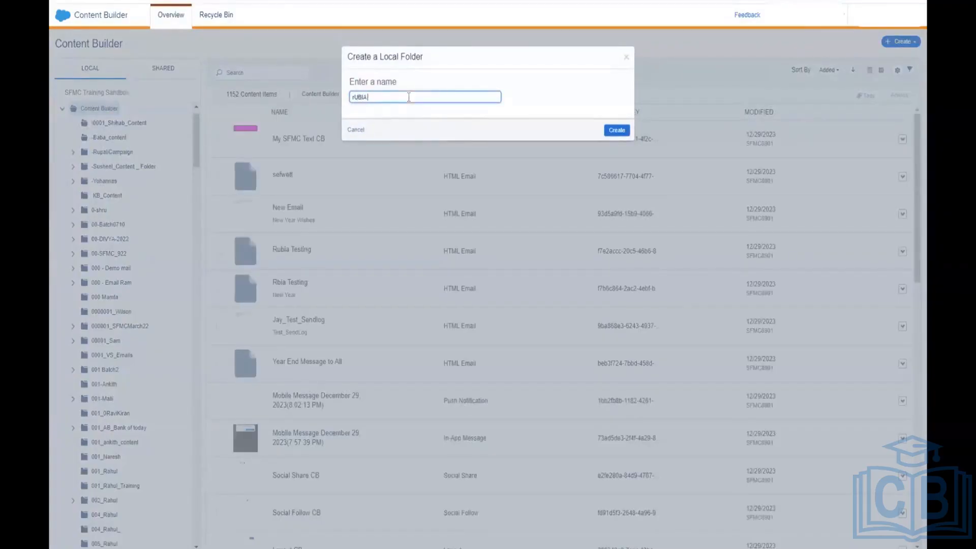
key(BackSpace)
key(BackSpace)
text(Rubia Contnet B)
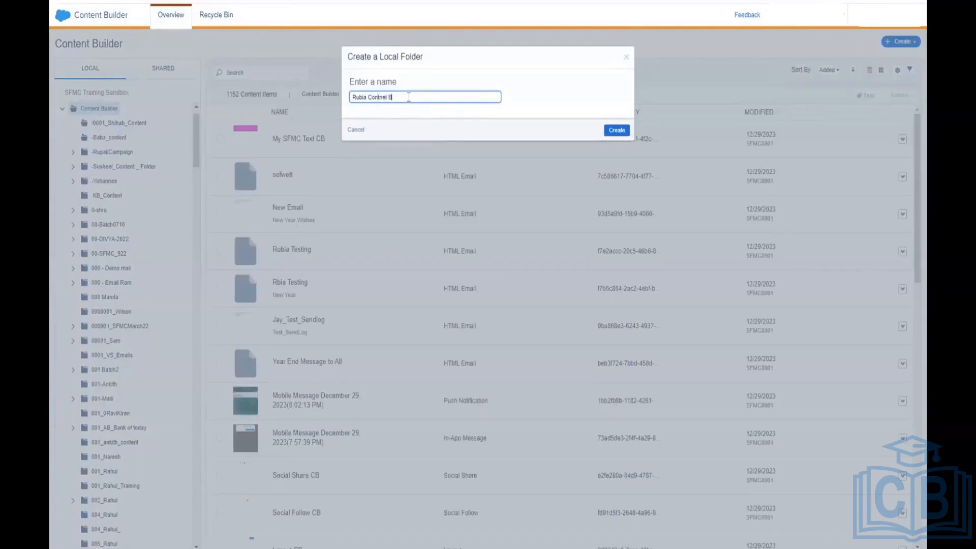
text(ks)
key(Delete)
Step: Correct the spelling of 'Rubia Content Blocks' and create the folder
text(e)
key(Delete)
text(n)
click(612, 134)
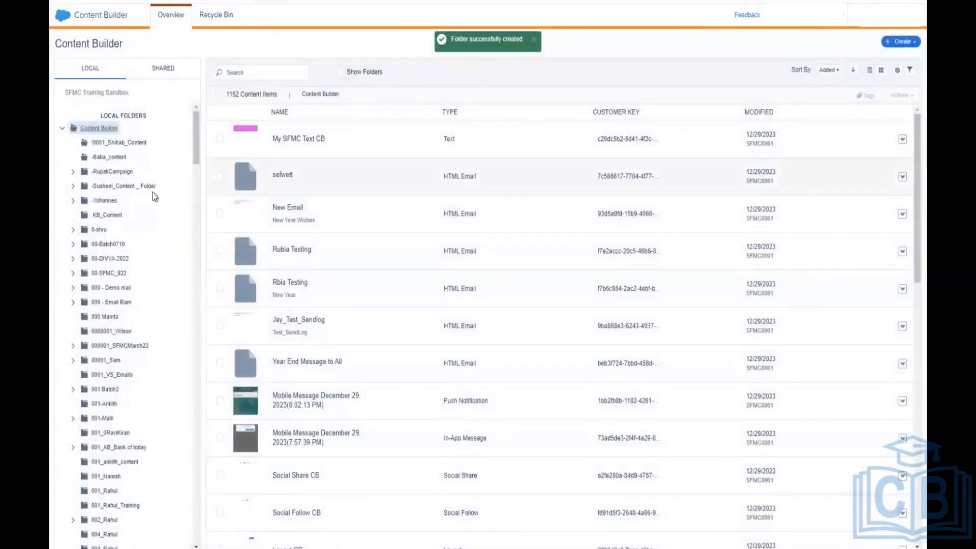
Step: Scroll the local folder tree to find Rubia Content Blocks between rosalin_2022 and sagar
scroll(126, 233, down, 5)
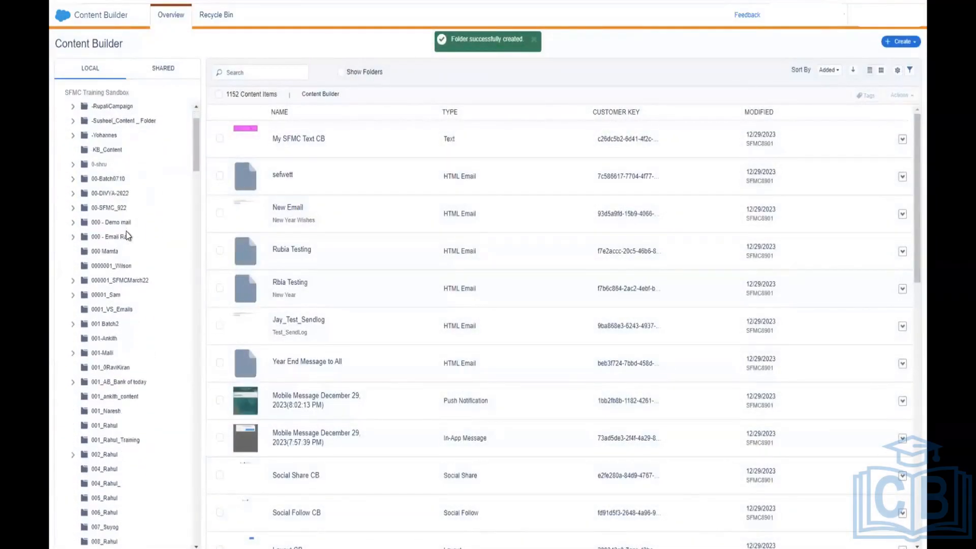
scroll(126, 231, down, 8)
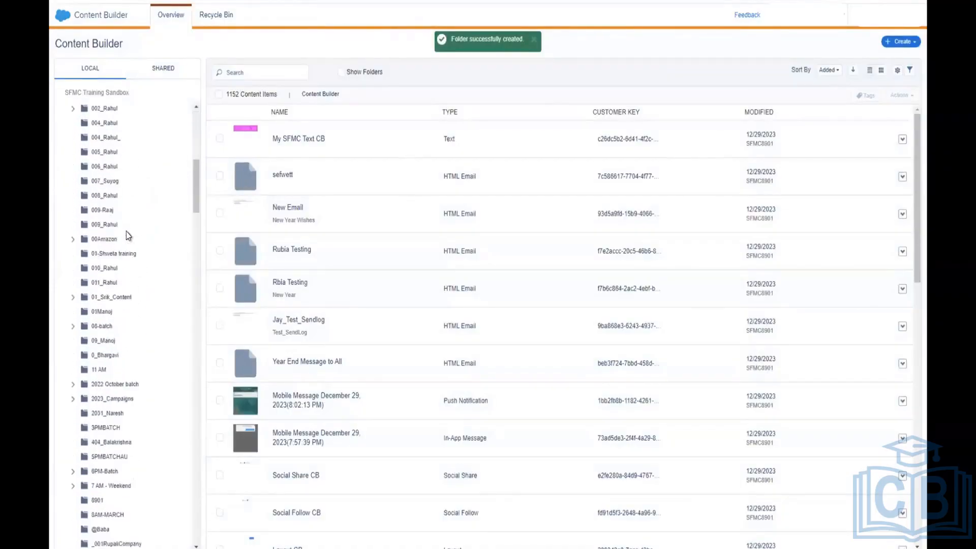
scroll(126, 231, down, 1)
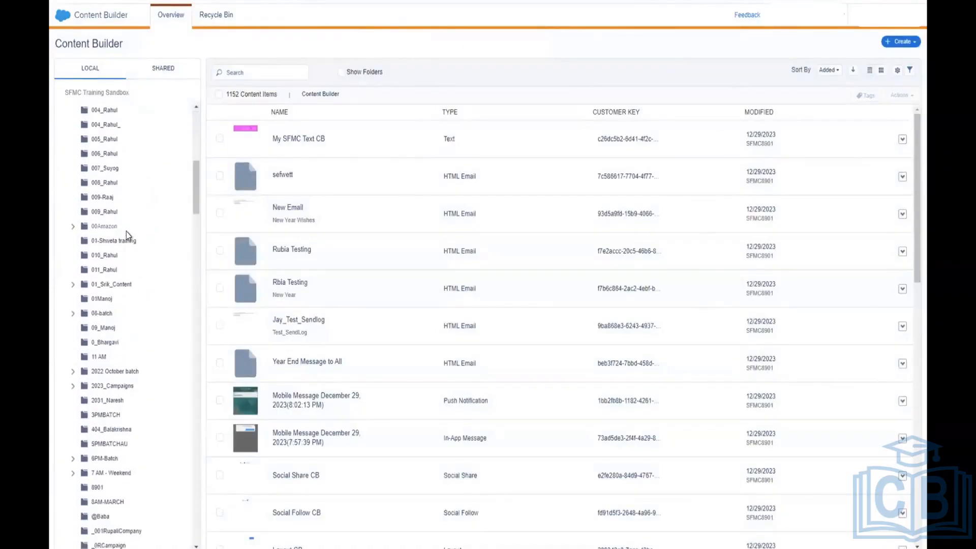
scroll(126, 230, down, 3)
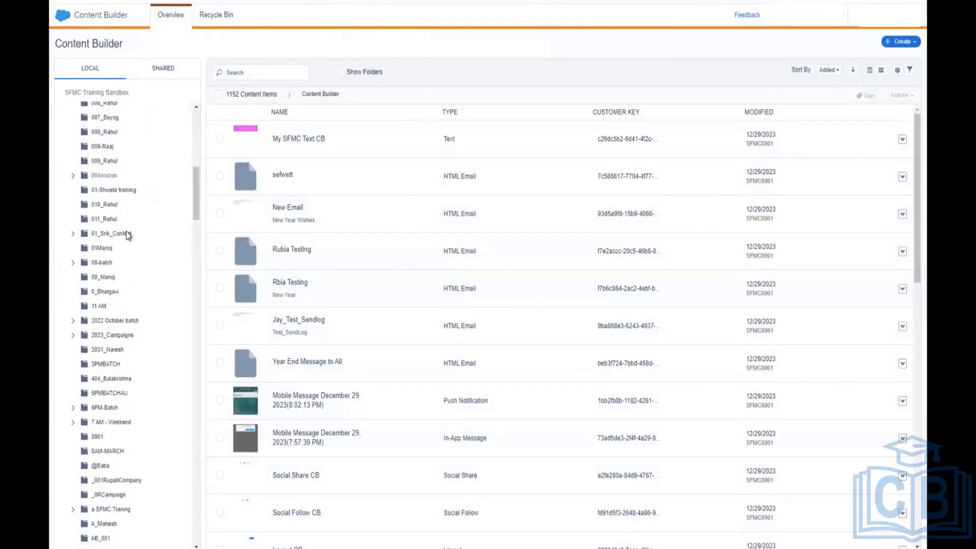
scroll(126, 230, down, 4)
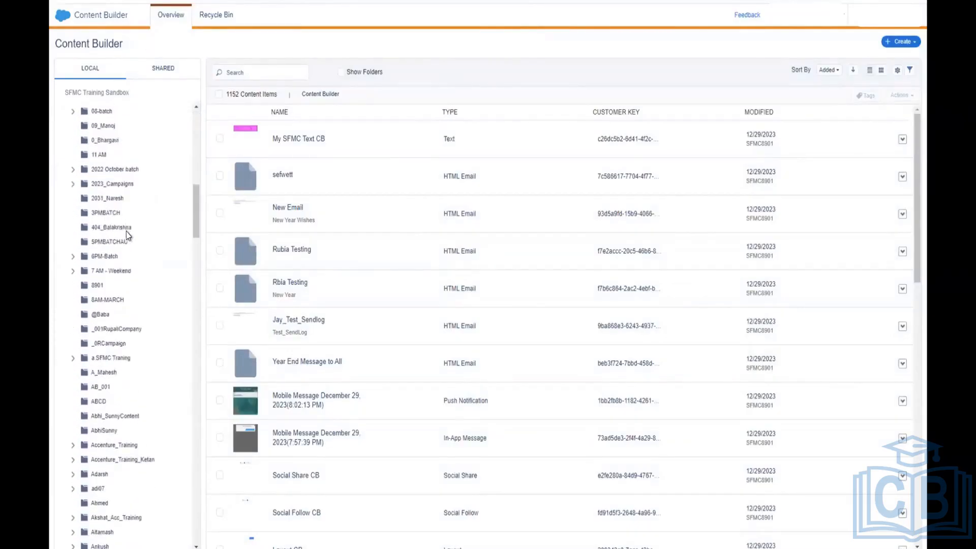
scroll(127, 377, down, 9)
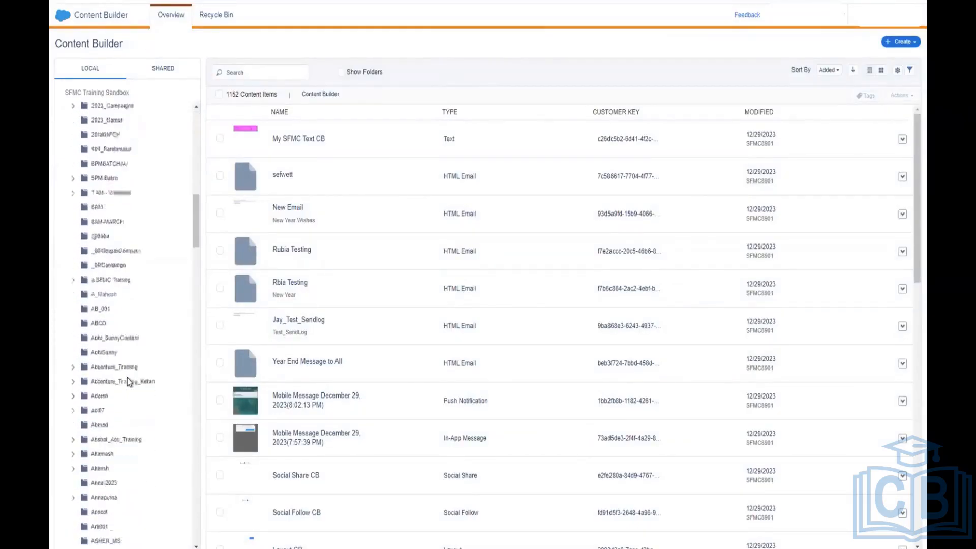
scroll(127, 378, down, 20)
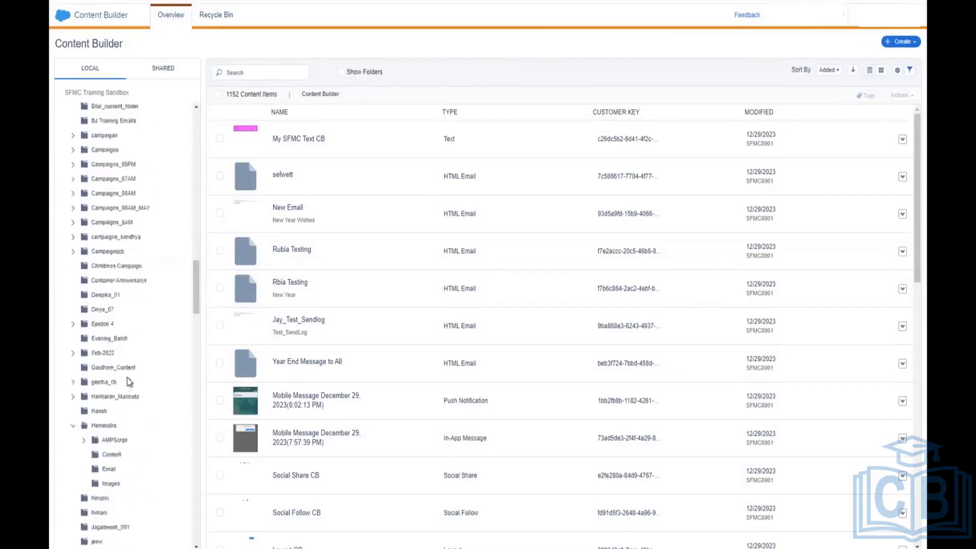
scroll(127, 377, down, 6)
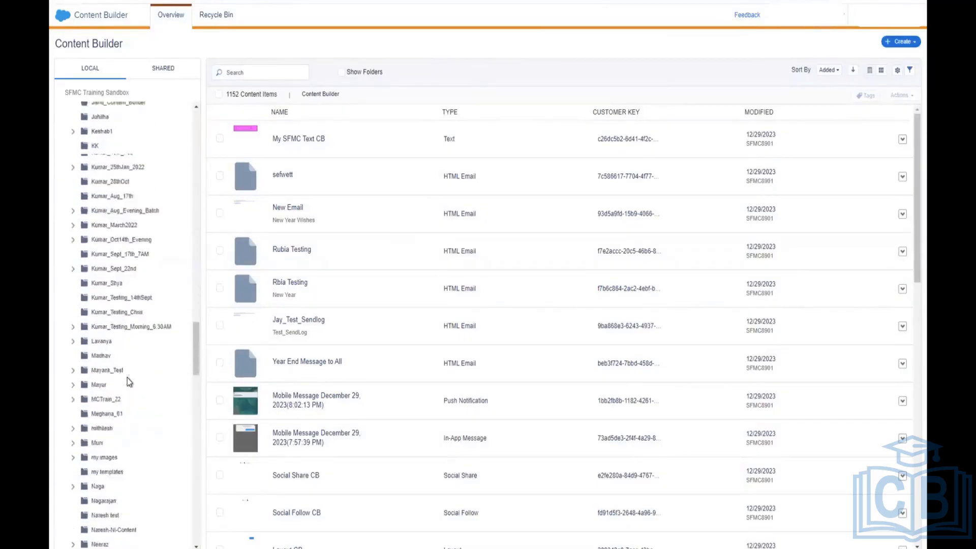
scroll(127, 377, down, 8)
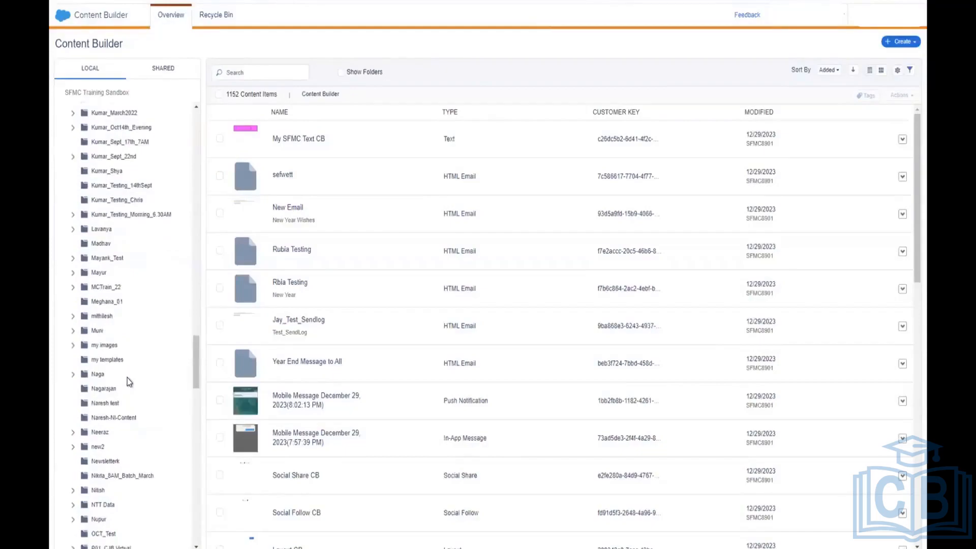
scroll(127, 381, down, 8)
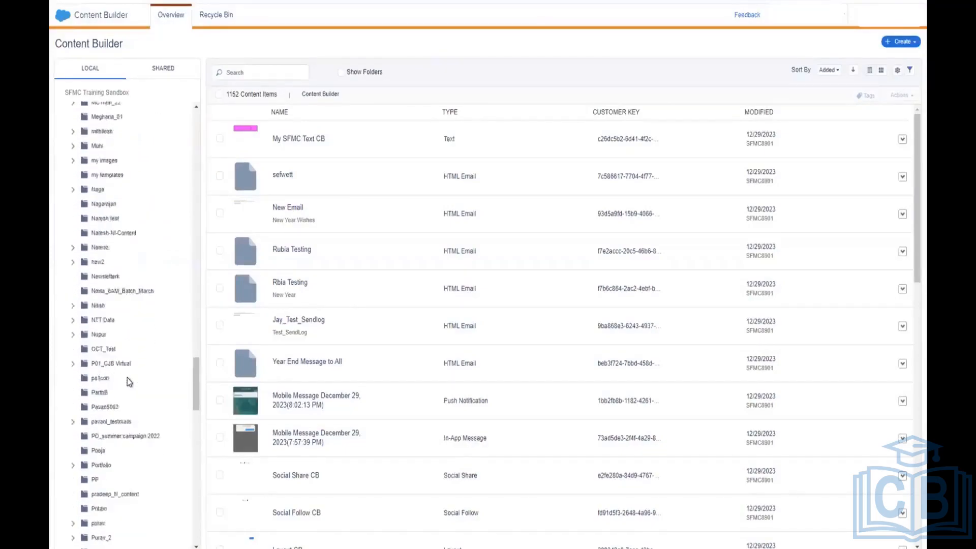
scroll(128, 382, down, 8)
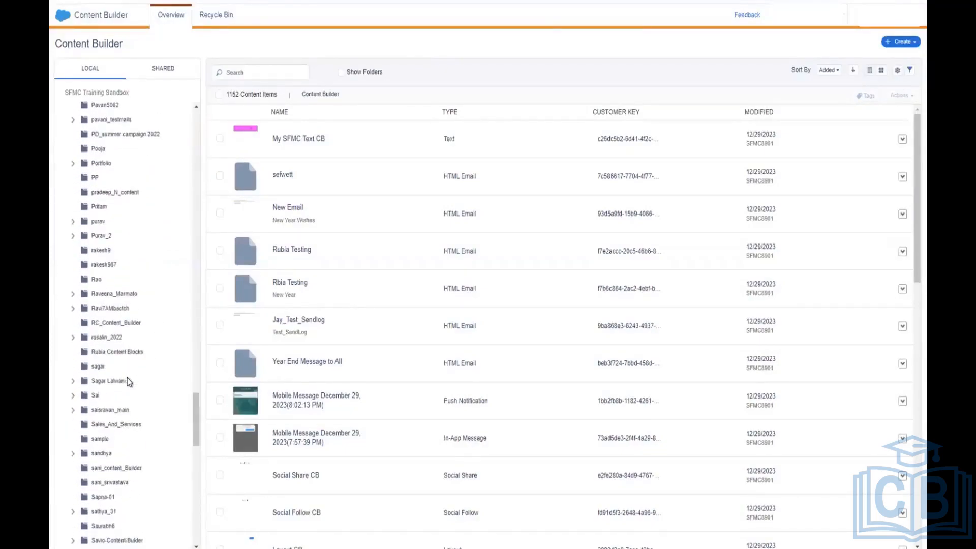
scroll(127, 377, down, 2)
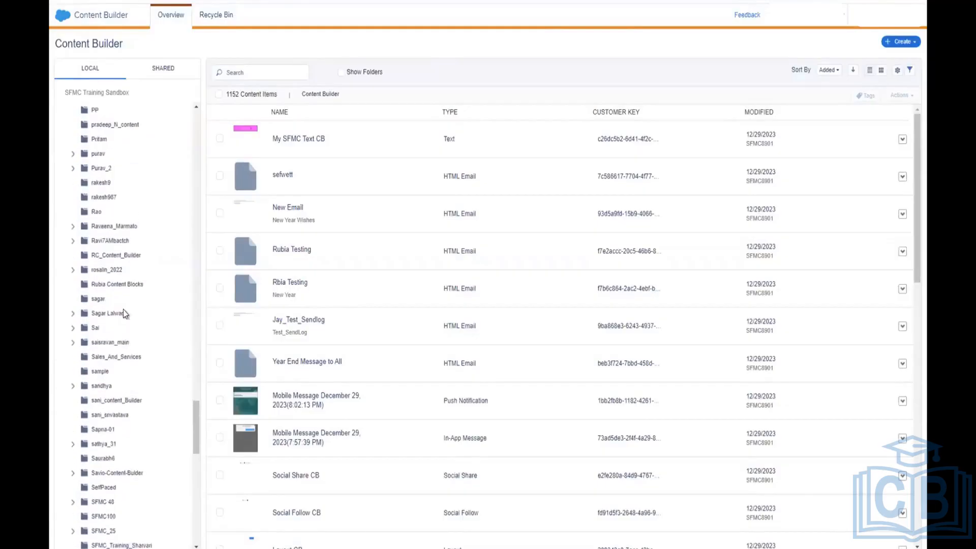
Step: Open the empty Rubia Content Blocks folder
click(119, 284)
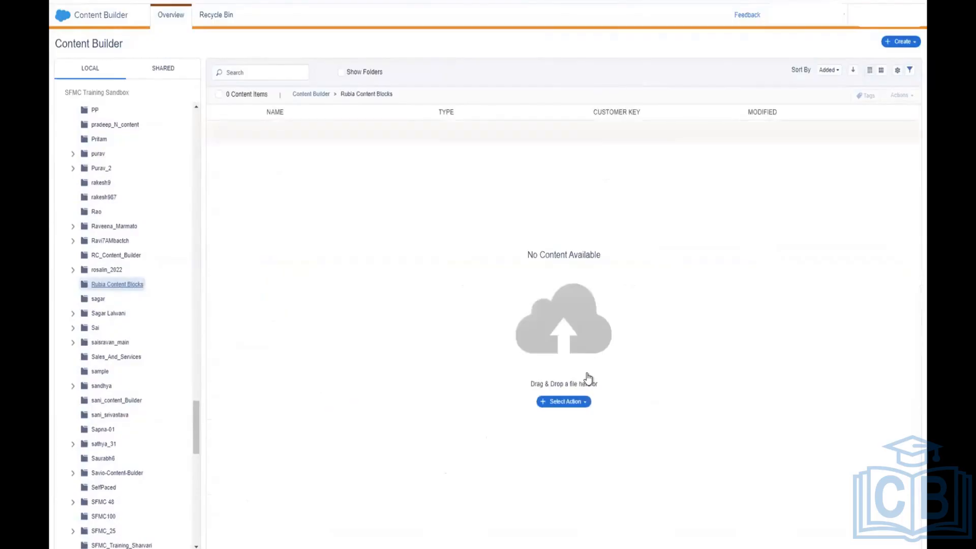
click(902, 43)
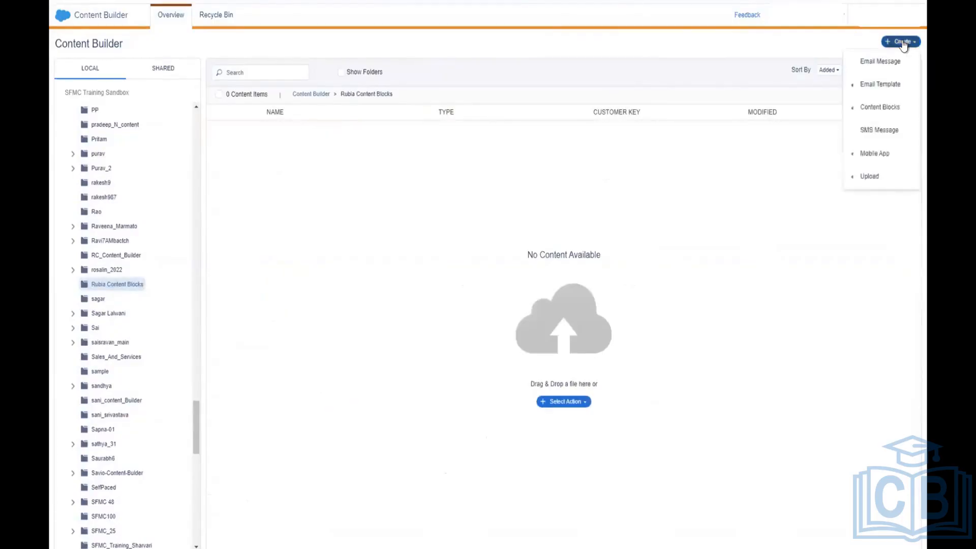
click(583, 402)
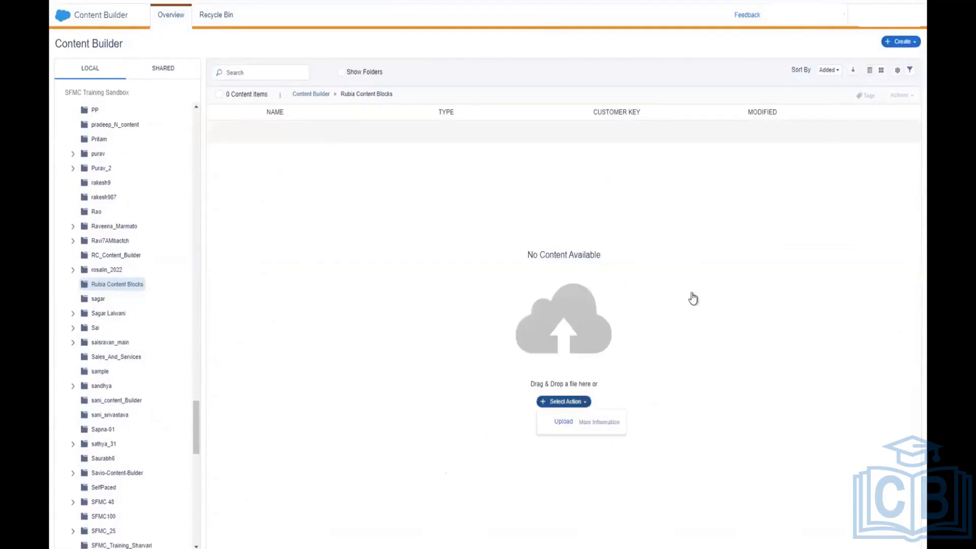
click(706, 280)
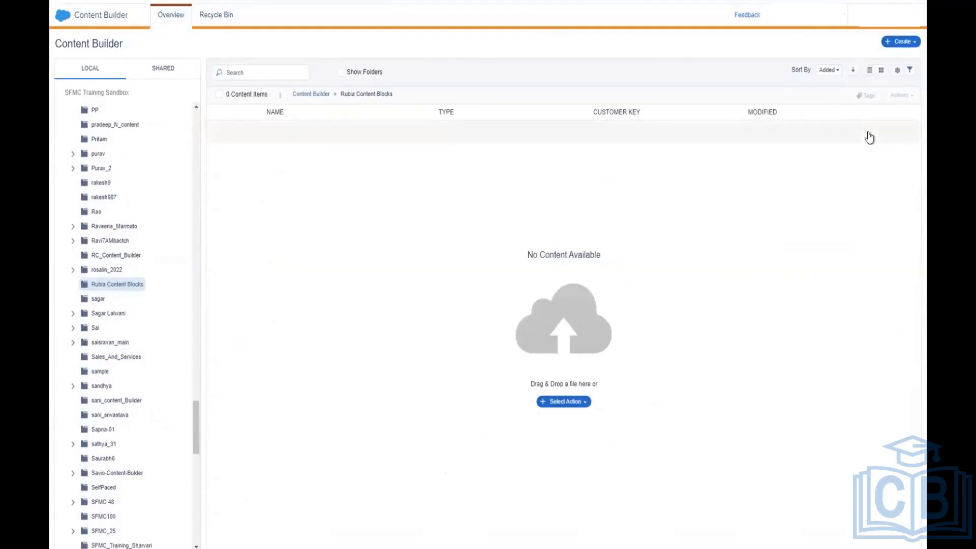
Step: Show the Create > Content Blocks submenu and scroll until Text is visible
click(910, 43)
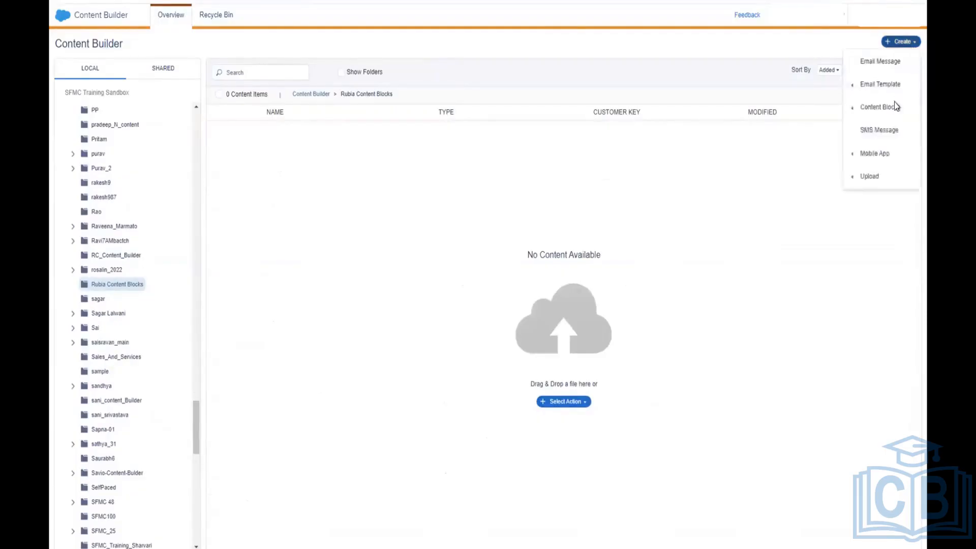
mouse_move(894, 103)
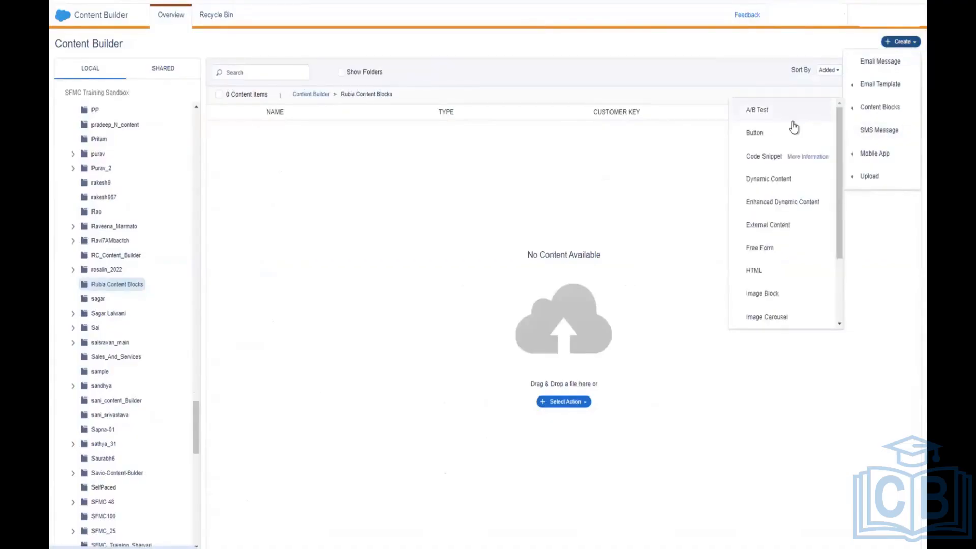
scroll(794, 126, down, 1)
scroll(794, 127, down, 1)
scroll(794, 129, down, 2)
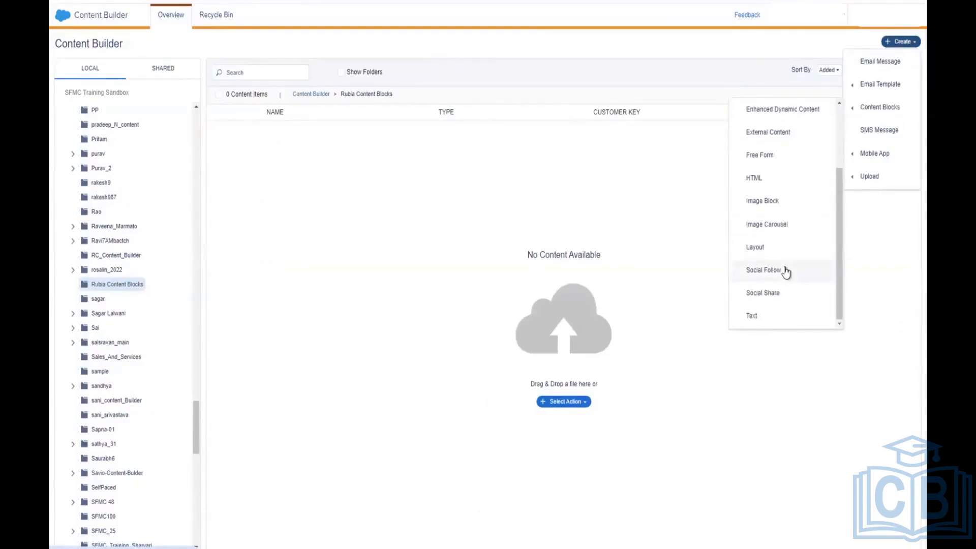
Step: Create a new Text block and type 'Wish you a Happy New Year 2024'
click(759, 317)
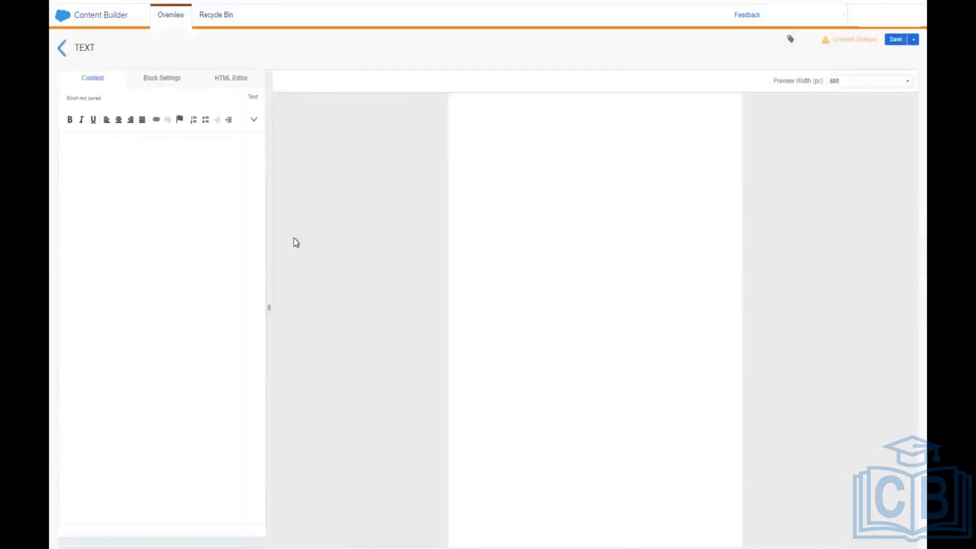
click(232, 191)
text(Wish you a Happy New Y)
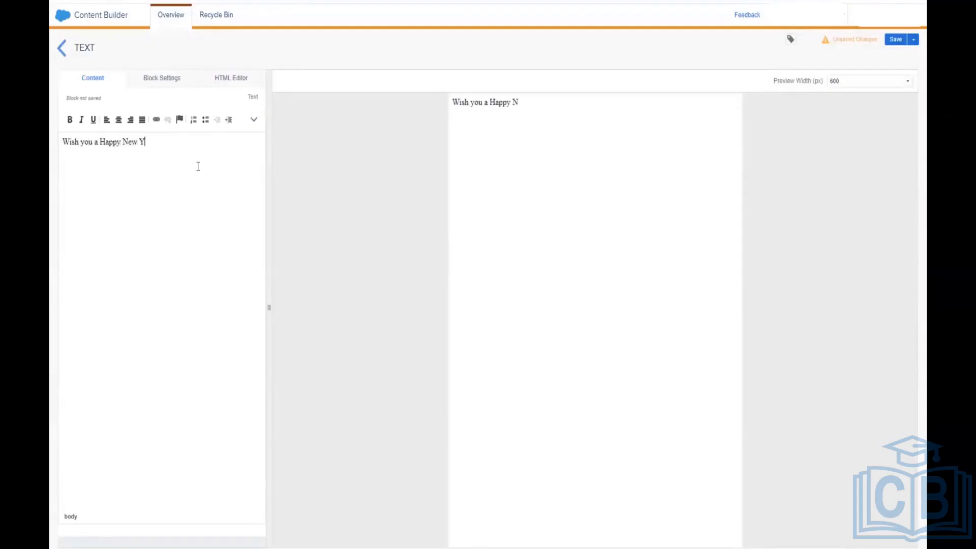
text(ear 2024)
Step: Center the greeting line and make it bold
drag(171, 142, 62, 142)
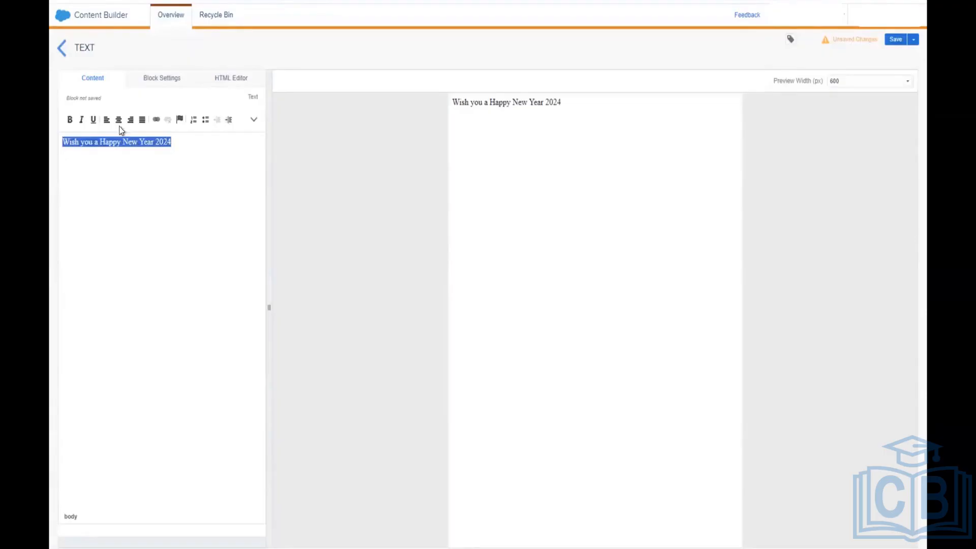
click(118, 122)
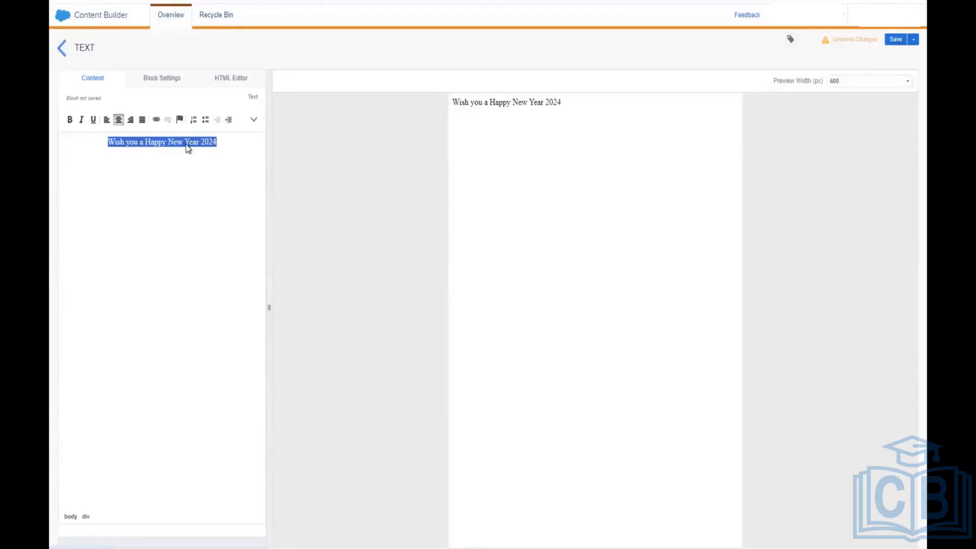
click(204, 168)
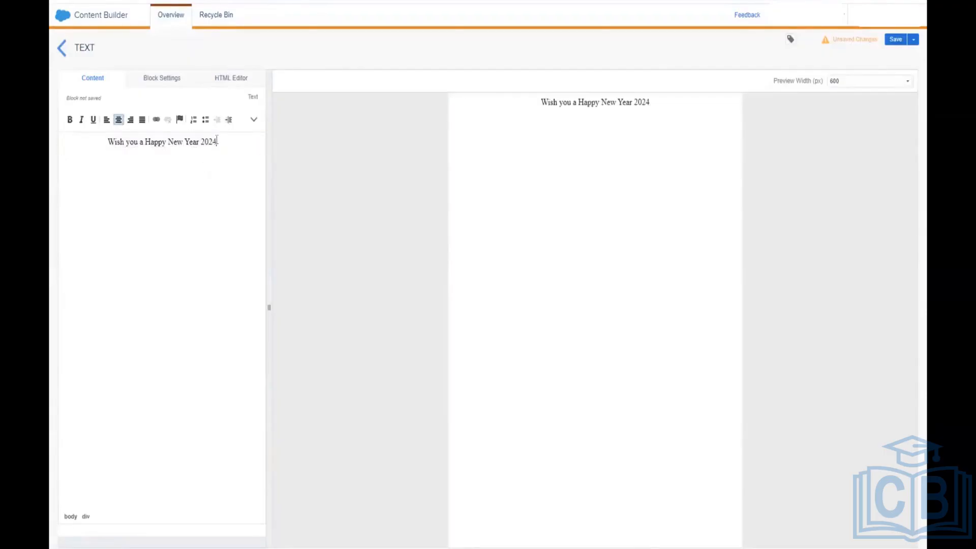
triple_click(160, 142)
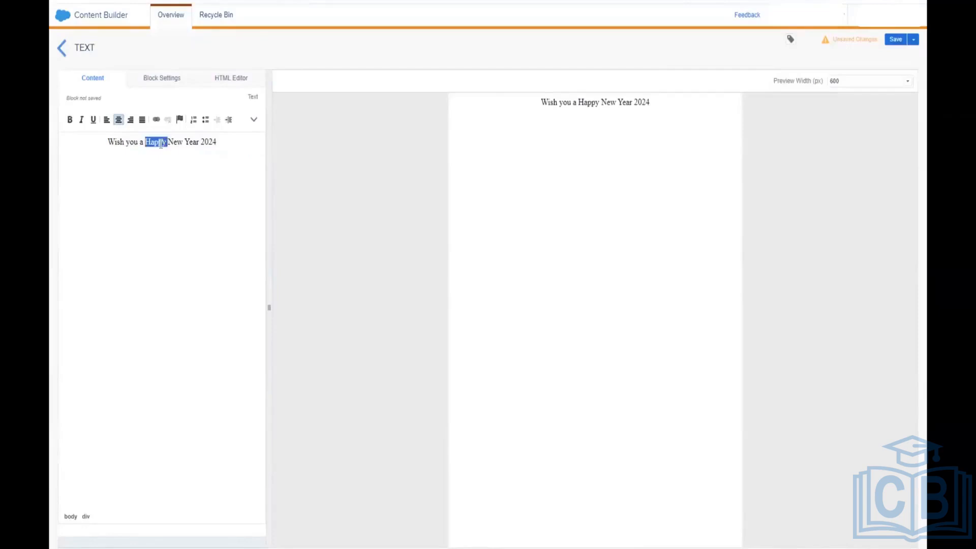
click(69, 120)
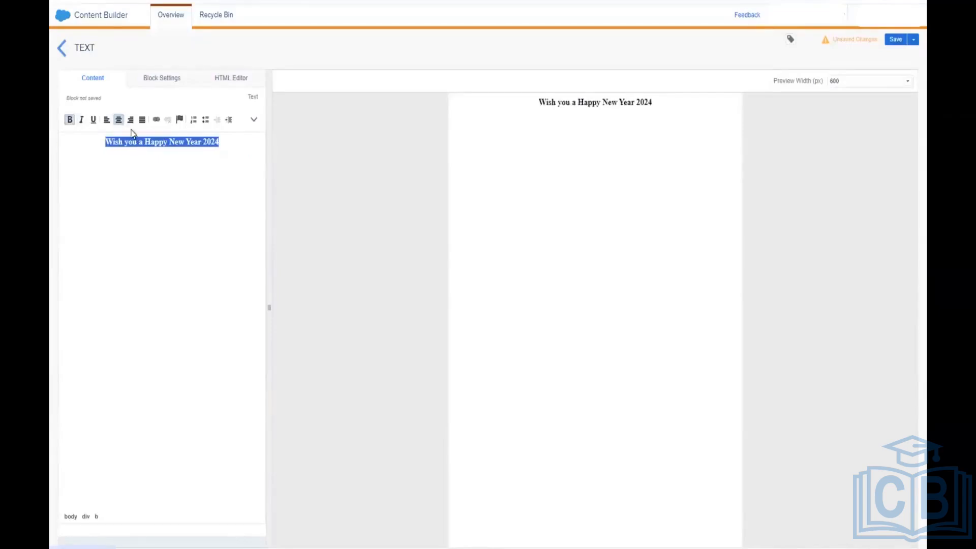
Step: Set the greeting's font size to 16px and view the block's HTML source
click(254, 122)
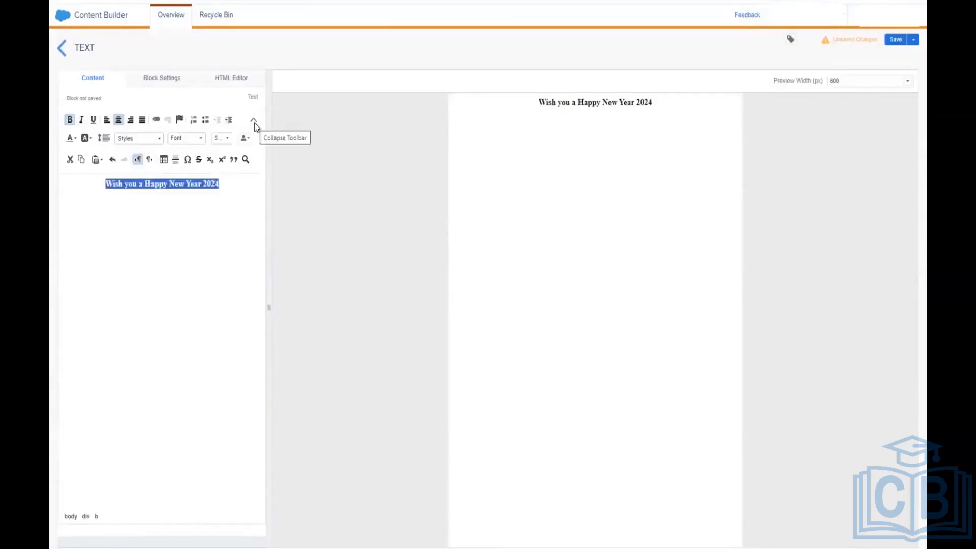
click(201, 139)
click(227, 140)
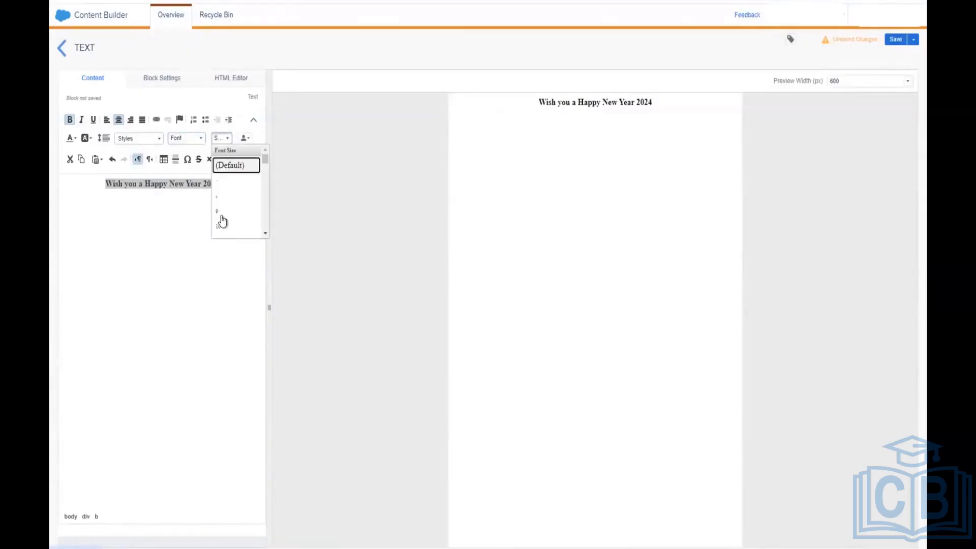
scroll(221, 222, down, 3)
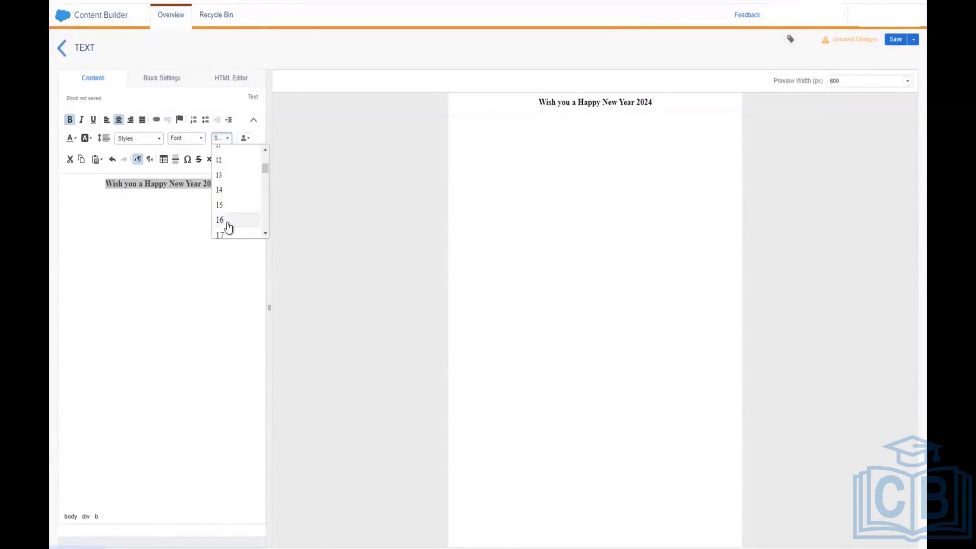
click(223, 221)
click(229, 189)
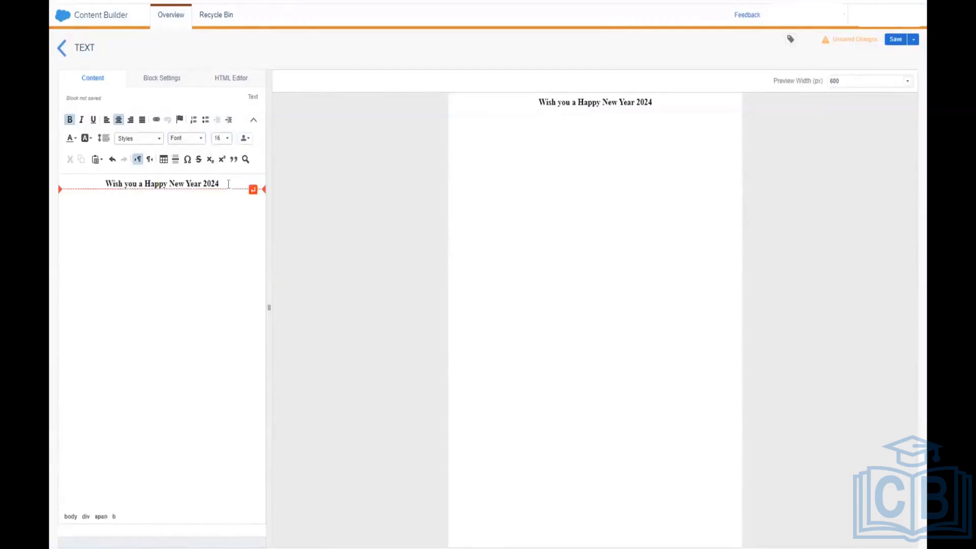
triple_click(228, 184)
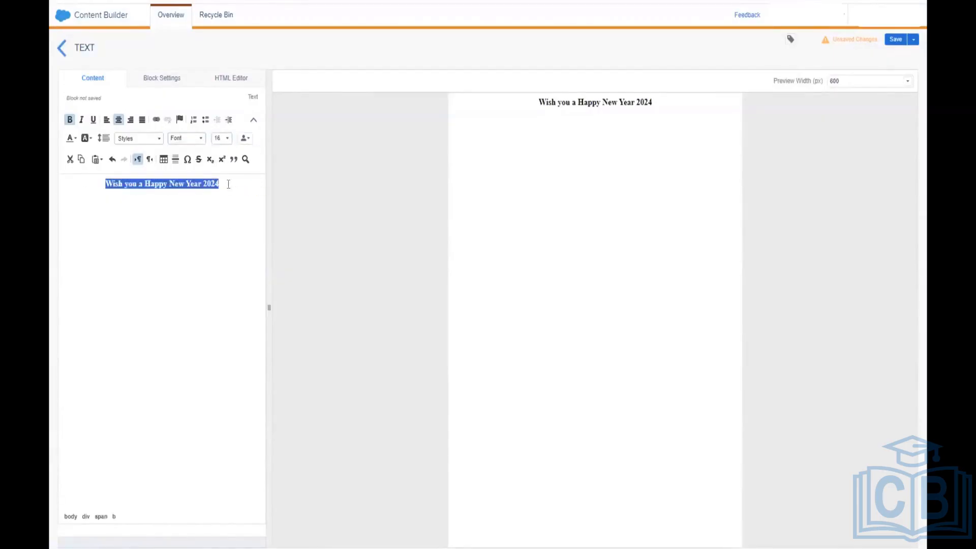
click(228, 185)
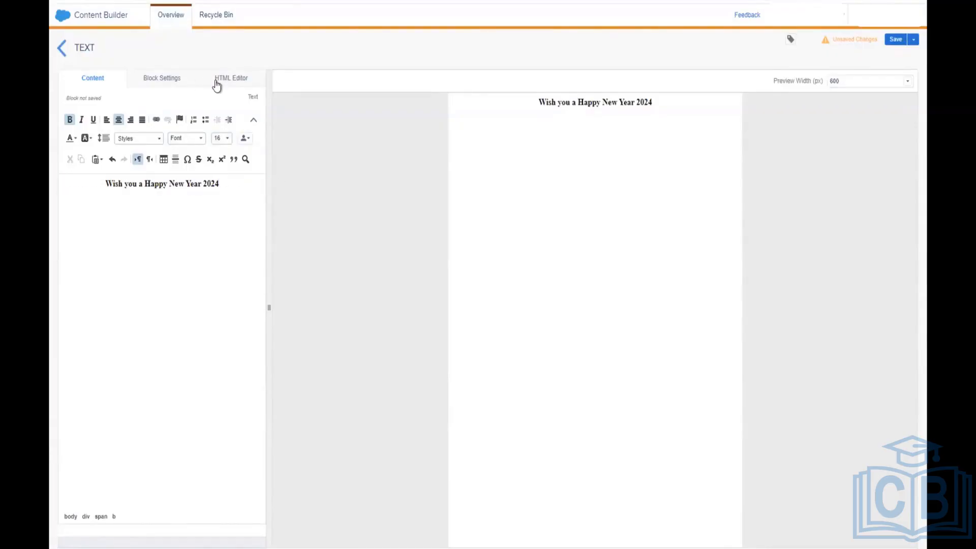
click(217, 83)
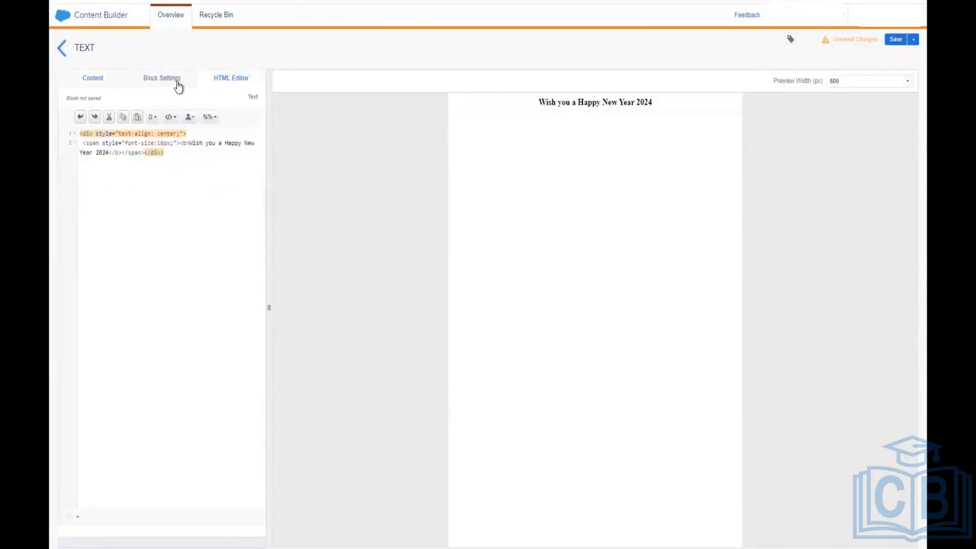
Step: Set the greeting block's background to light grey #C8C8C8 in Block Settings, then return to the content
click(177, 82)
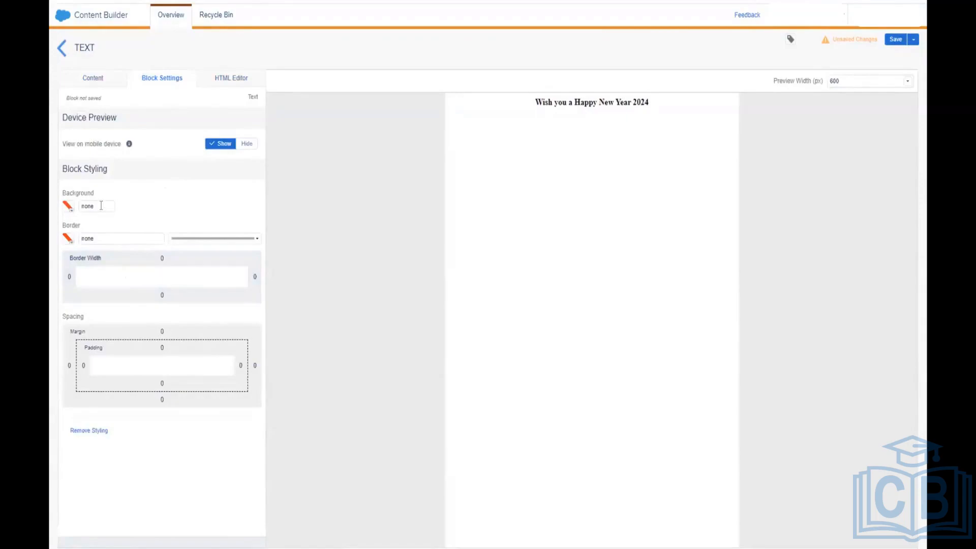
click(100, 206)
click(68, 210)
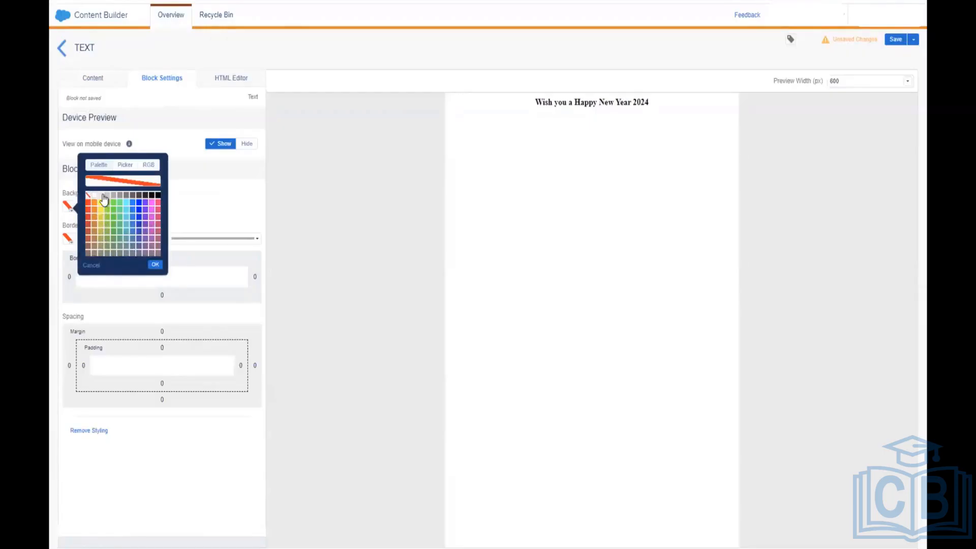
click(104, 196)
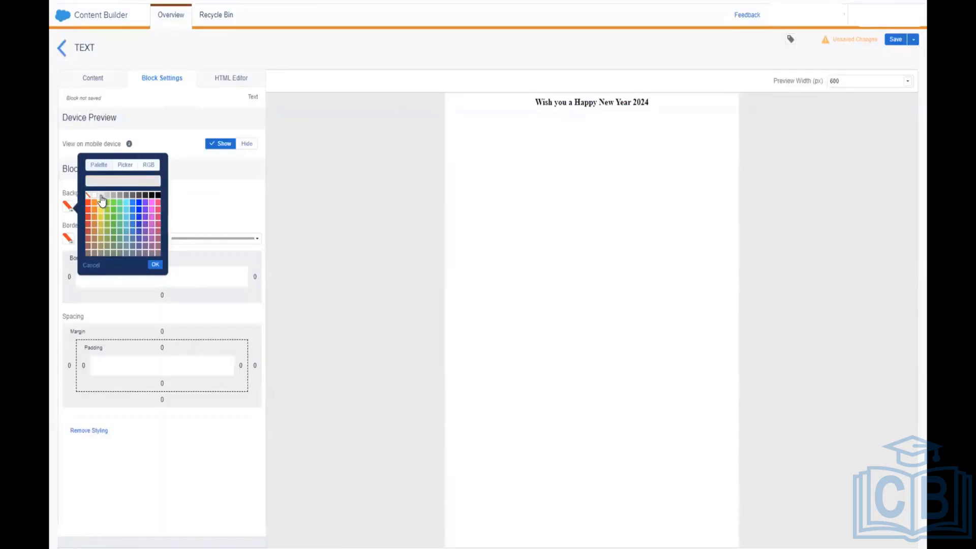
click(105, 197)
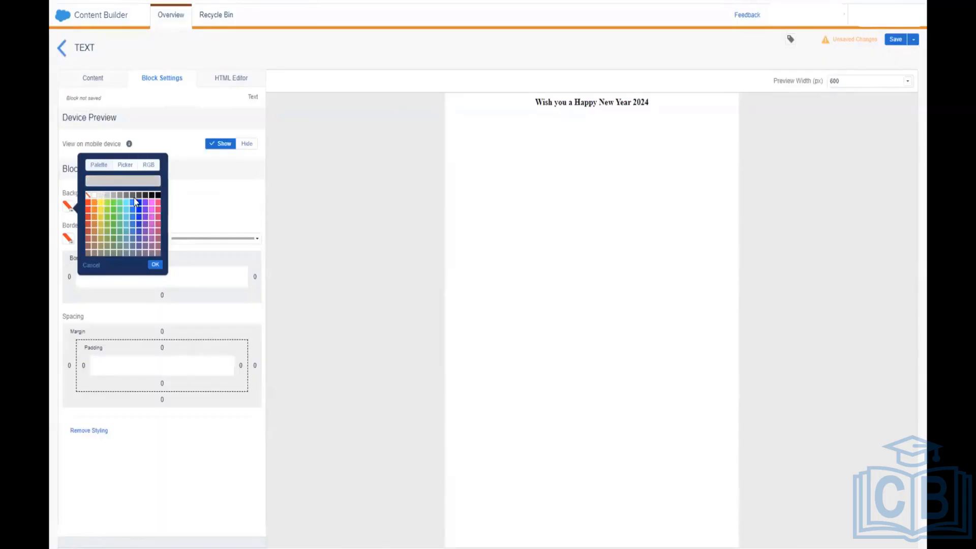
click(155, 265)
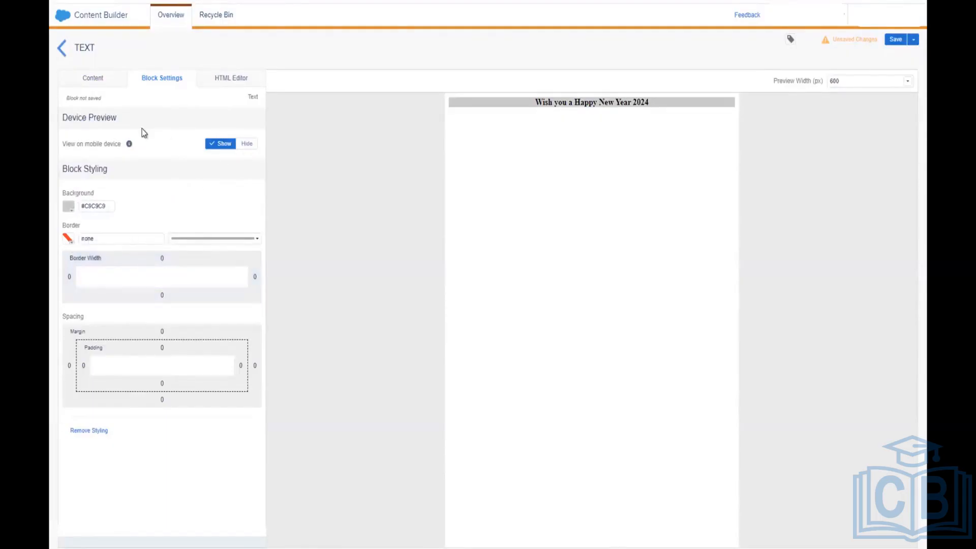
click(110, 87)
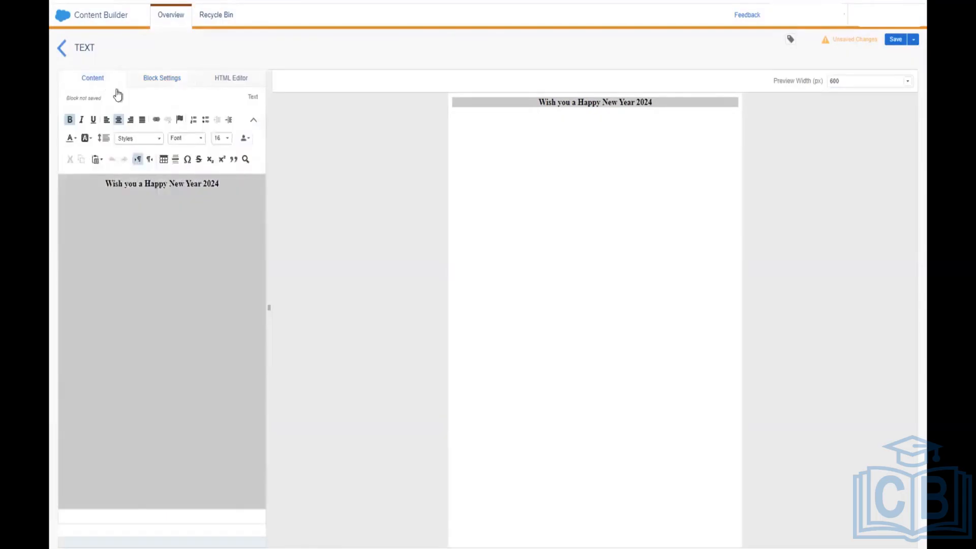
click(225, 187)
Step: Review the HTML source: a centred div wrapping a 16px span with the bold greeting
click(234, 84)
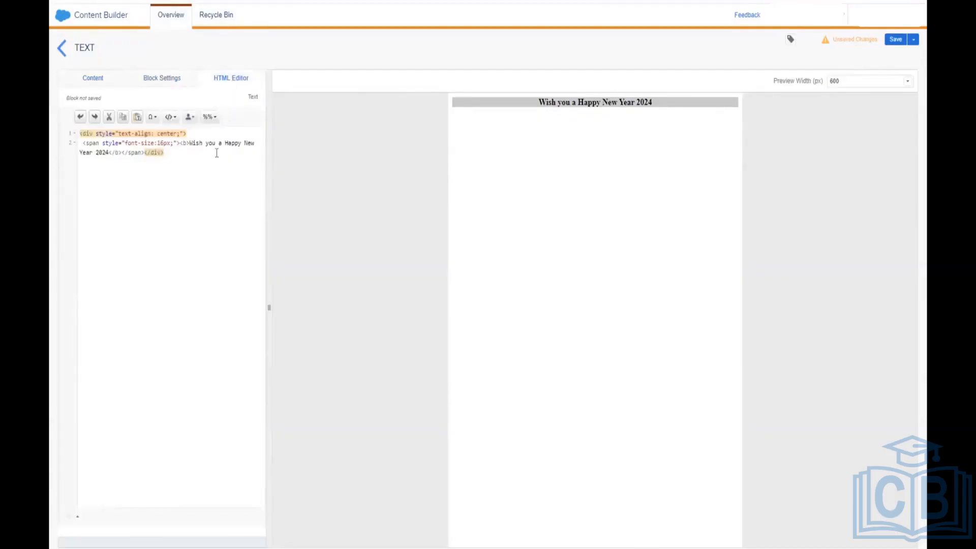
click(216, 152)
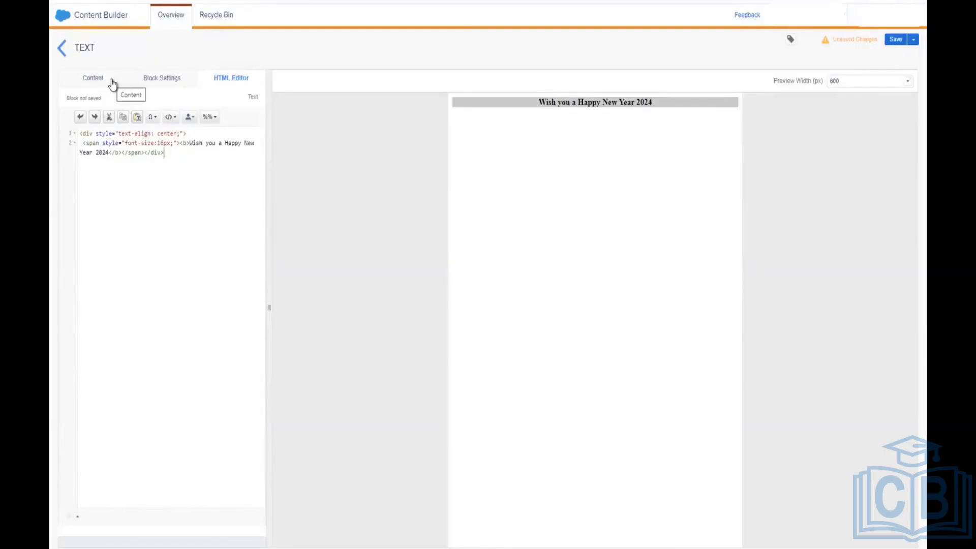
Step: Return the New Year block to the visual editor and place the cursor after '2024'
click(112, 83)
click(221, 186)
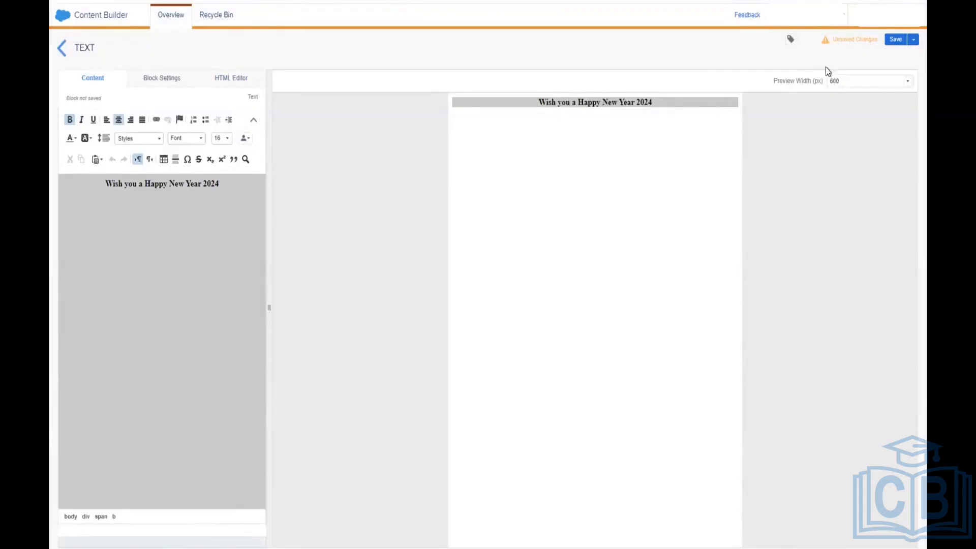
Step: Save the text block as 'New year Headline' and go back to the Content Builder list
click(897, 40)
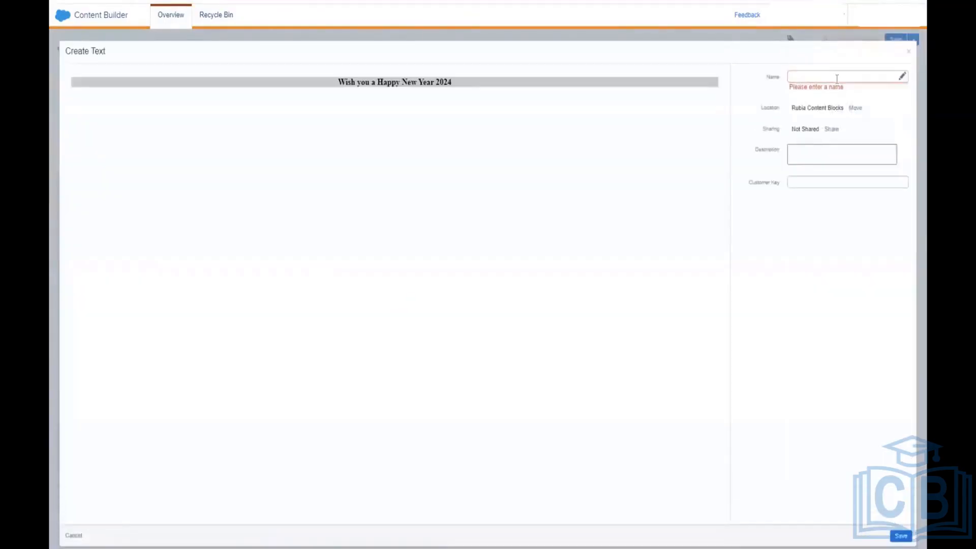
click(837, 78)
text(N)
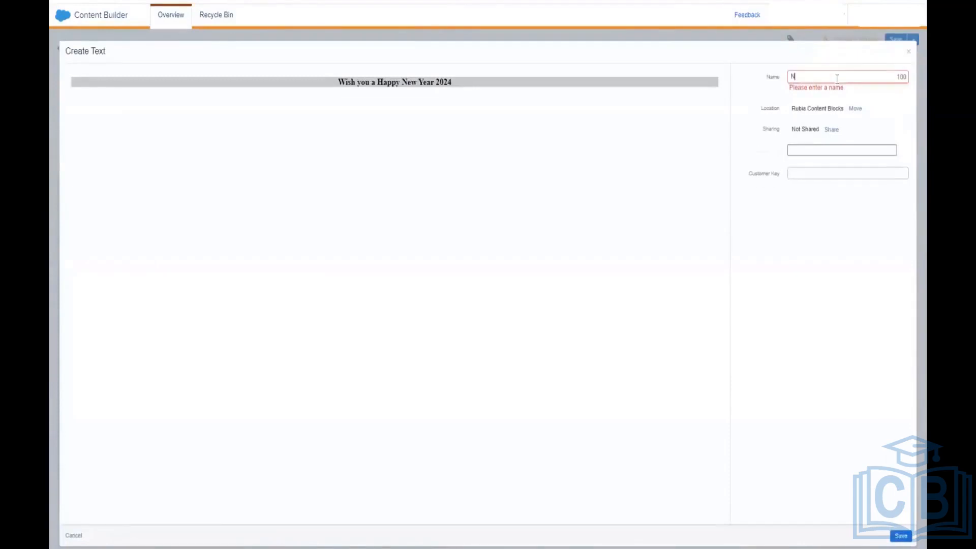
text(ew year)
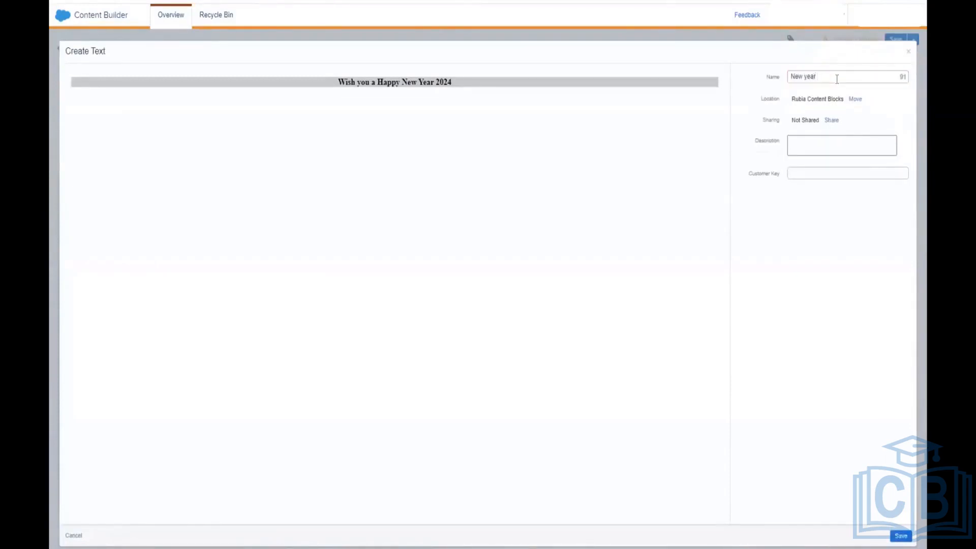
text( Headline)
click(900, 537)
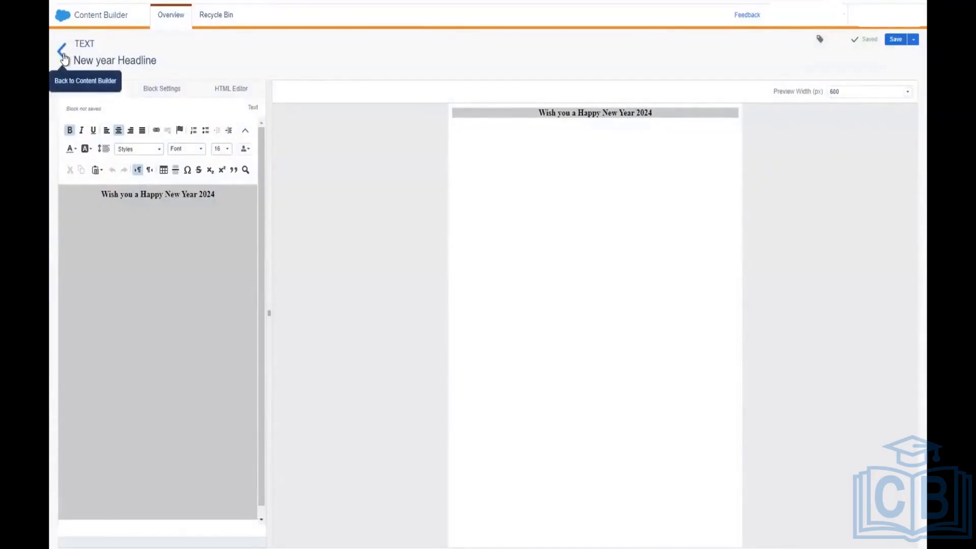
click(63, 50)
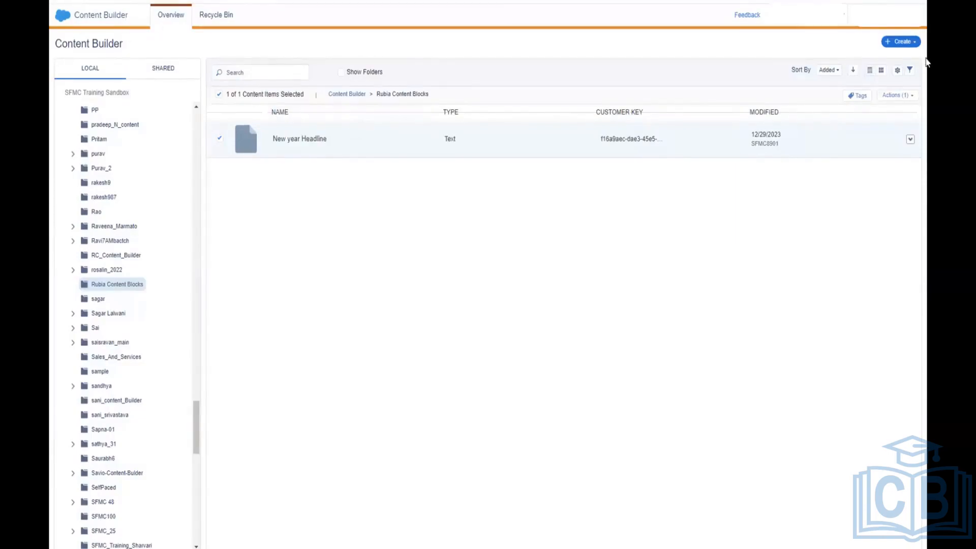
Step: Start a new Email Message from the Create menu
click(909, 44)
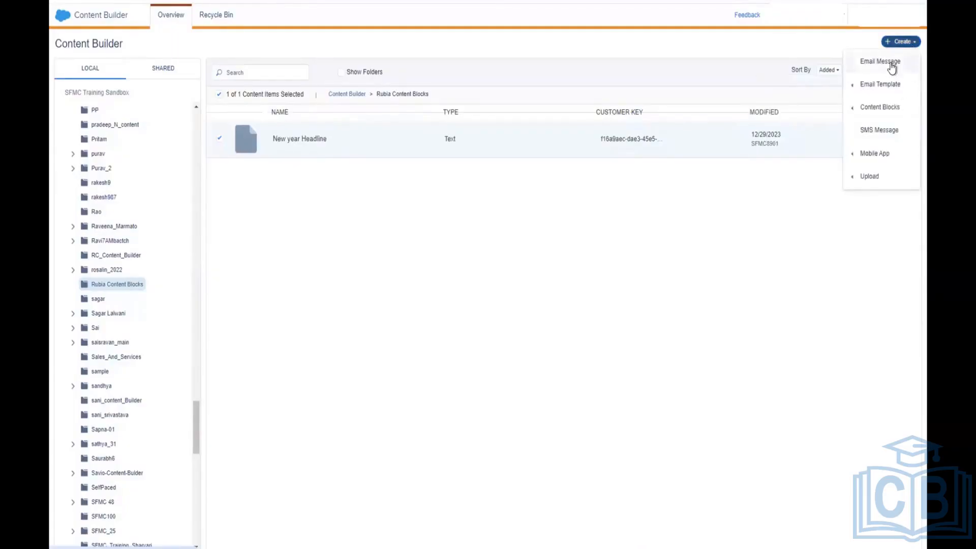
click(891, 63)
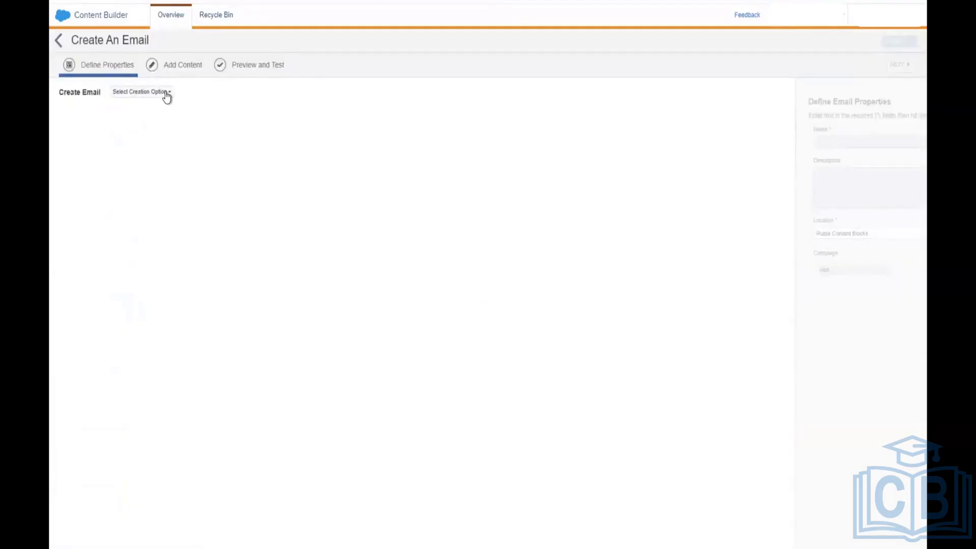
Step: Try the Template option, then set the email's creation method to Text Only
click(165, 95)
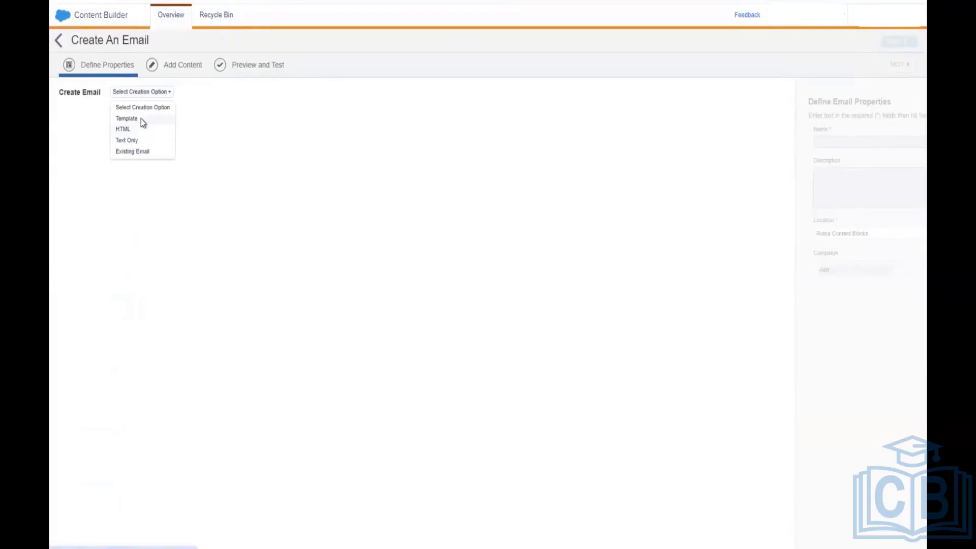
click(141, 118)
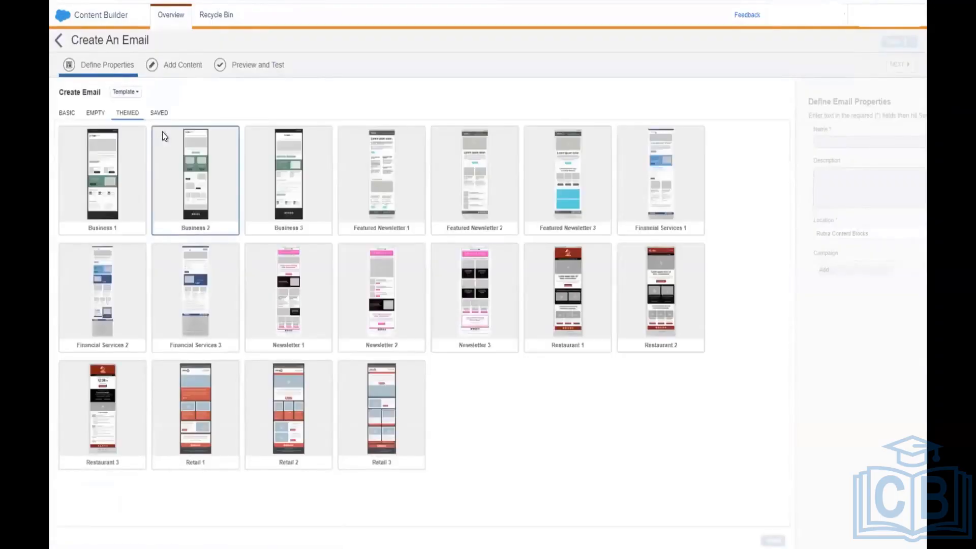
mouse_move(132, 162)
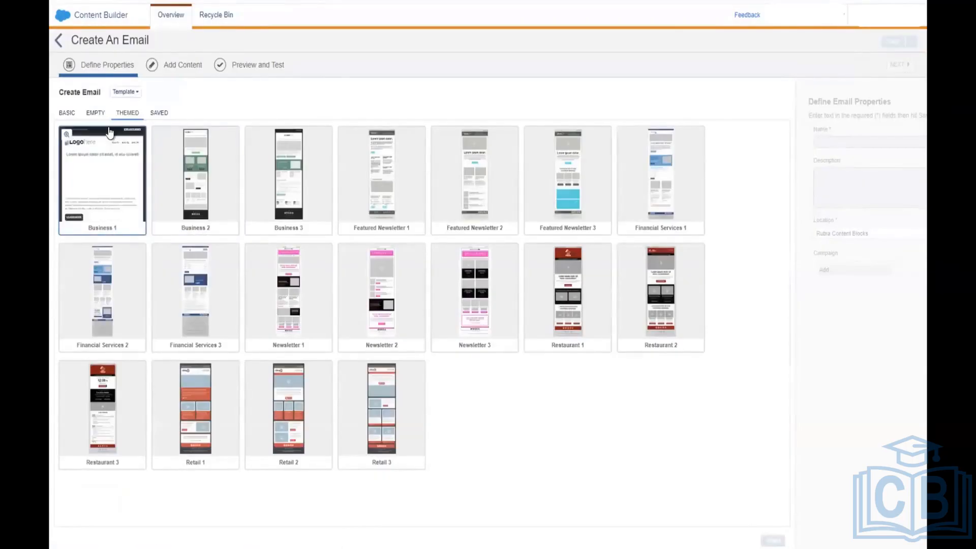
click(128, 92)
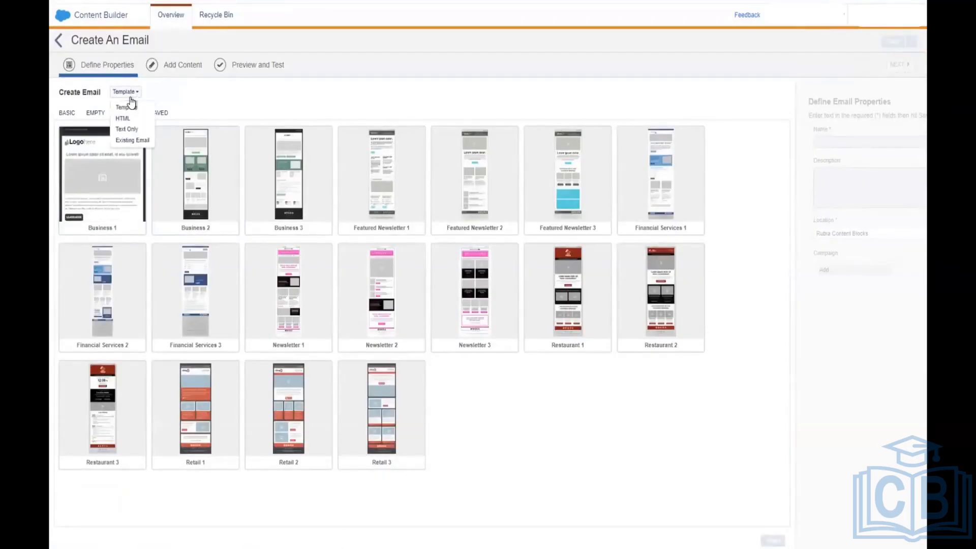
click(139, 130)
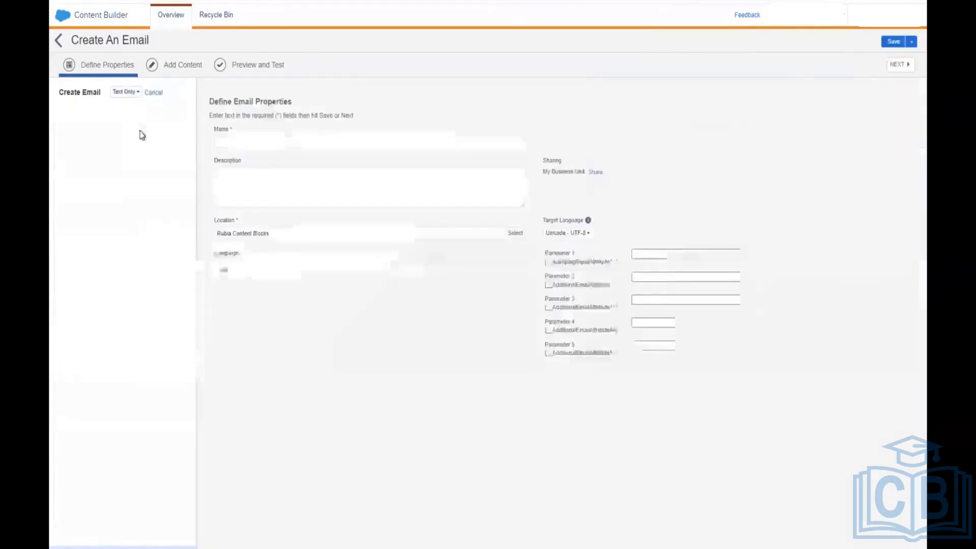
Step: Name the email 'Rubia New Year' and leave the email setup page
click(167, 143)
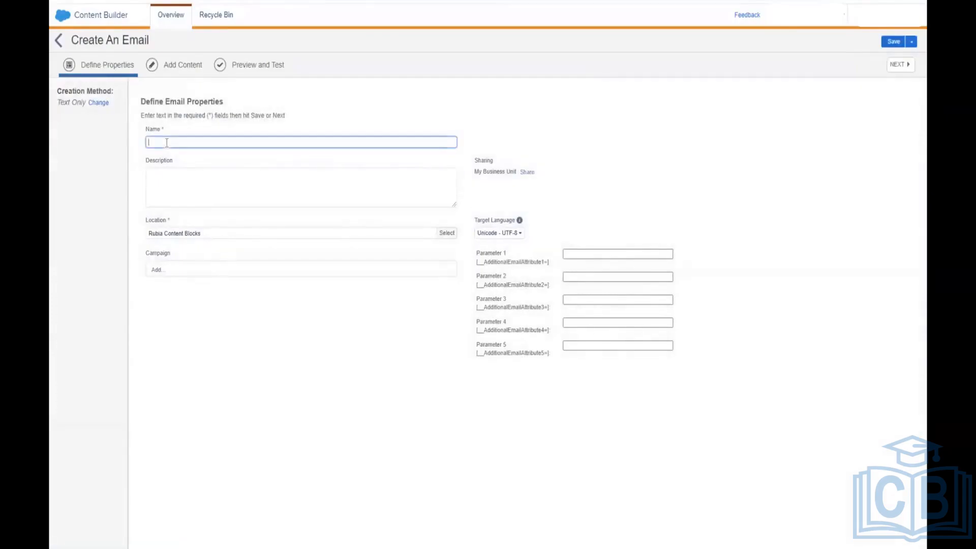
text(Rubia T)
text(e)
text(x)
text( Year)
click(68, 41)
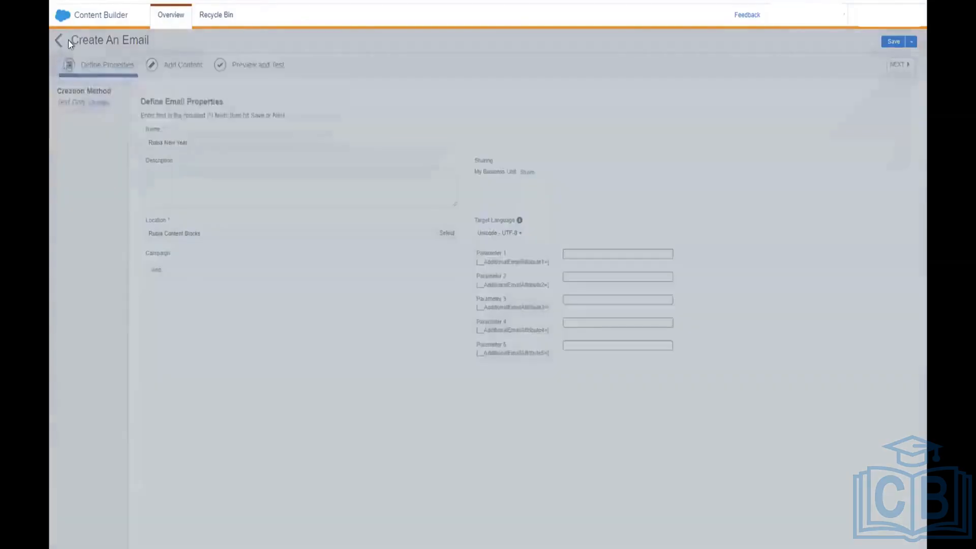
Step: Discard the unsaved email and create a new Free Form content block
click(612, 134)
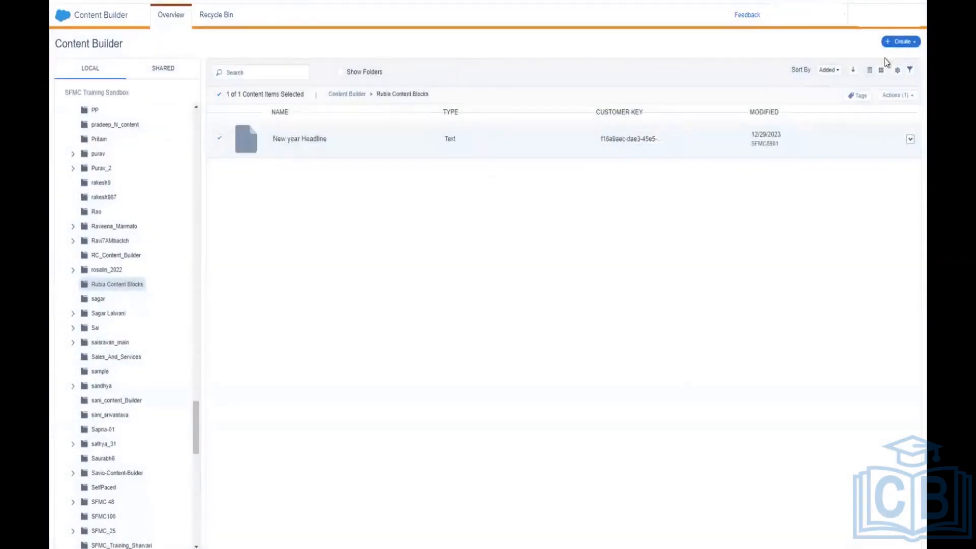
click(914, 44)
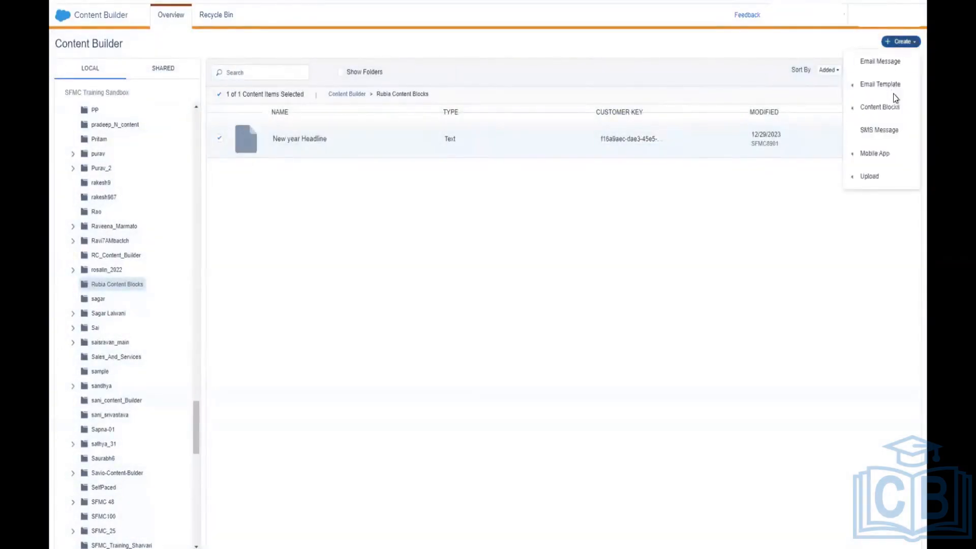
mouse_move(892, 107)
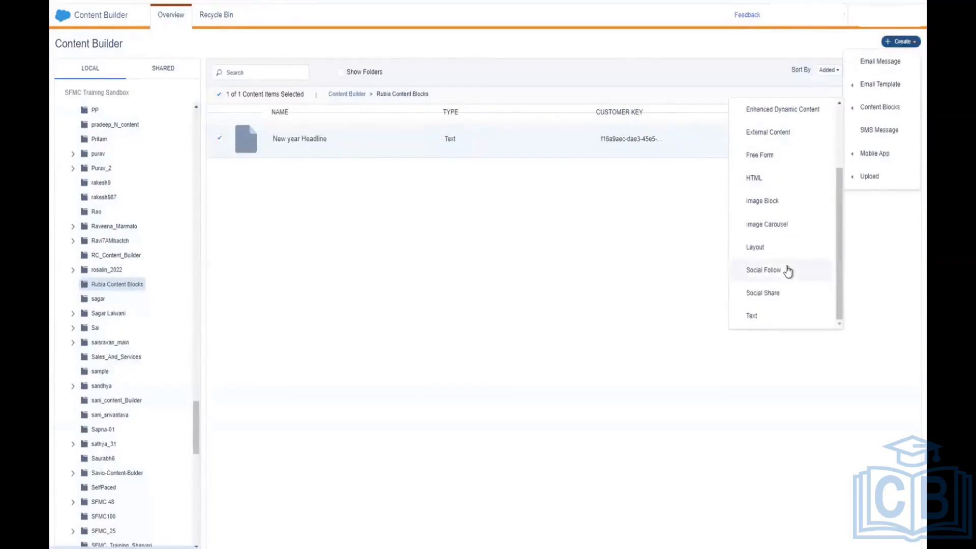
click(780, 157)
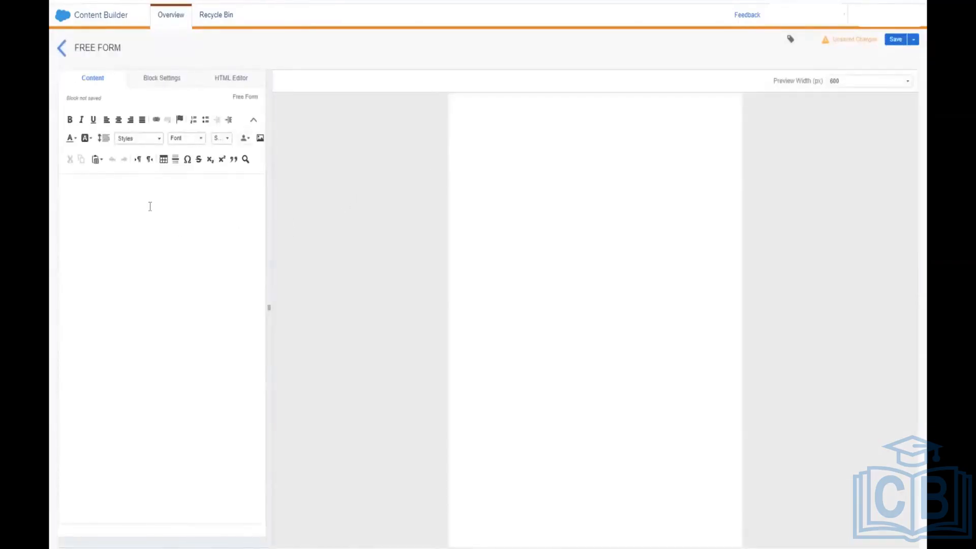
Step: Type 'Please update your details-' followed by Name, Email, Phone Number and Submit lines
click(150, 206)
text(Please upda)
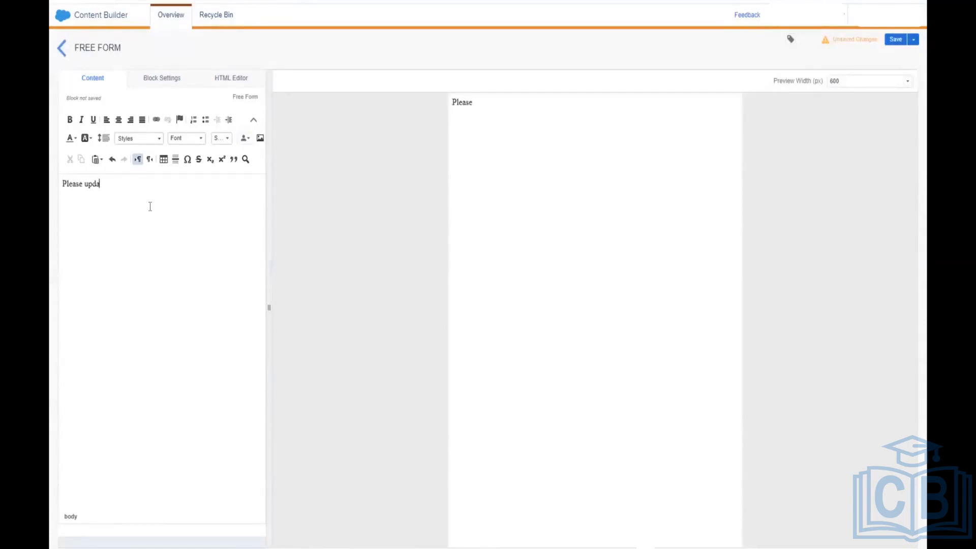
text(te your details-)
key(Return)
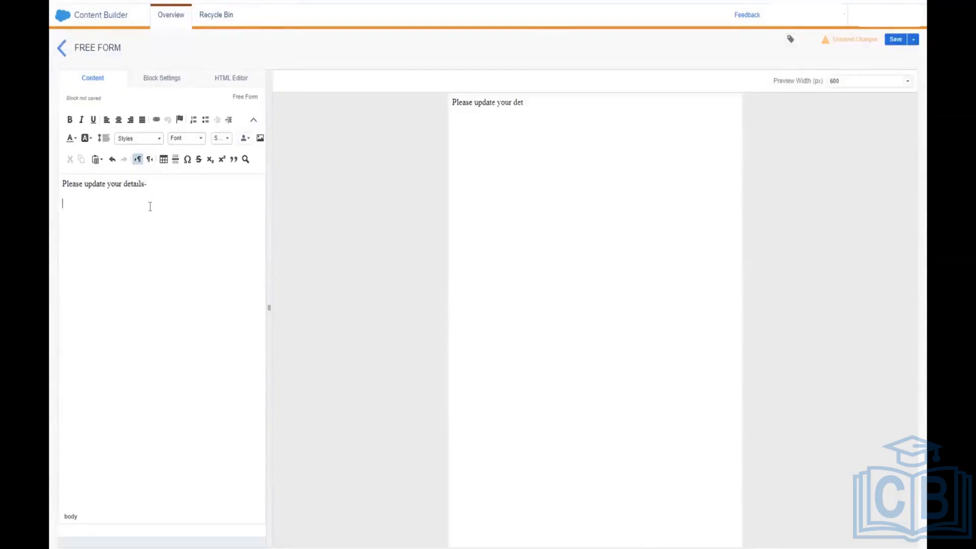
text(Name)
key(Return)
text(Email )
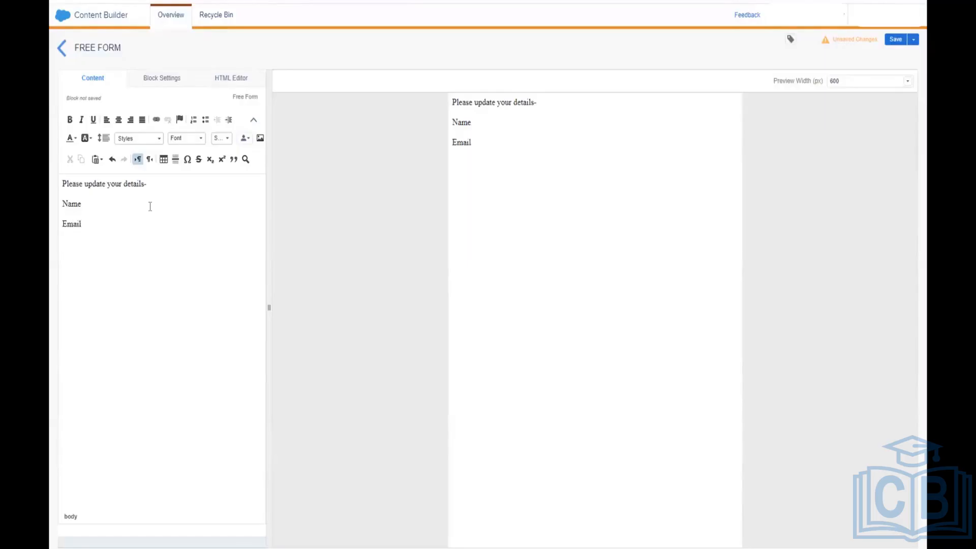
text(Phone Number)
key(Return)
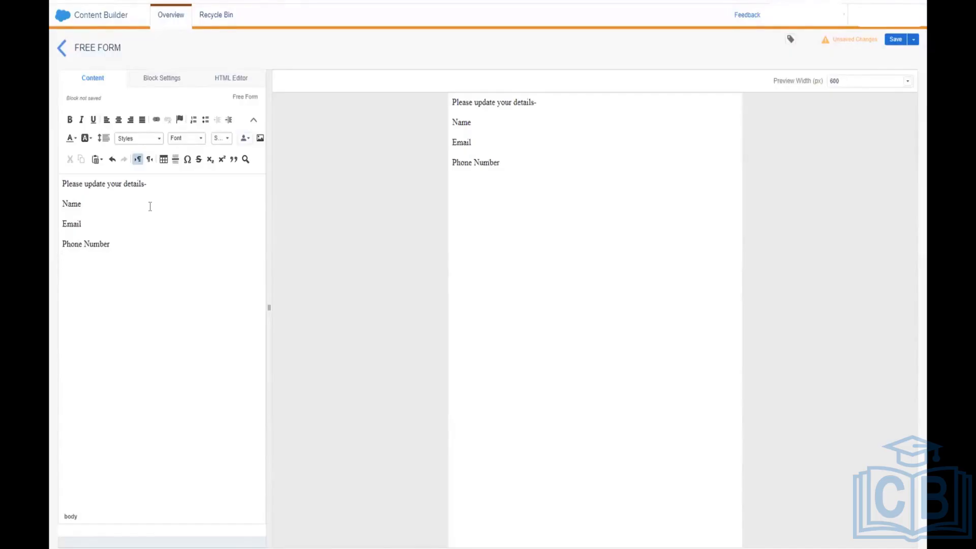
text(Submit)
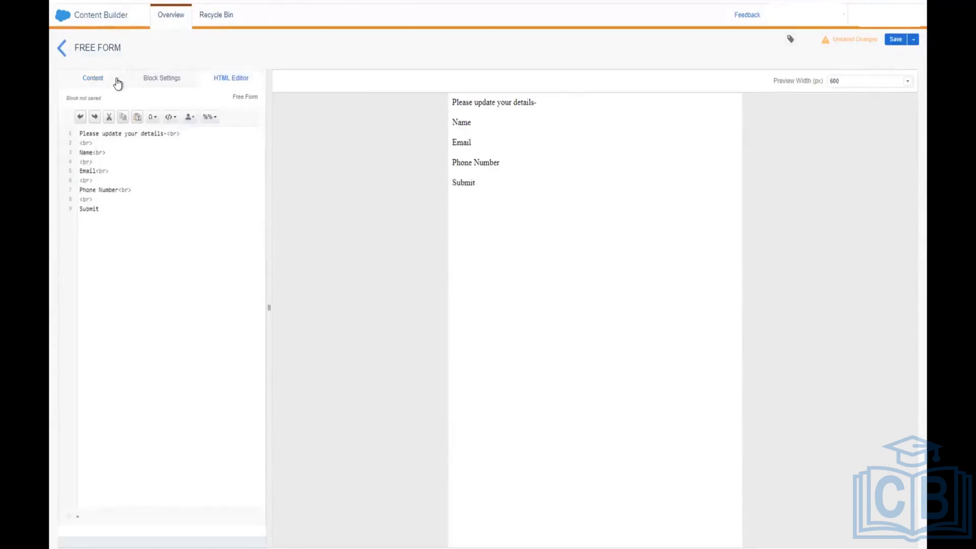
Step: Return to the block's content and give it a grey #AEAEAE background in Block Settings
click(114, 83)
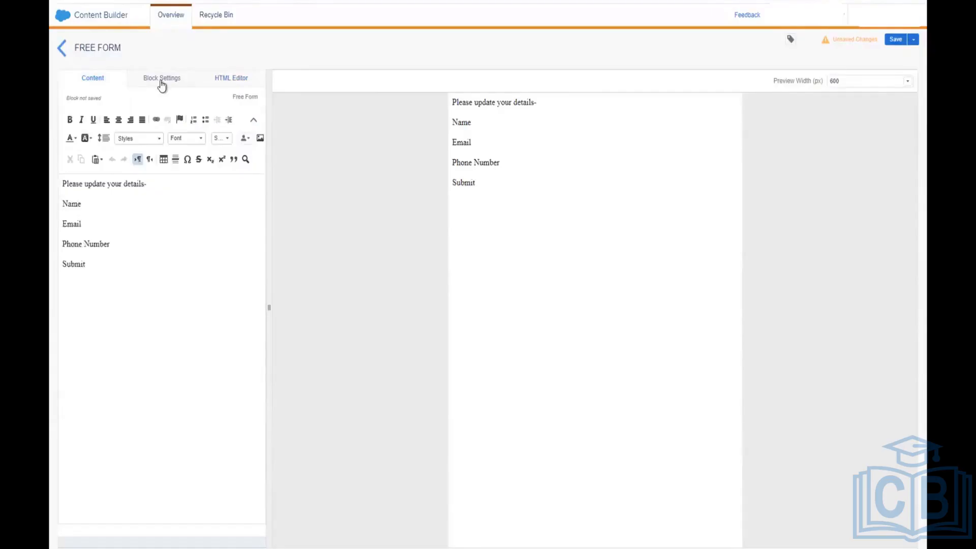
click(161, 84)
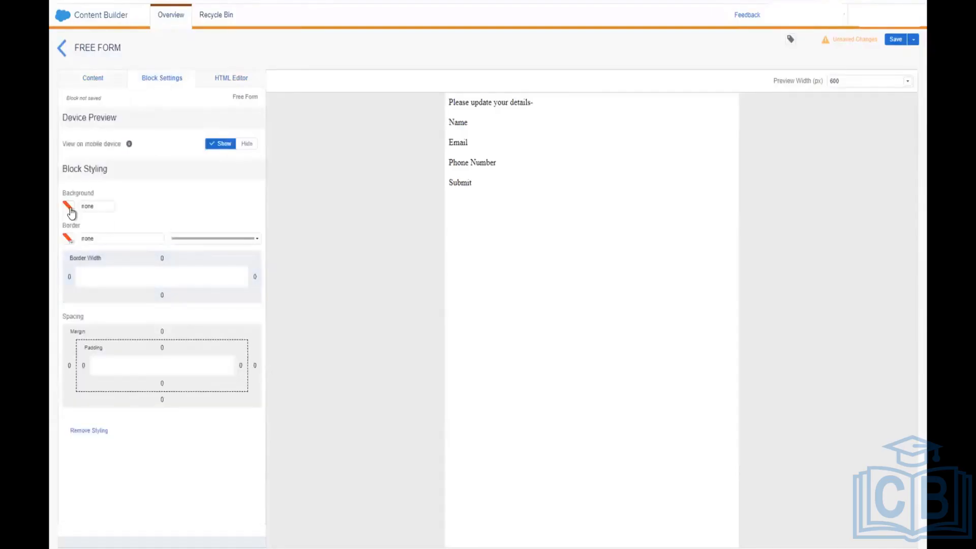
click(71, 208)
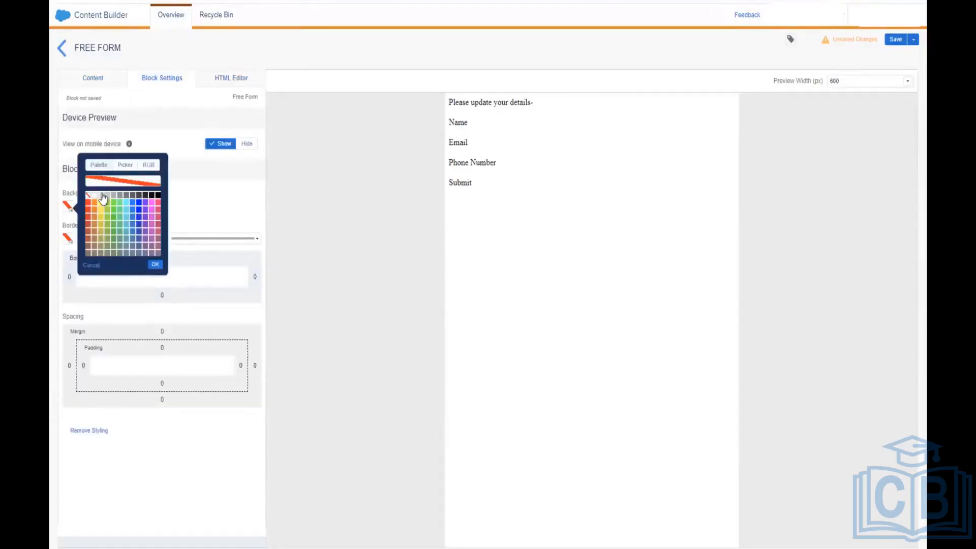
click(114, 196)
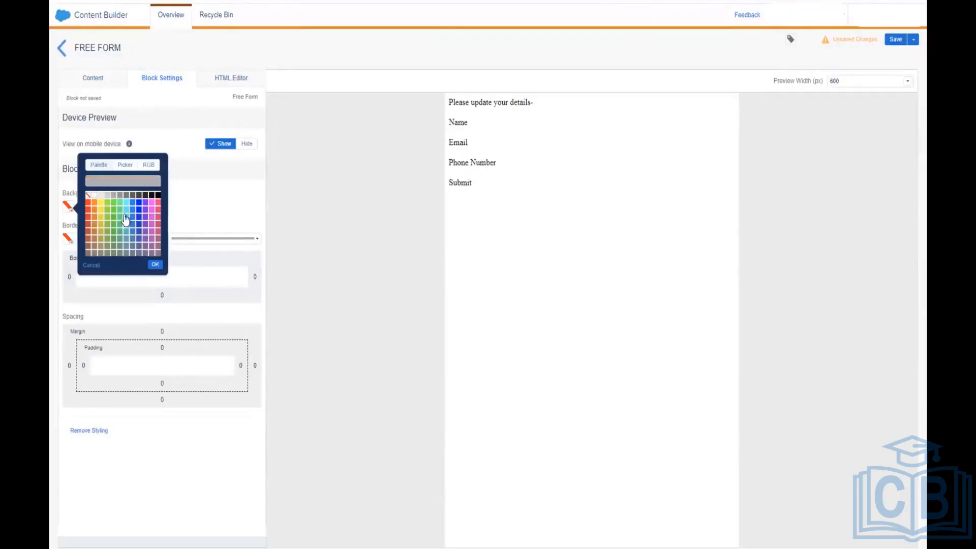
click(155, 265)
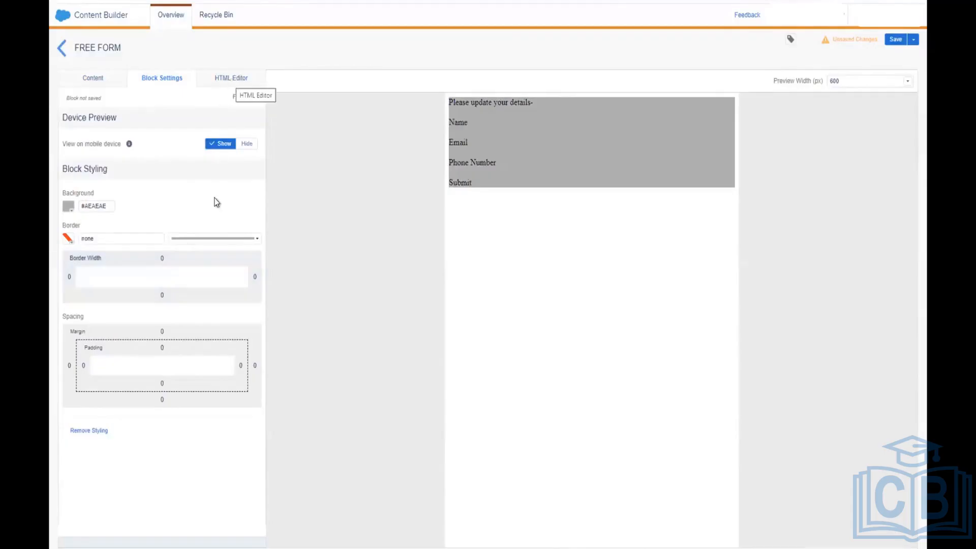
Step: Add a solid 1px light grey #C9C9C9 border to the block
click(203, 241)
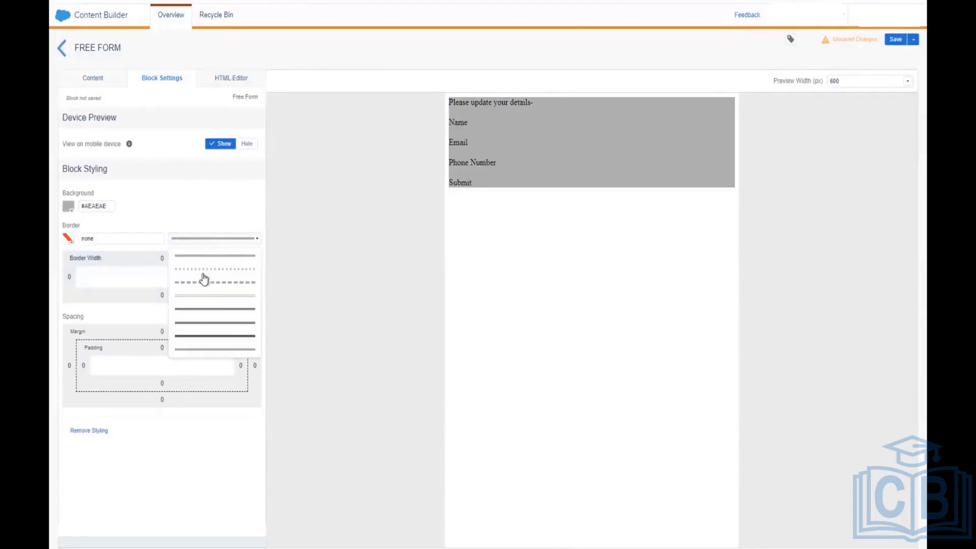
click(205, 259)
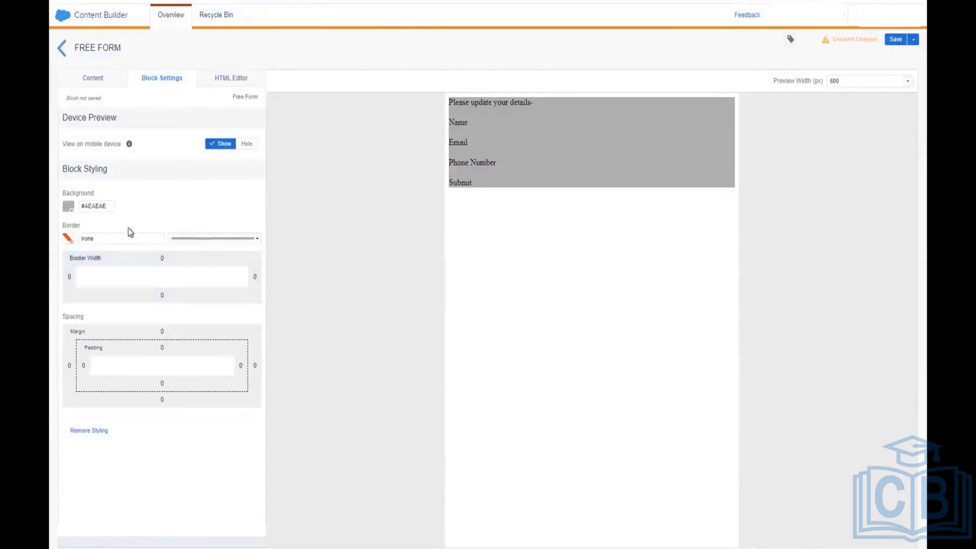
click(68, 240)
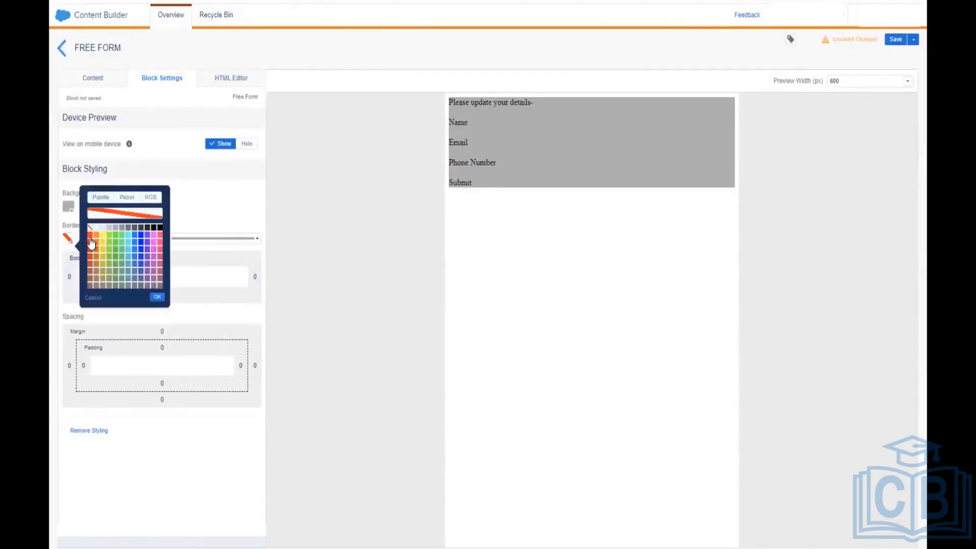
click(116, 229)
click(109, 228)
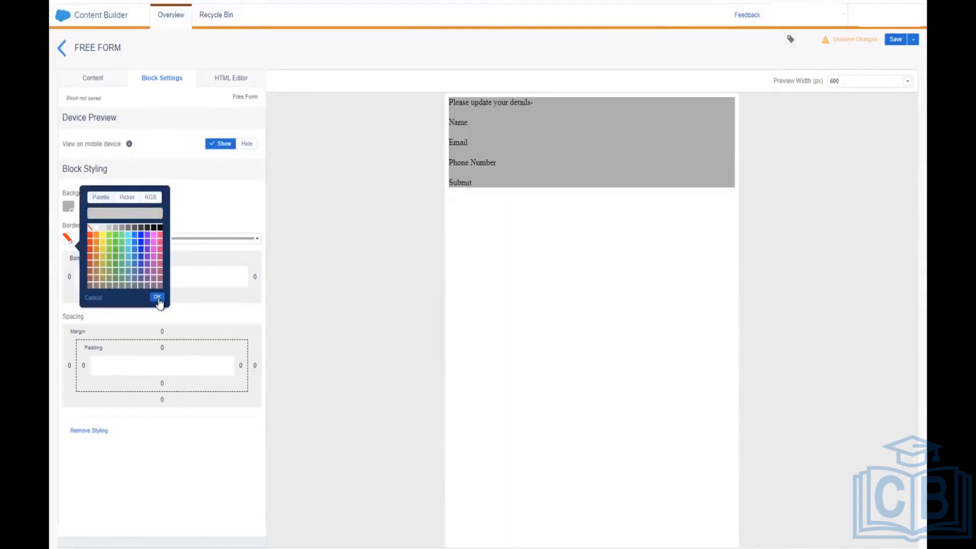
click(158, 299)
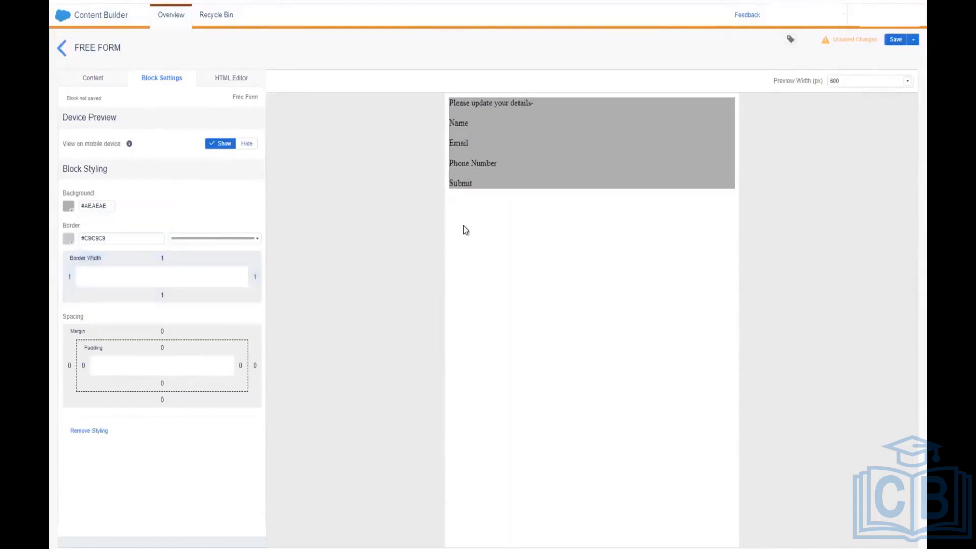
click(207, 242)
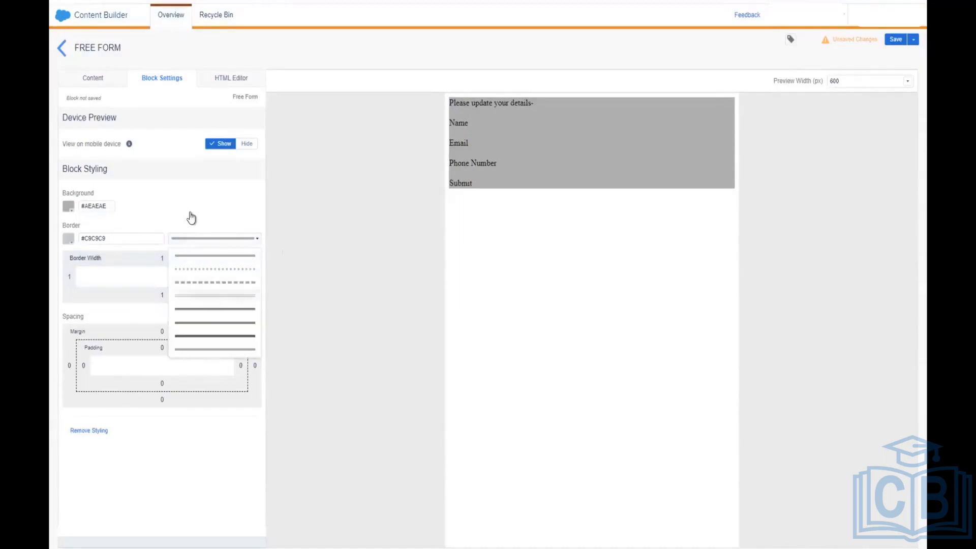
click(226, 201)
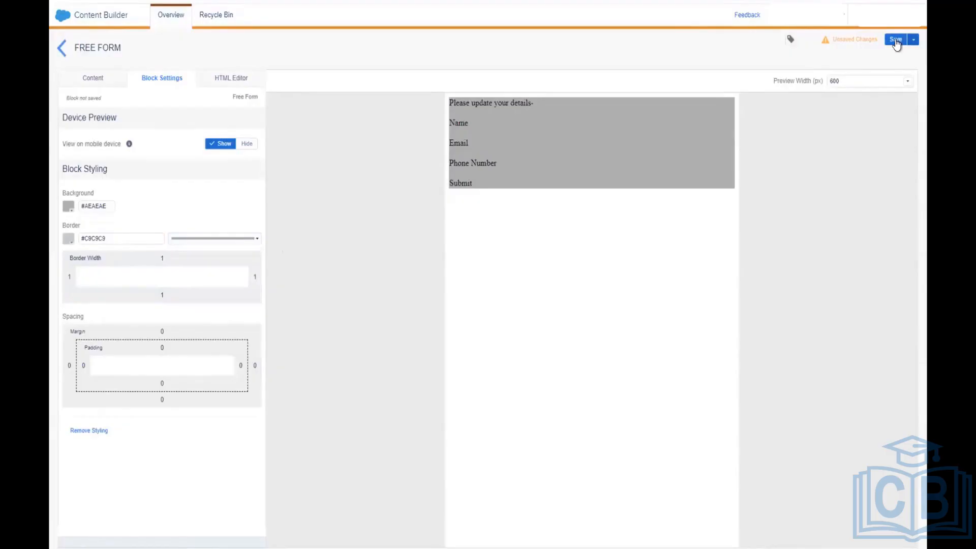
Step: Save the Free Form block as 'Form' and return to the Content Builder list
click(896, 40)
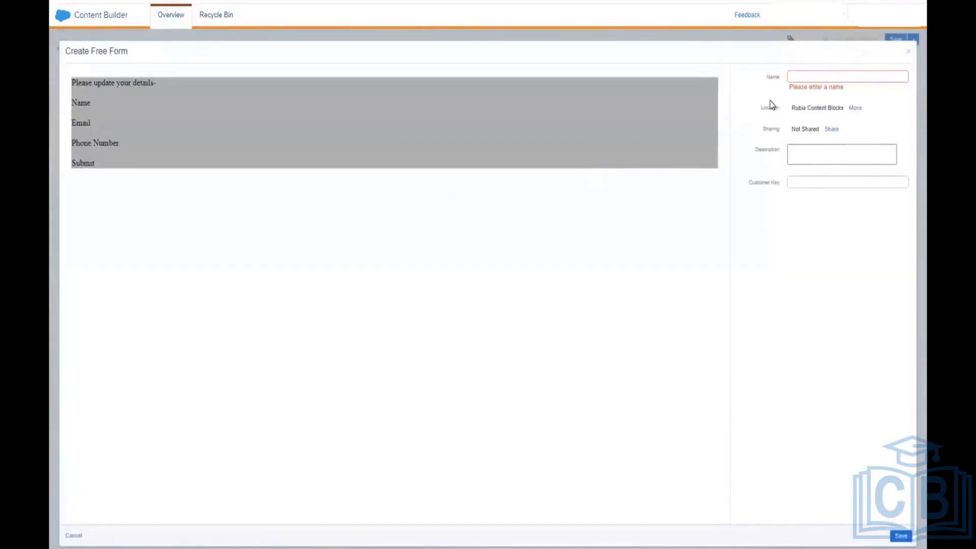
click(819, 77)
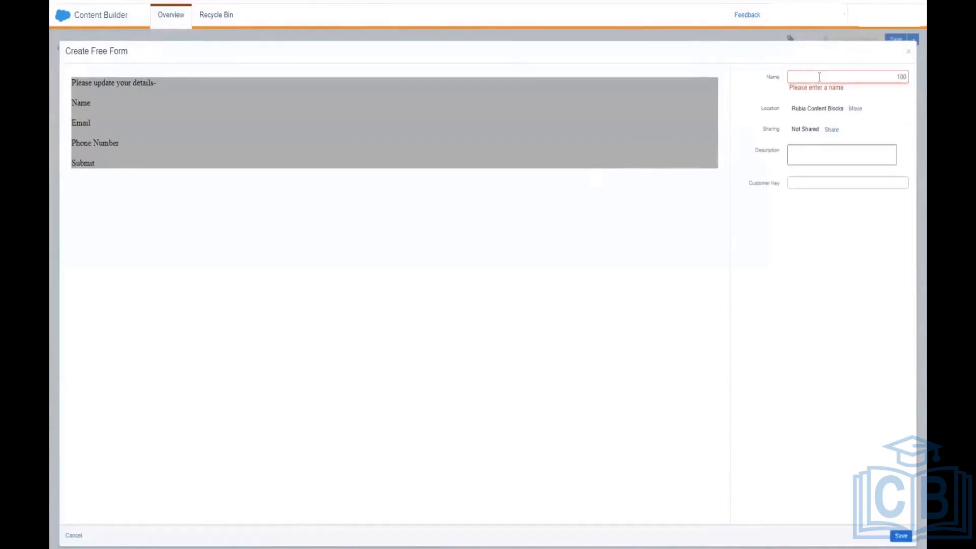
text(Form)
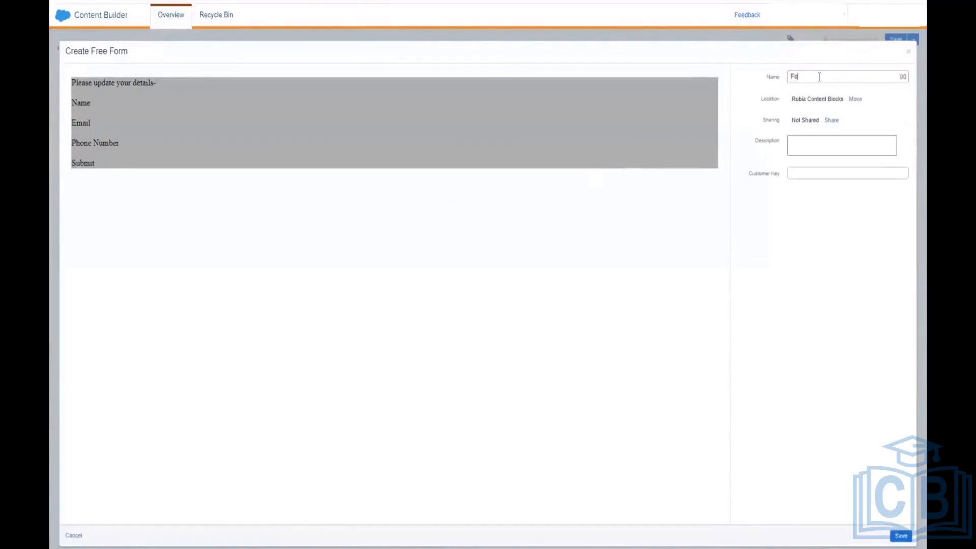
click(901, 535)
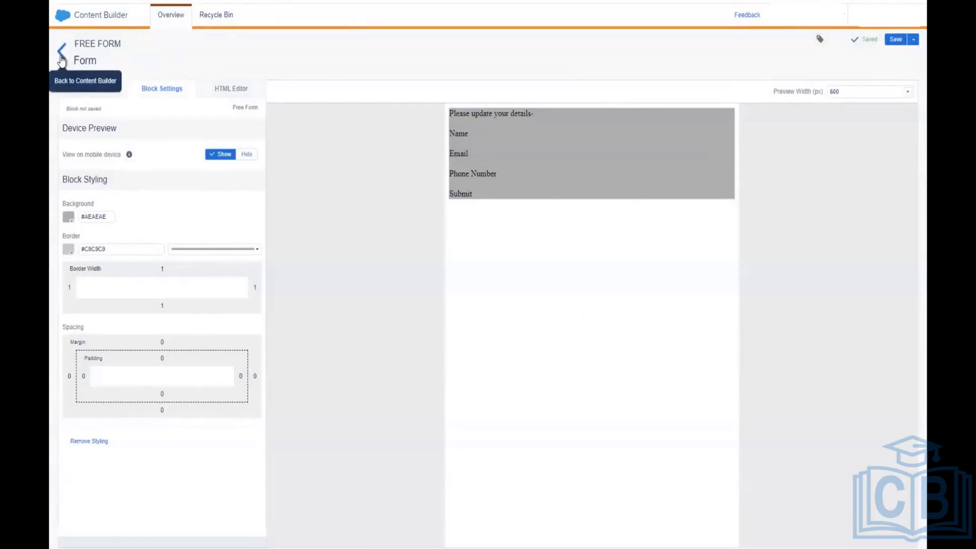
click(62, 60)
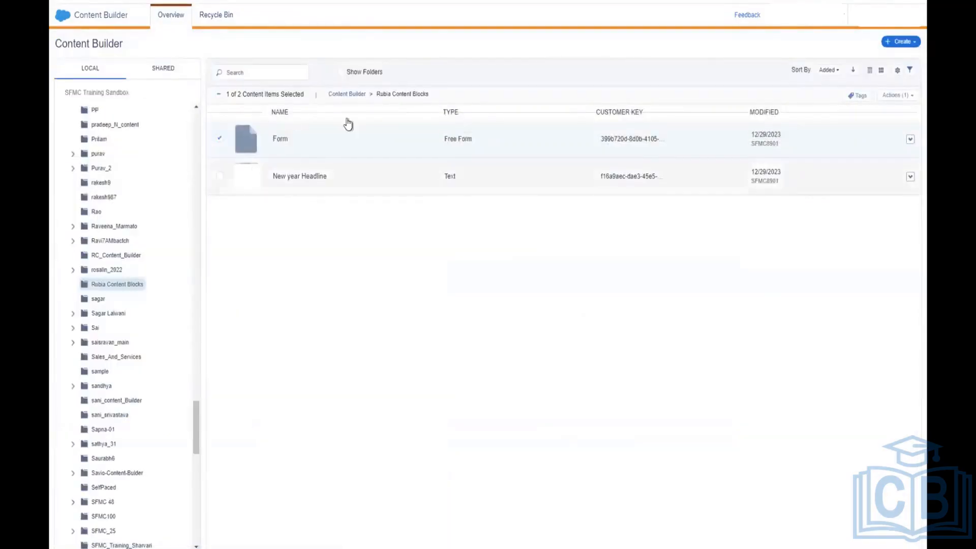
Step: Create a new HTML content block via Create > Content Blocks > HTML
click(912, 43)
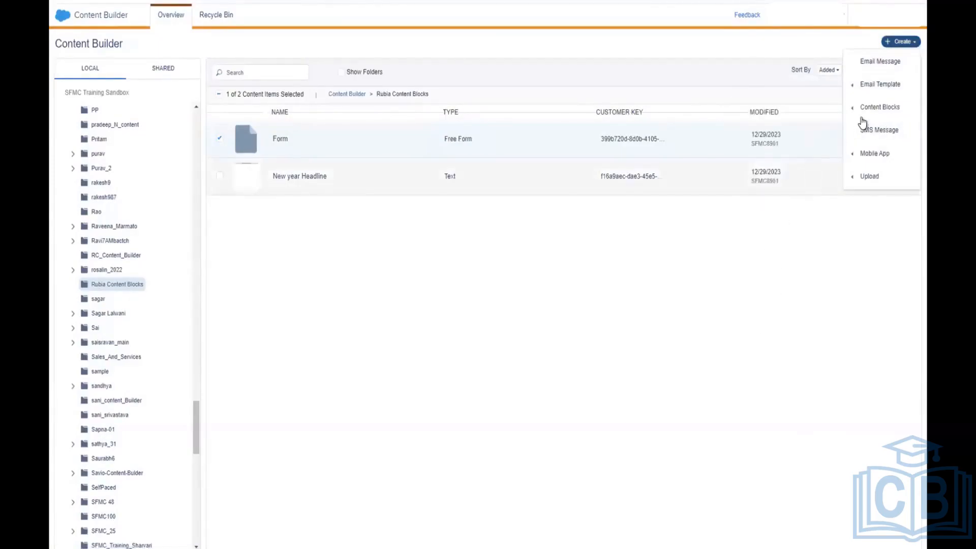
mouse_move(864, 115)
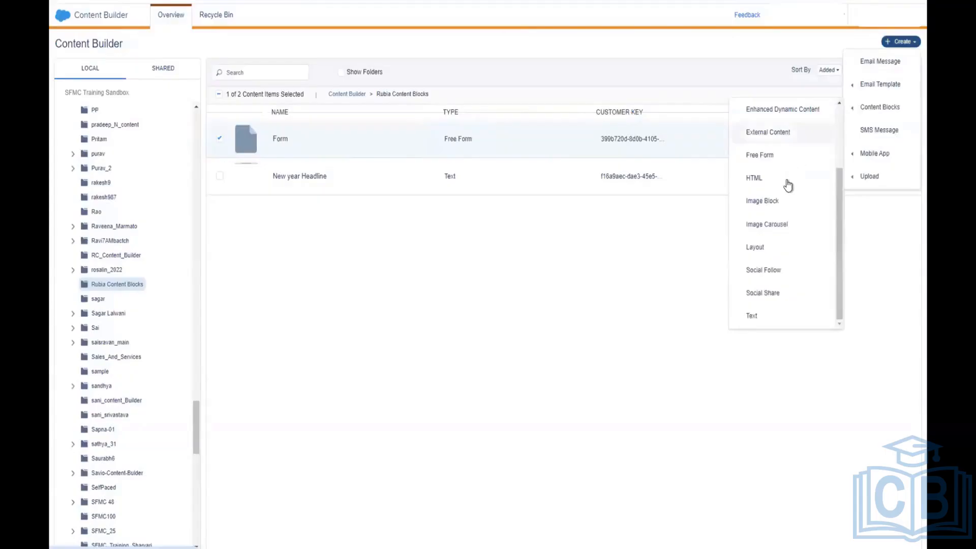
click(788, 184)
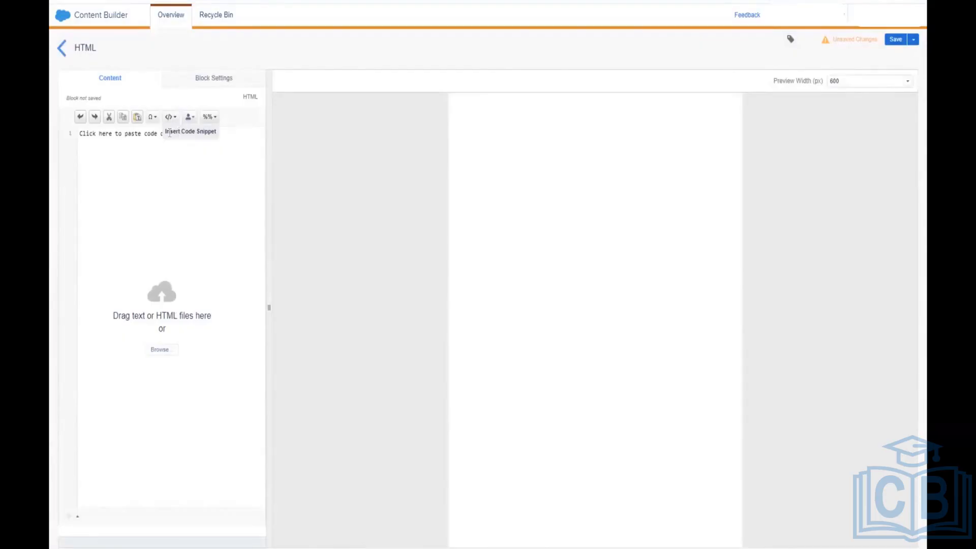
Step: Look through the code snippets without inserting one, then open the Browse content chooser
click(168, 121)
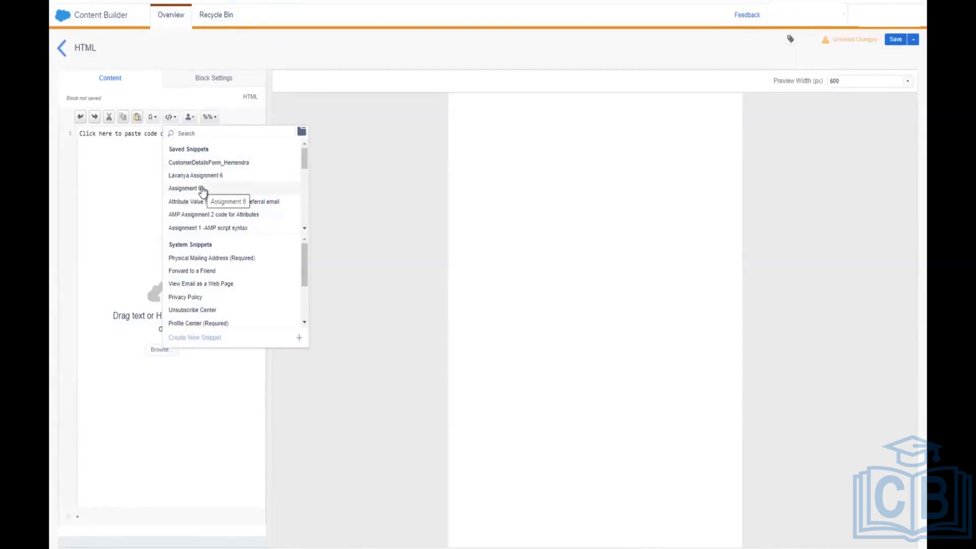
click(117, 203)
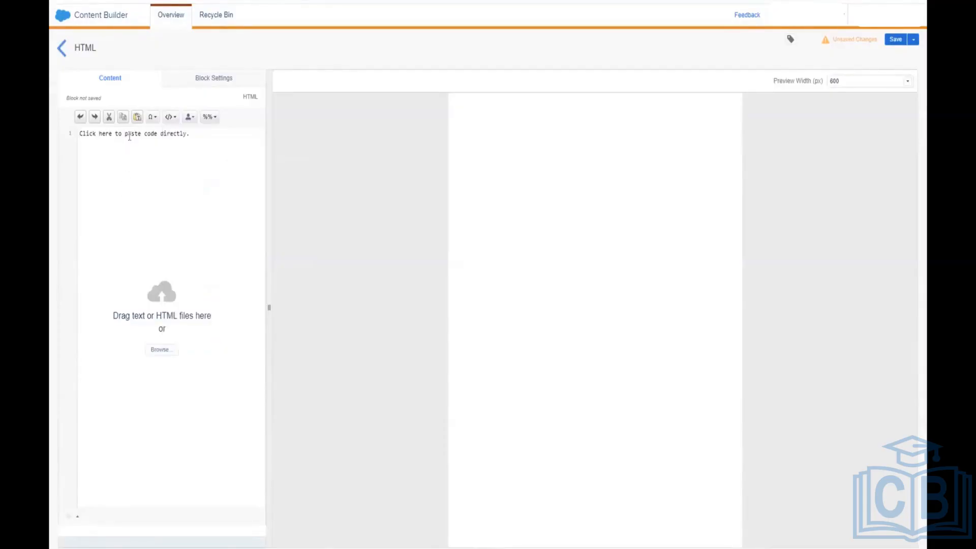
click(171, 353)
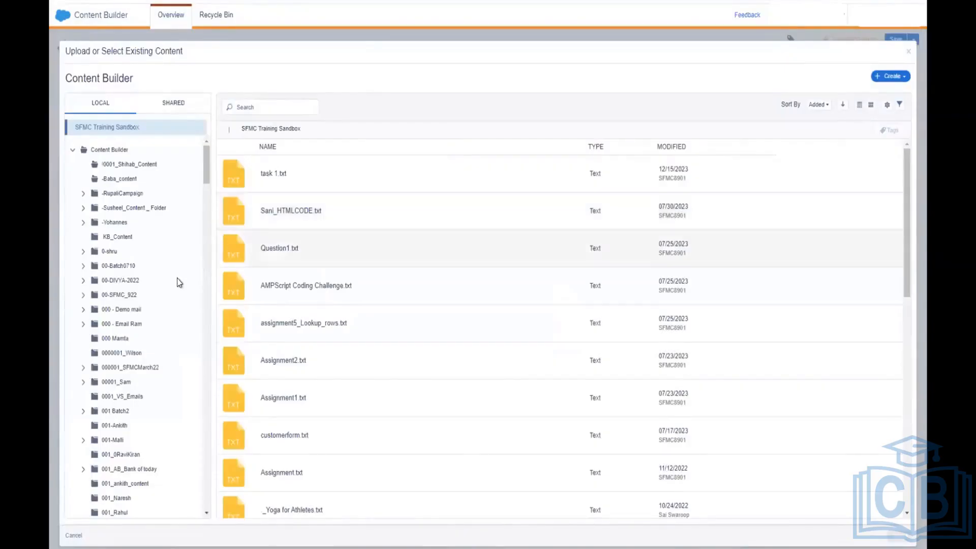
Step: Go through Rubia Content Blocks, rosalin_2022 and RC_Content_Builder in the folder tree, then open MCTrain_22
scroll(177, 285, down, 1)
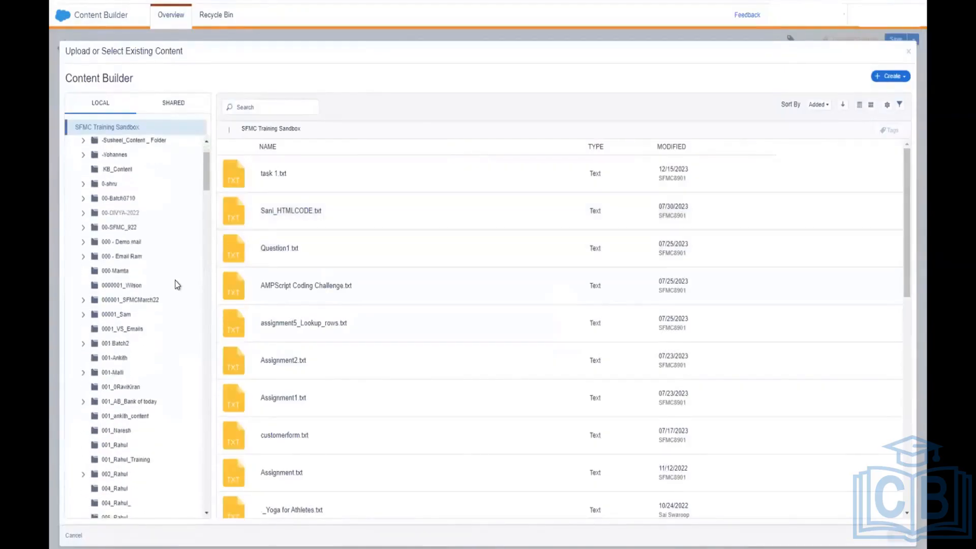
scroll(178, 285, down, 4)
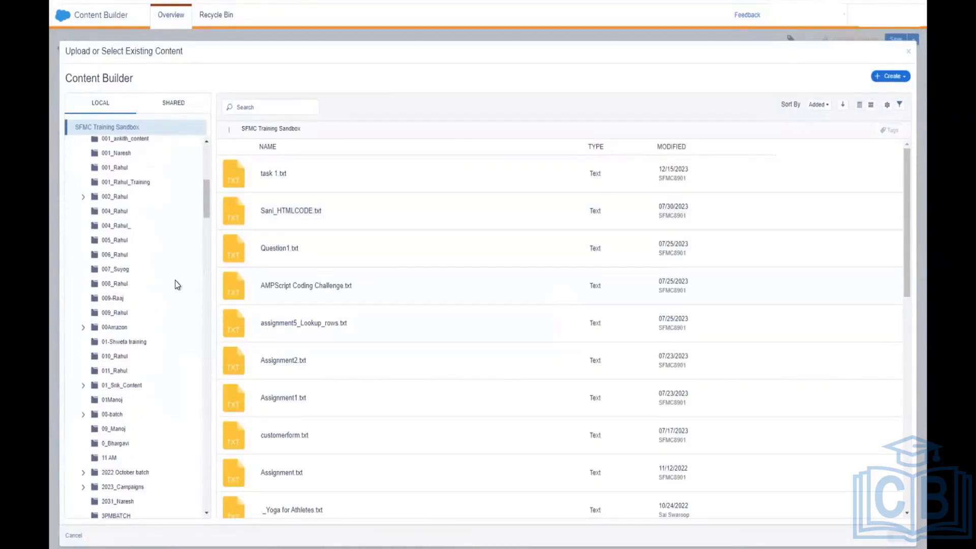
scroll(176, 285, down, 2)
scroll(177, 285, down, 1)
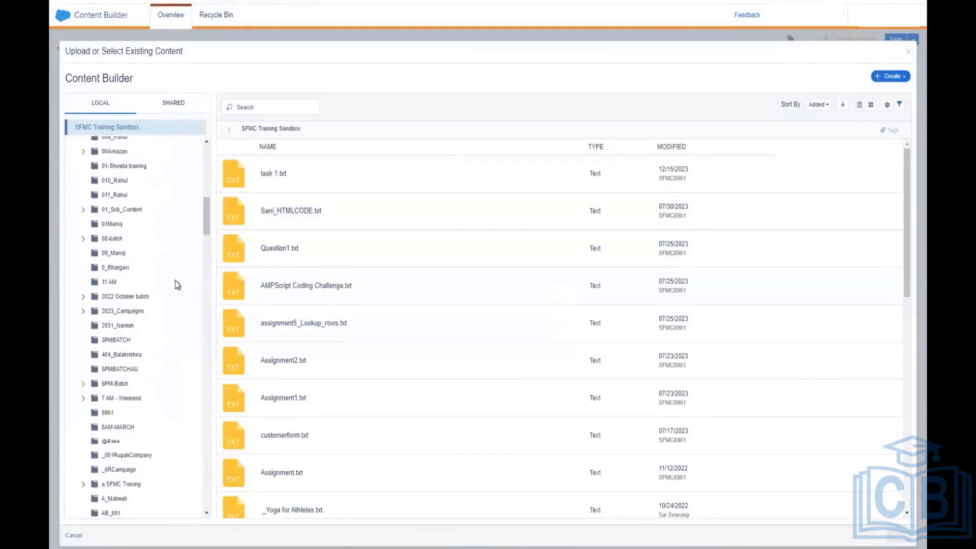
scroll(175, 284, down, 3)
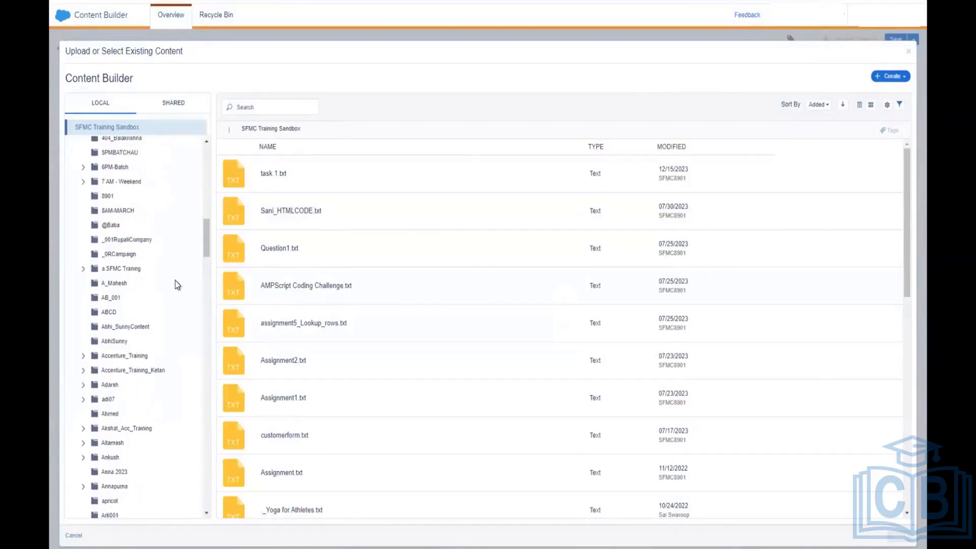
scroll(175, 281, down, 4)
scroll(176, 285, down, 10)
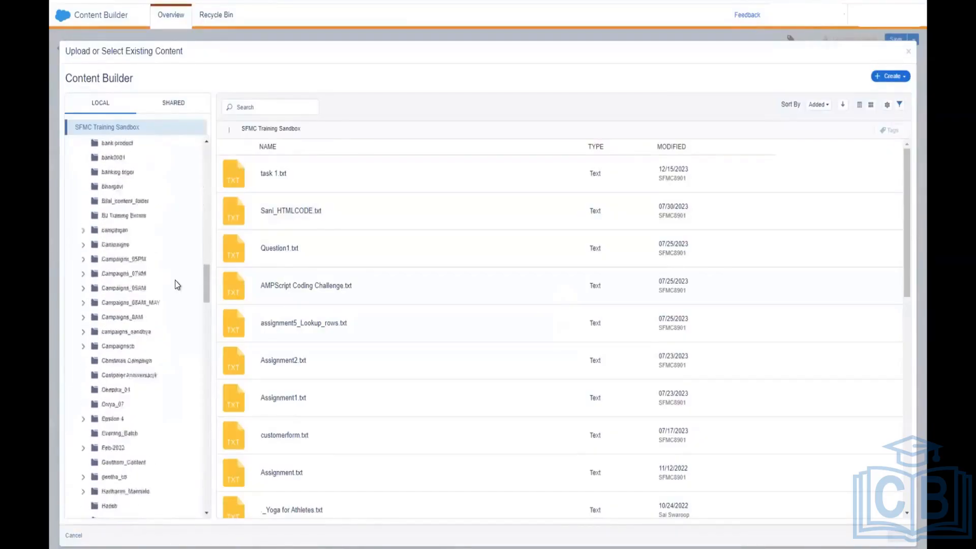
scroll(176, 284, down, 10)
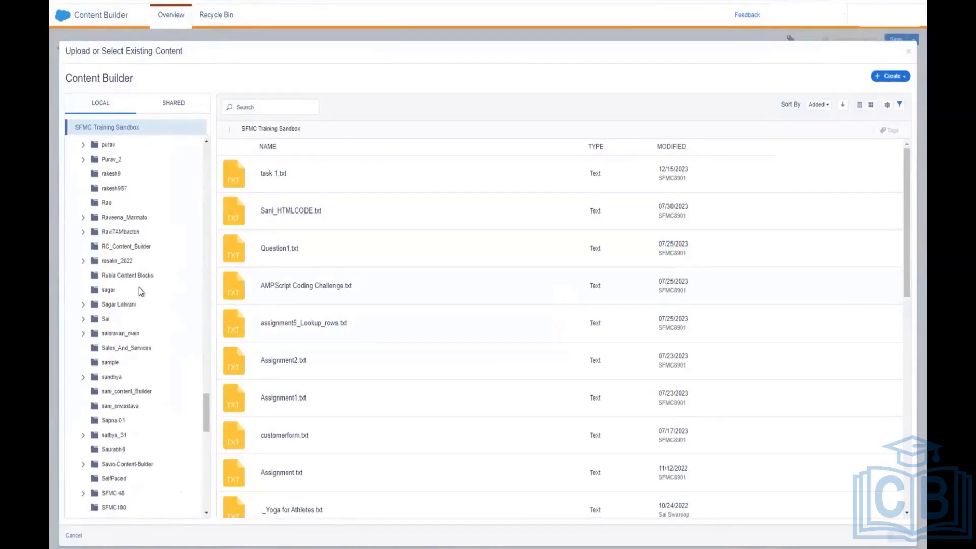
click(136, 276)
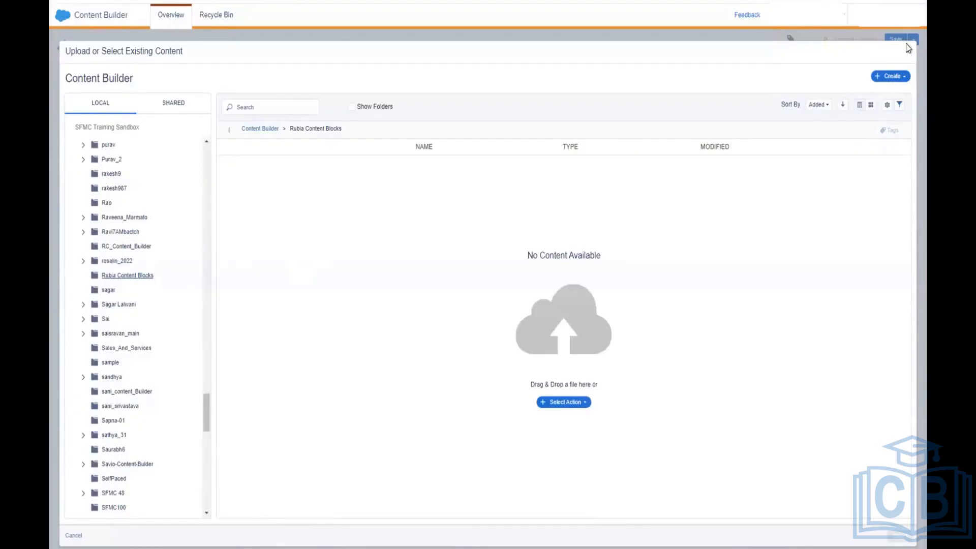
click(119, 262)
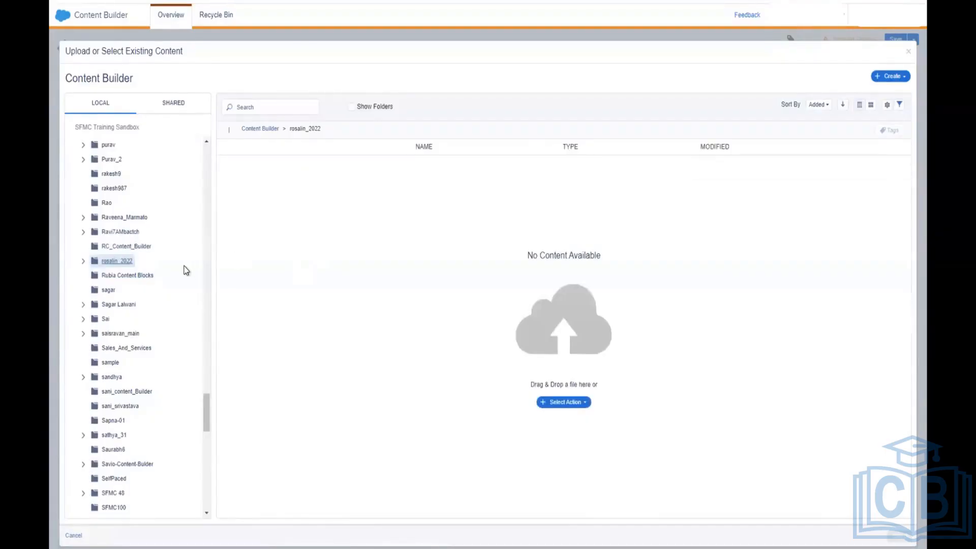
click(134, 249)
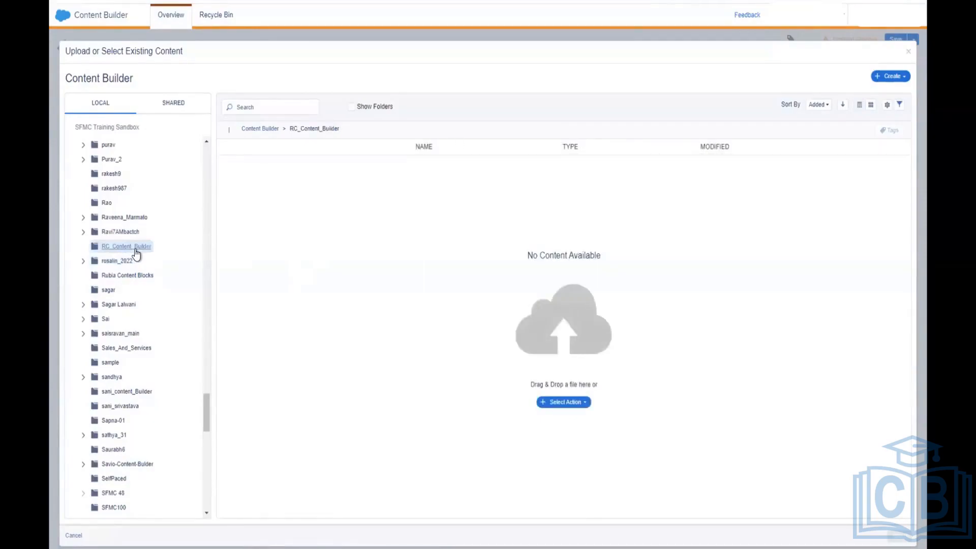
scroll(135, 234, up, 10)
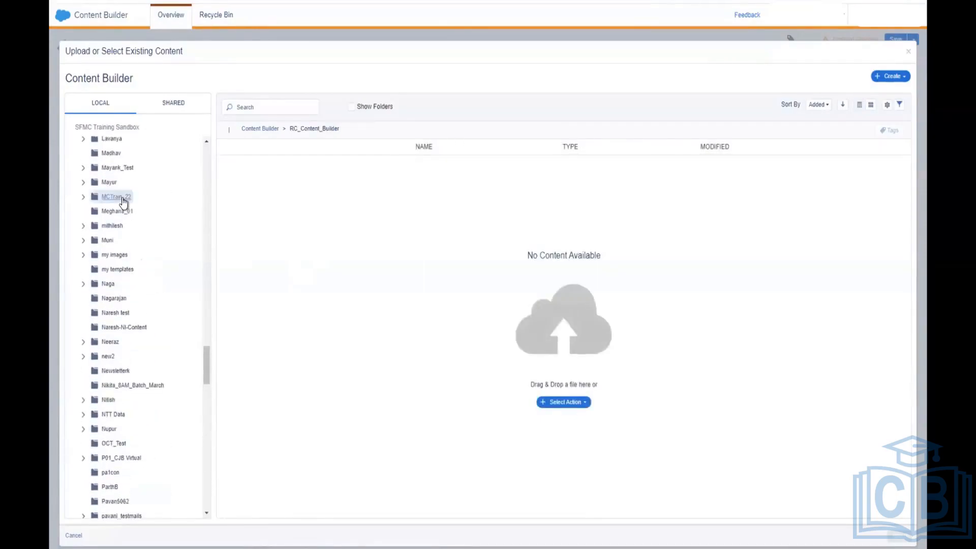
click(116, 196)
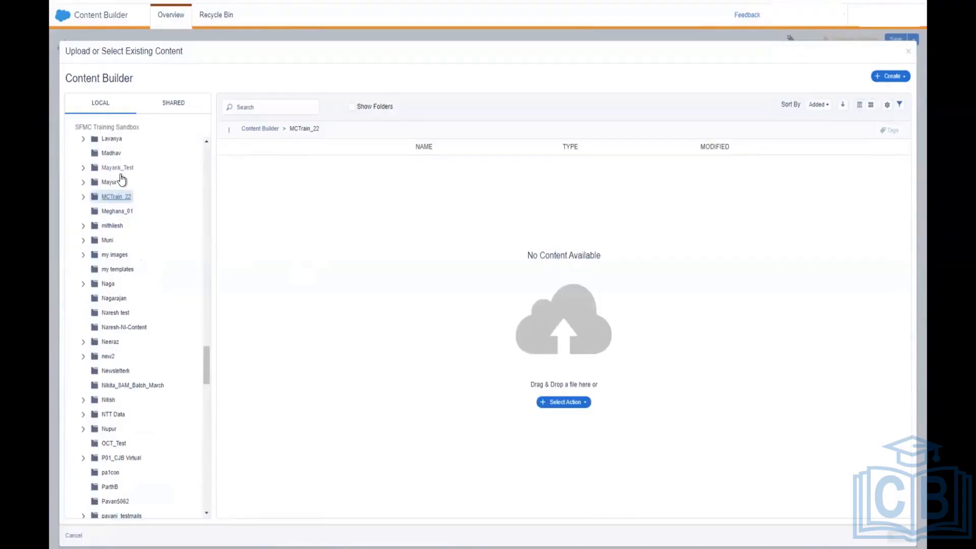
Step: Choose Upload from Select Action to bring up the computer's file picker
scroll(121, 179, up, 1)
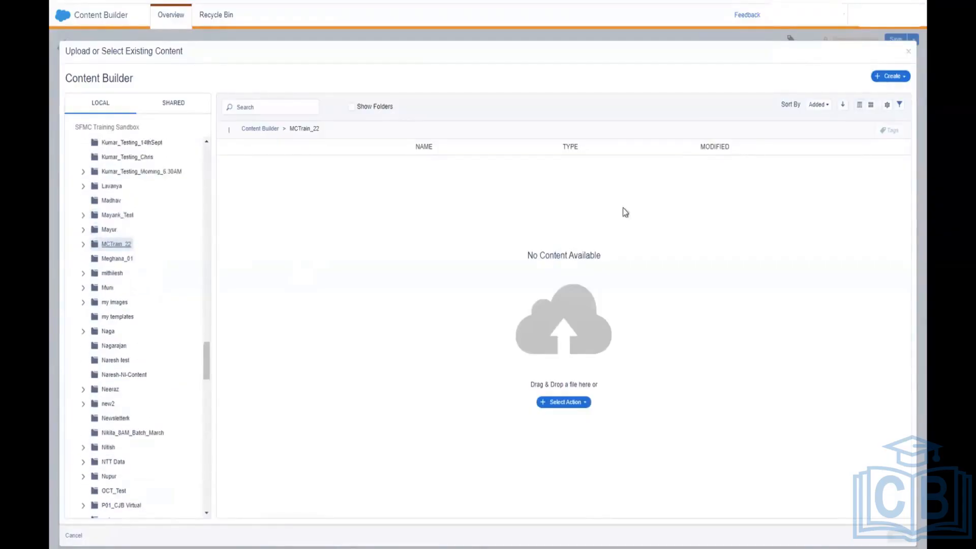
click(577, 402)
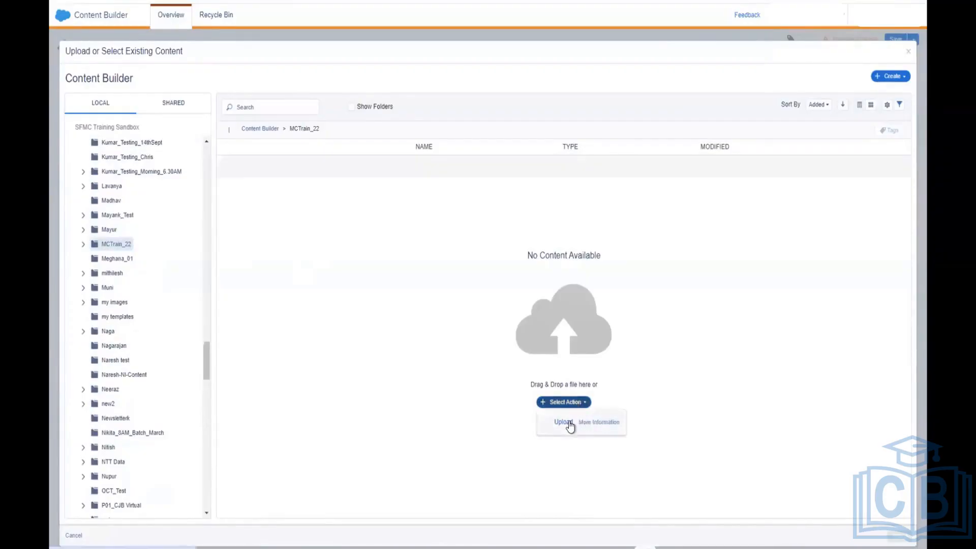
click(569, 421)
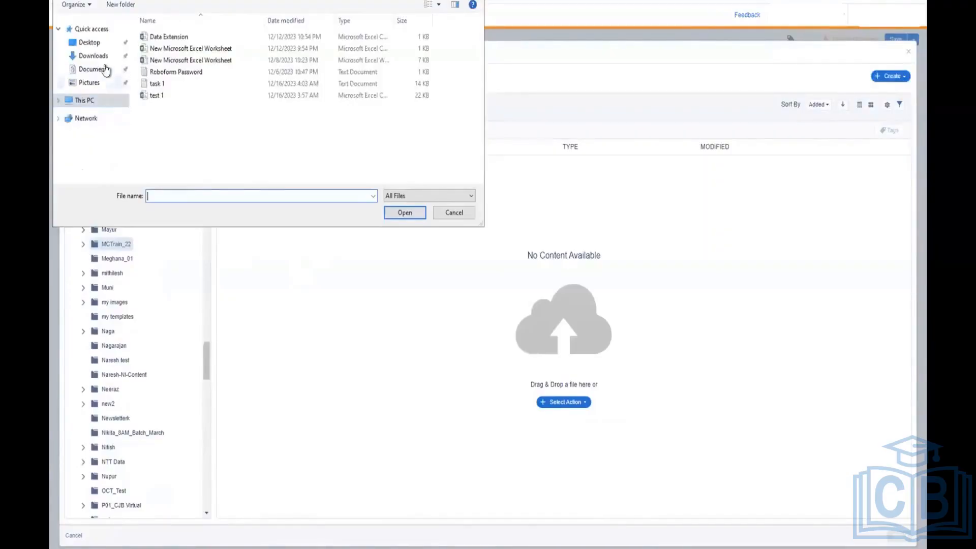
Step: Check the Downloads, This PC and Desktop locations for a file, then cancel the Open dialog
click(94, 56)
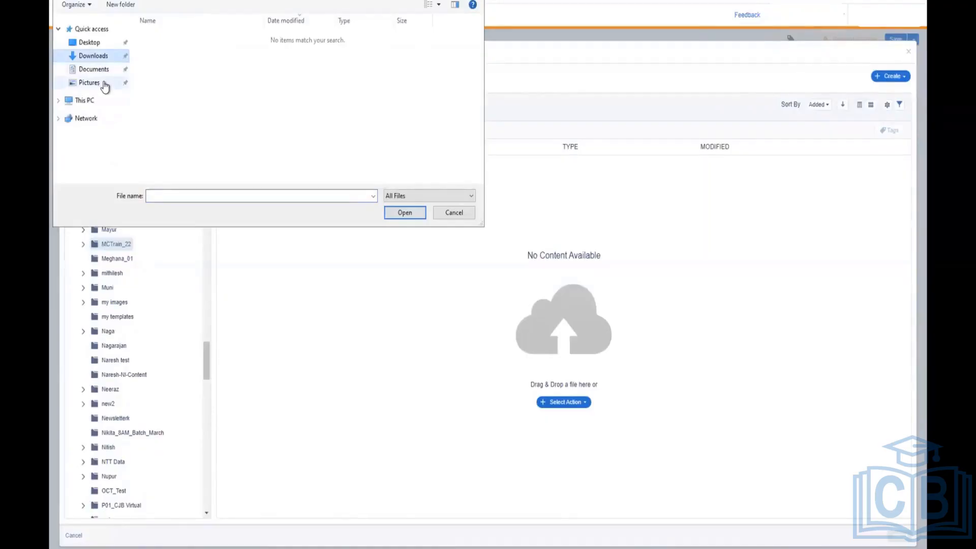
click(104, 102)
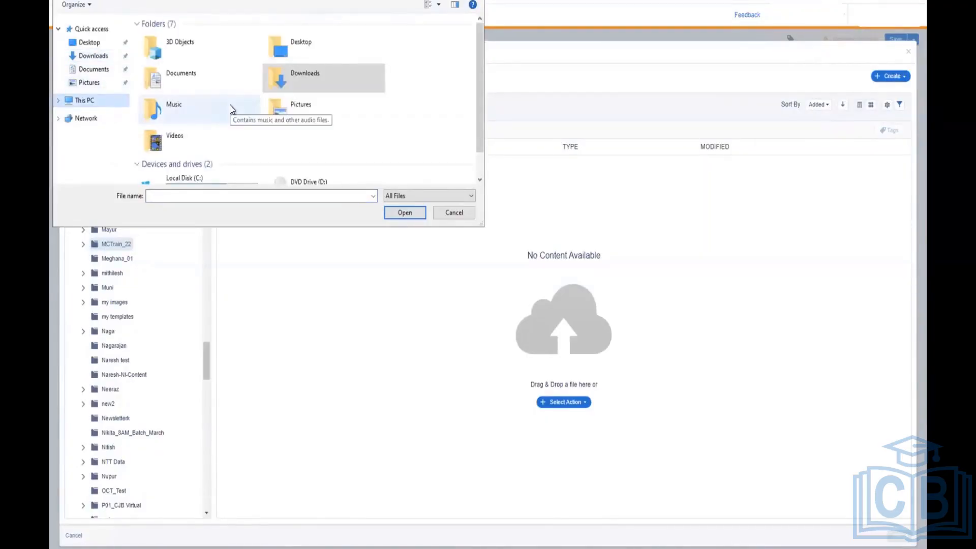
scroll(229, 105, down, 1)
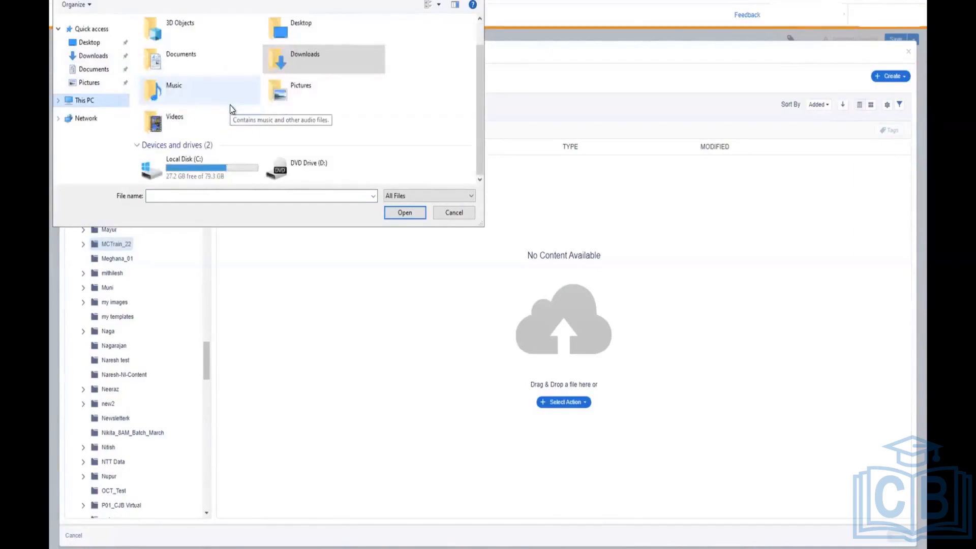
click(116, 44)
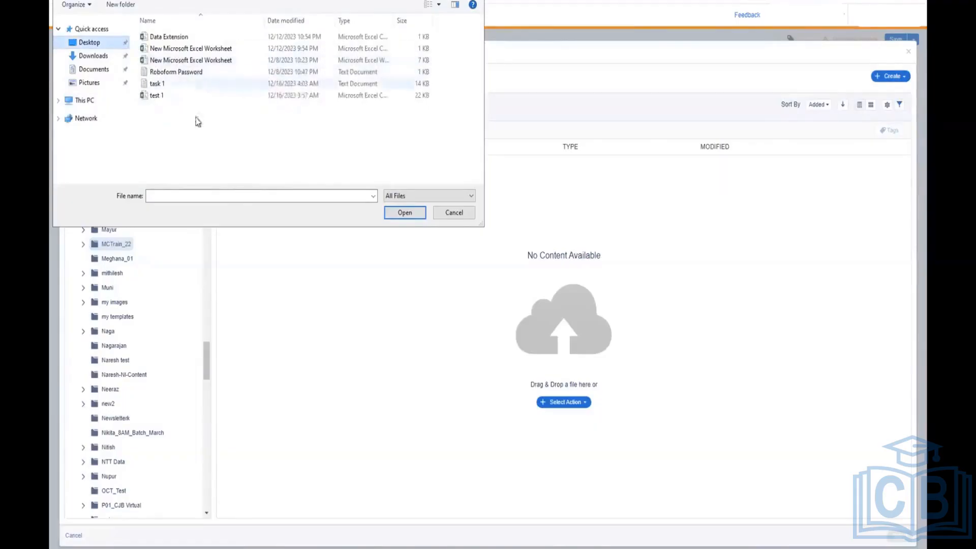
click(449, 216)
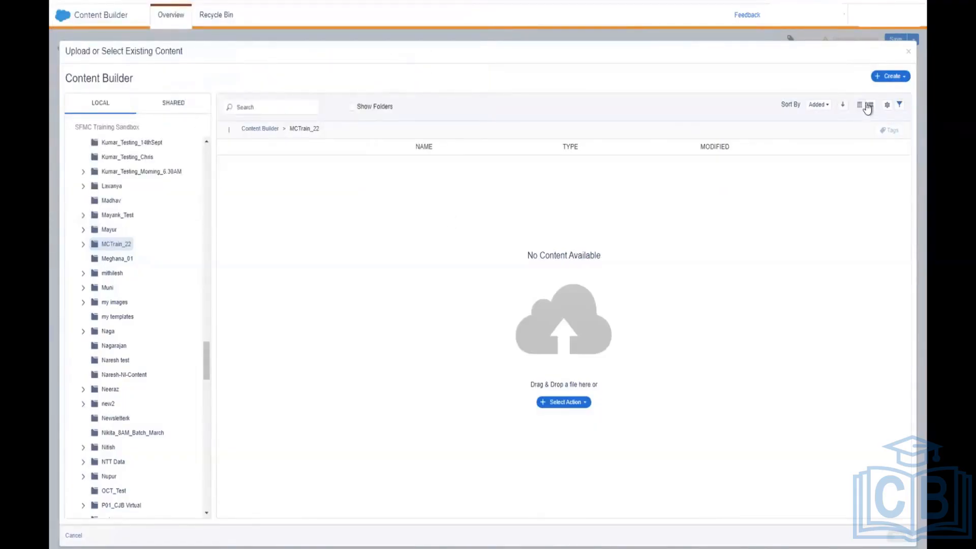
Step: Close the upload dialog and type a short line of test letters into the HTML block's code
click(907, 54)
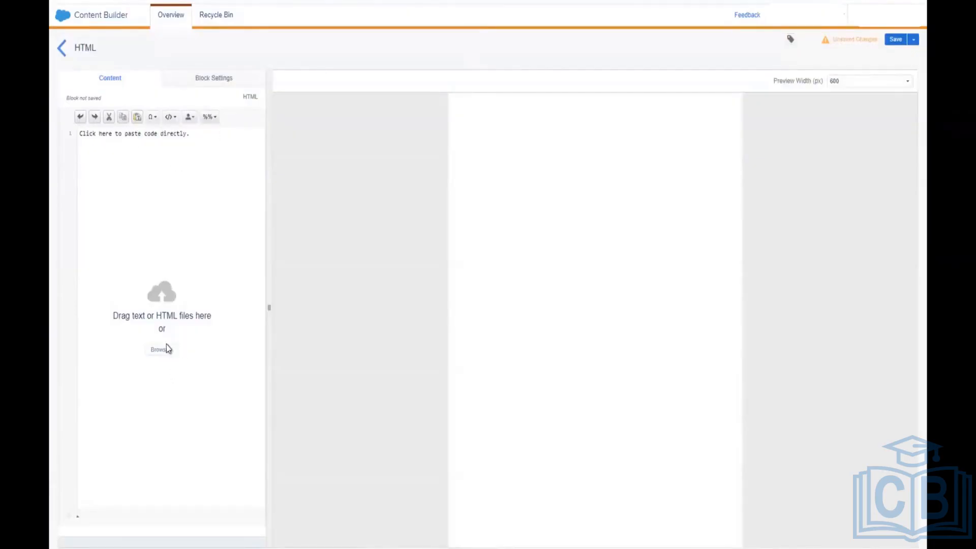
click(161, 132)
text(ccc)
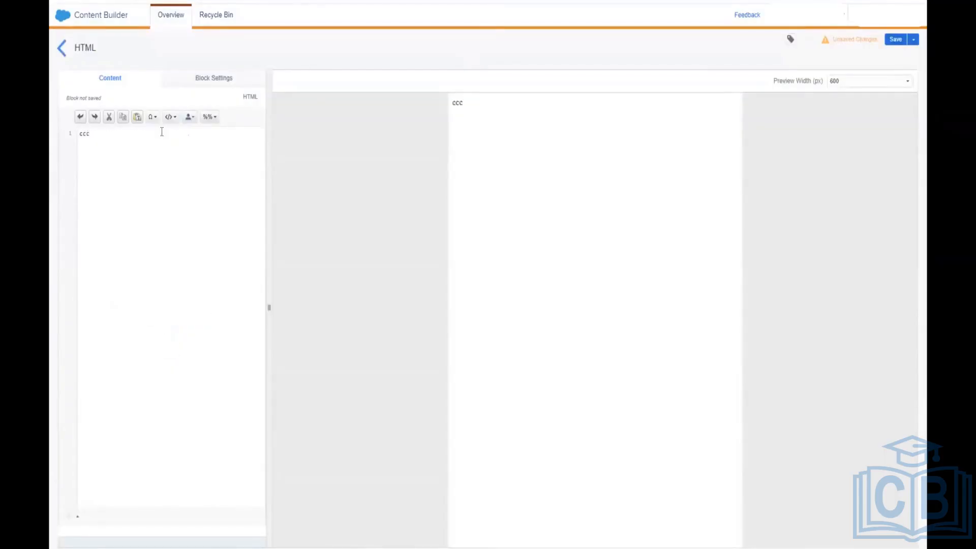
key(BackSpace)
key(BackSpace)
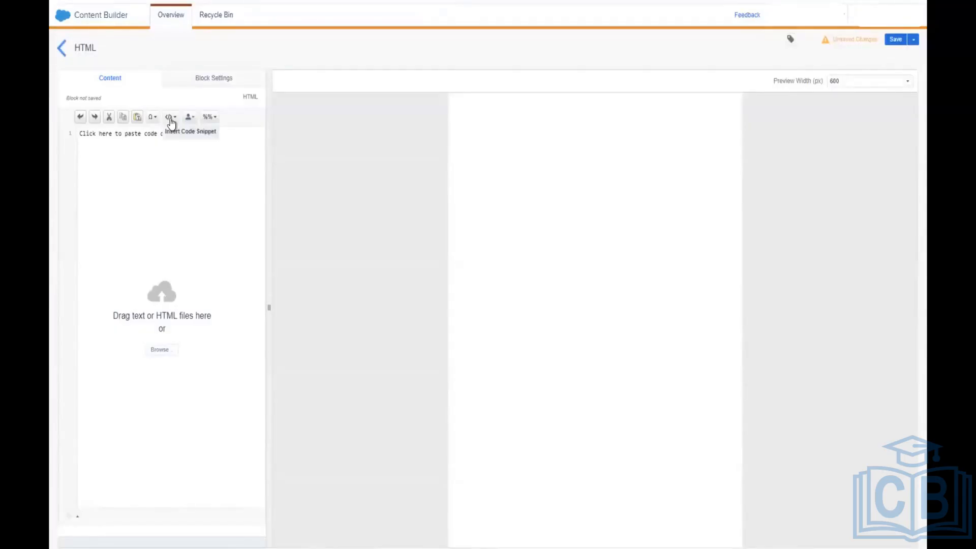
text(f)
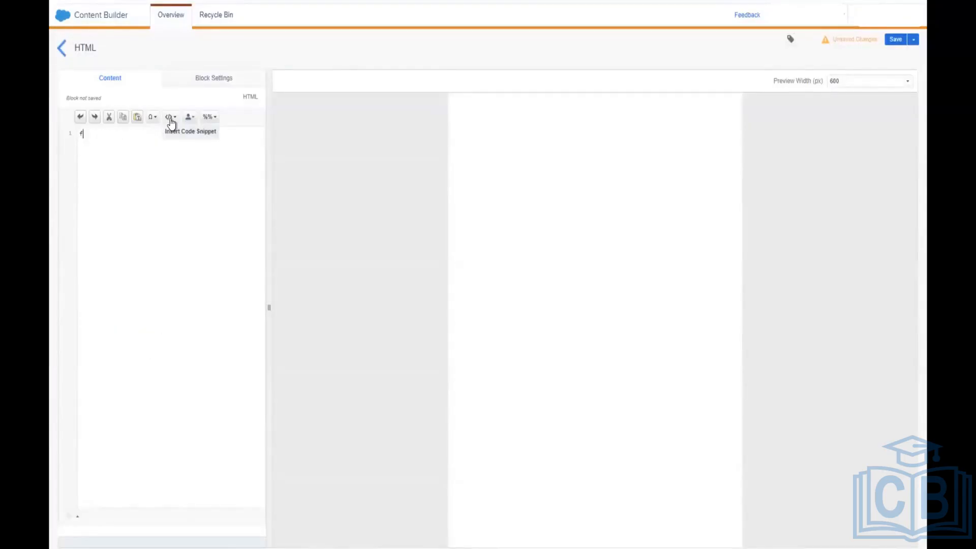
text(tftfjbbkknnn)
key(BackSpace)
key(BackSpace)
key(BackSpace)
key(BackSpace)
key(BackSpace)
key(BackSpace)
key(BackSpace)
key(BackSpace)
key(BackSpace)
key(BackSpace)
key(BackSpace)
key(BackSpace)
text(aaasssssss)
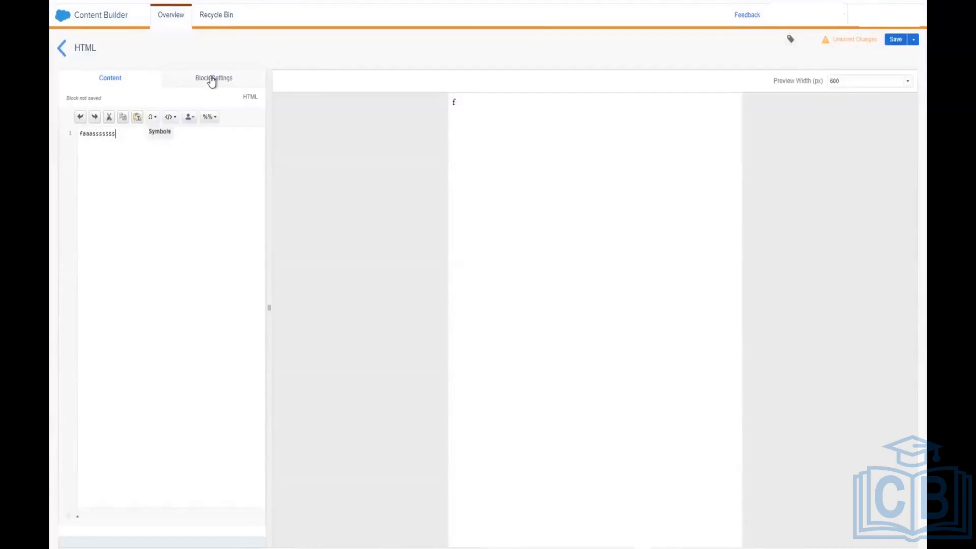
click(242, 93)
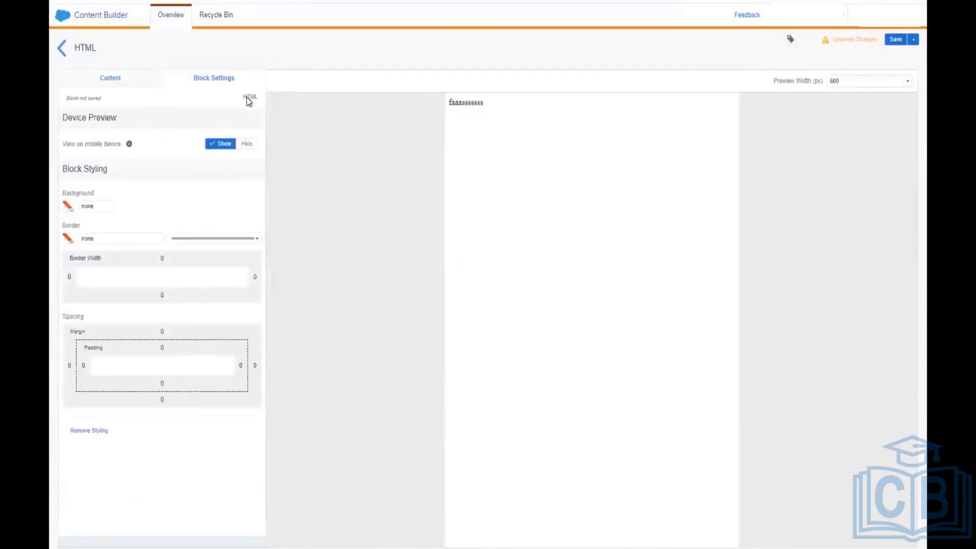
click(116, 81)
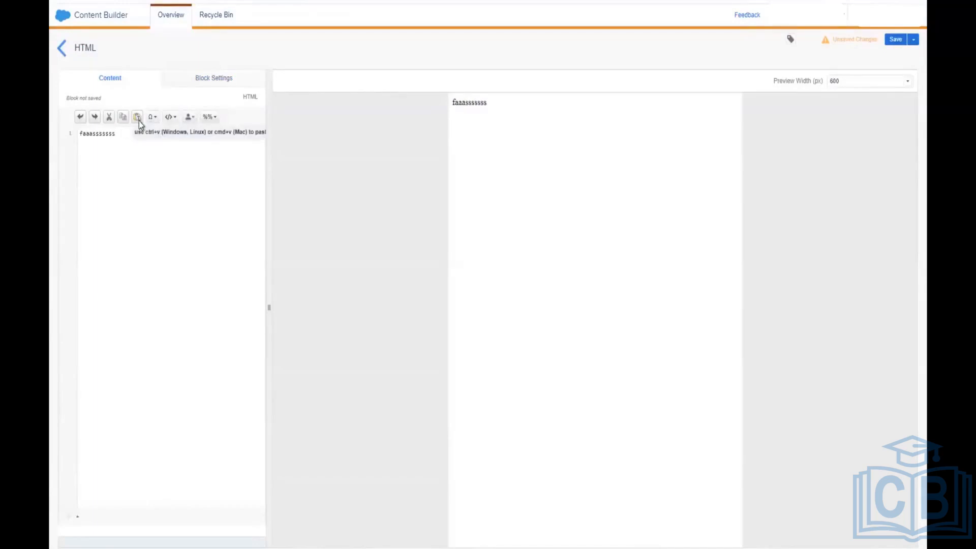
Step: Wrap the test text in Propercase with a nested Lowercase function, then undo both
click(212, 122)
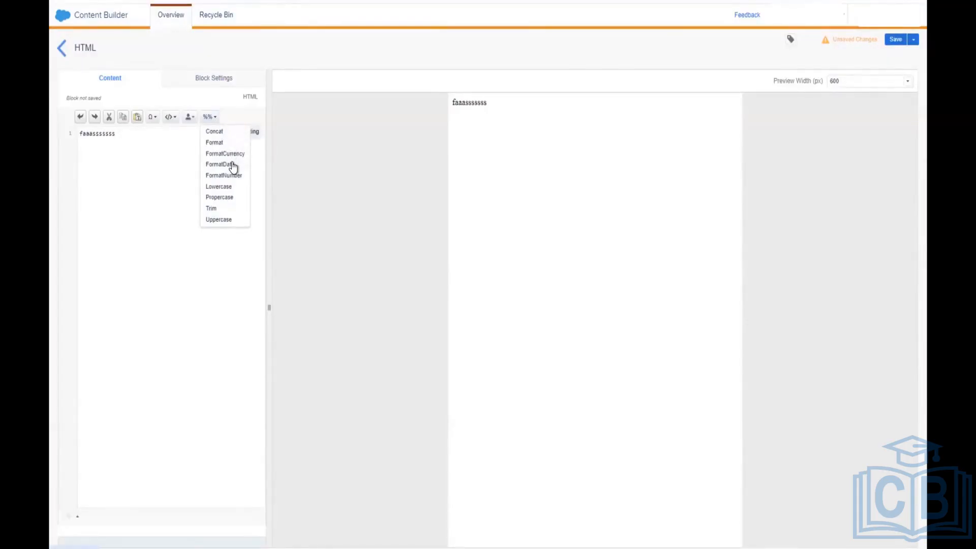
click(227, 197)
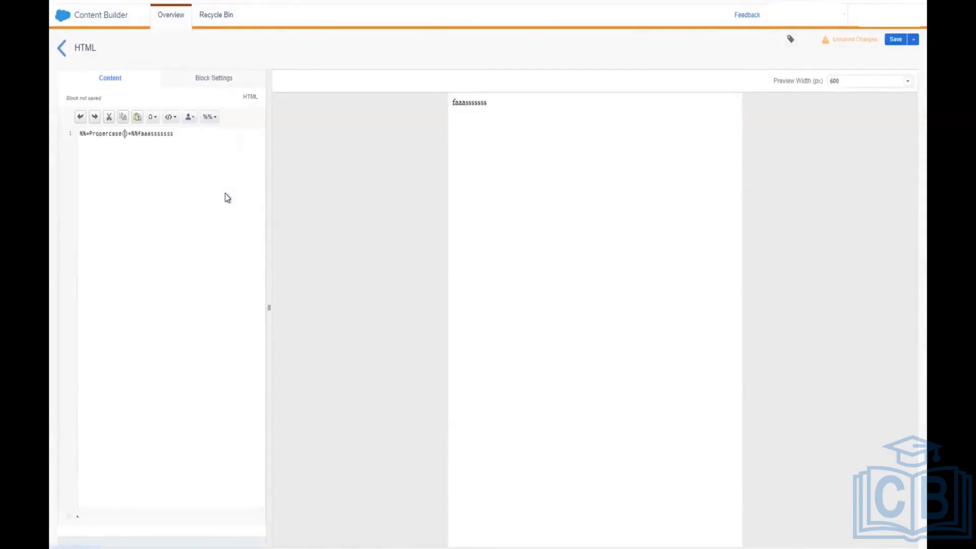
click(211, 121)
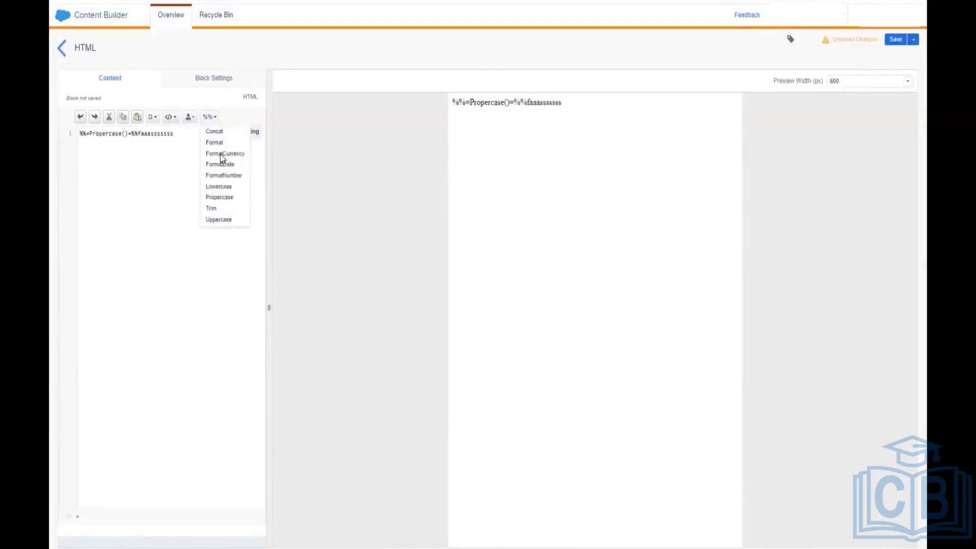
click(219, 188)
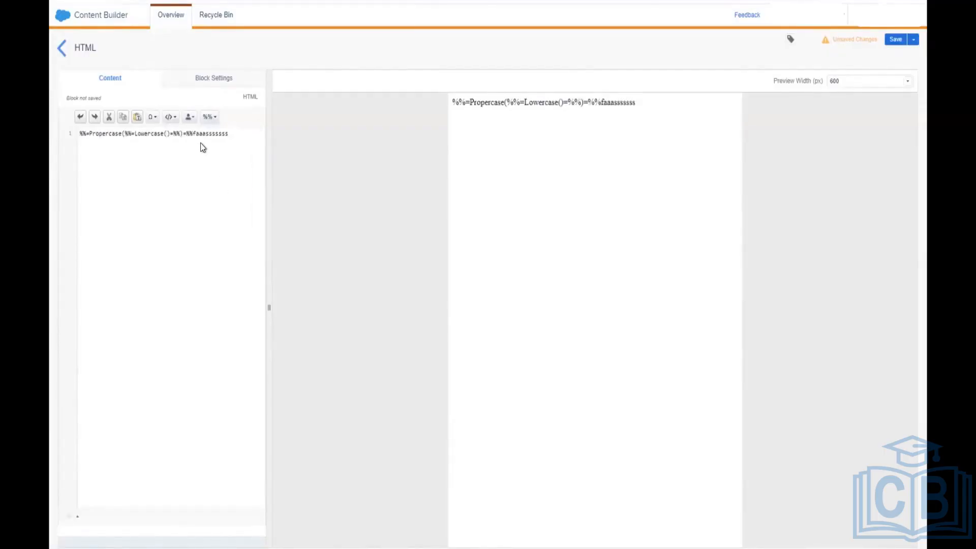
key(ctrl+z)
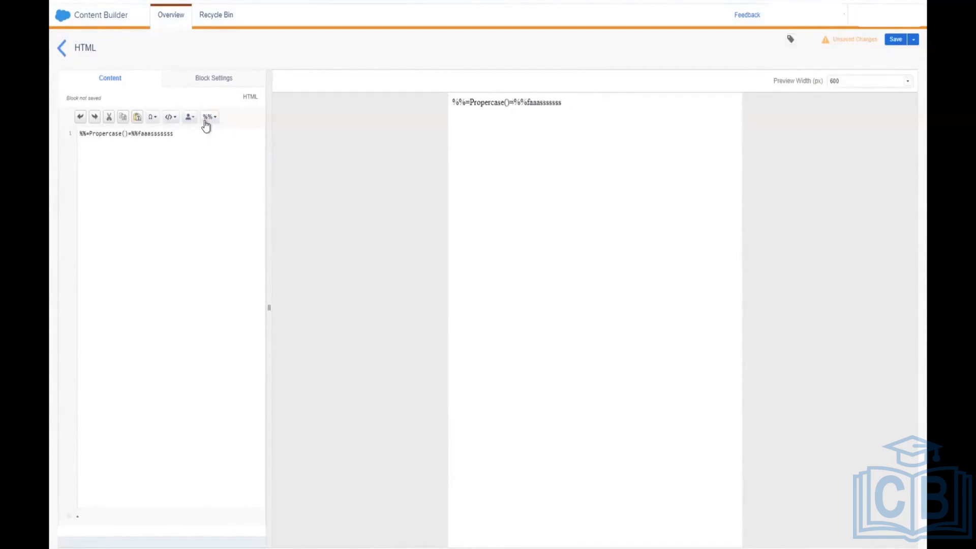
key(ctrl+z)
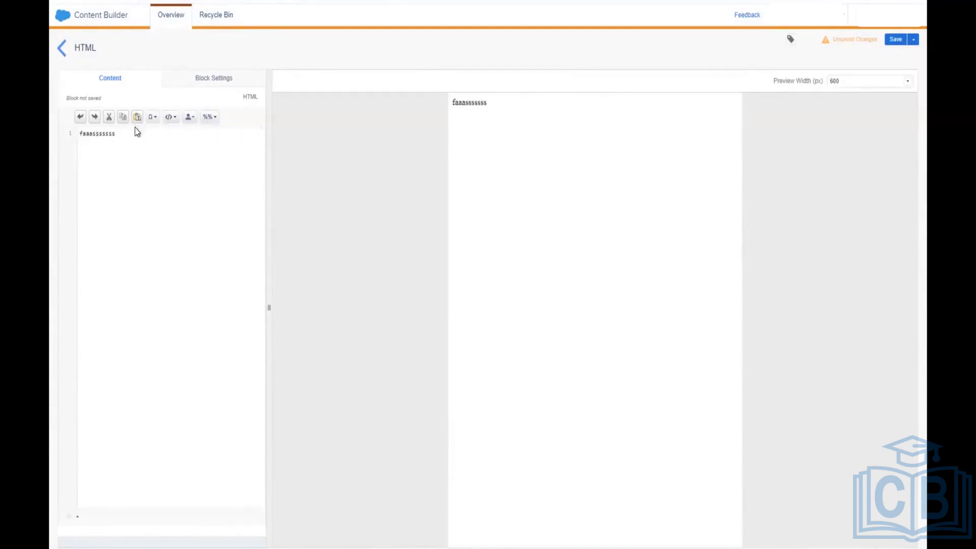
Step: Replace the test word with a name, then select and erase the whole line, leaving the code empty
click(212, 118)
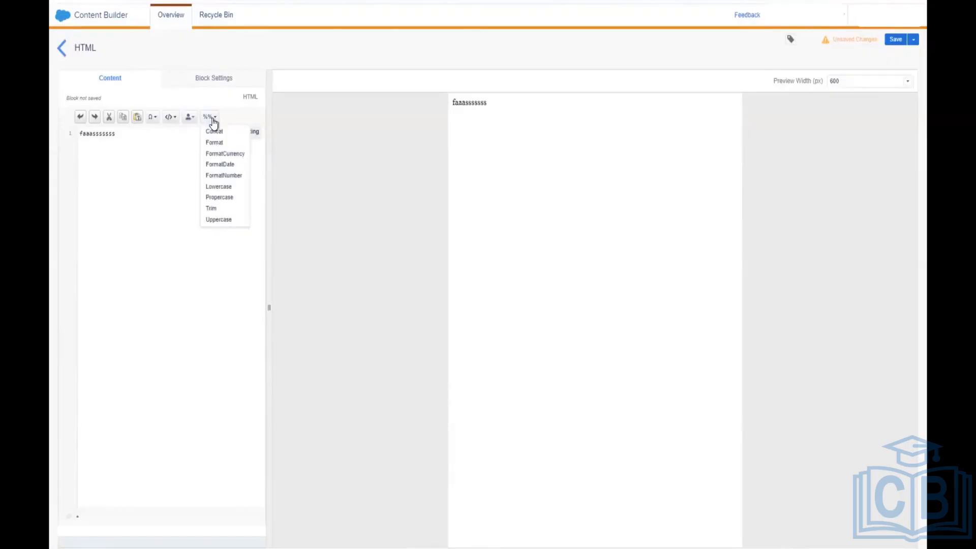
click(107, 135)
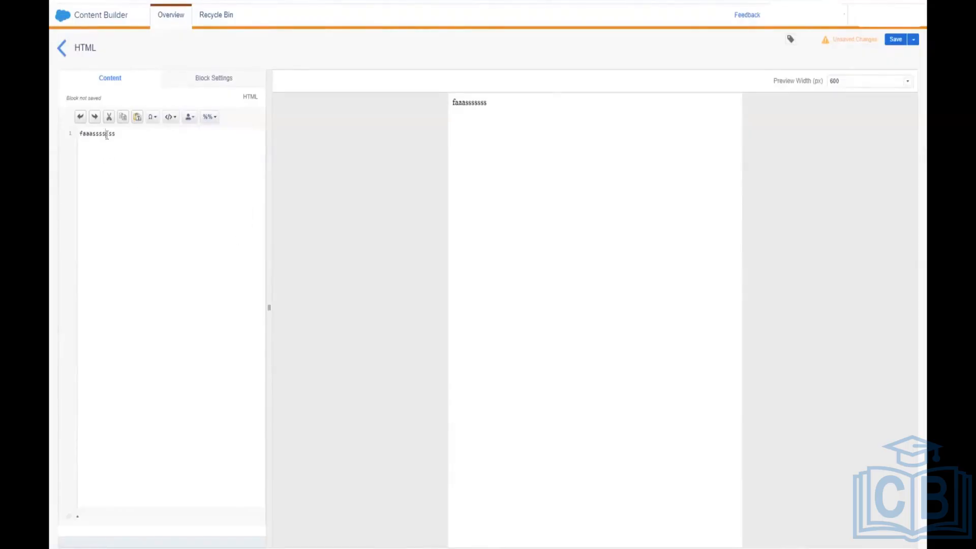
double_click(107, 135)
triple_click(106, 134)
click(119, 134)
key(BackSpace)
key(BackSpace)
key(BackSpace)
key(BackSpace)
key(BackSpace)
key(BackSpace)
key(BackSpace)
key(BackSpace)
key(BackSpace)
key(BackSpace)
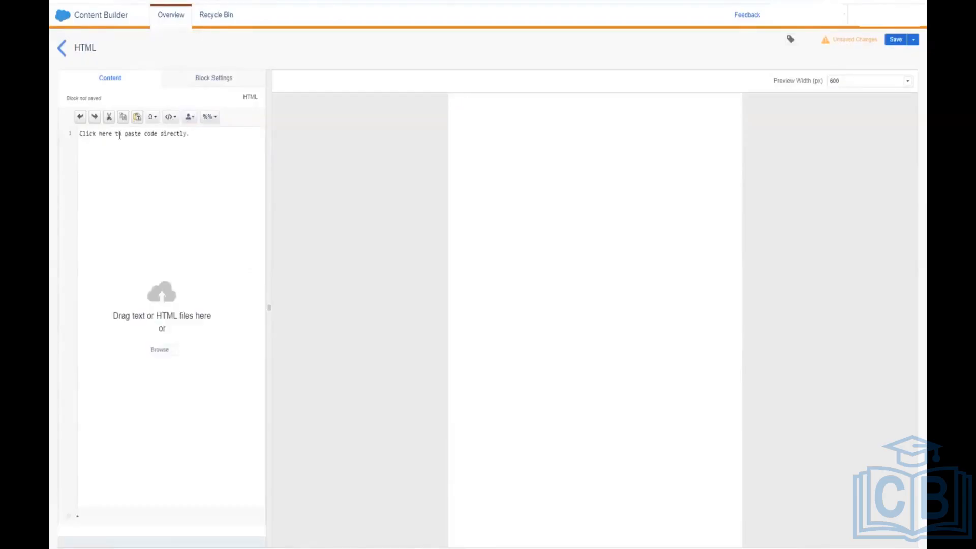
Step: Type Name and try Propercase with a nested Uppercase function, then undo both
text(Name)
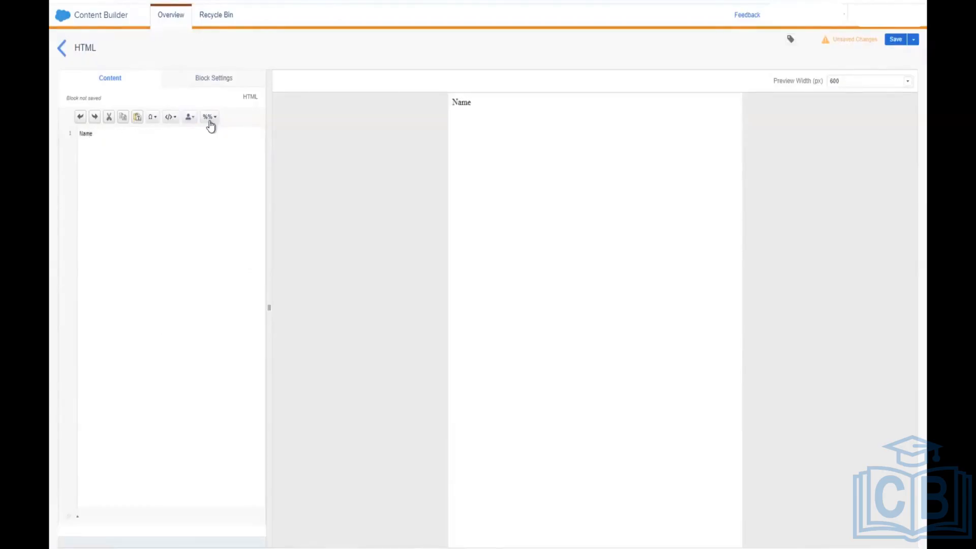
click(210, 117)
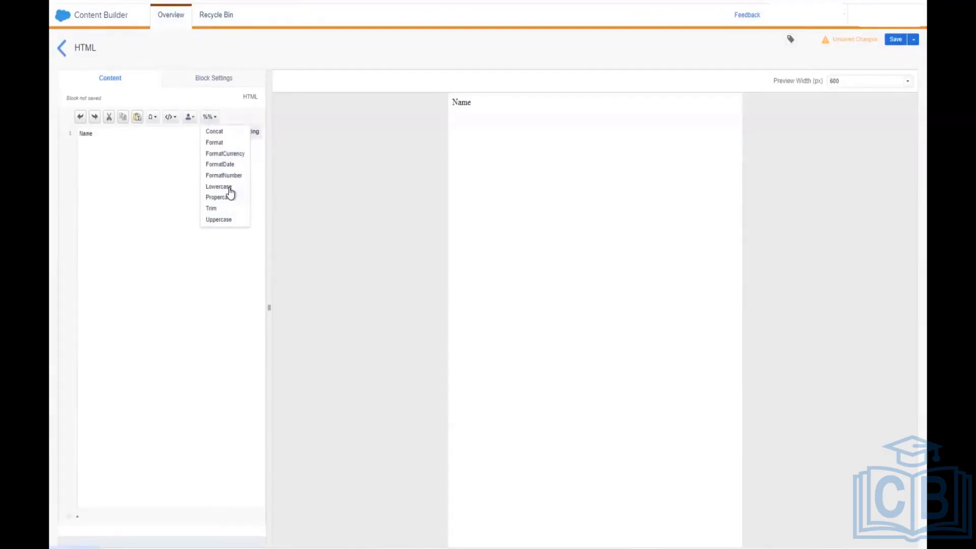
click(227, 197)
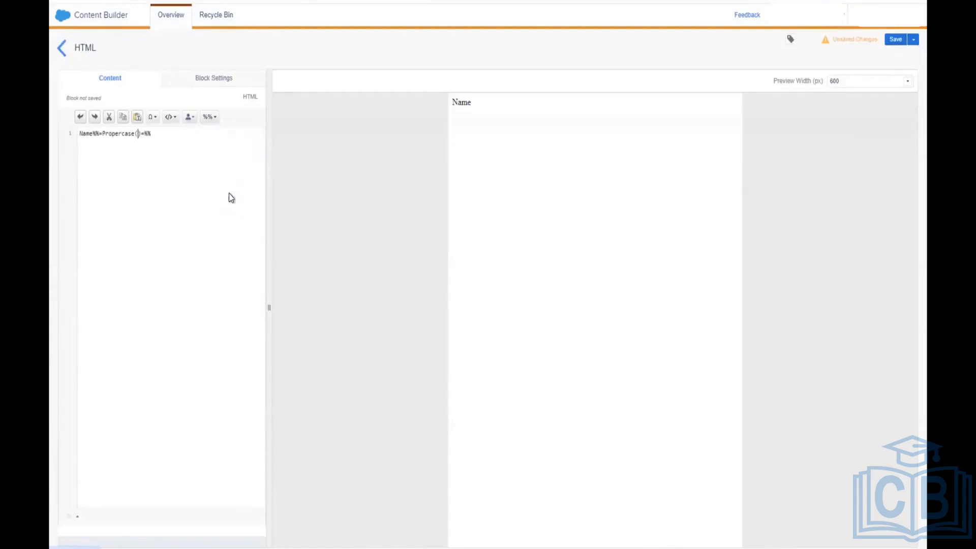
click(211, 117)
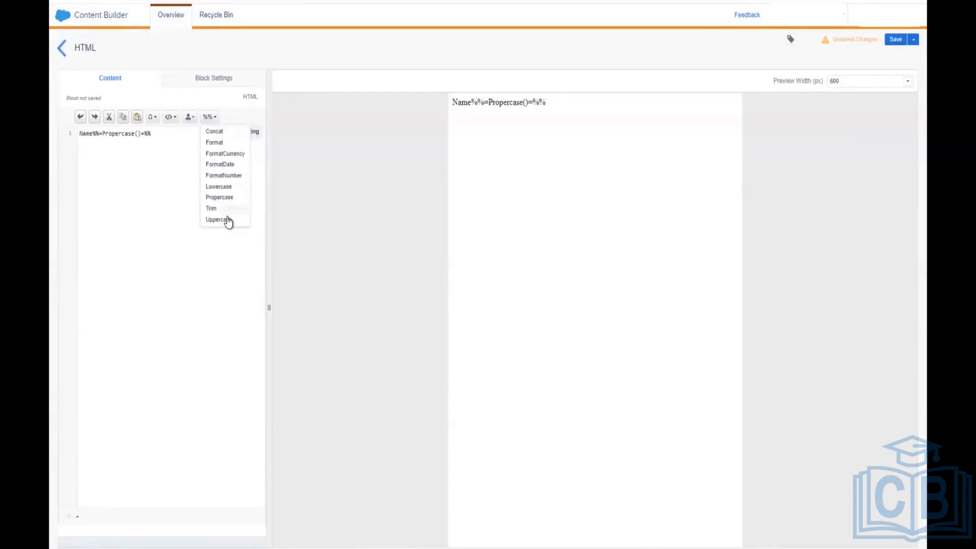
click(227, 219)
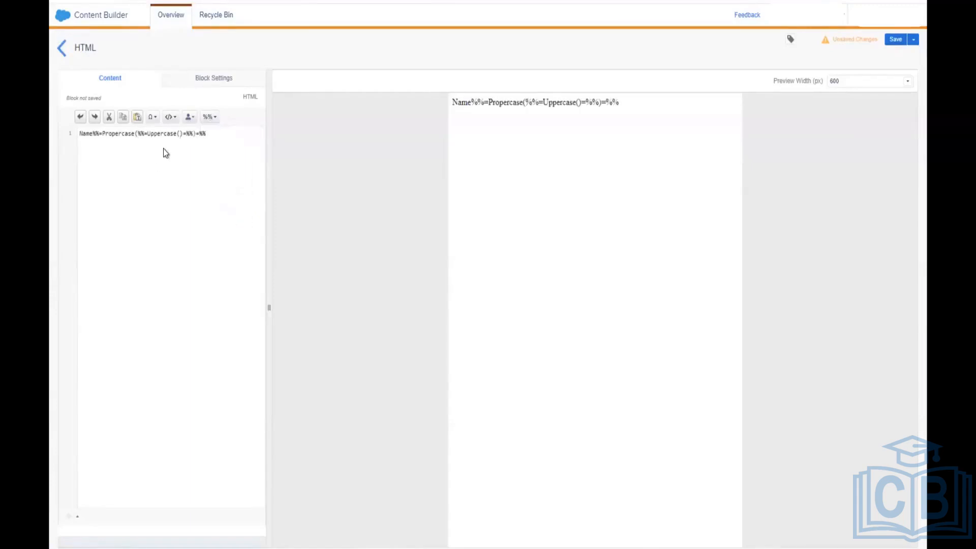
key(ctrl+z)
key(ctrl+z)
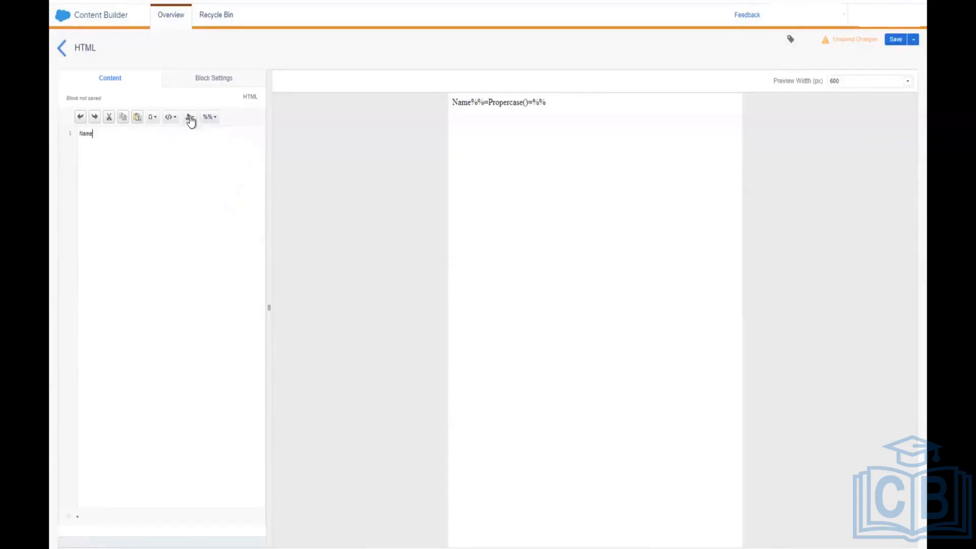
Step: Insert an Uppercase function after Name so the code reads Name%%=Uppercase()=%%
click(209, 117)
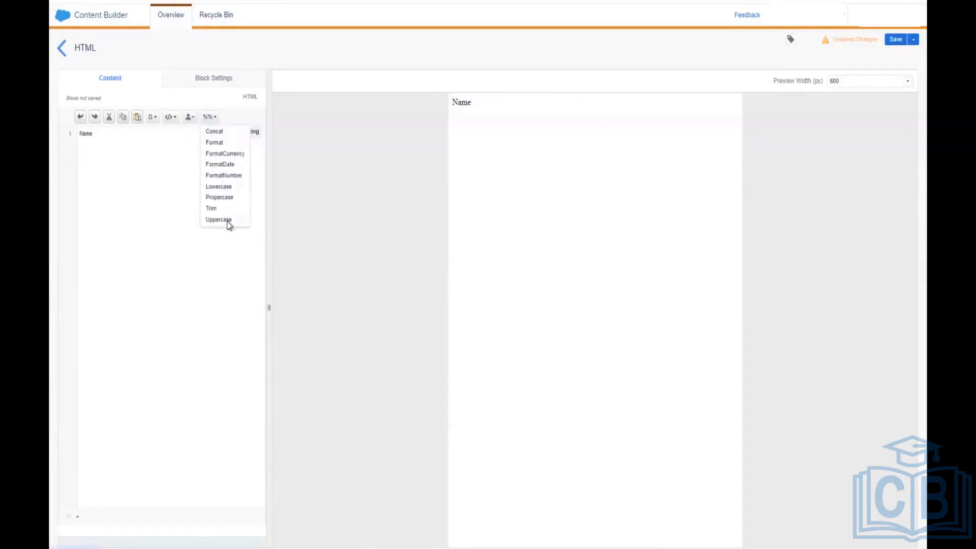
click(228, 222)
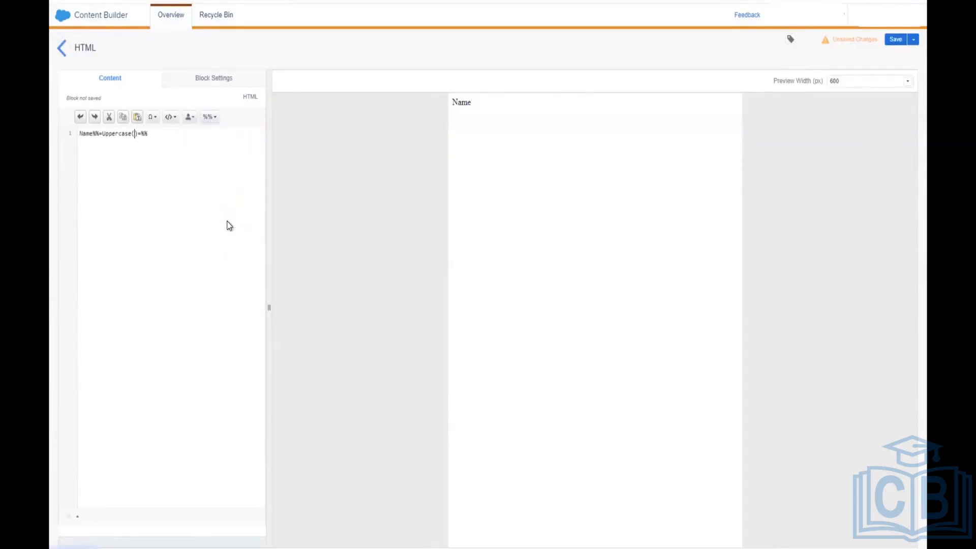
click(207, 118)
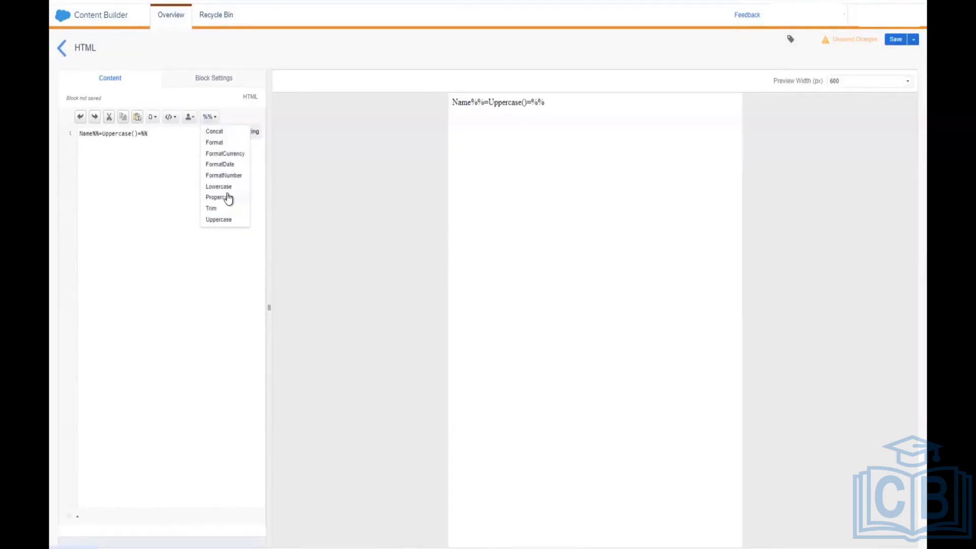
click(180, 148)
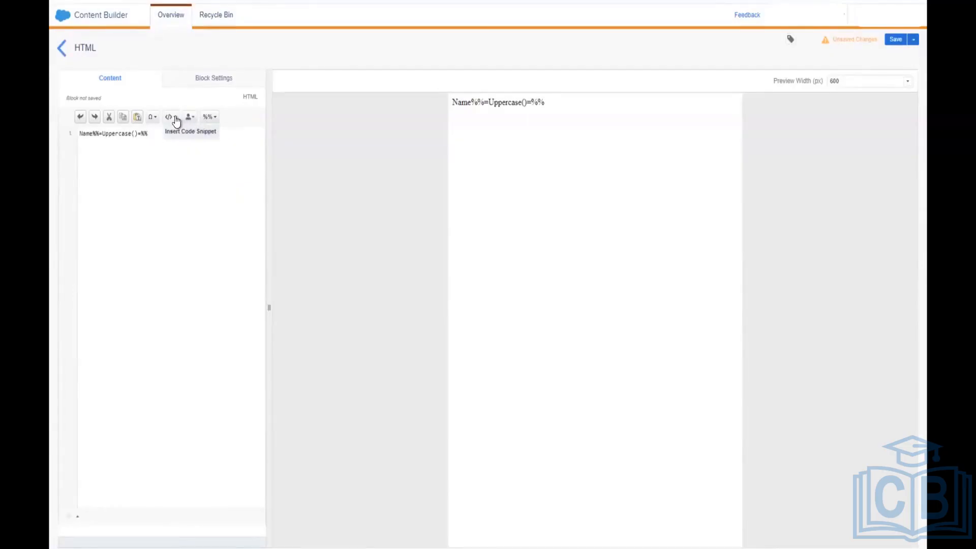
Step: Insert the FirstName profile attribute from Personalization, then undo the misplaced copy
click(176, 119)
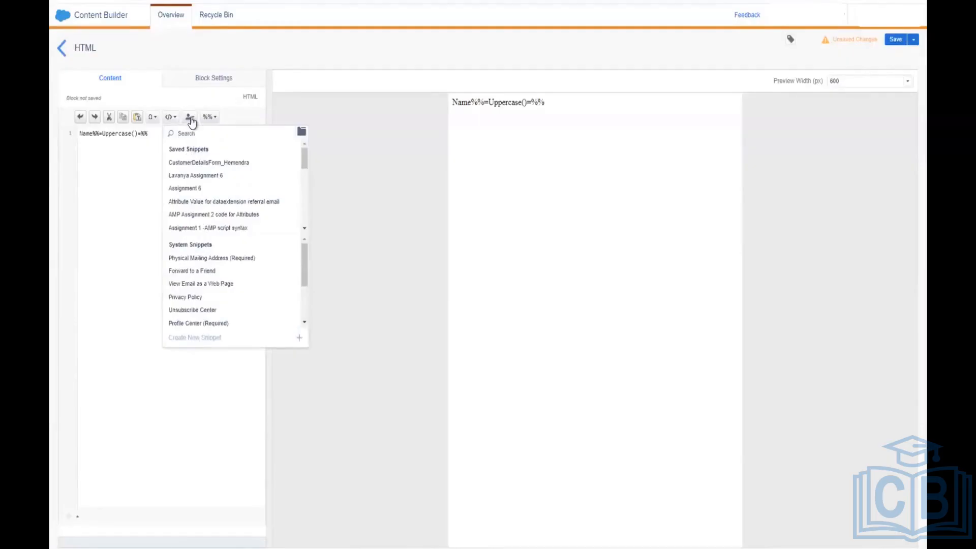
click(192, 120)
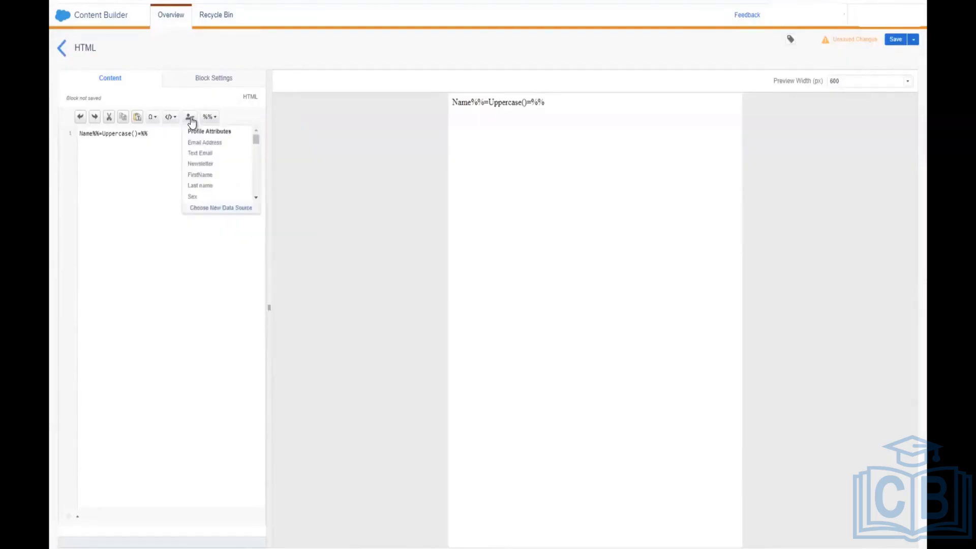
click(210, 174)
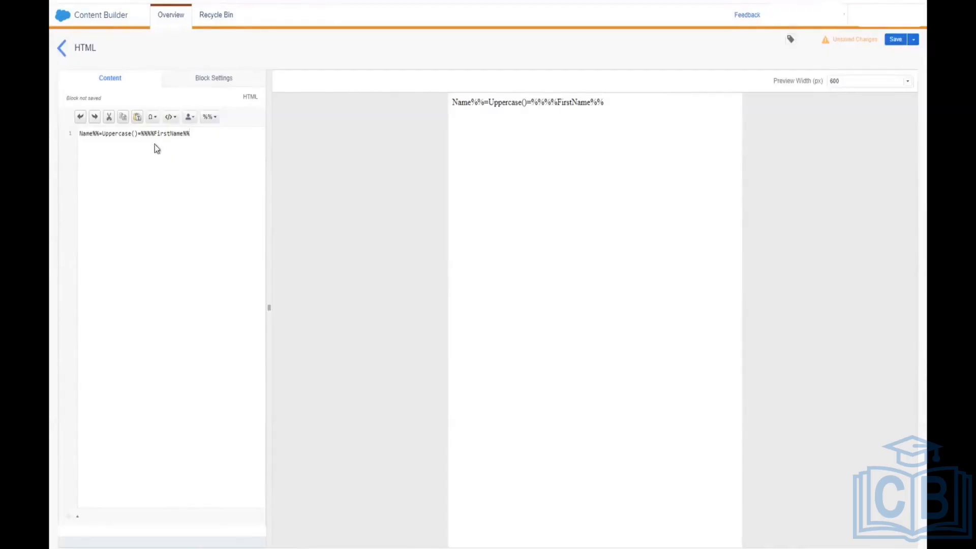
click(136, 133)
key(ctrl+z)
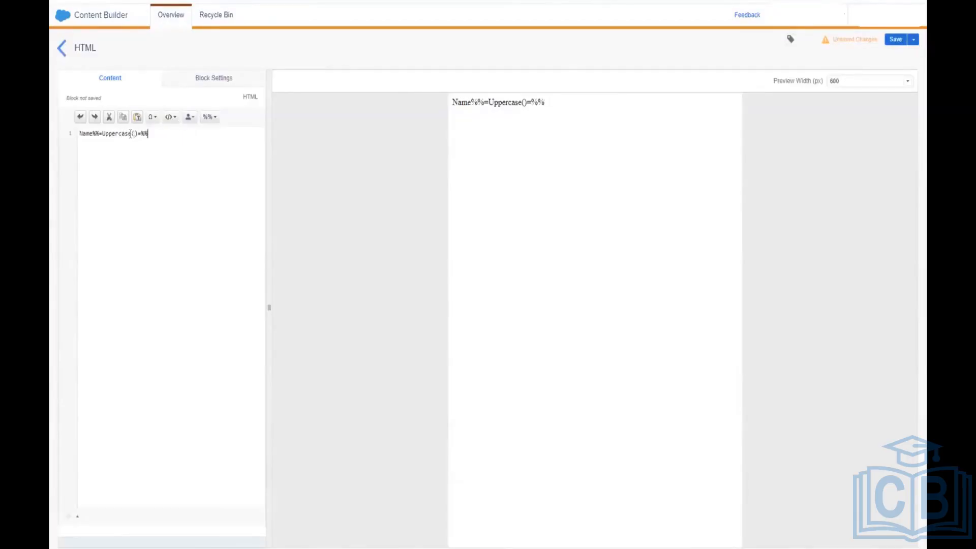
Step: Insert FirstName inside Uppercase() so the code reads Uppercase(%%FirstName%%), then save the block
click(135, 133)
click(189, 118)
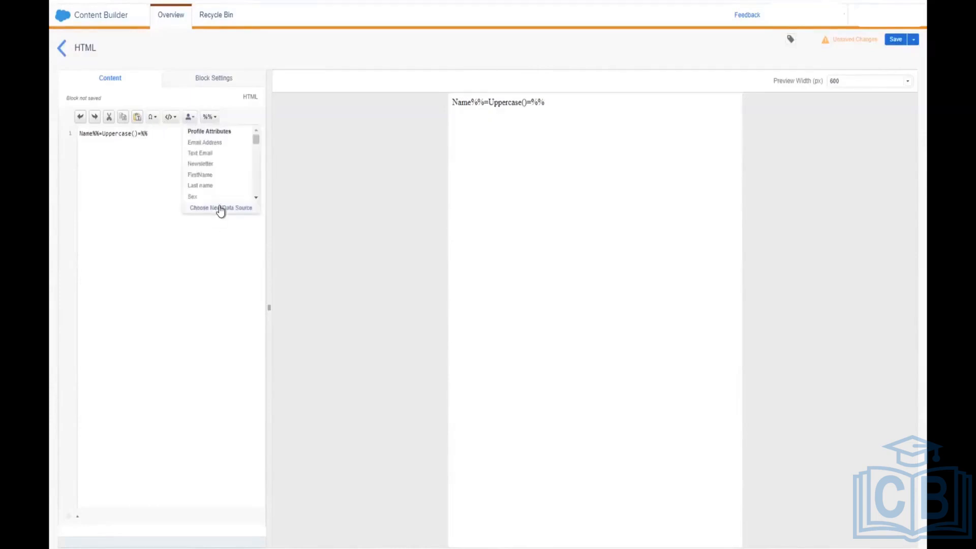
click(218, 176)
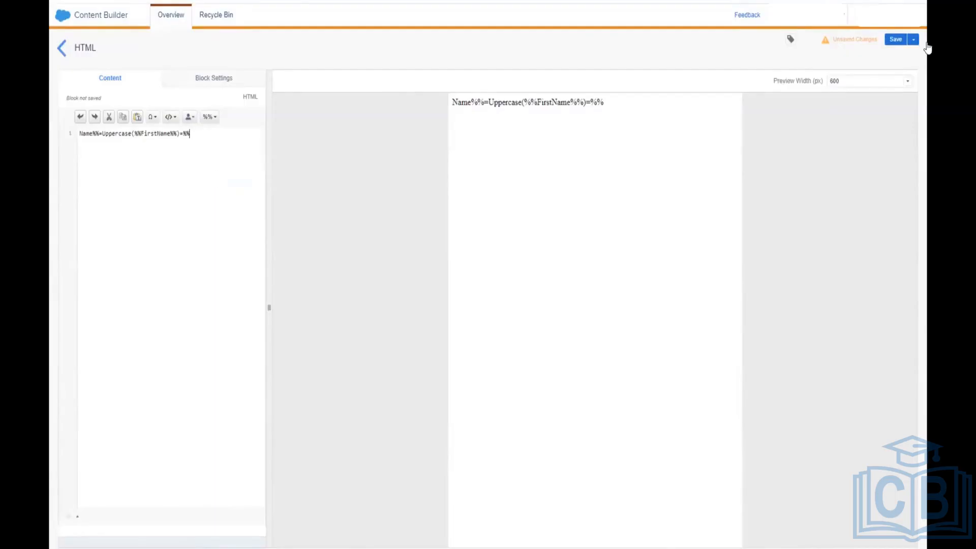
click(894, 40)
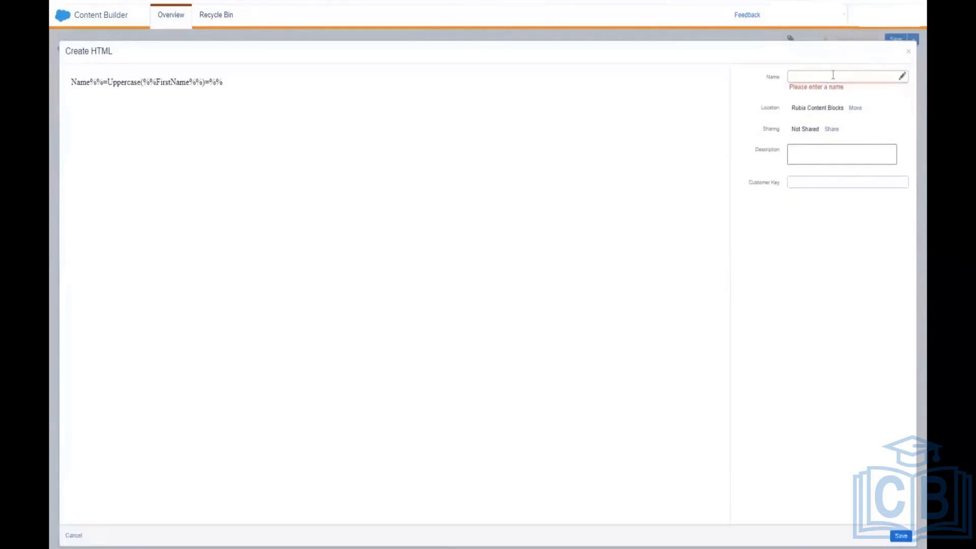
Step: Name the block 'HTML Rubia', create it, and return to the Rubia Content Blocks folder list
click(833, 77)
text(H)
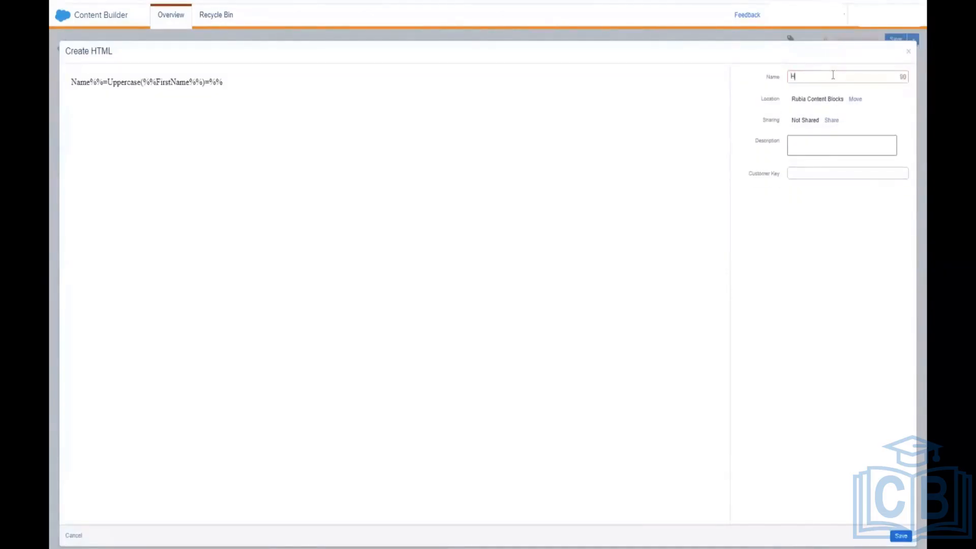
text(TML Rubia)
click(898, 536)
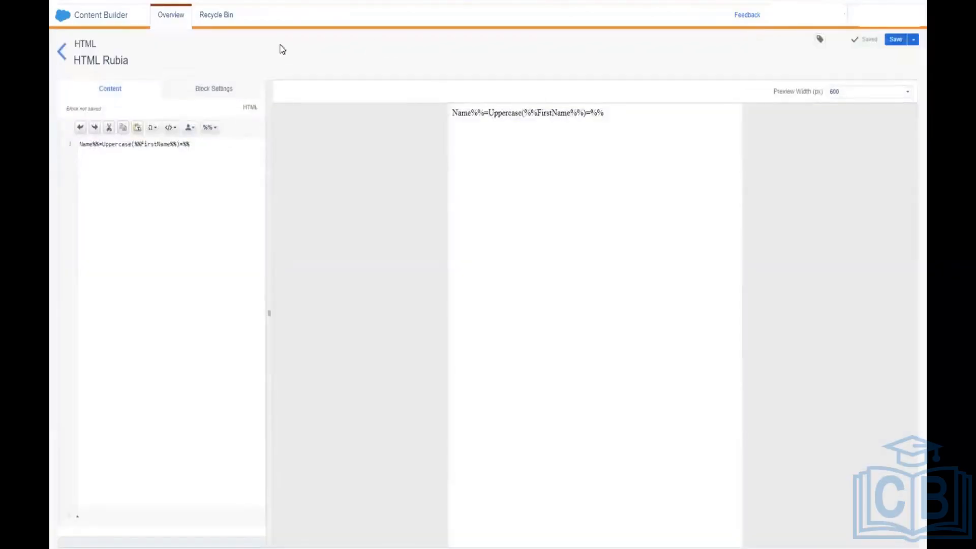
click(63, 52)
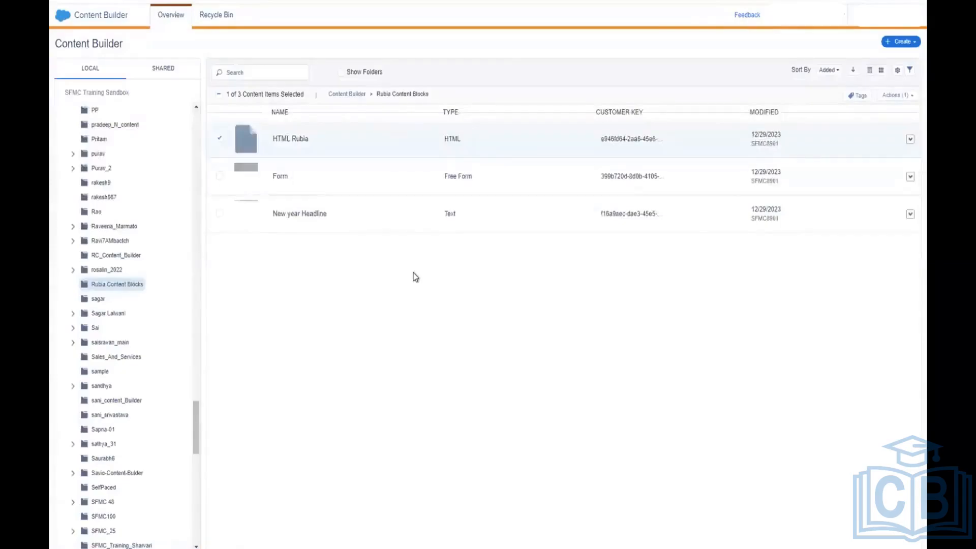
Step: Deselect HTML Rubia and create a new Image Block from Create > Content Blocks
click(222, 139)
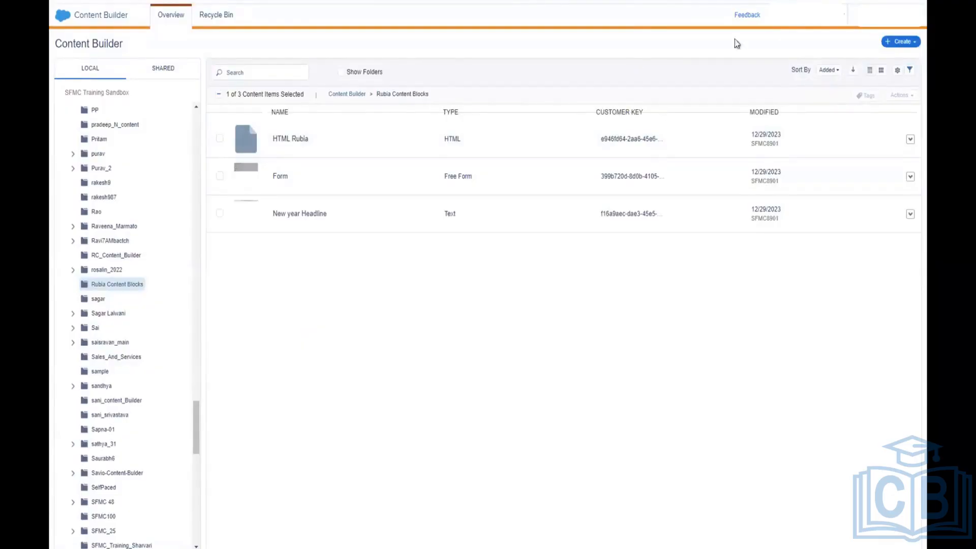
click(903, 45)
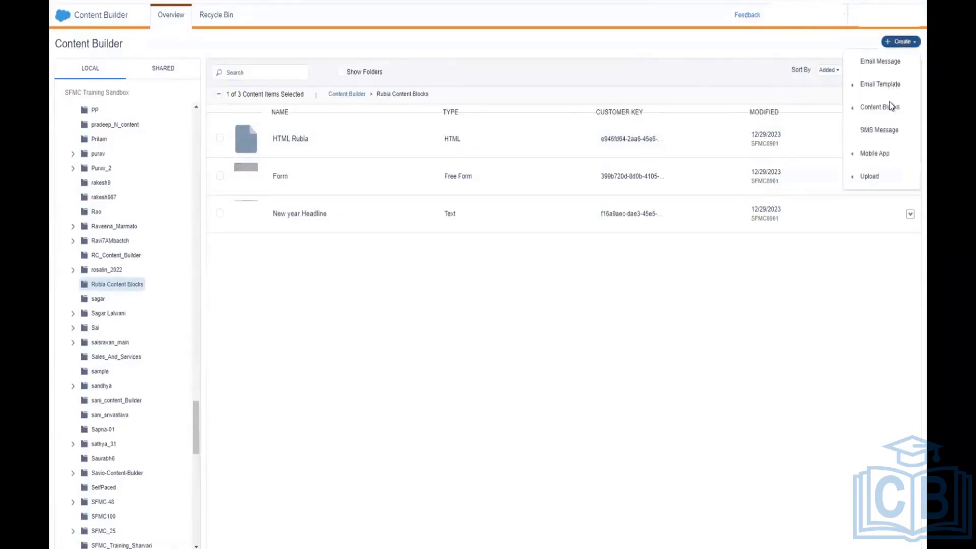
mouse_move(888, 107)
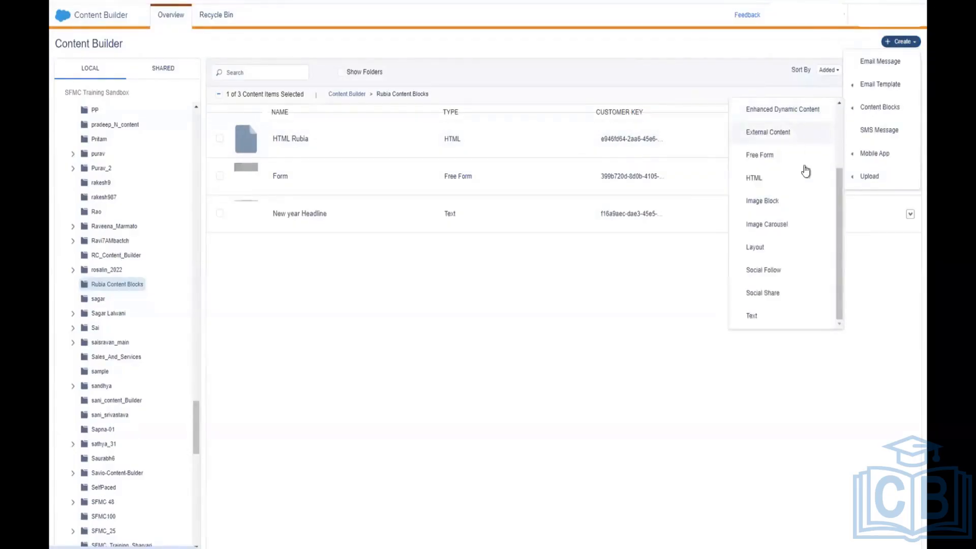
click(792, 212)
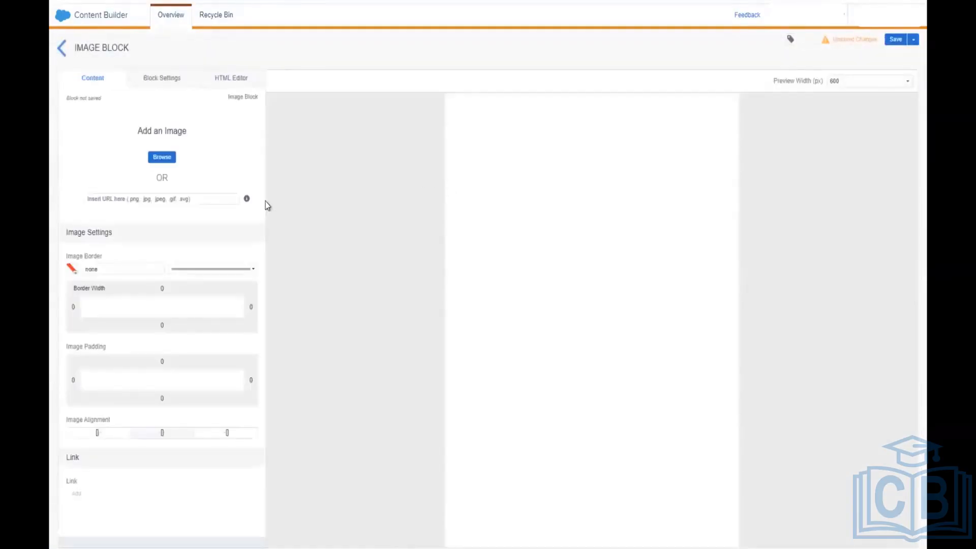
Step: Select nike shoes.jpg from the content library as the Image Block's 750px by 750px image
click(161, 157)
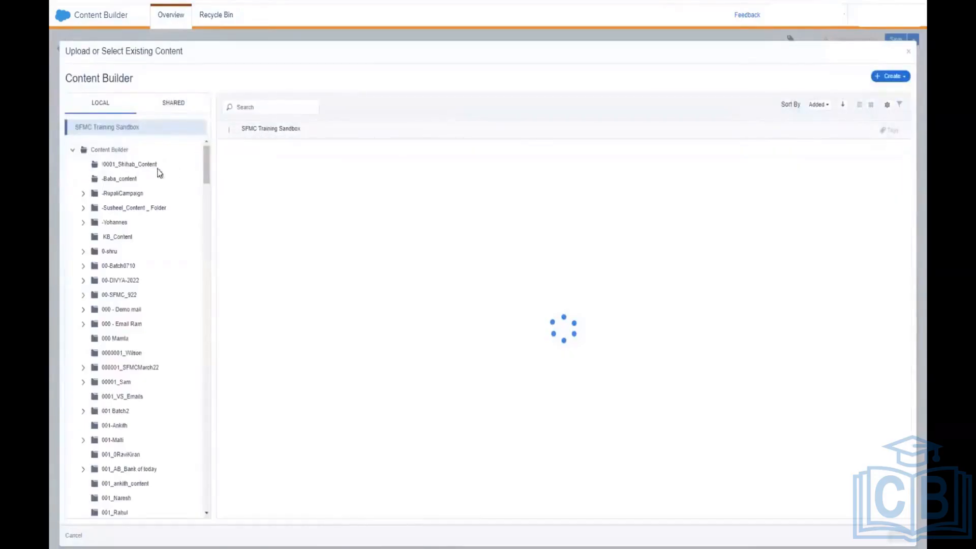
click(128, 182)
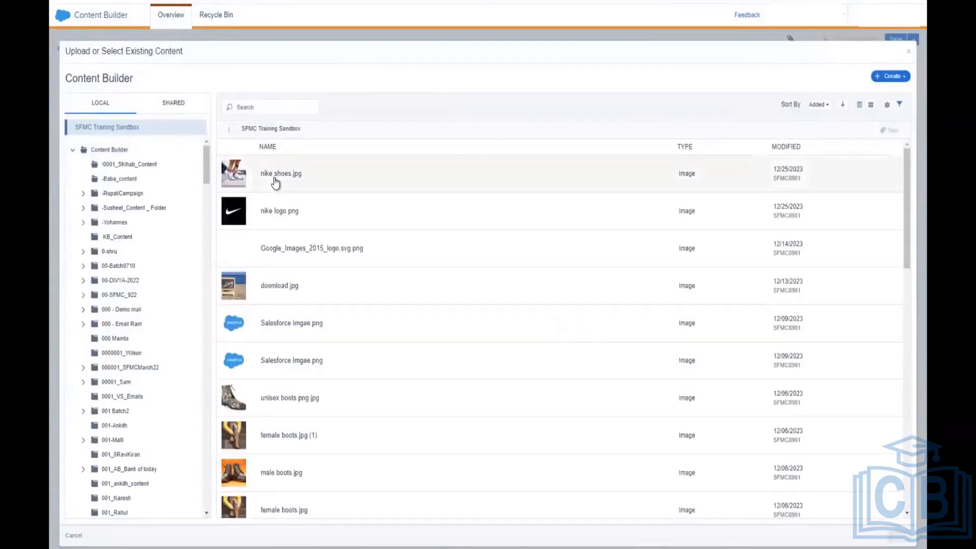
click(275, 182)
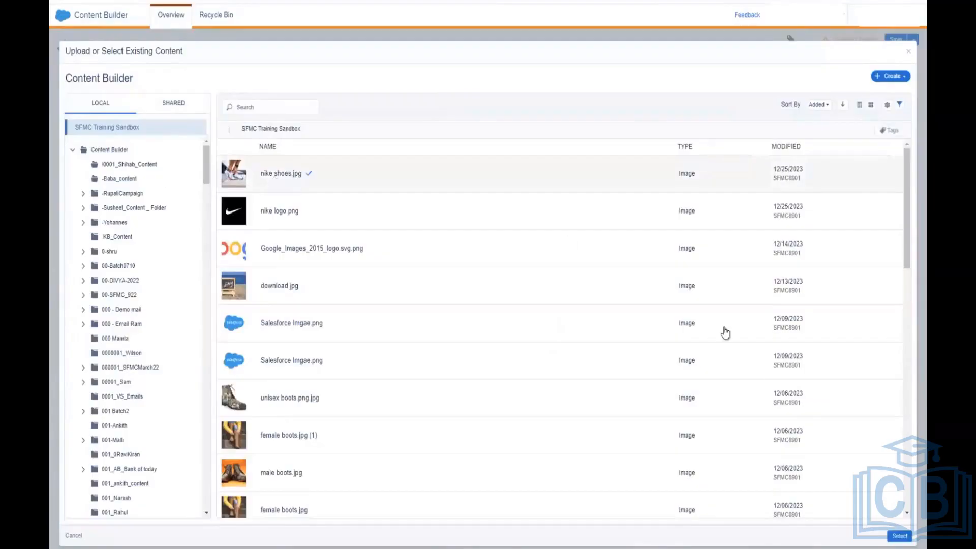
click(898, 536)
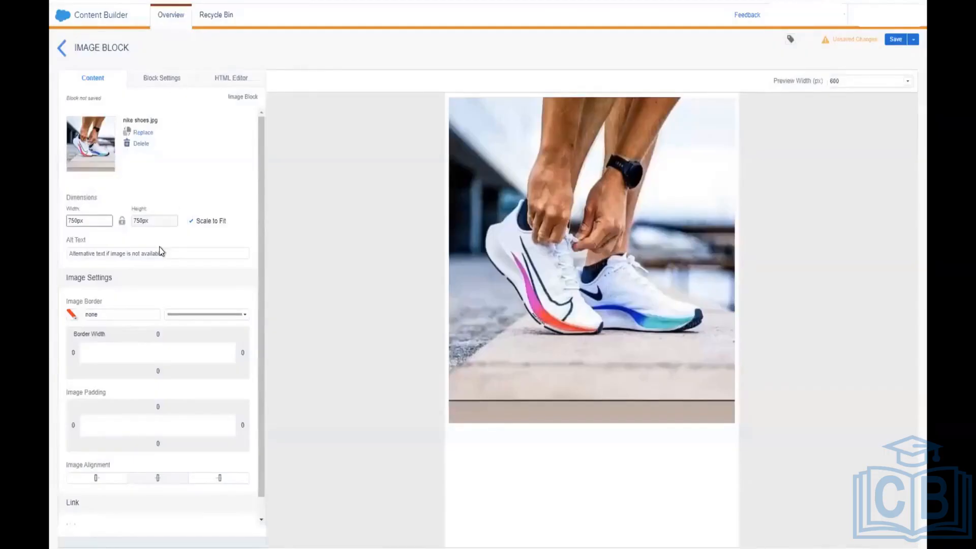
Step: Give the image a solid 1px #AEAEAE border, briefly trying dotted, then view Block Settings
click(73, 316)
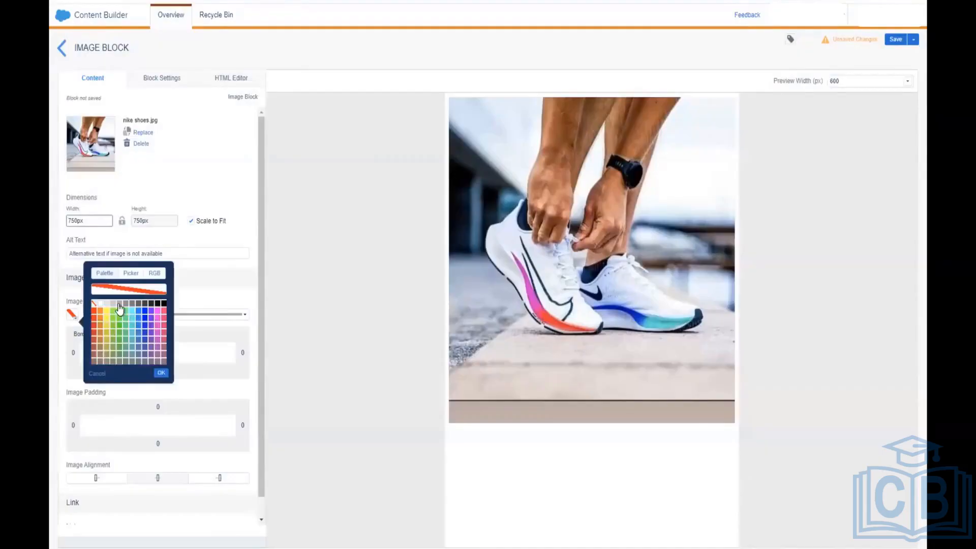
click(119, 305)
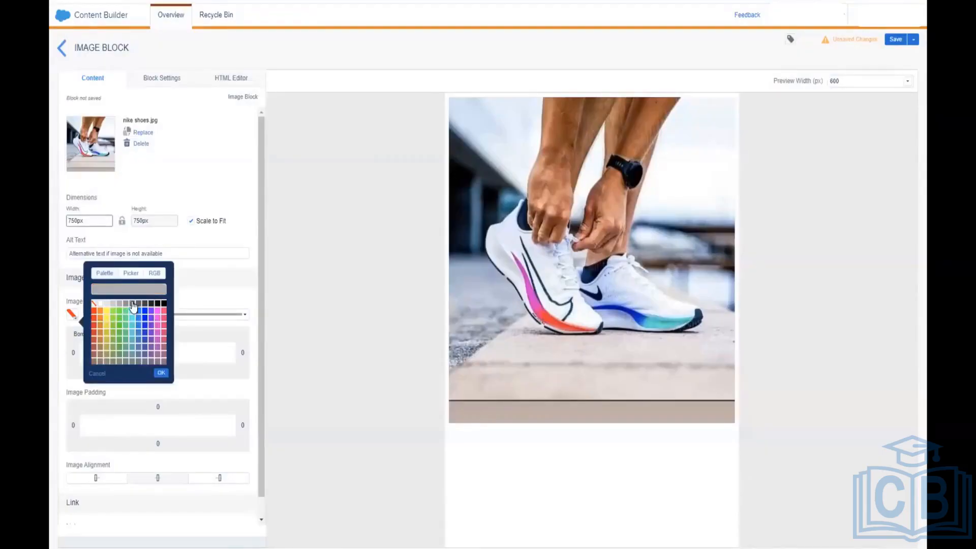
click(241, 319)
click(239, 319)
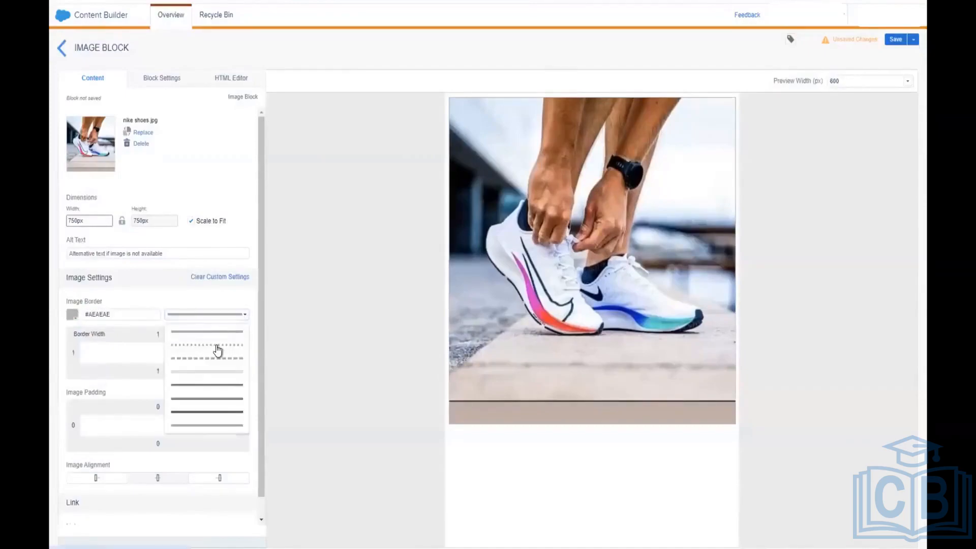
click(218, 346)
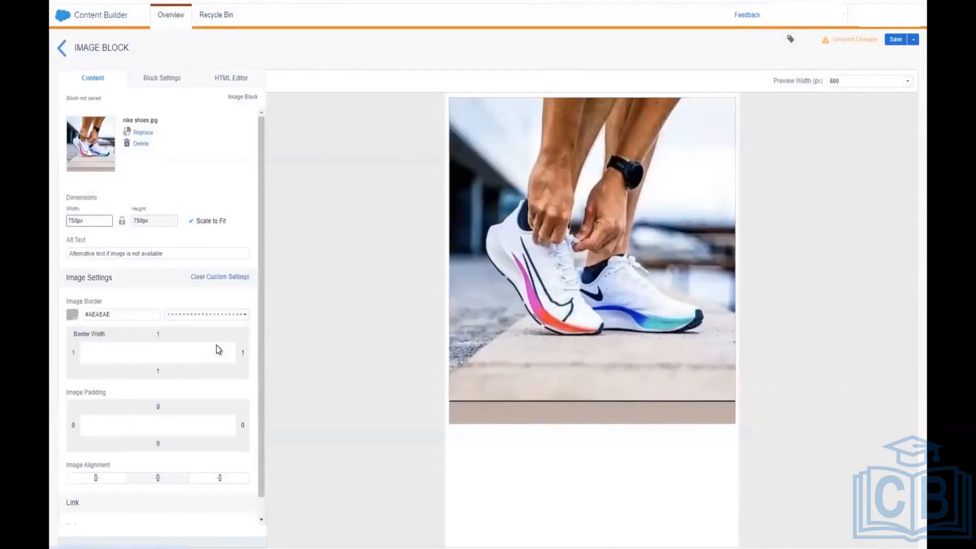
click(226, 319)
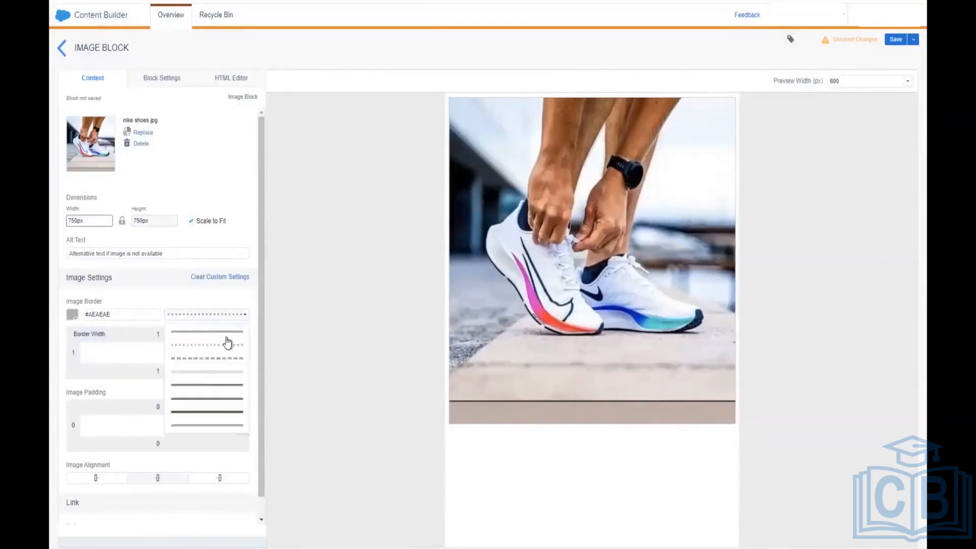
click(217, 371)
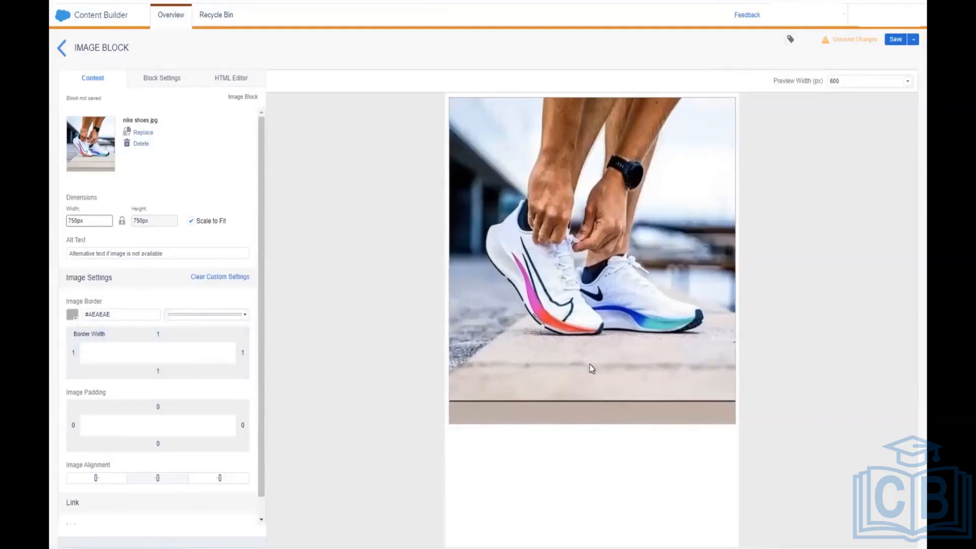
click(161, 80)
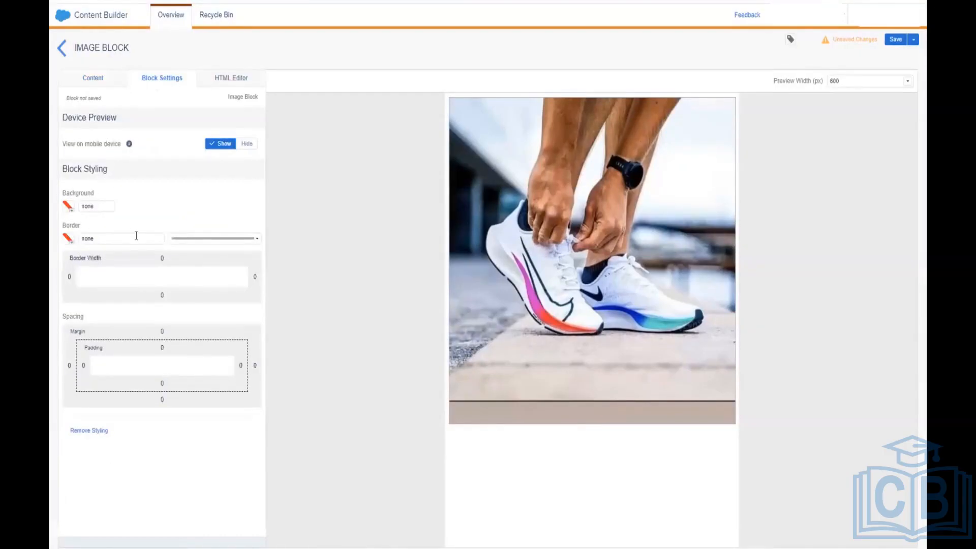
Step: Give the image block a 1px light grey #E4E4E4 border
click(69, 240)
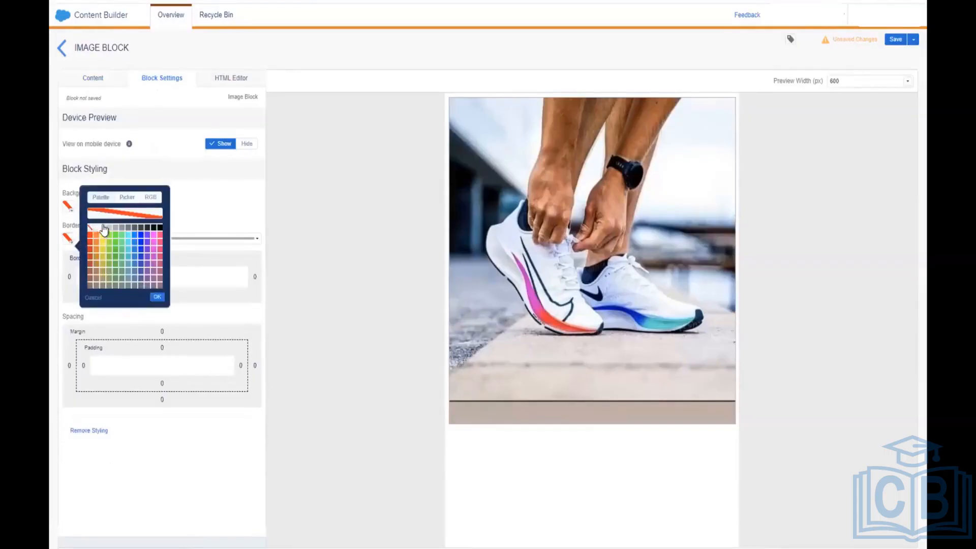
click(104, 229)
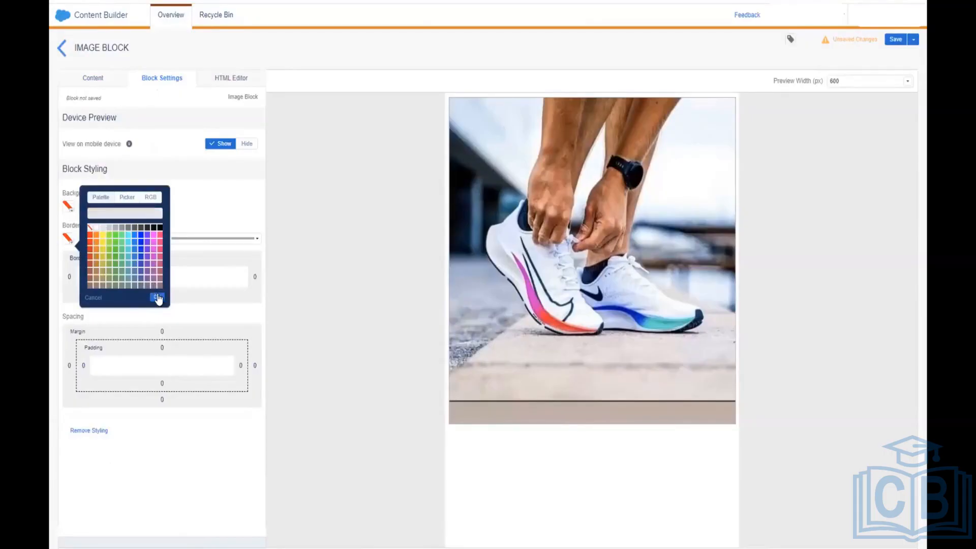
click(157, 296)
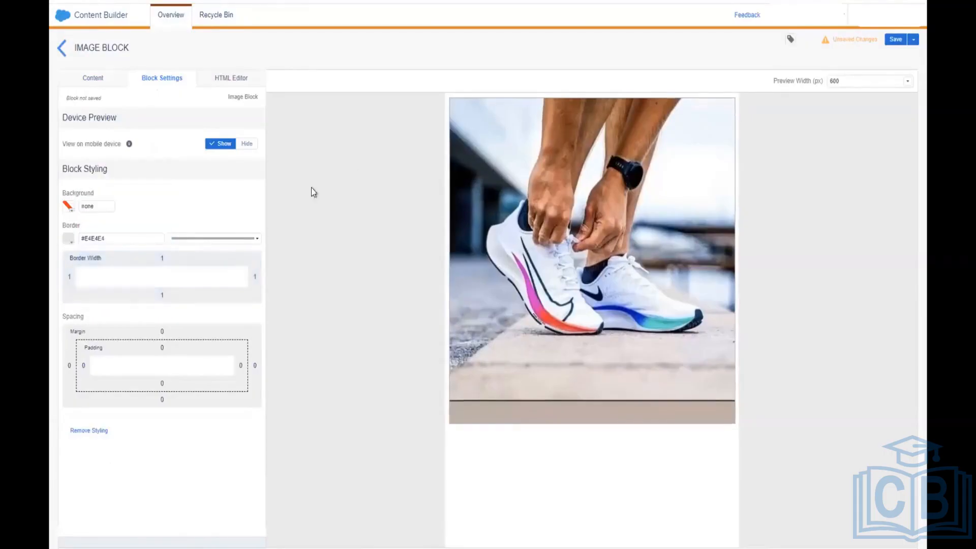
Step: Set the block background to grey #C9C9C9 and show the block's HTML code
click(69, 207)
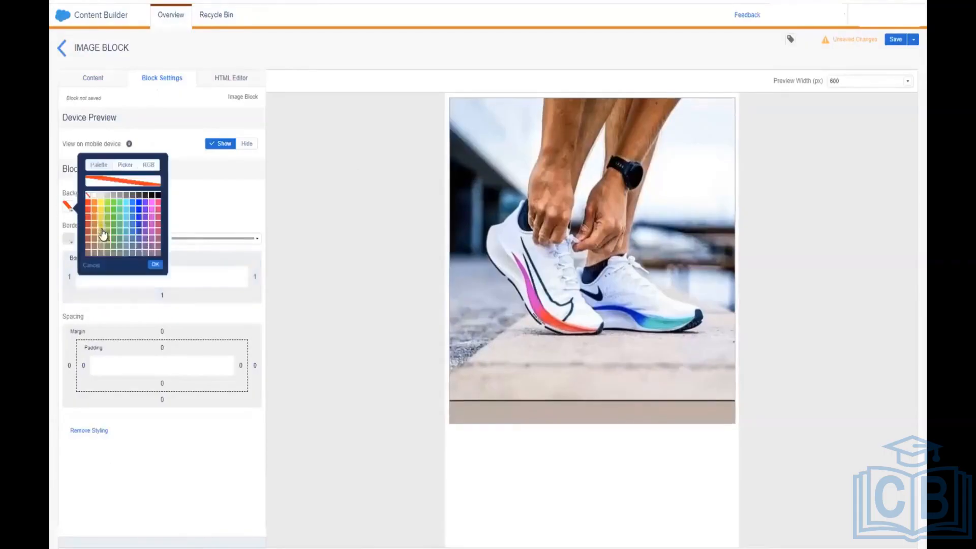
click(106, 196)
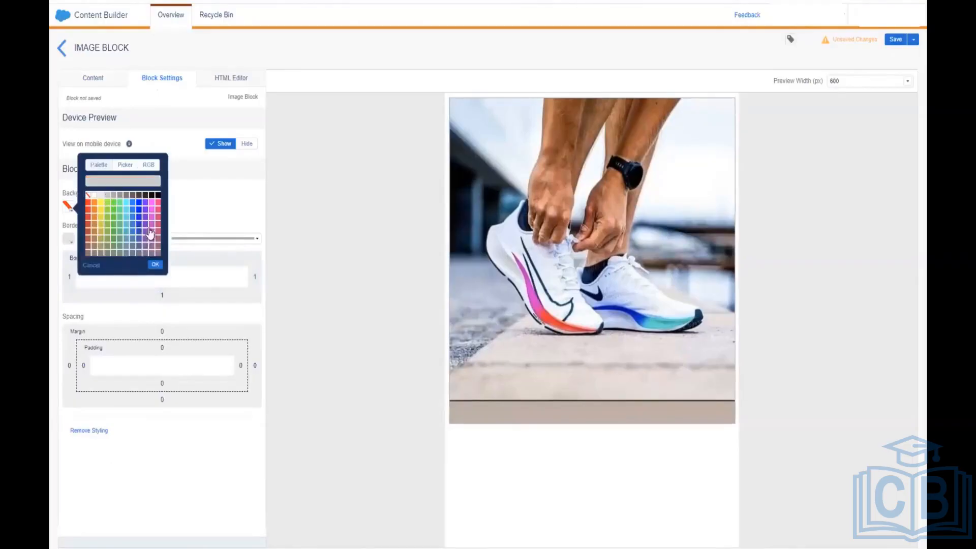
click(155, 265)
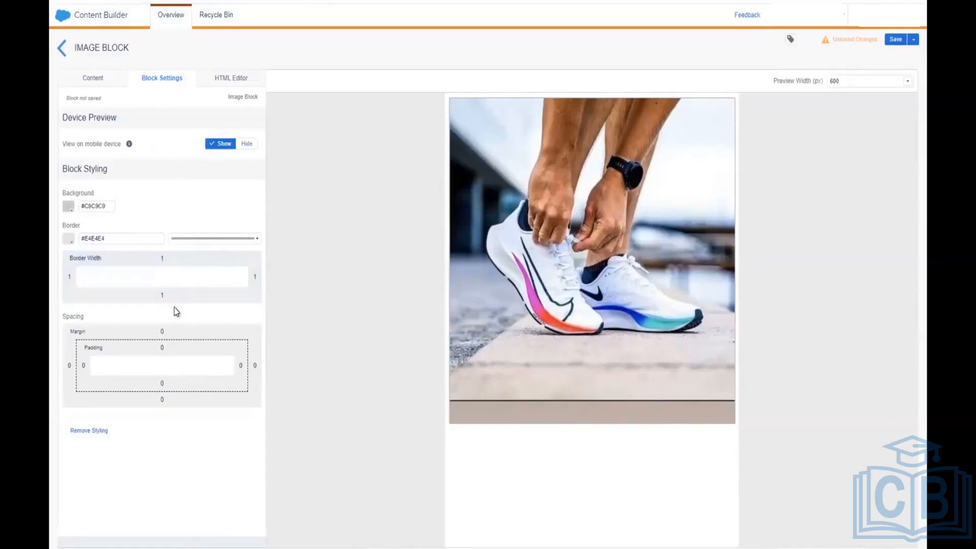
click(228, 78)
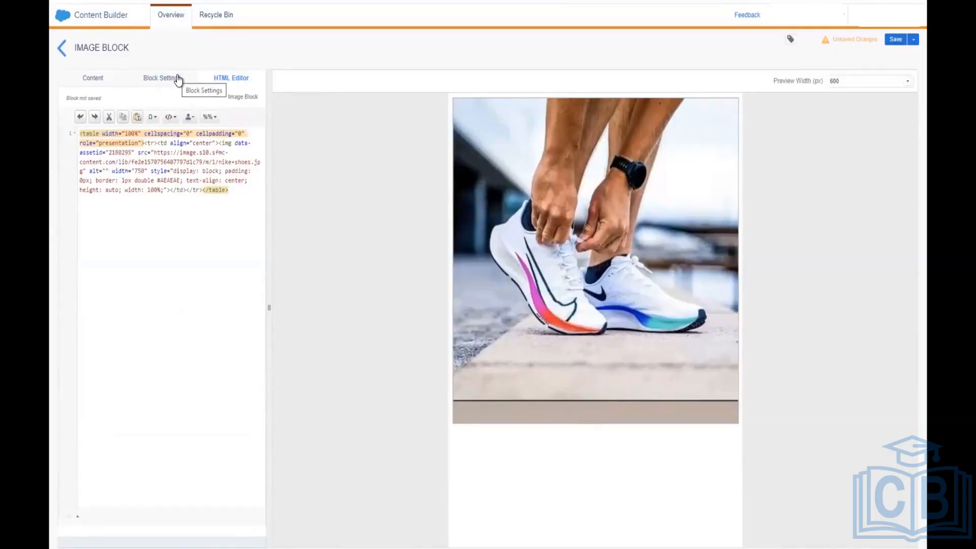
click(177, 78)
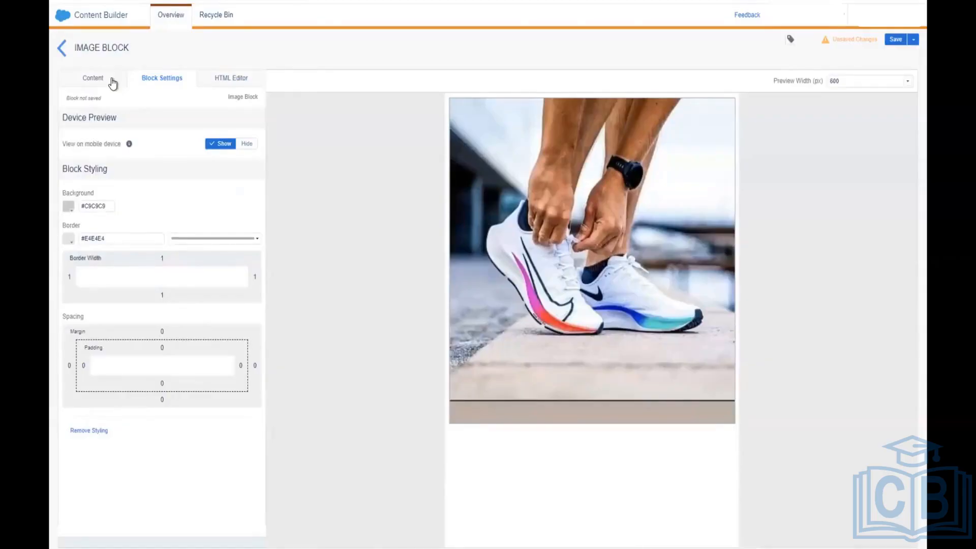
click(113, 83)
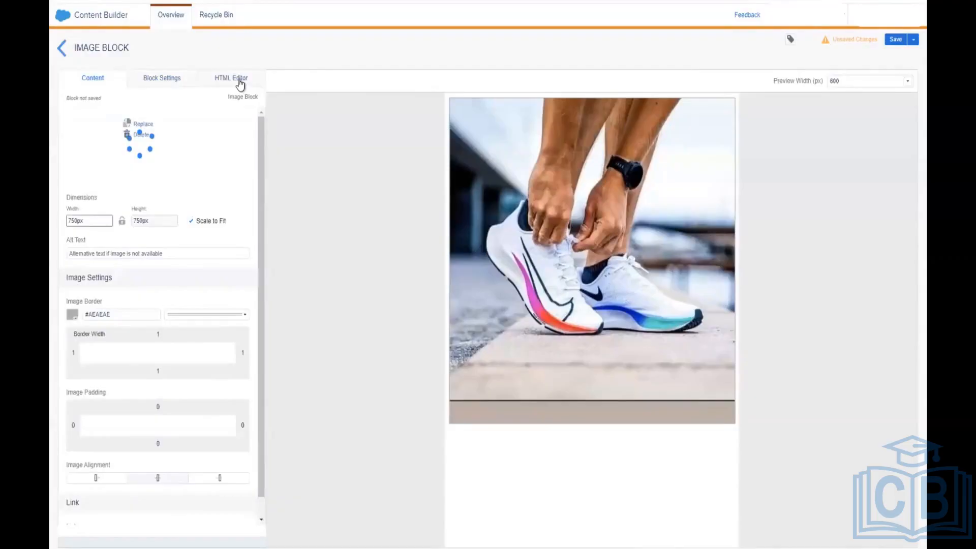
click(221, 93)
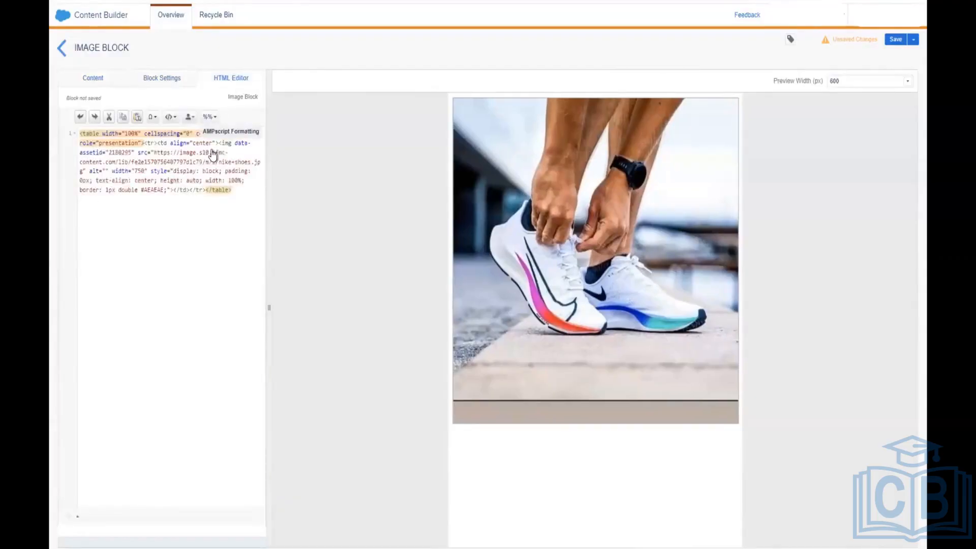
Step: Browse the saved and system code snippets, then close the list without inserting any
click(169, 117)
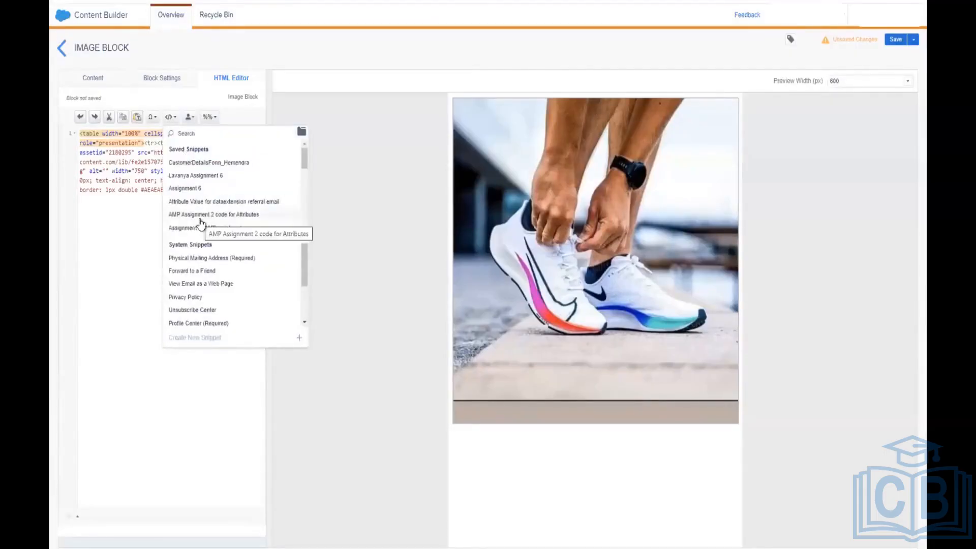
scroll(200, 223, down, 1)
scroll(201, 224, down, 5)
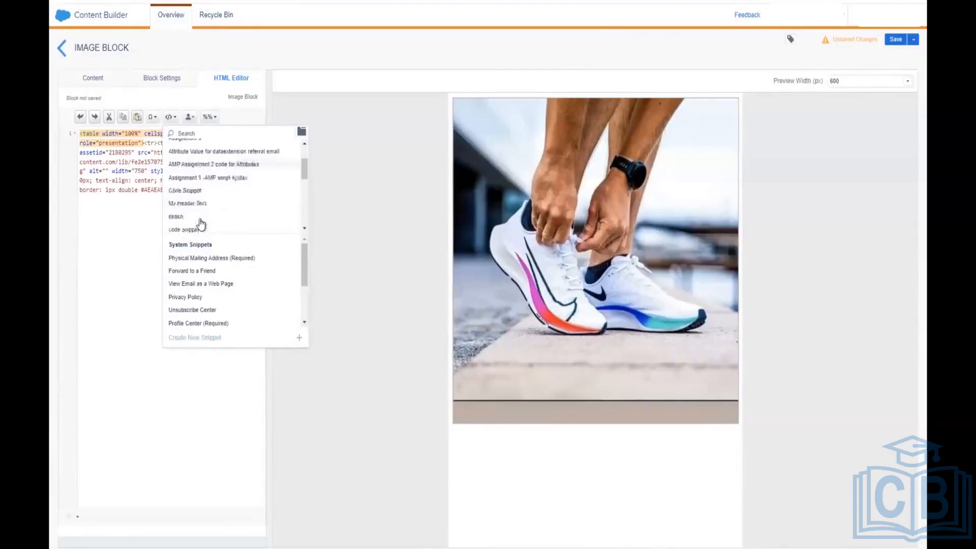
scroll(201, 225, down, 2)
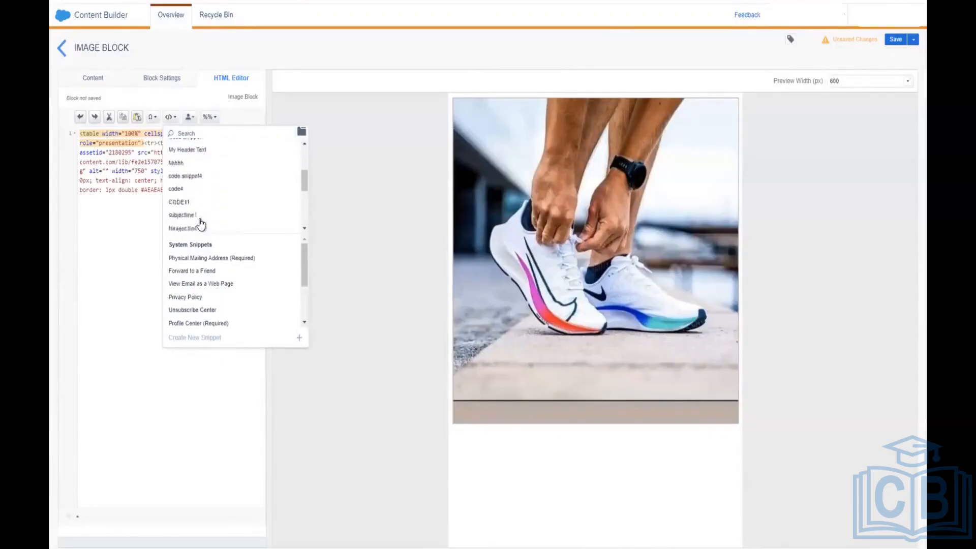
scroll(200, 224, up, 2)
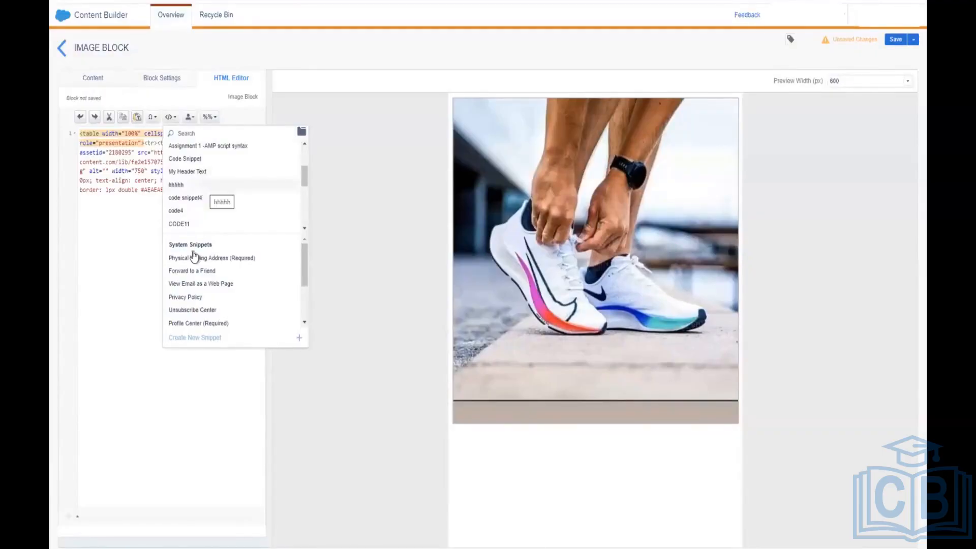
scroll(197, 275, down, 1)
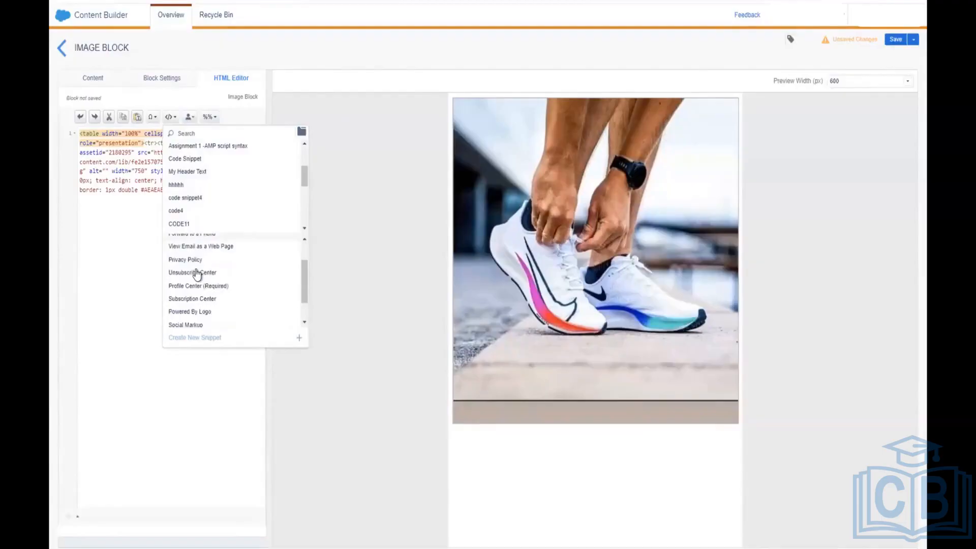
scroll(198, 273, up, 1)
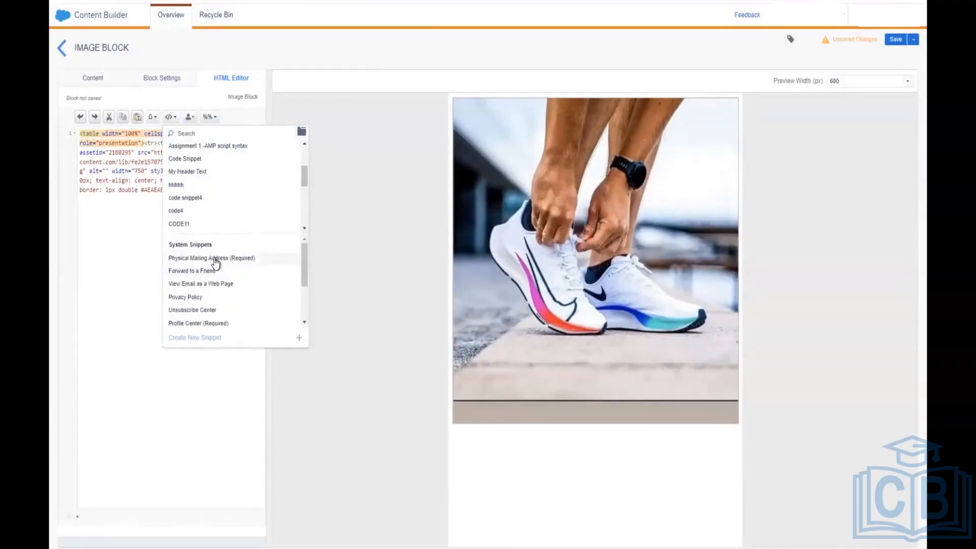
click(215, 259)
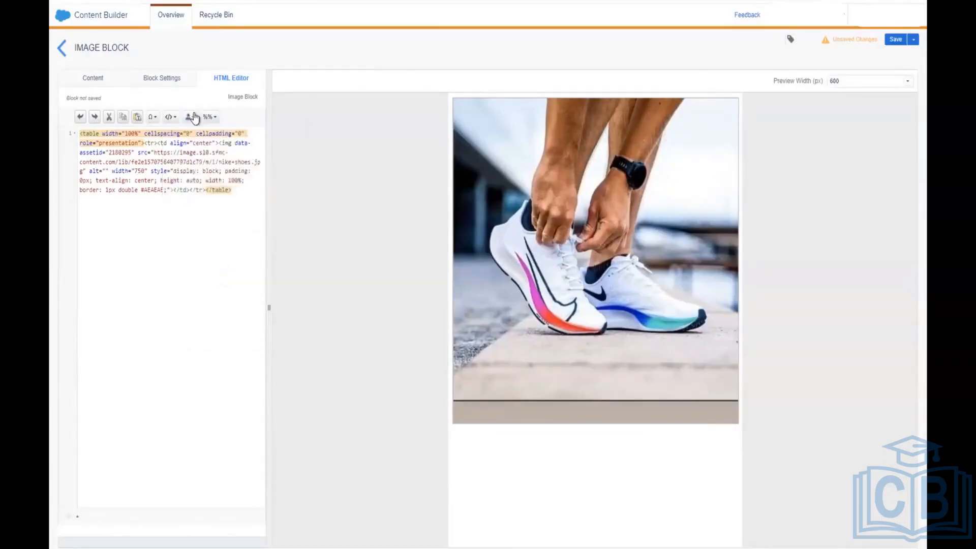
Step: Look through the snippet list again, then place the cursor after the closing table tag
click(170, 117)
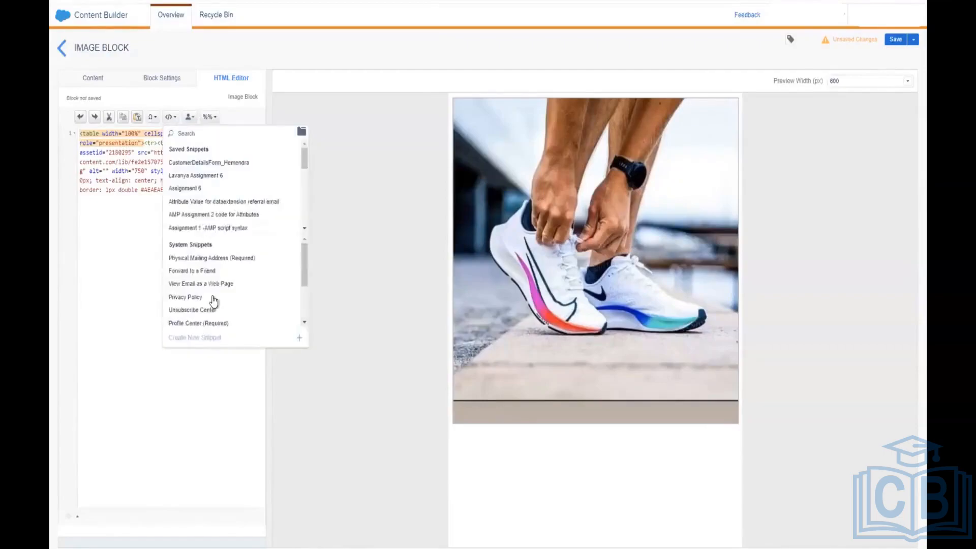
scroll(216, 290, down, 3)
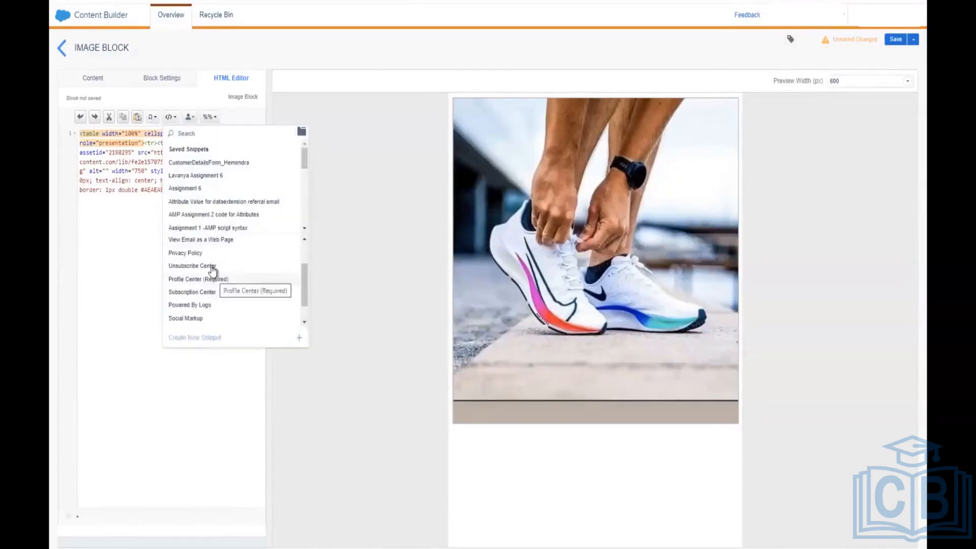
click(171, 116)
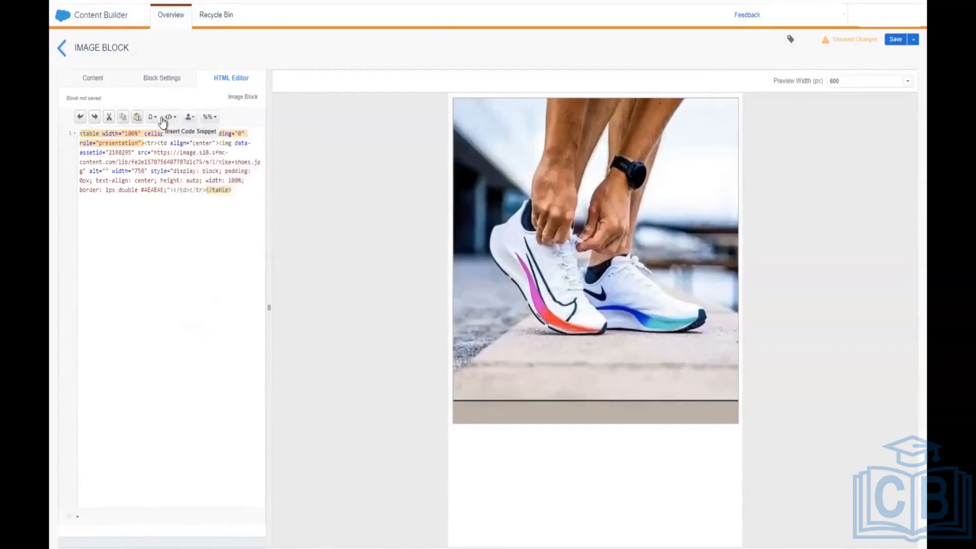
click(170, 116)
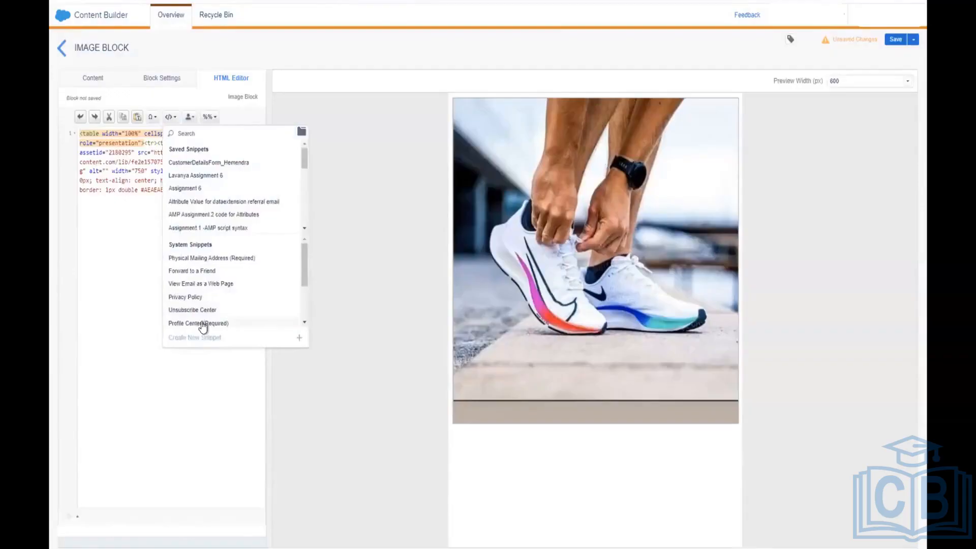
click(201, 323)
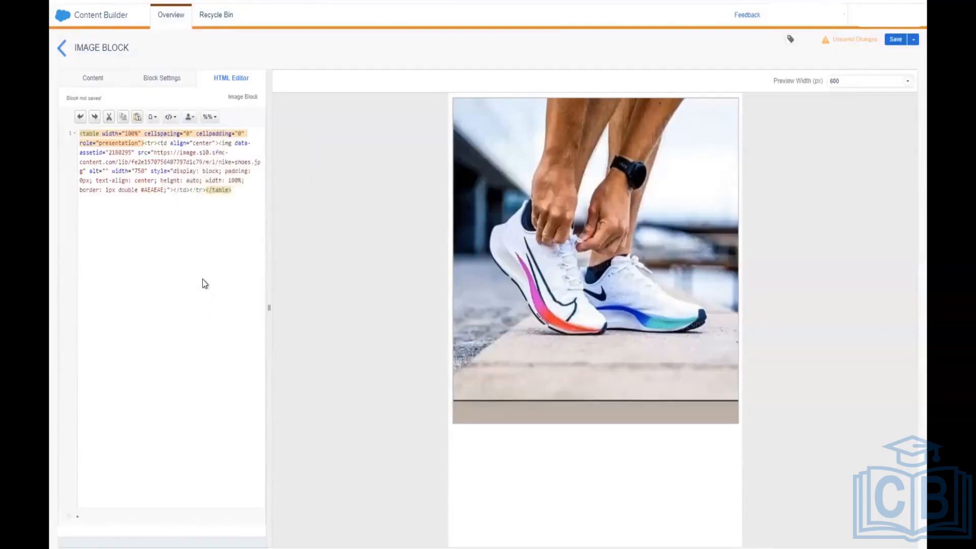
click(235, 190)
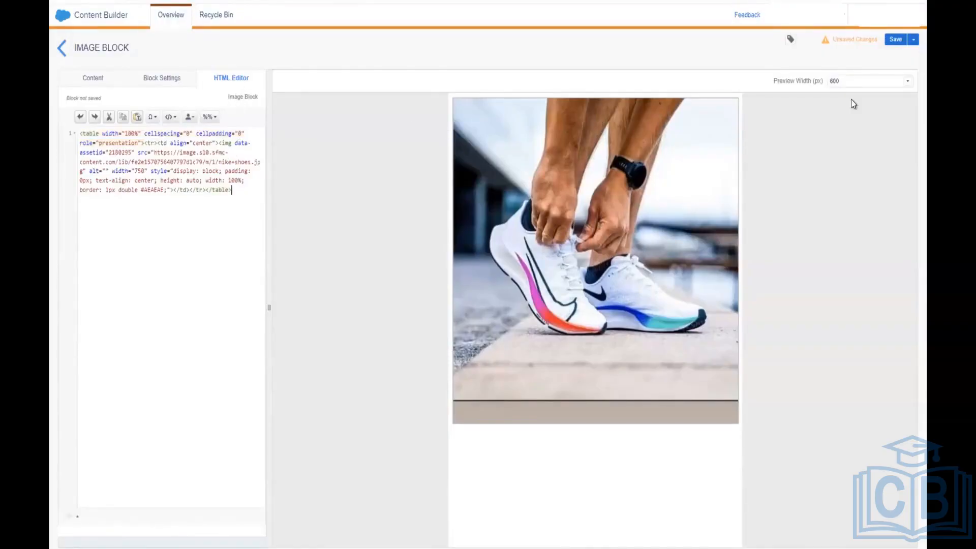
Step: Save the edited image block under the name 'Nike Image', then choose Save and Exit
click(894, 44)
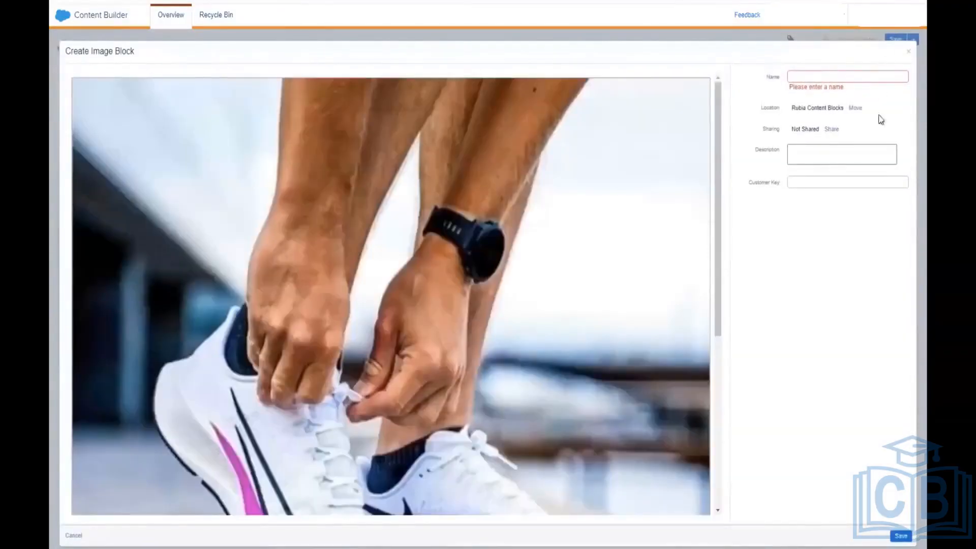
click(879, 74)
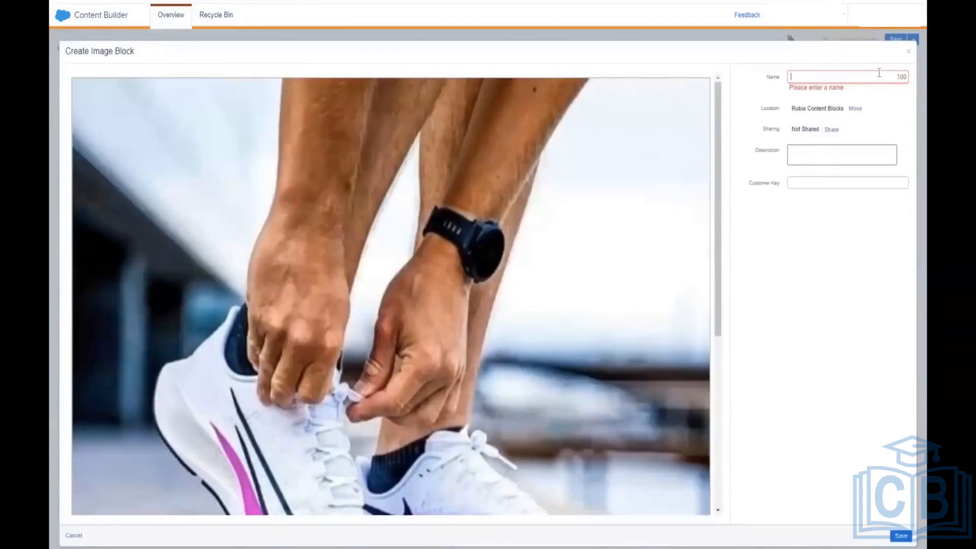
text(Rubia)
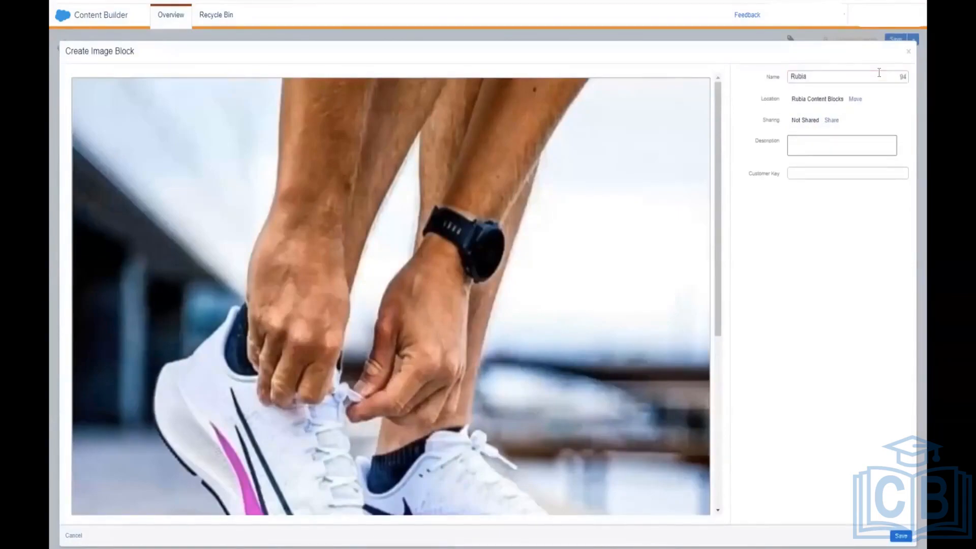
key(BackSpace)
key(BackSpace)
key(BackSpace)
key(BackSpace)
key(BackSpace)
key(BackSpace)
text(Nike Image)
click(900, 536)
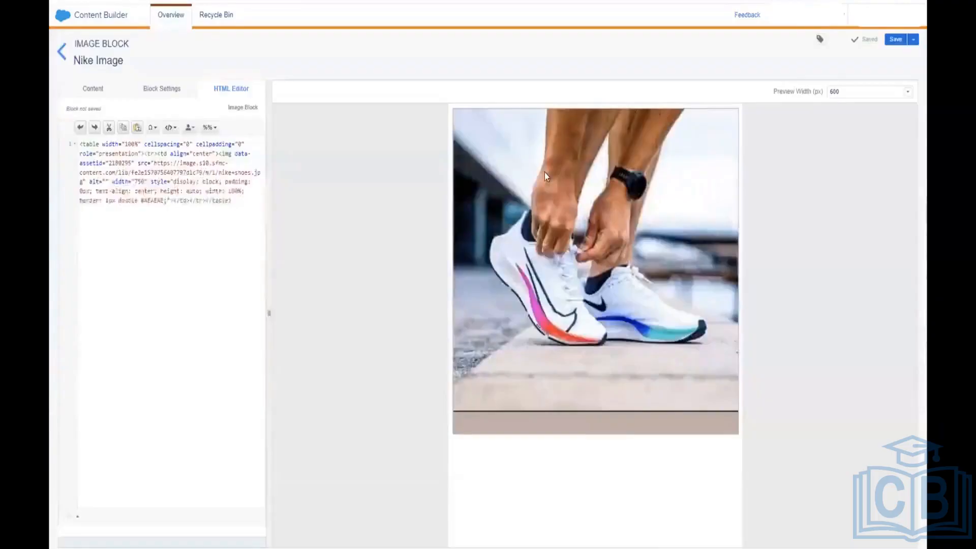
click(913, 47)
click(896, 56)
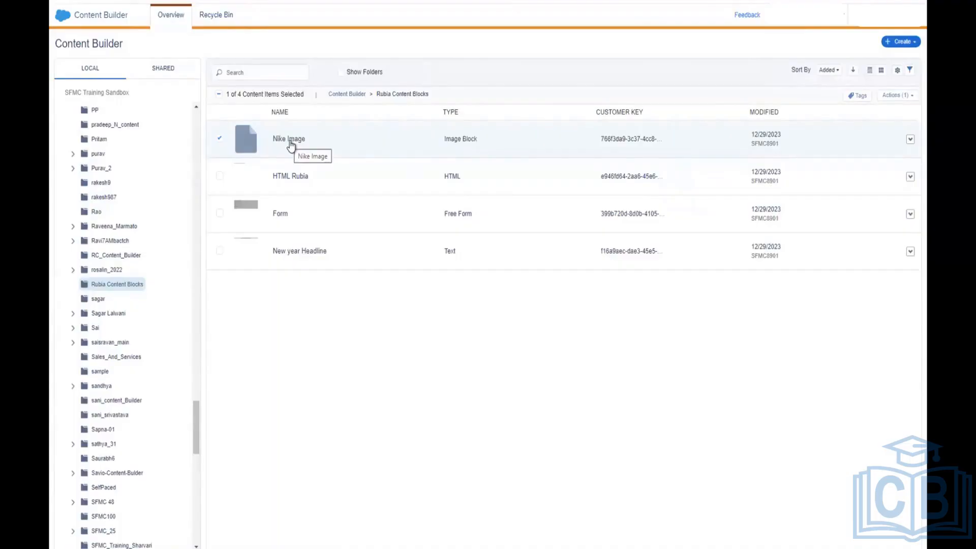
Step: Bring up the Create > Content Blocks list and scroll to the top of the block types
click(902, 45)
mouse_move(876, 107)
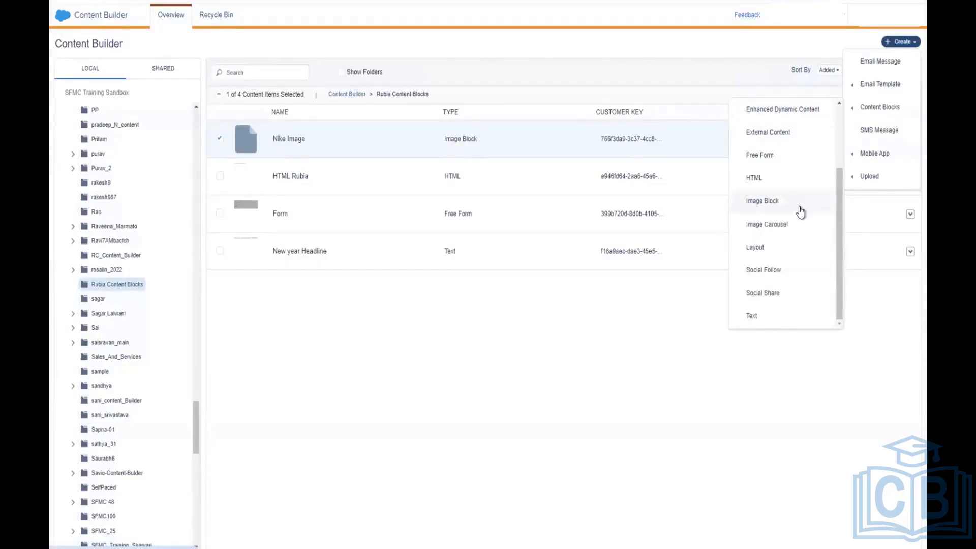
scroll(801, 210, up, 1)
scroll(801, 211, up, 1)
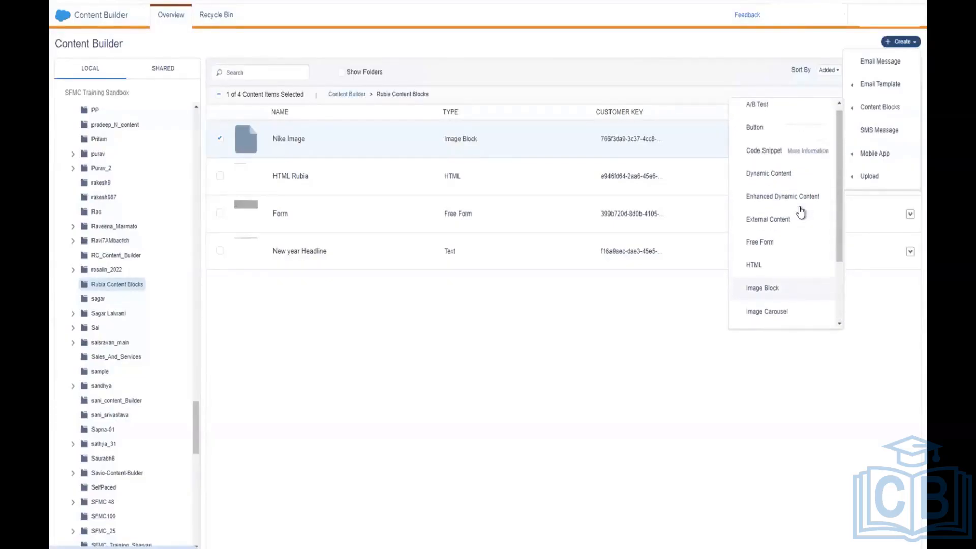
Step: Start a new Button block and change its text to 'BOOK A CONSULTATION'
click(759, 136)
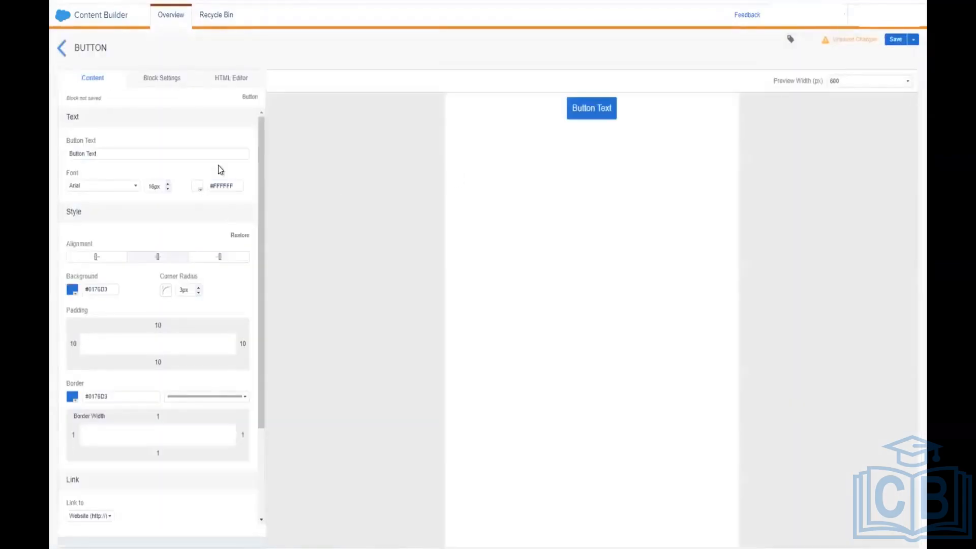
triple_click(154, 148)
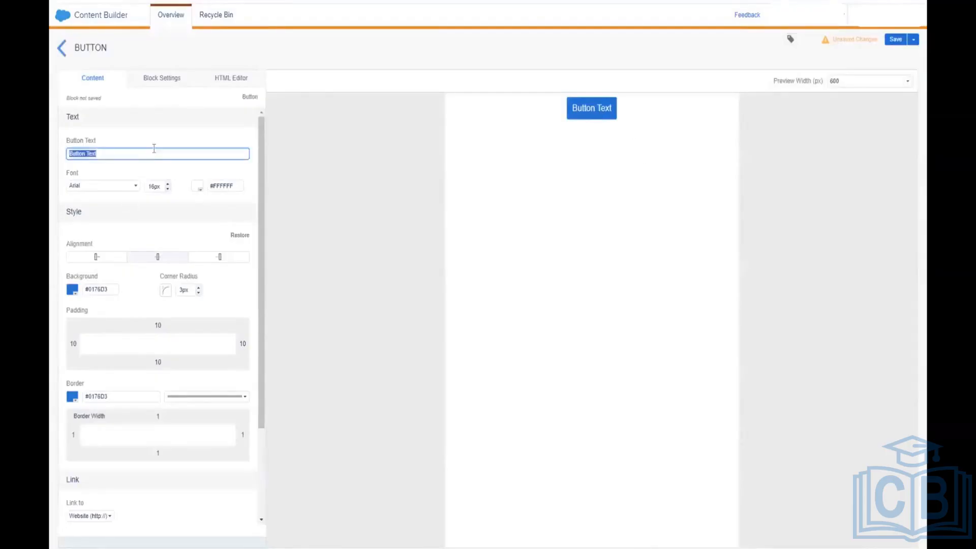
text(BOOK)
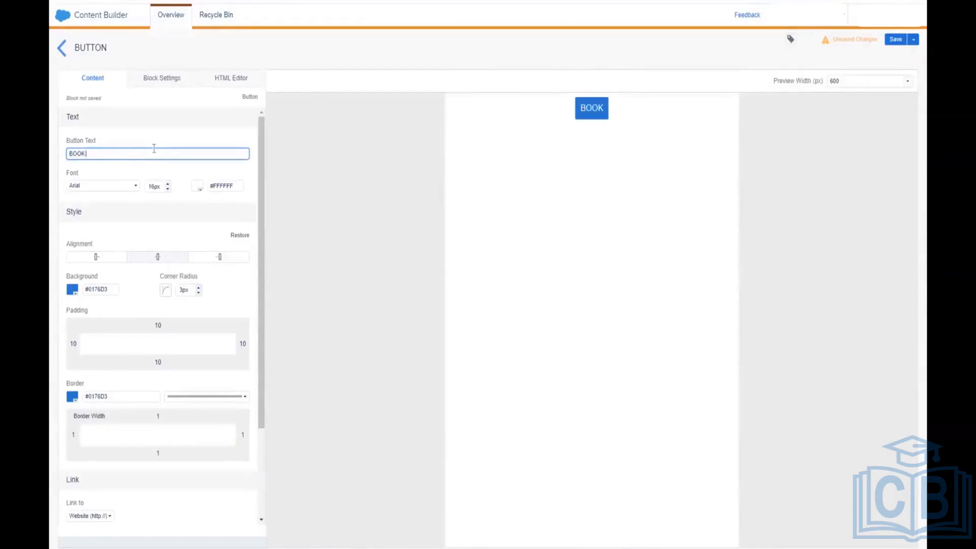
text( A CONS)
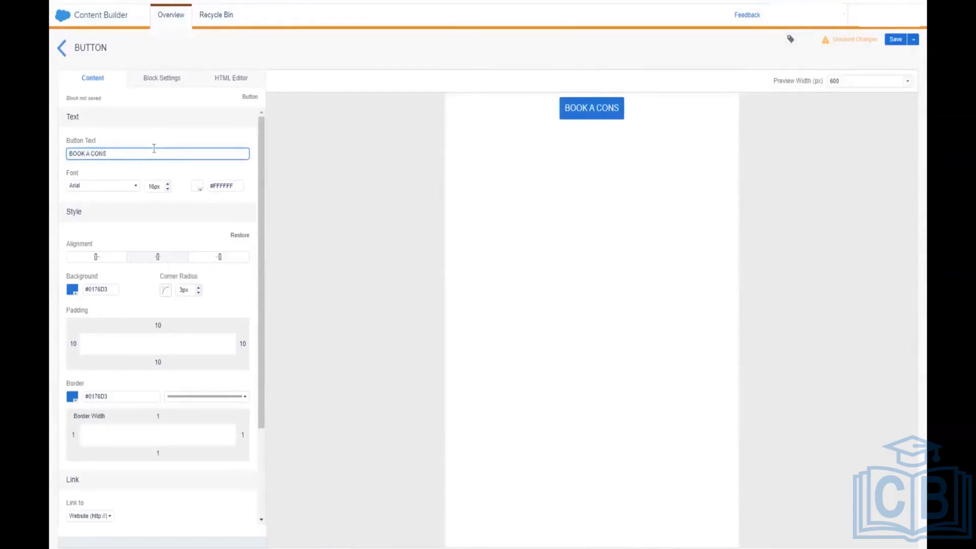
text(ULTATIO)
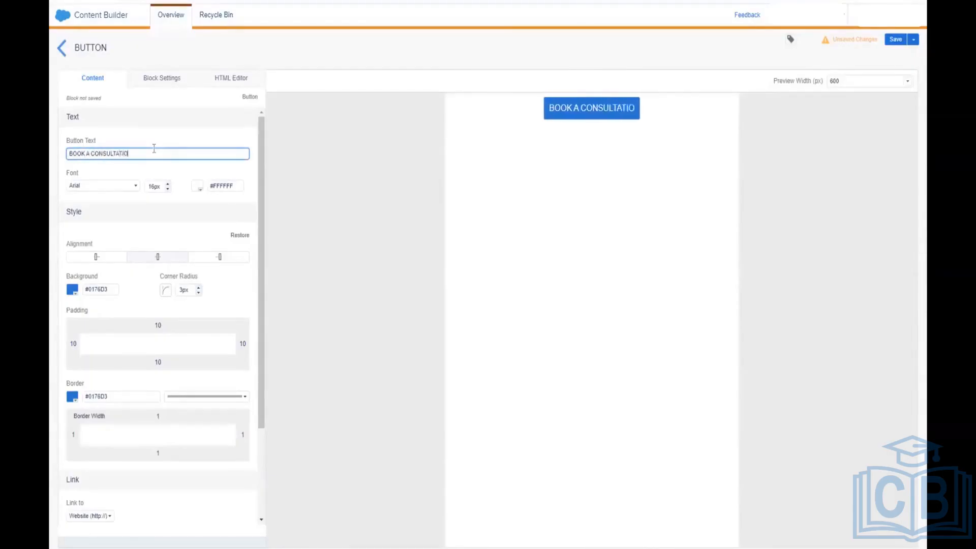
text(N)
scroll(157, 235, down, 1)
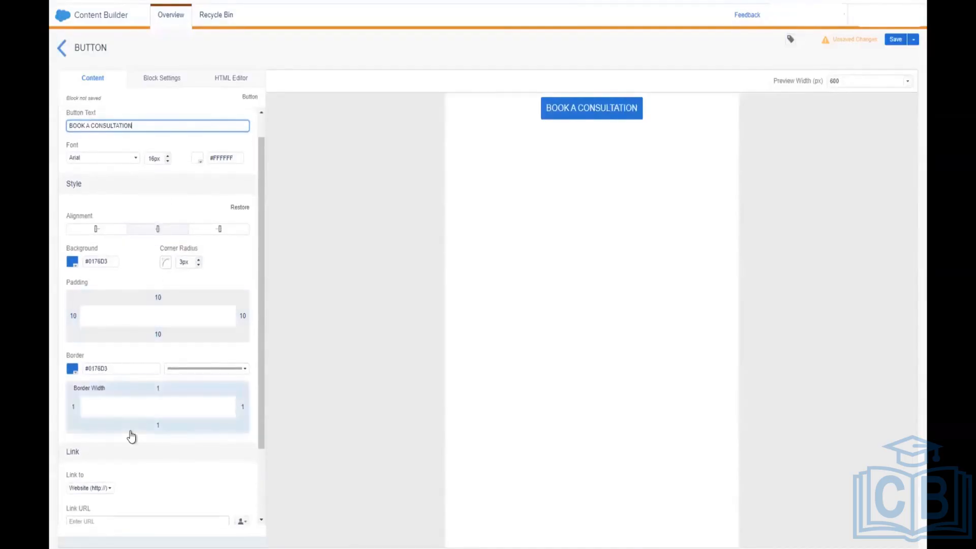
scroll(131, 436, down, 3)
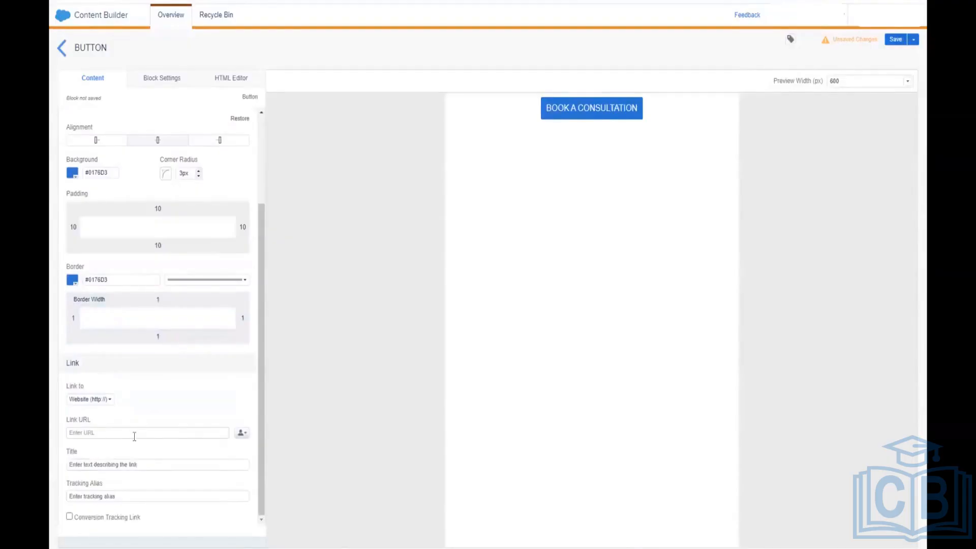
click(134, 436)
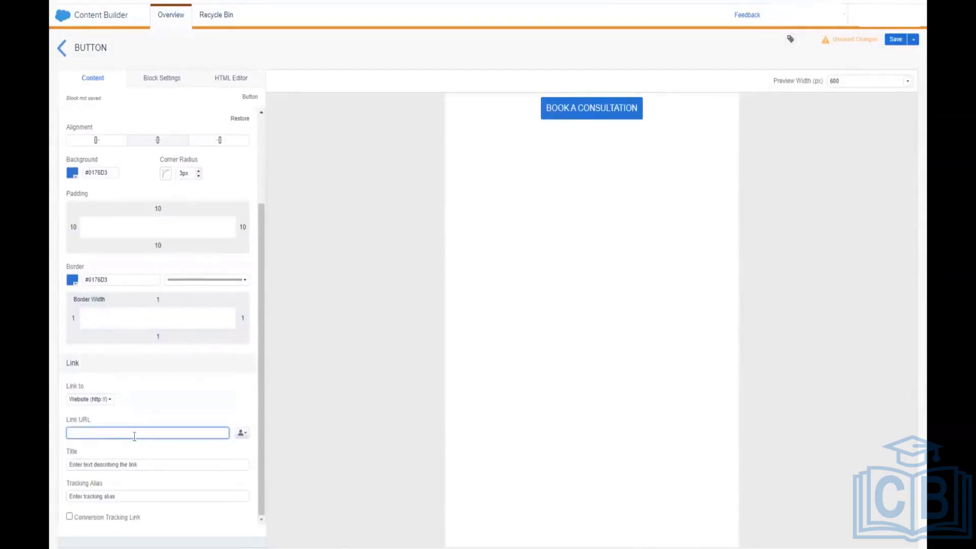
click(108, 400)
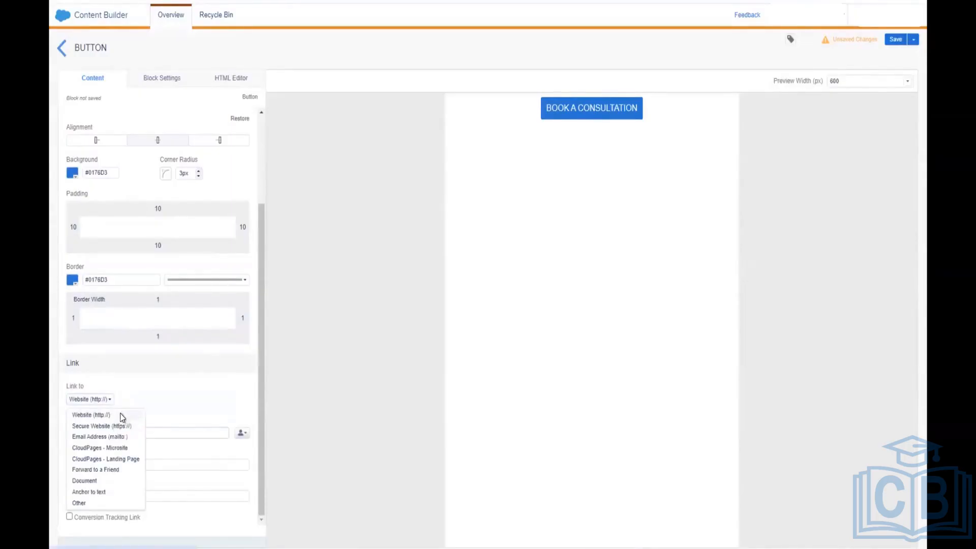
click(120, 415)
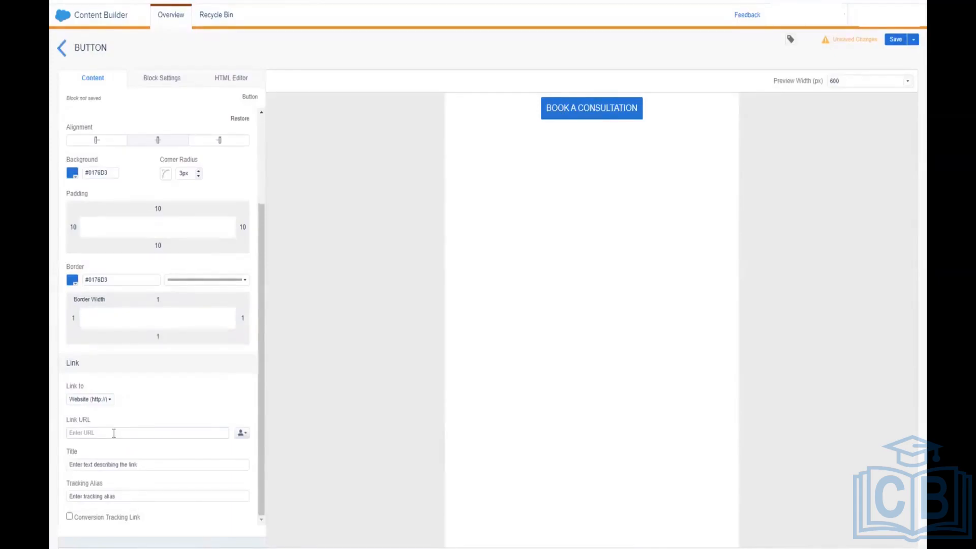
click(110, 428)
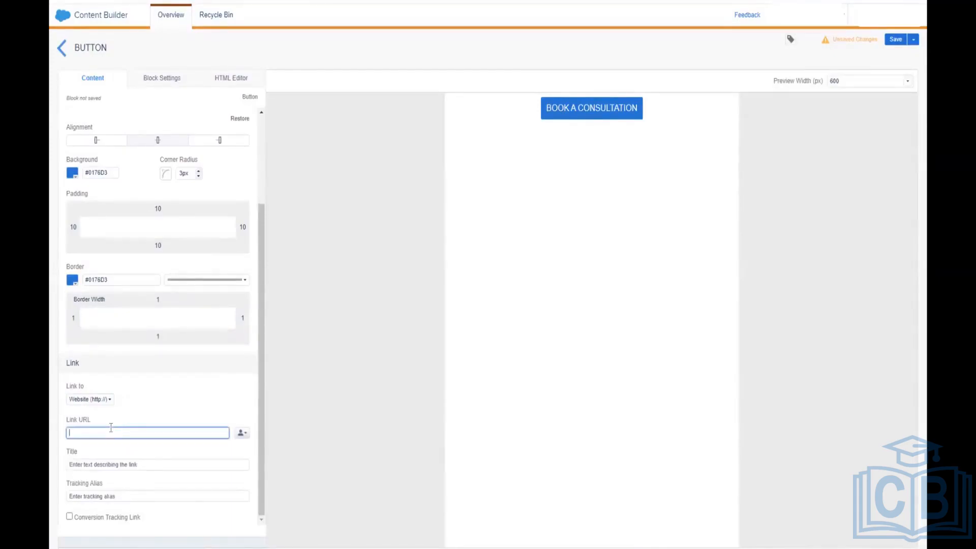
text(www.GOOGLE.COM)
key(ctrl+a)
text(www.google.com)
click(122, 464)
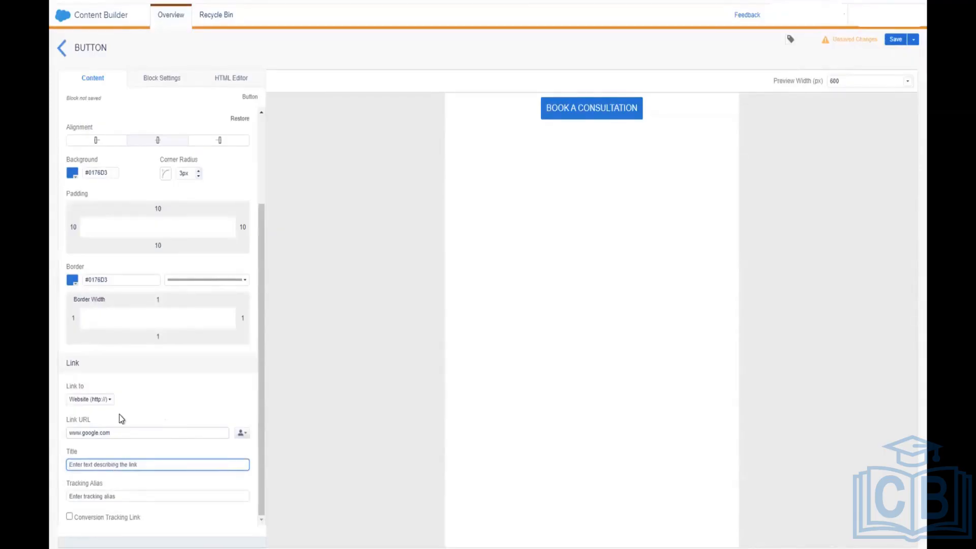
Step: Review the button's generated HTML and wording, then save the new block
scroll(119, 413, up, 3)
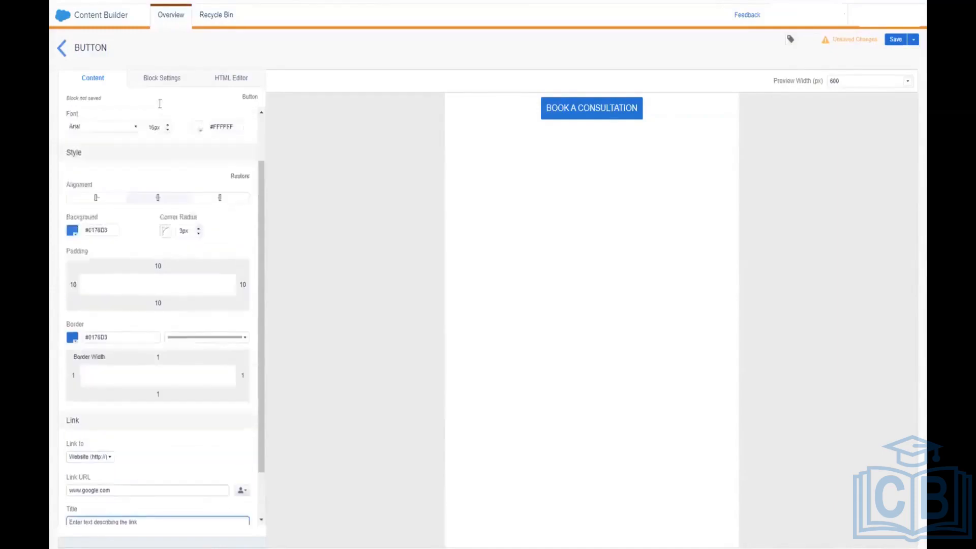
click(232, 79)
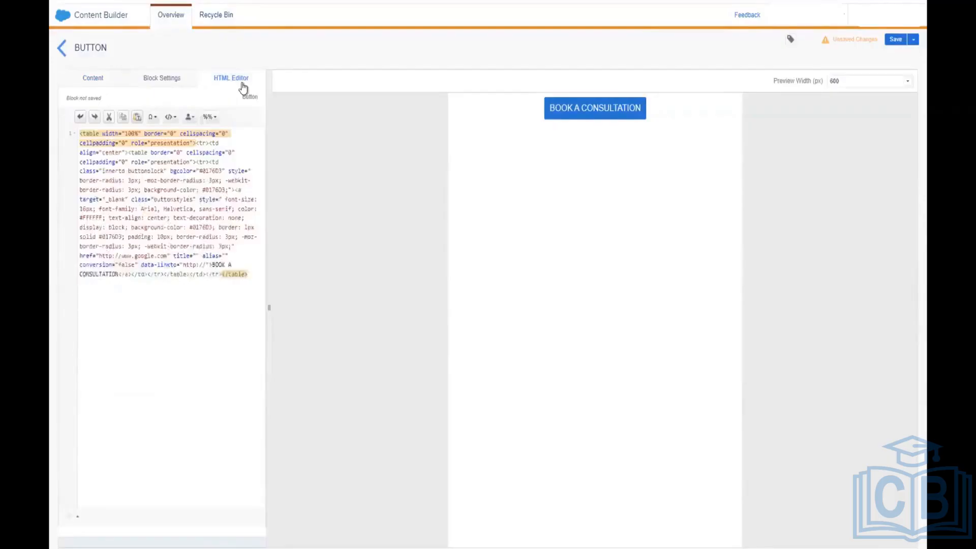
click(108, 77)
scroll(183, 239, down, 3)
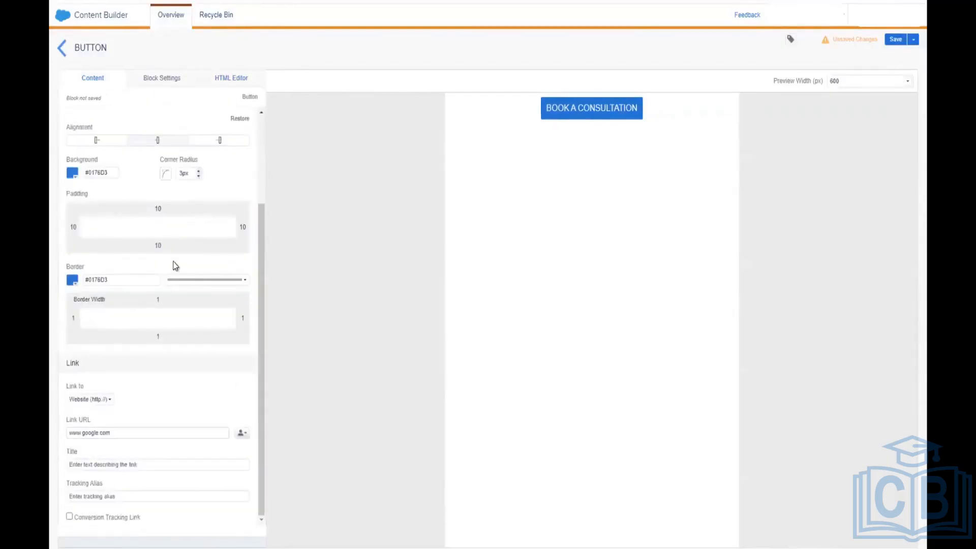
scroll(176, 265, up, 3)
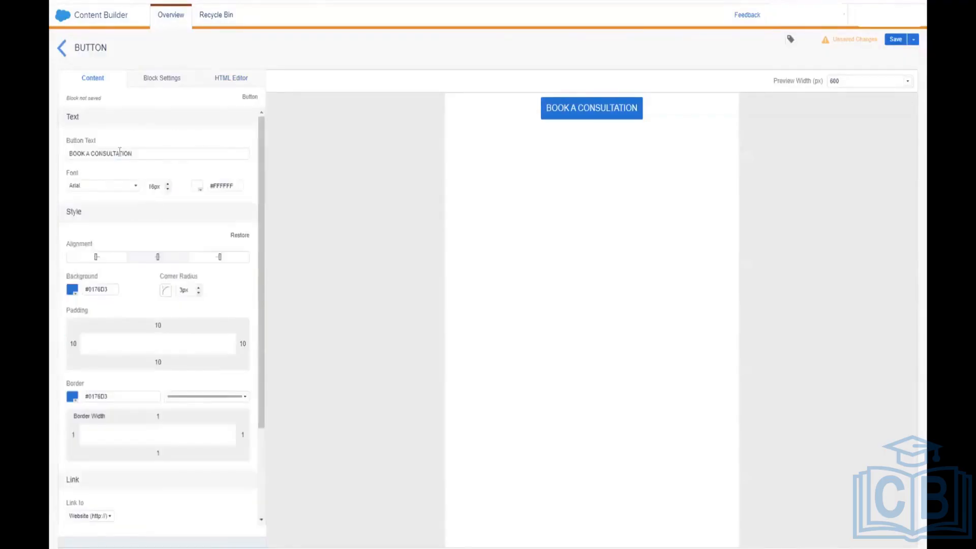
click(119, 153)
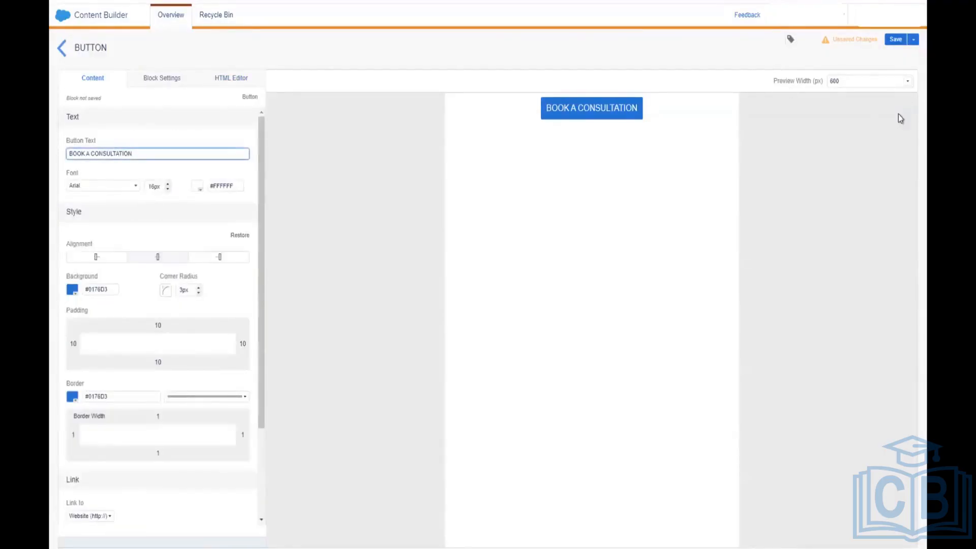
click(896, 41)
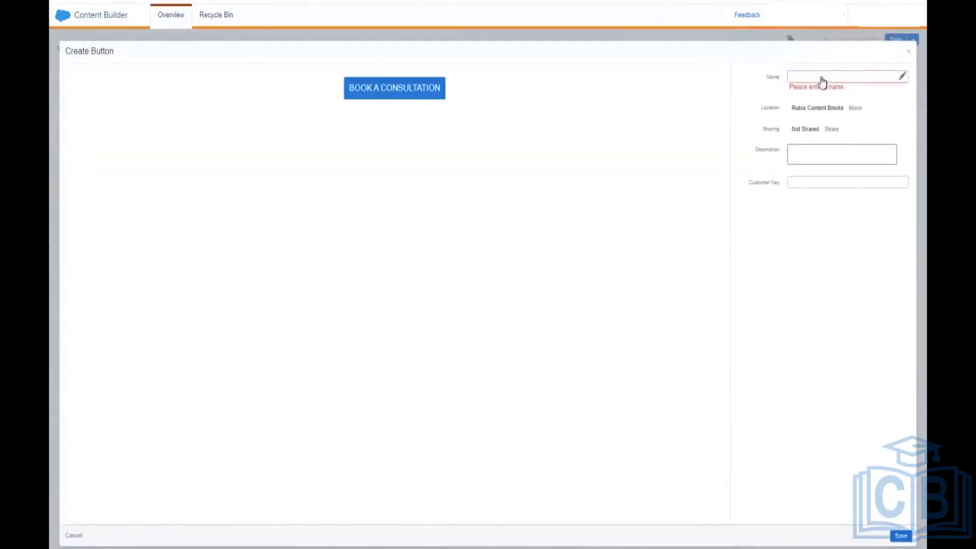
Step: Enter 'Consultation CTA' as the button block's name and confirm the save
click(821, 77)
text(Cons)
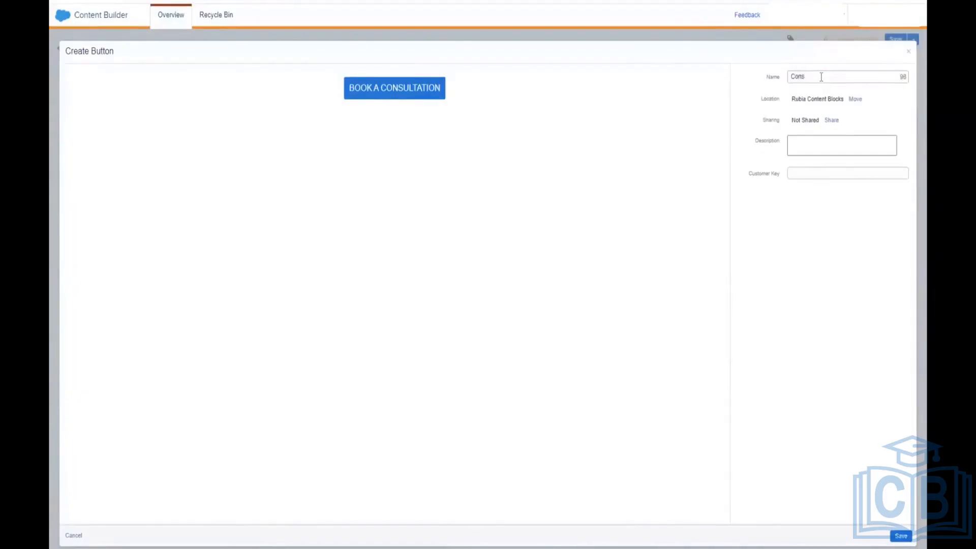
text(ultation CTA)
click(899, 536)
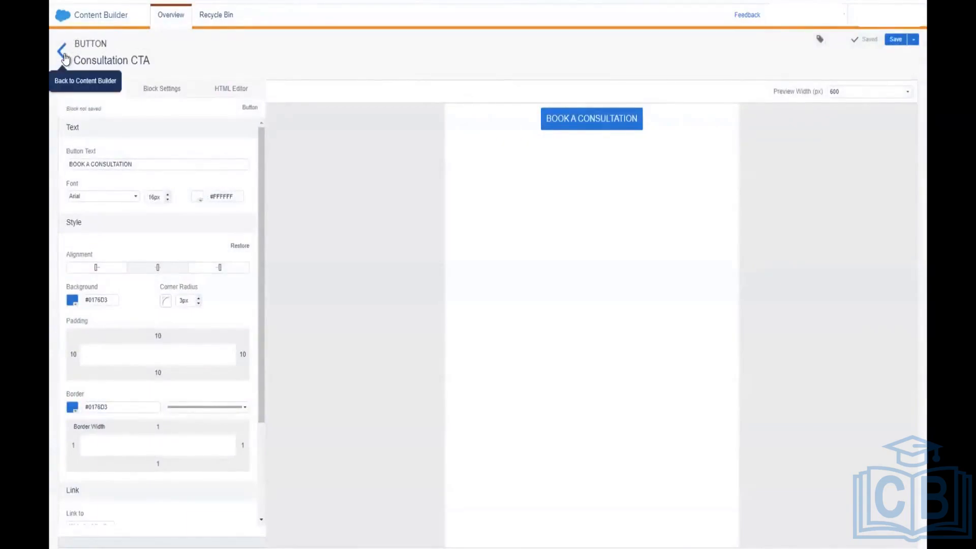
Step: Return to the Rubia Content Blocks folder and create a new Social Follow block
click(63, 55)
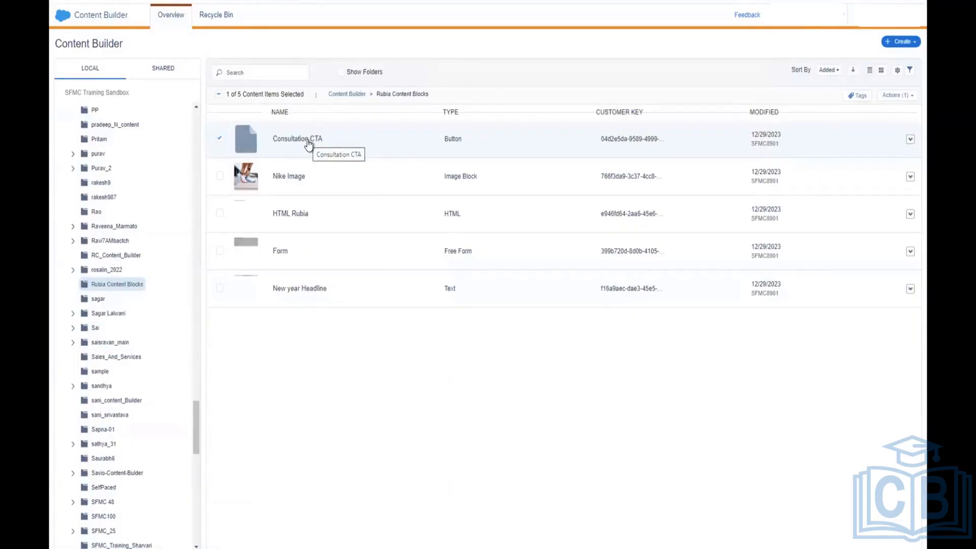
click(896, 43)
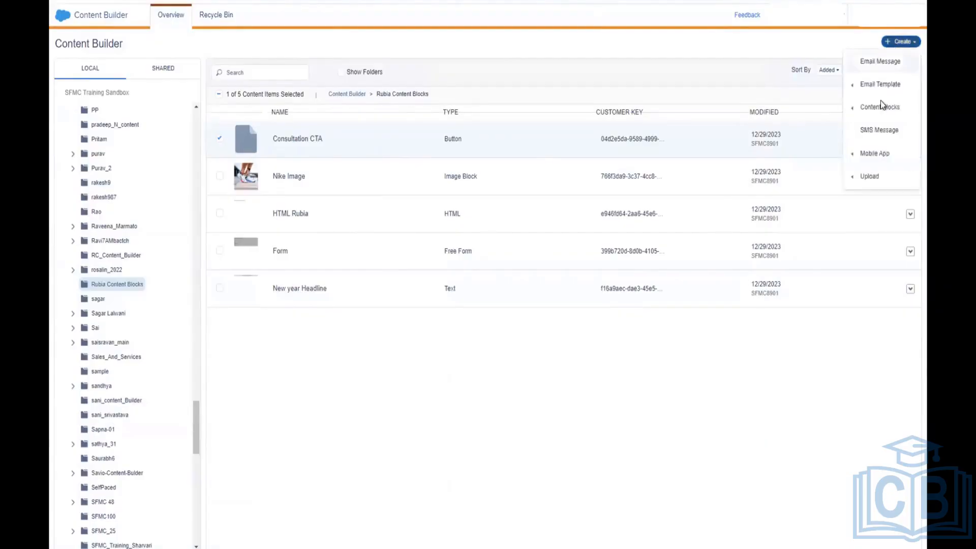
mouse_move(857, 116)
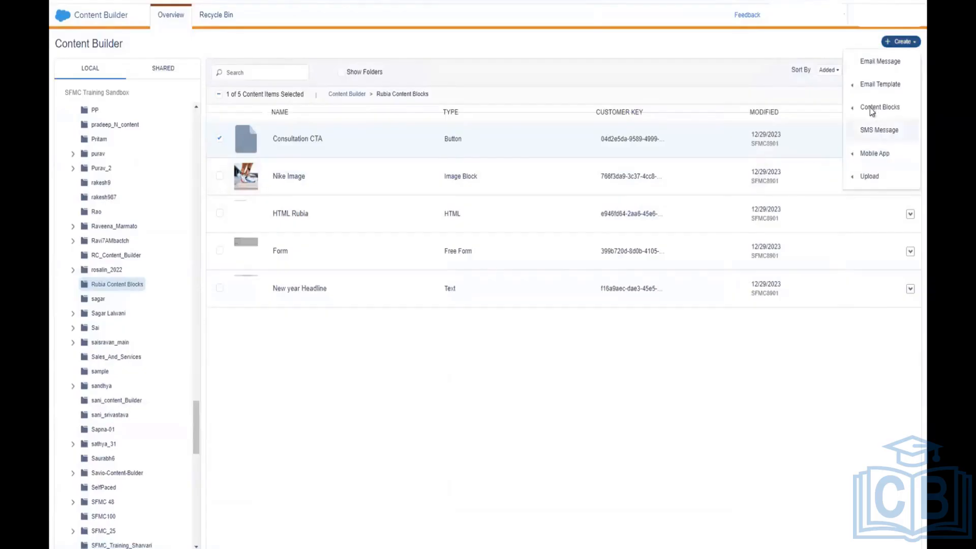
scroll(785, 226, down, 2)
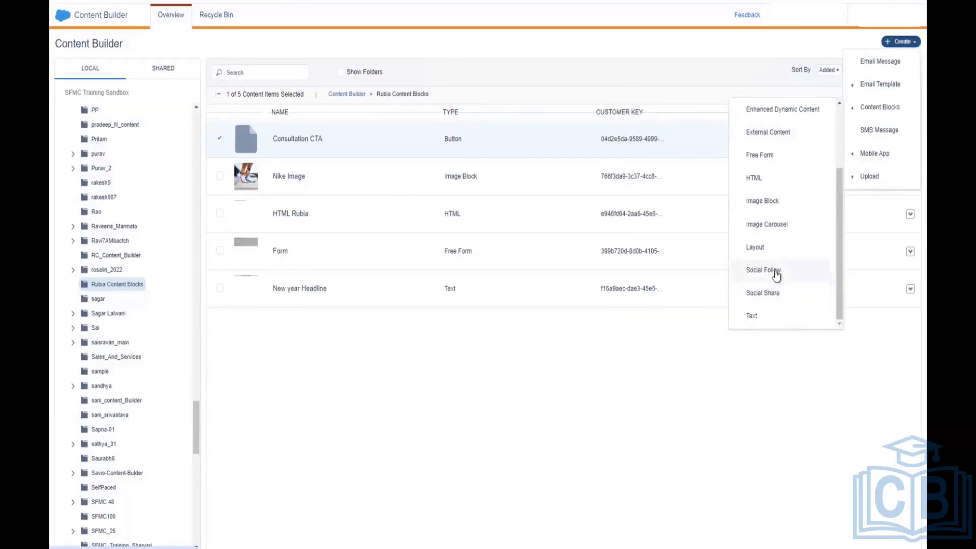
click(775, 275)
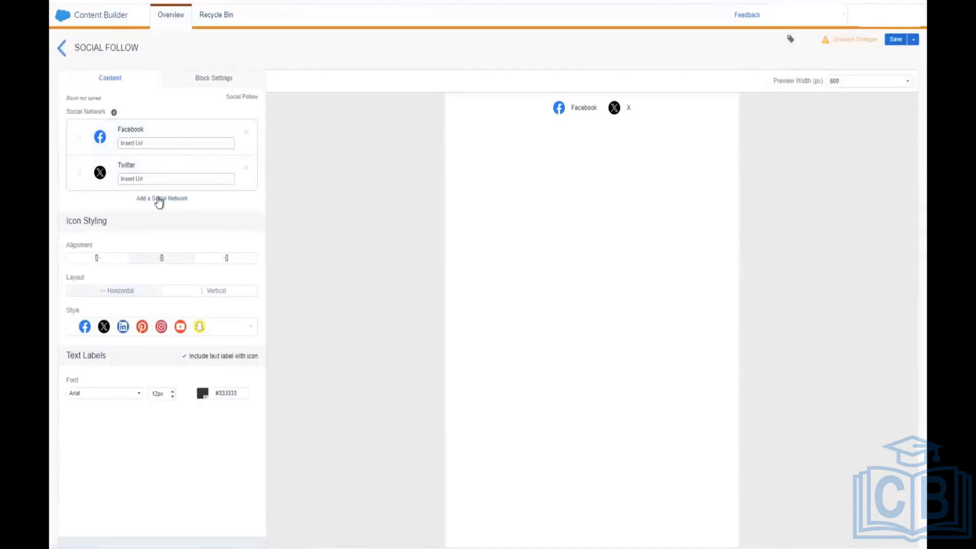
Step: Add LinkedIn and YouTube to the follow networks and move LinkedIn above Twitter
click(159, 200)
click(147, 242)
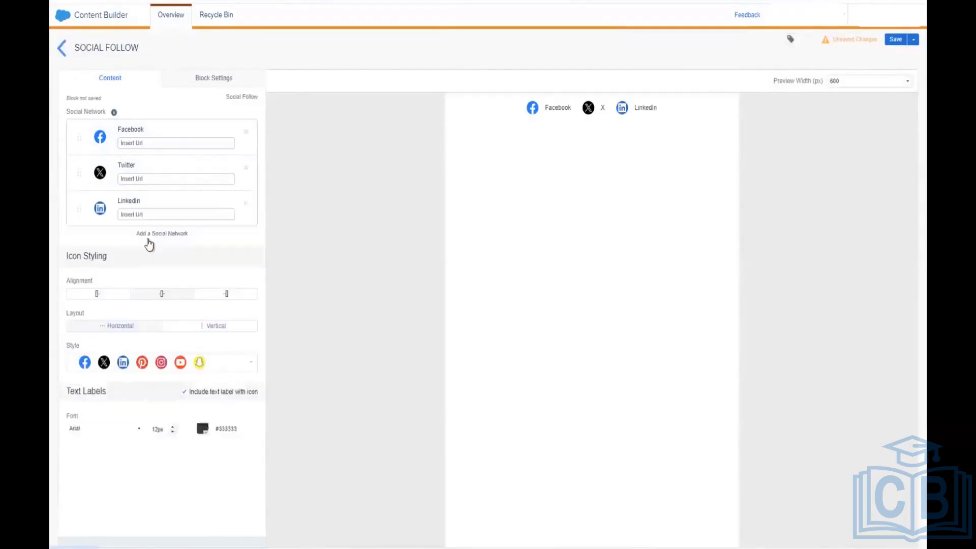
click(175, 236)
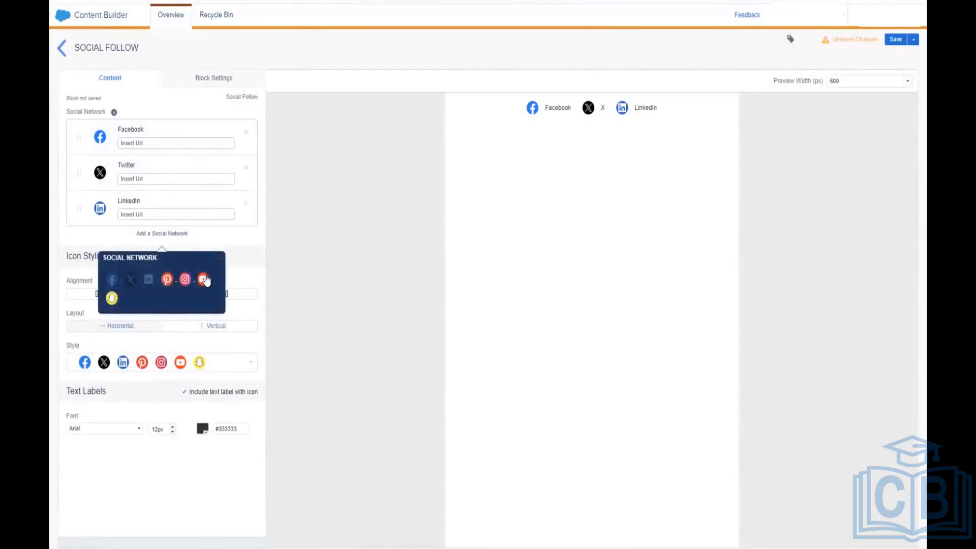
click(205, 280)
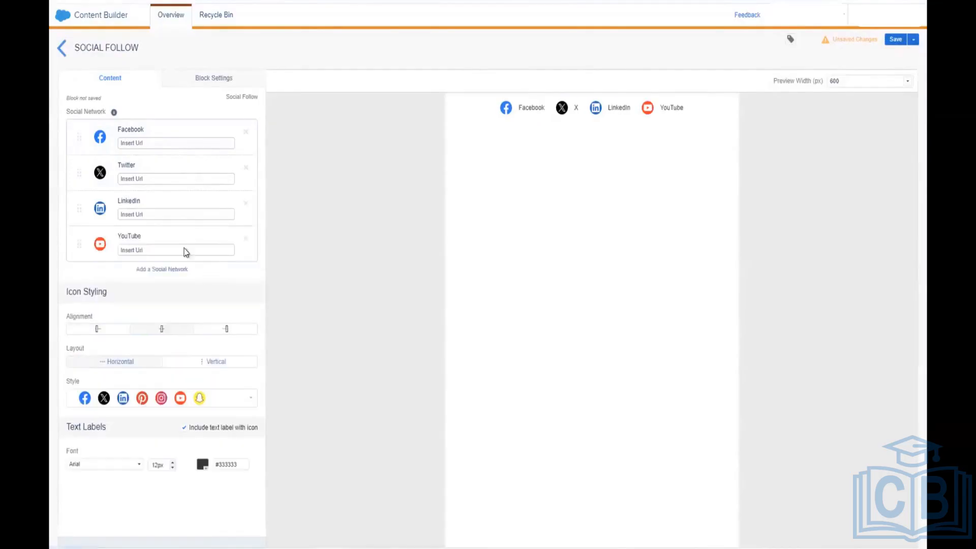
click(175, 144)
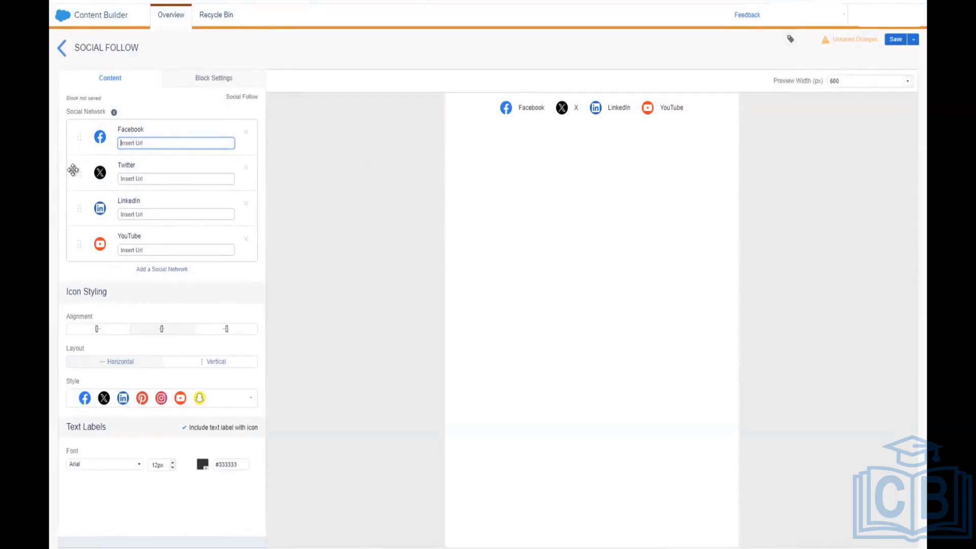
drag(76, 208, 94, 170)
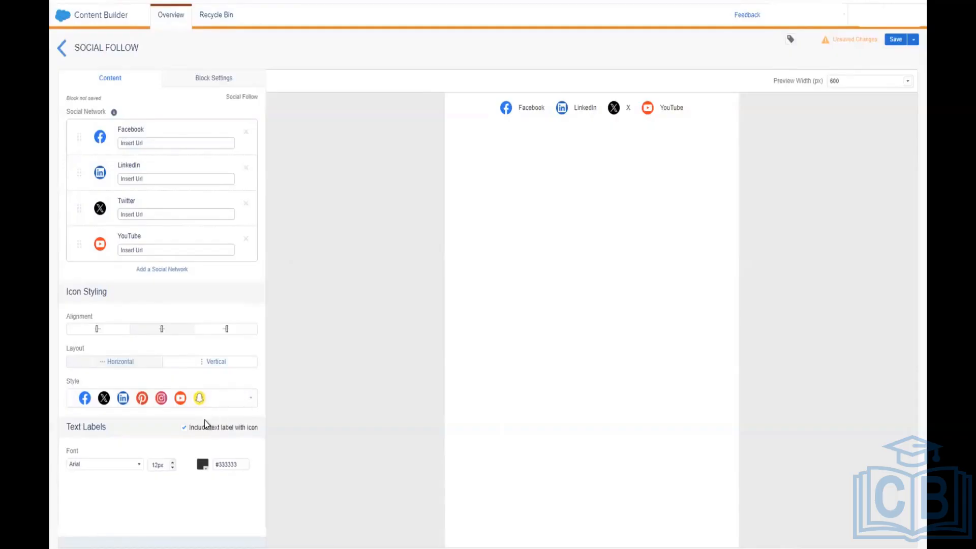
click(146, 142)
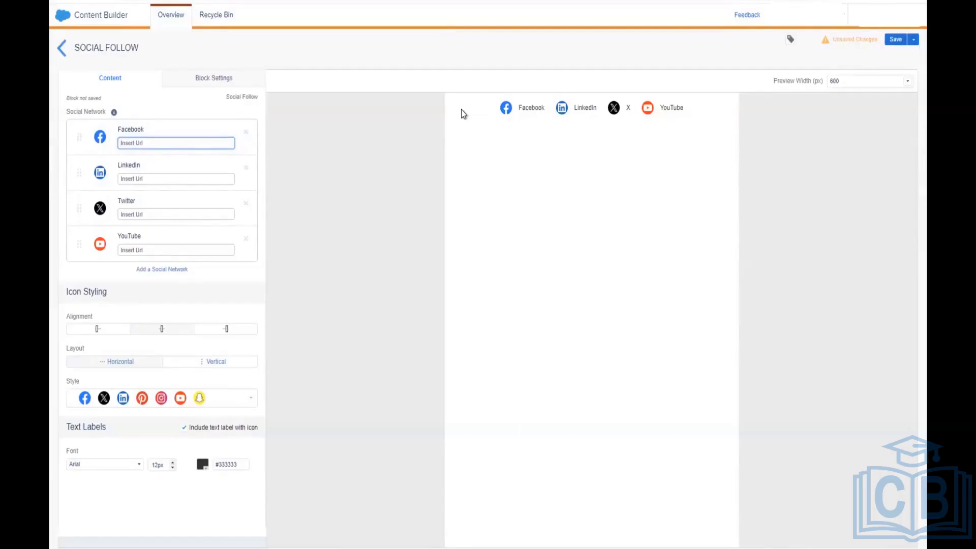
text(www.faacebook.com)
click(218, 177)
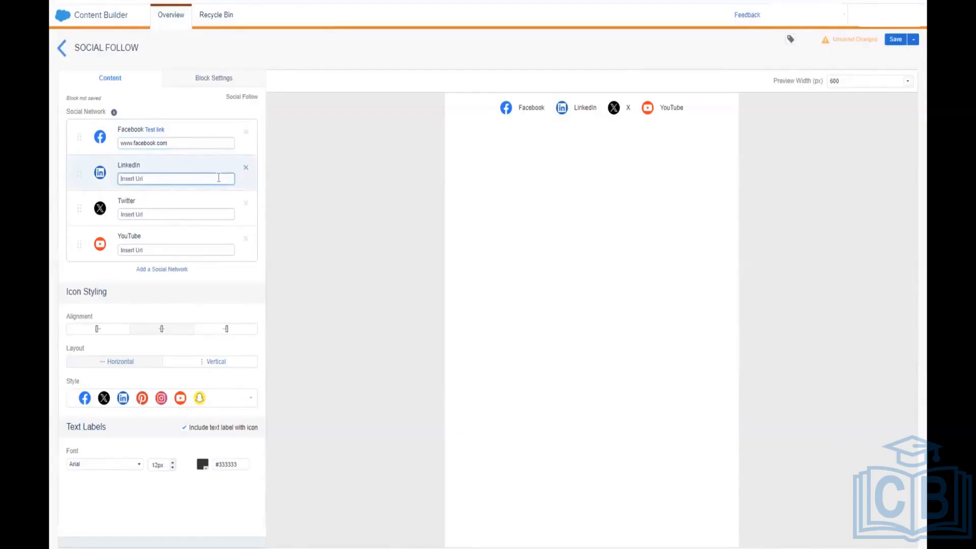
Step: Save the block named 'Social Follow Content Block' and go back to the folder list
click(895, 40)
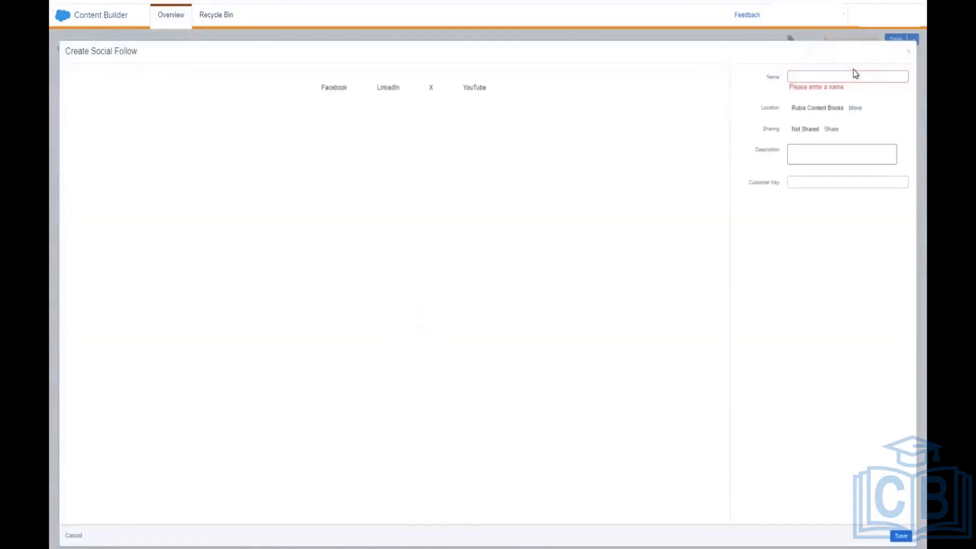
click(845, 75)
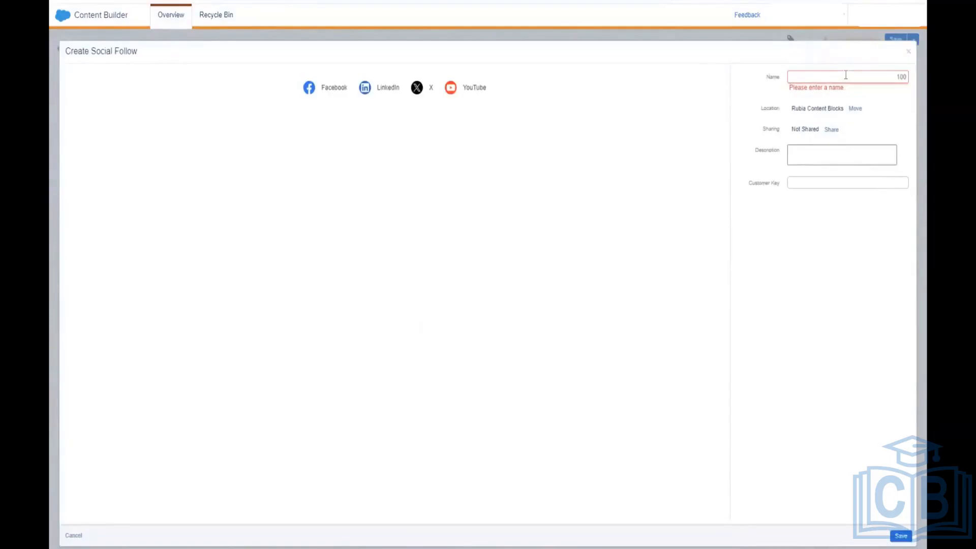
text(Social )
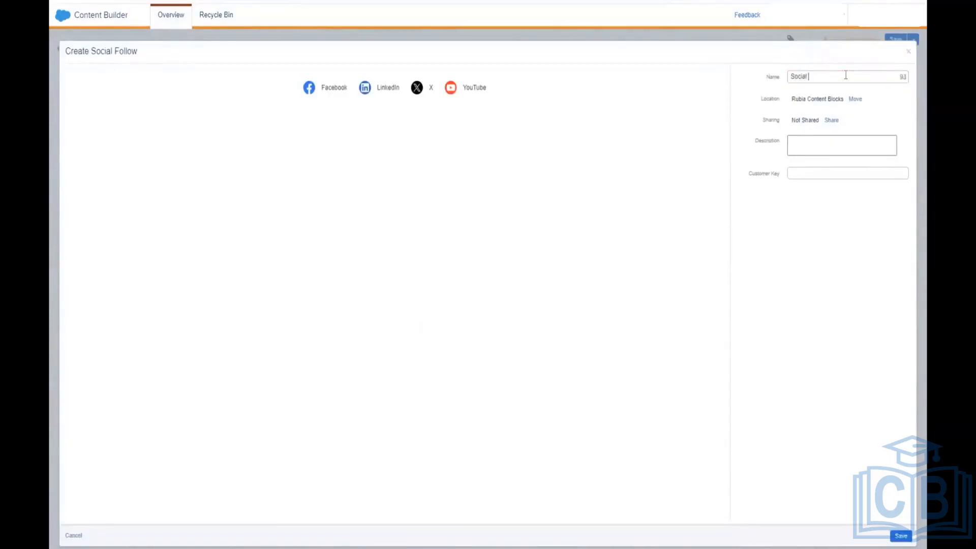
text(Follow Content Block)
click(897, 532)
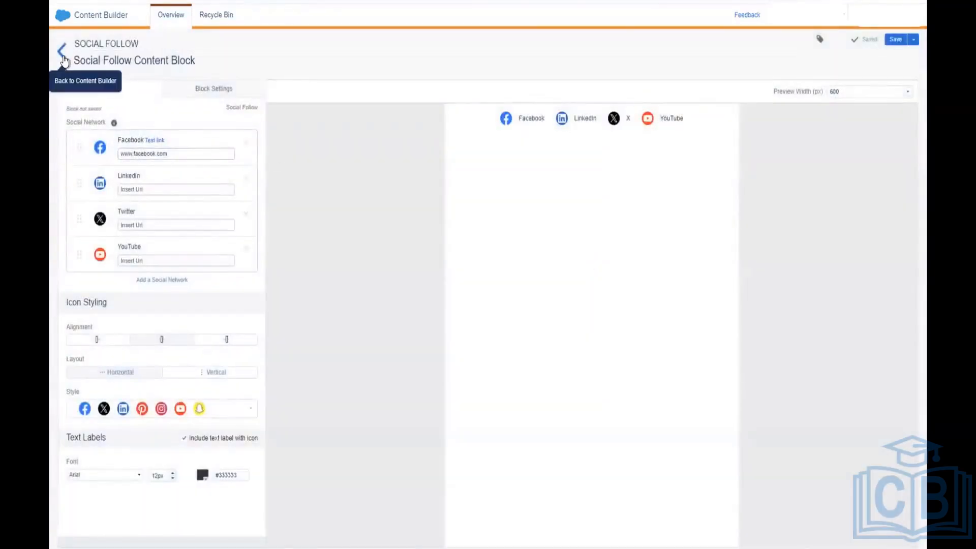
click(62, 51)
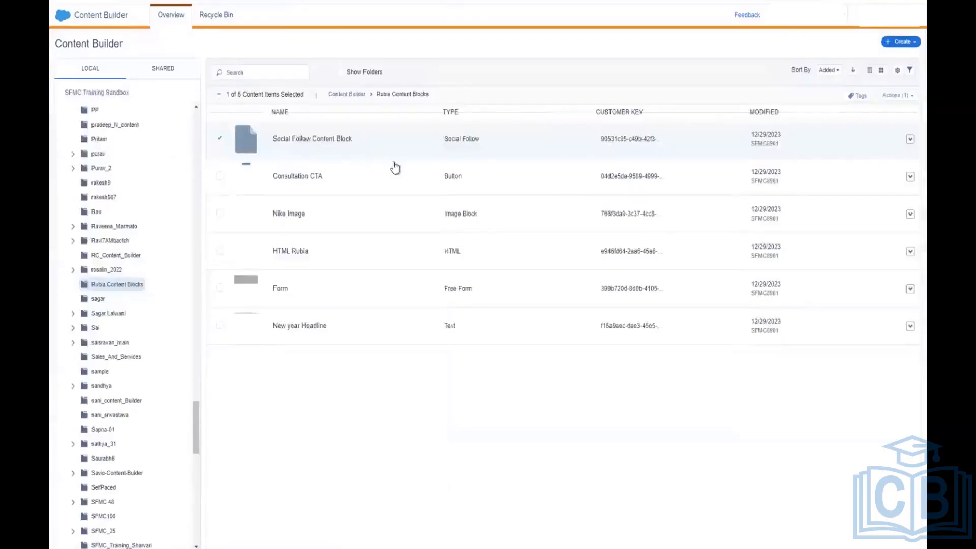
Step: Create a new Social Share block and add LinkedIn to its share networks
click(906, 45)
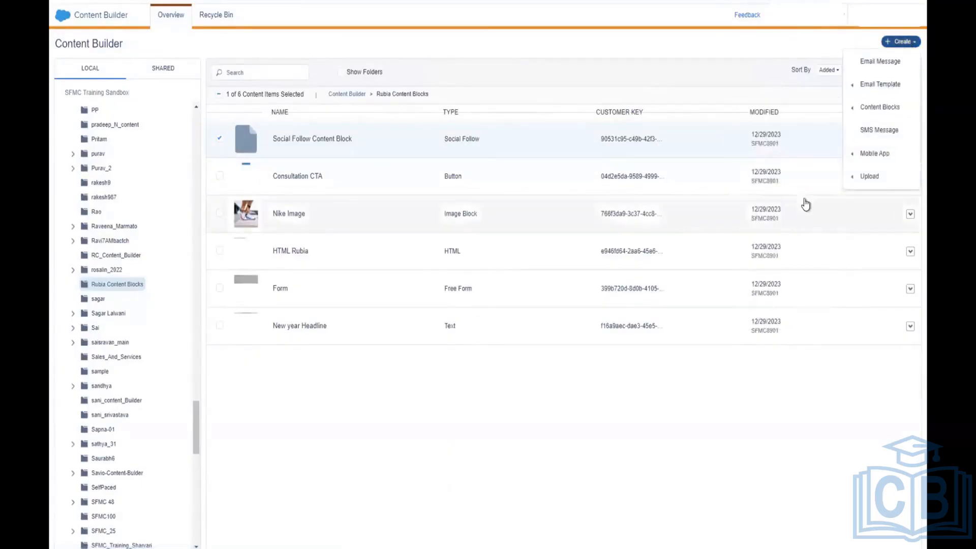
mouse_move(895, 105)
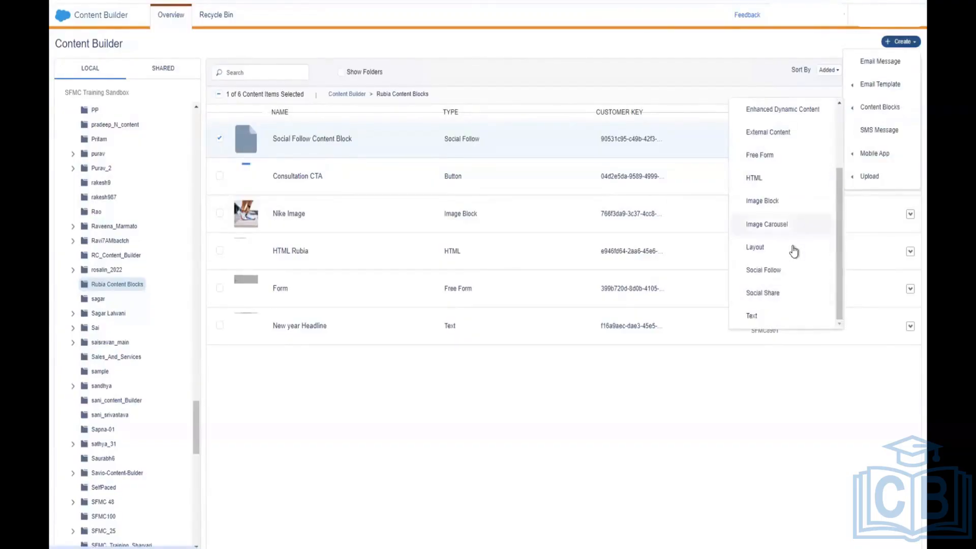
click(788, 298)
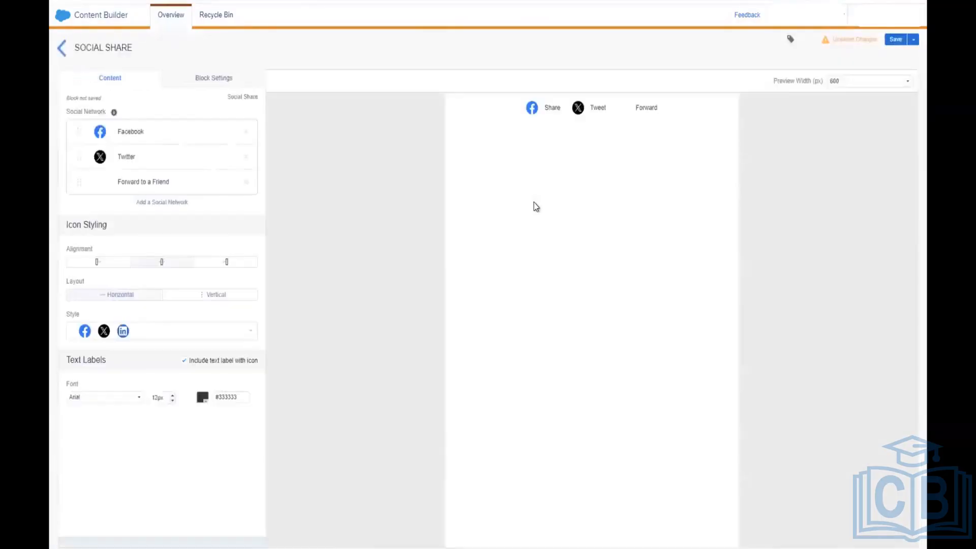
click(169, 204)
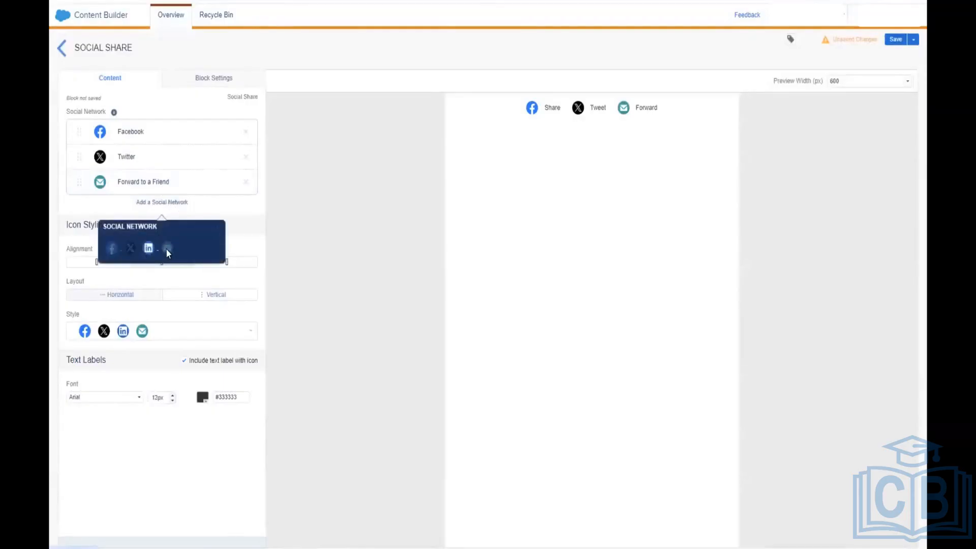
click(148, 249)
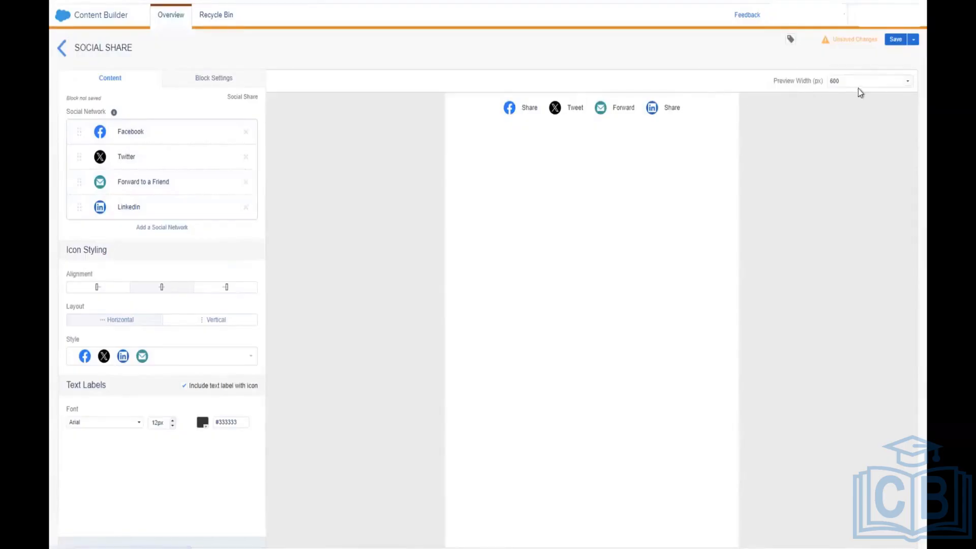
Step: Save the share block as 'Social Share' and return to the Rubia Content Blocks folder
click(894, 41)
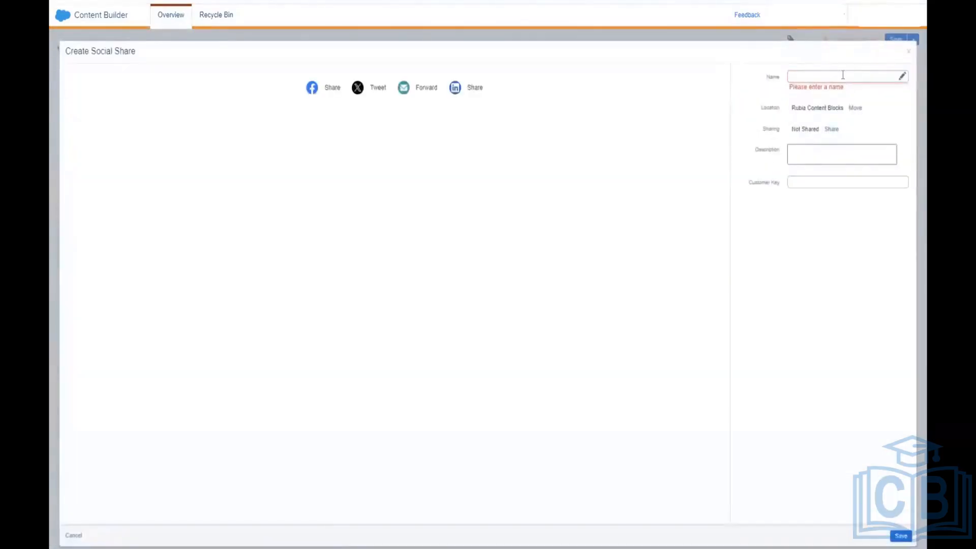
click(843, 75)
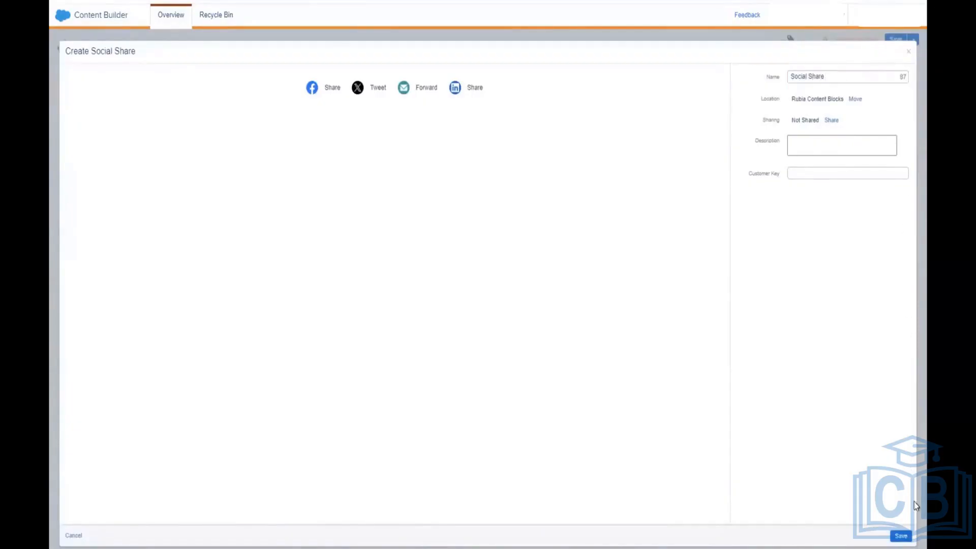
click(901, 536)
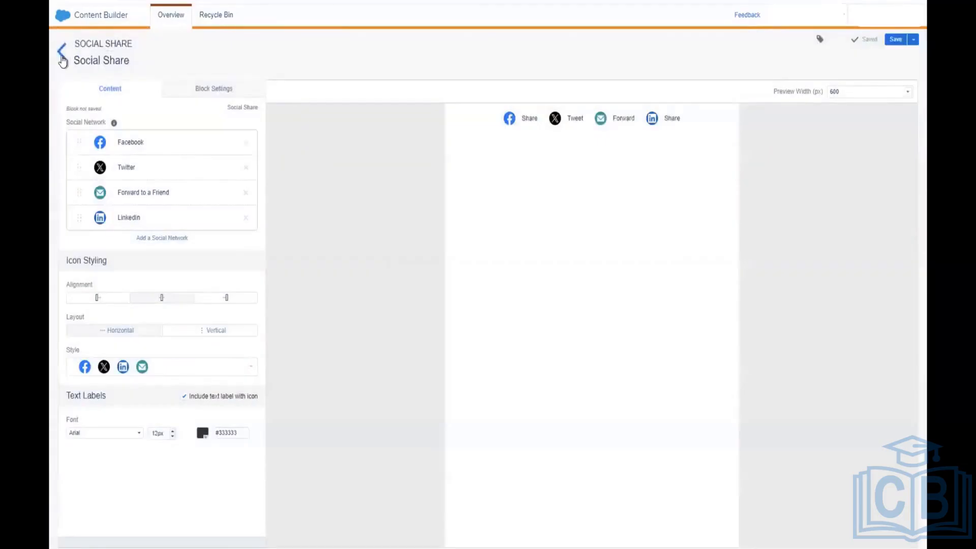
click(62, 57)
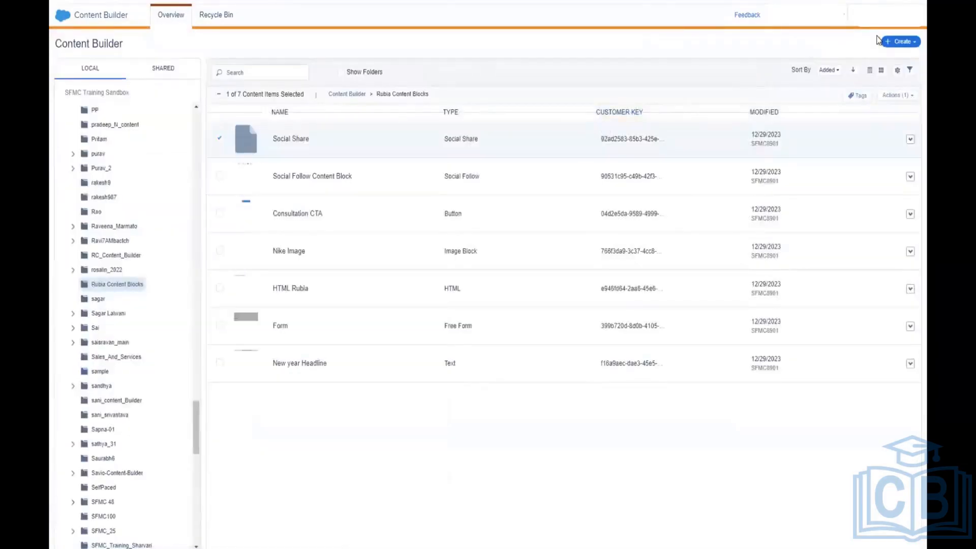
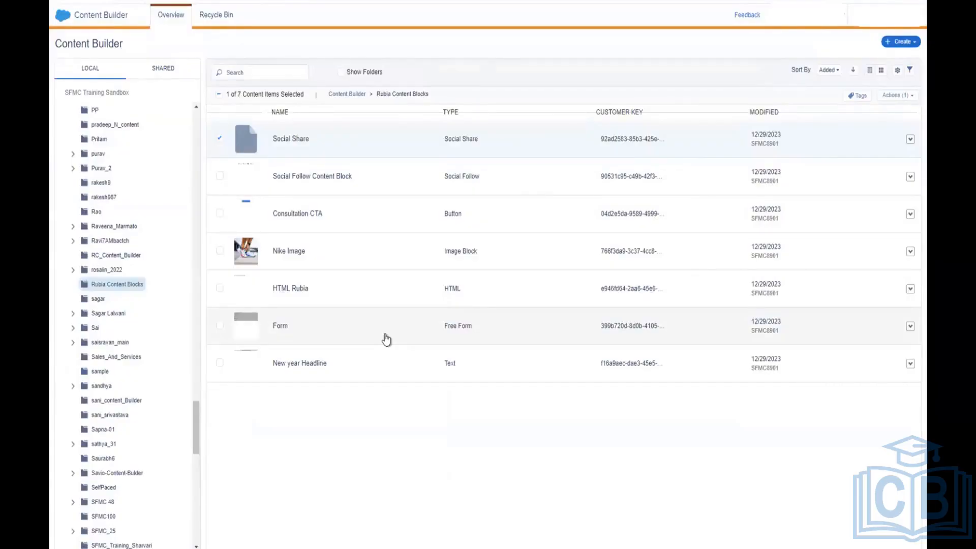
Step: Start a new Layout content block in the Rubia Content Blocks folder
click(903, 43)
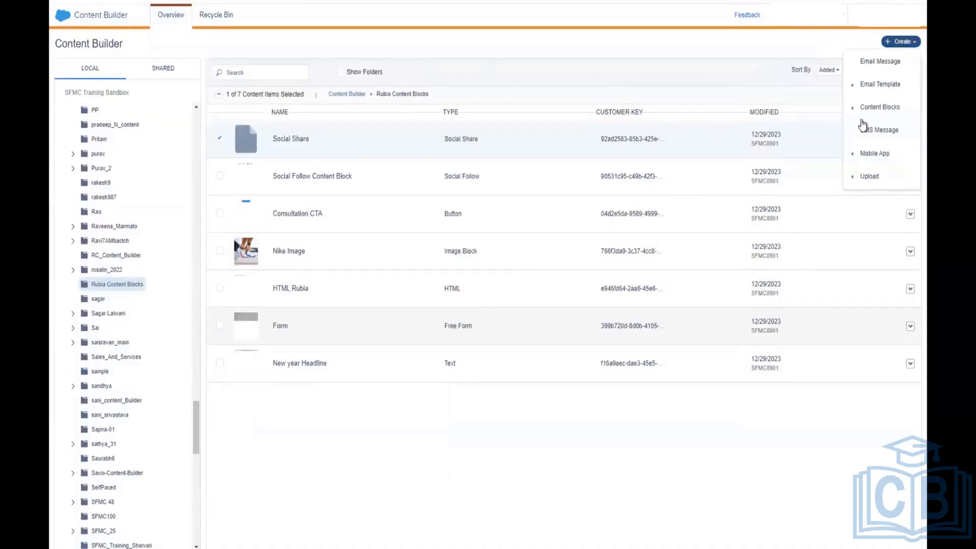
mouse_move(887, 108)
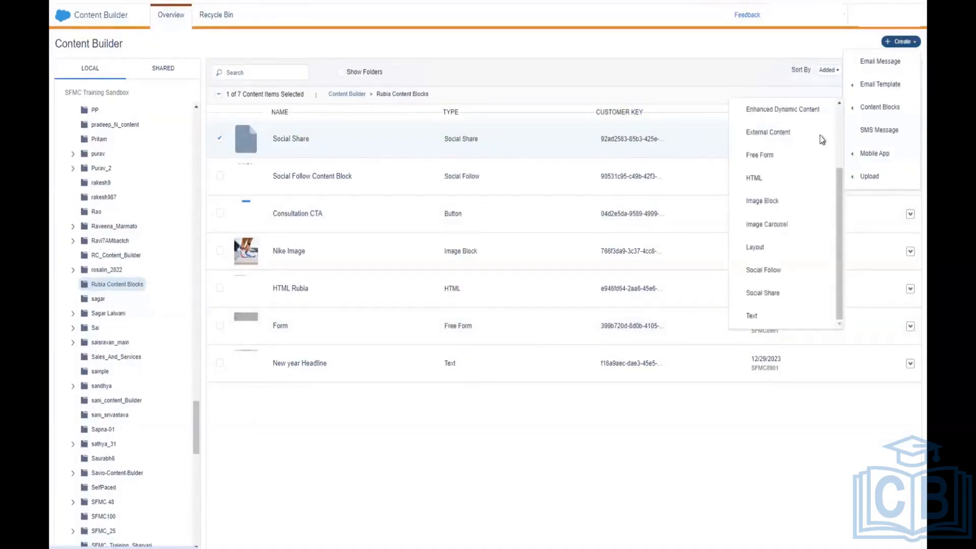
click(777, 248)
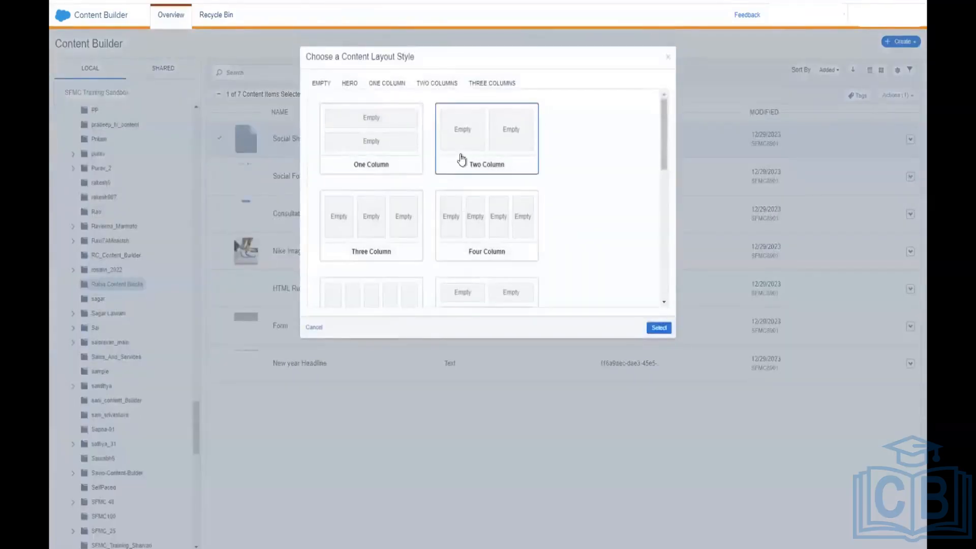
Step: Build the layout from the Hero Image + Content (vertical) style under HERO
scroll(456, 196, down, 1)
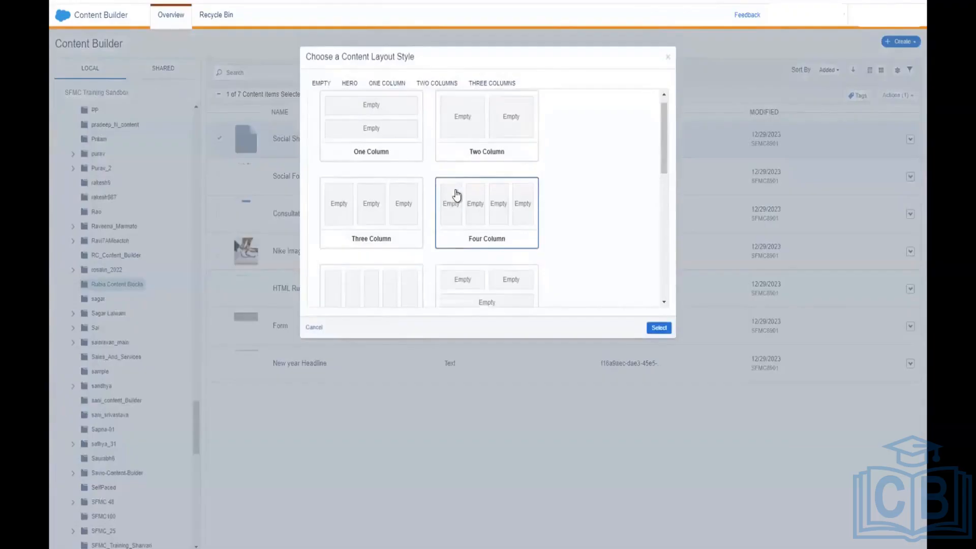
click(352, 84)
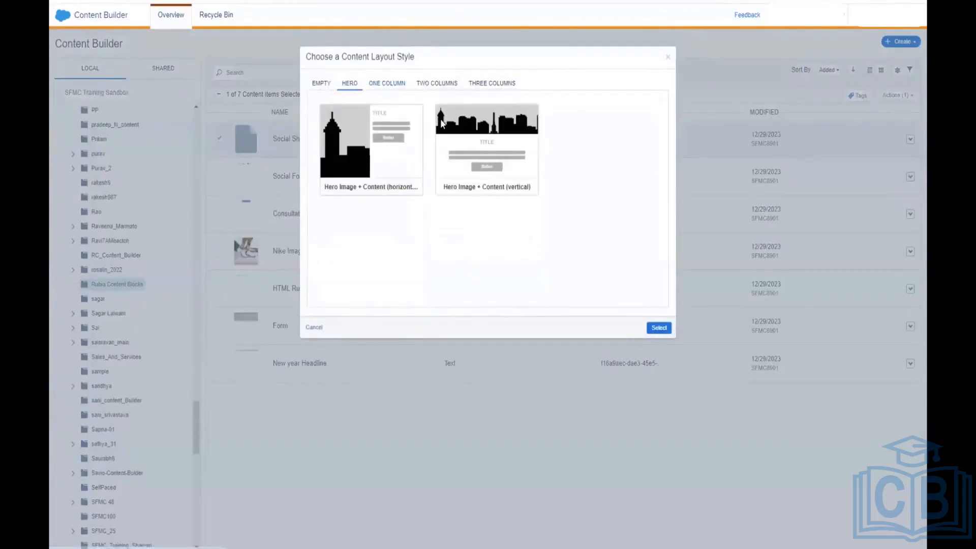
click(396, 85)
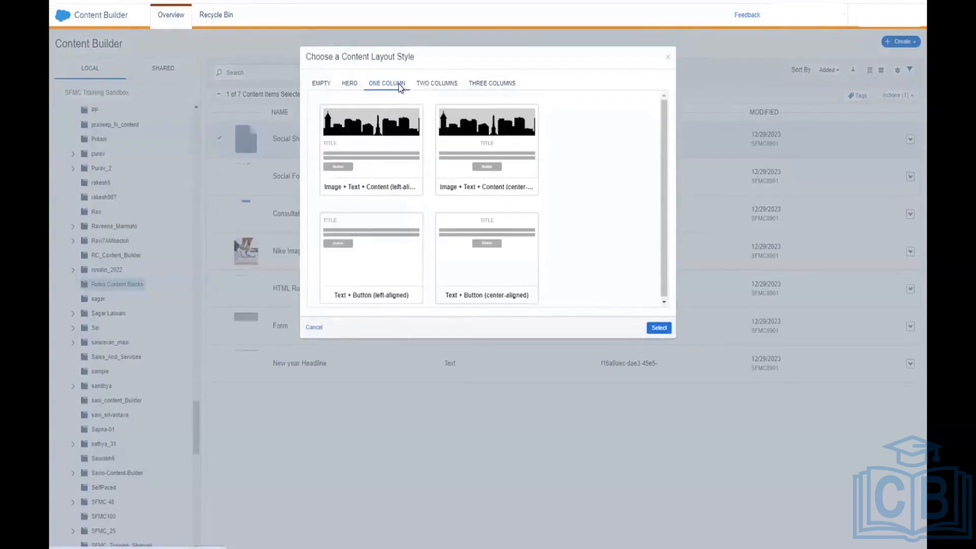
click(350, 85)
click(447, 126)
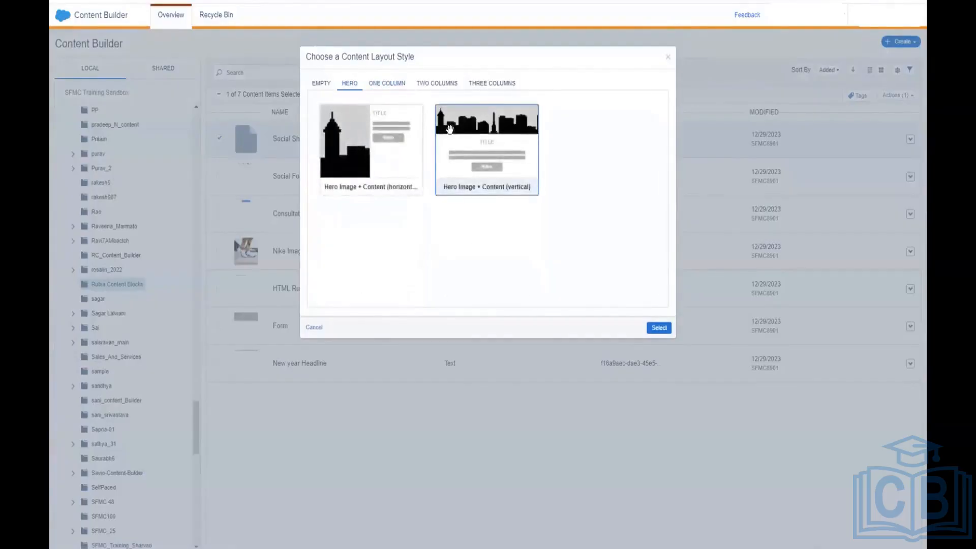
click(659, 331)
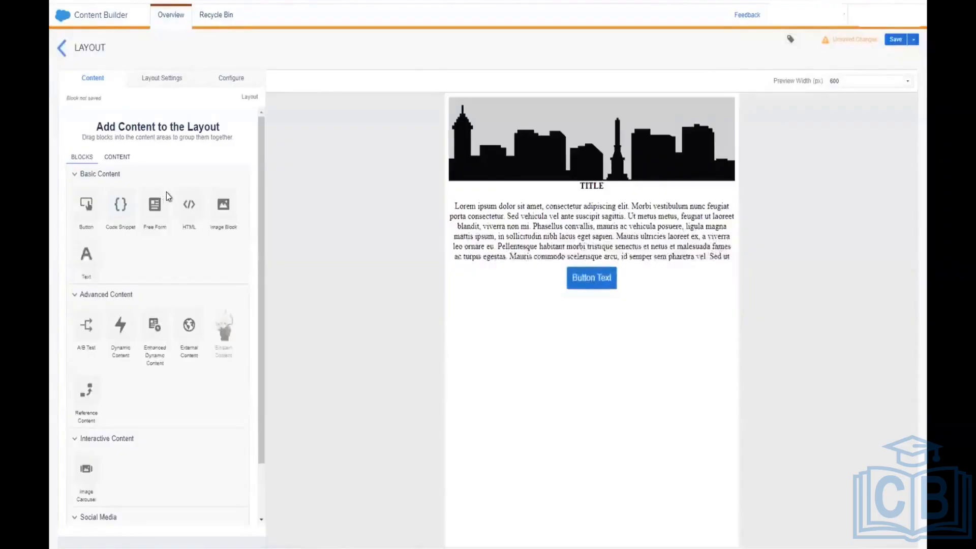
Step: Replace the hero text block's placeholder with 'Welcome to the Resturant!' followed by blank lines
click(587, 202)
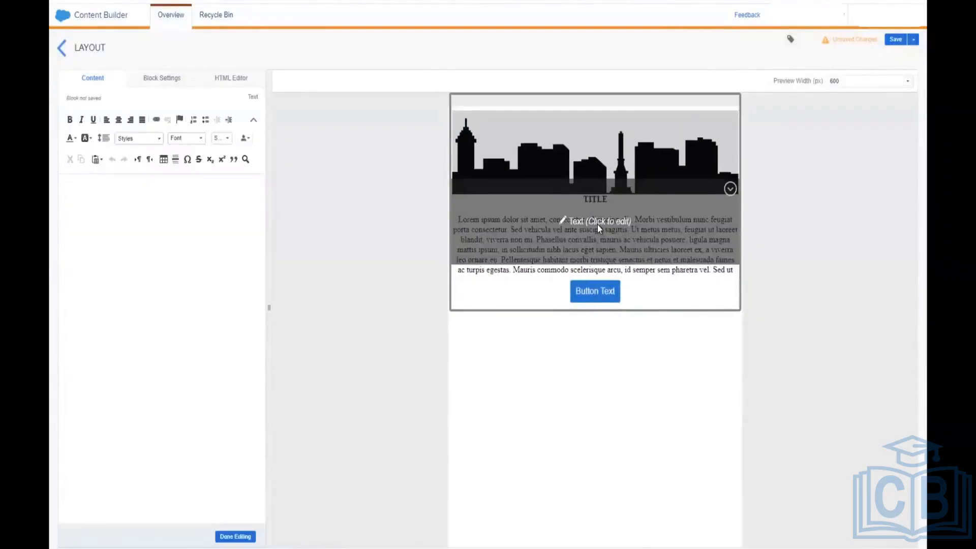
click(638, 284)
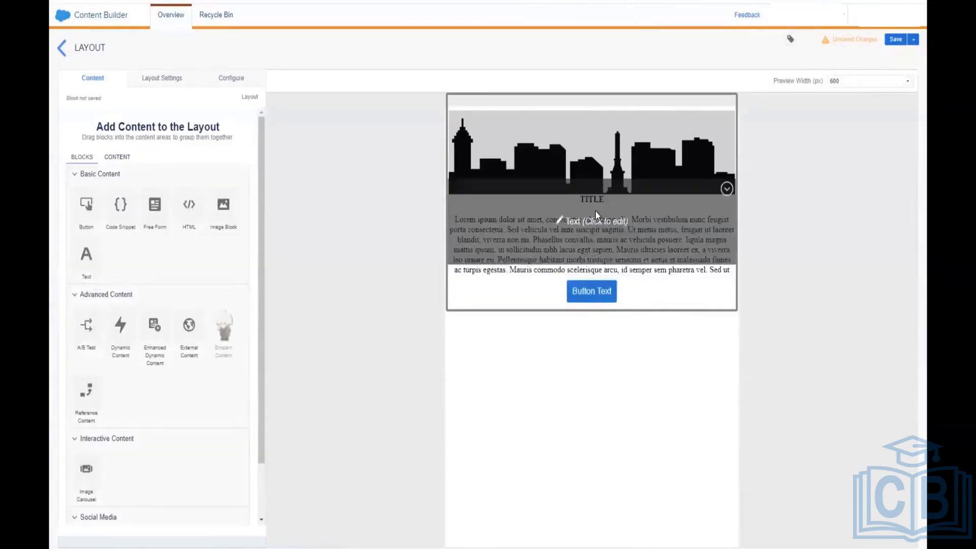
click(596, 212)
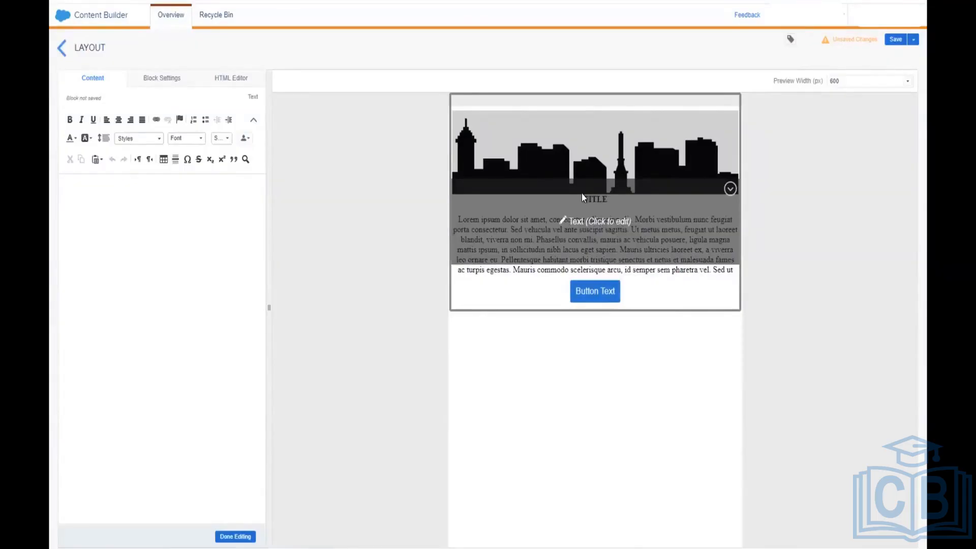
click(574, 179)
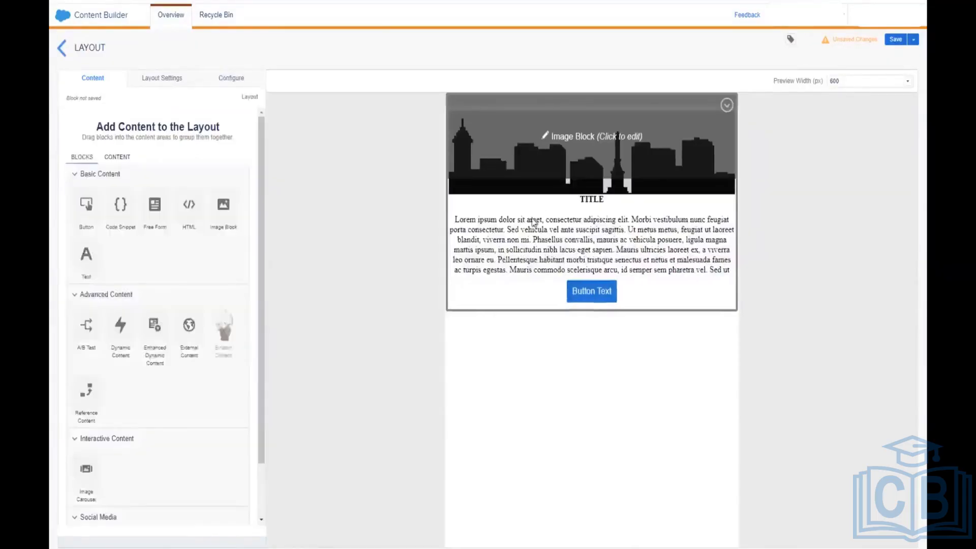
click(486, 216)
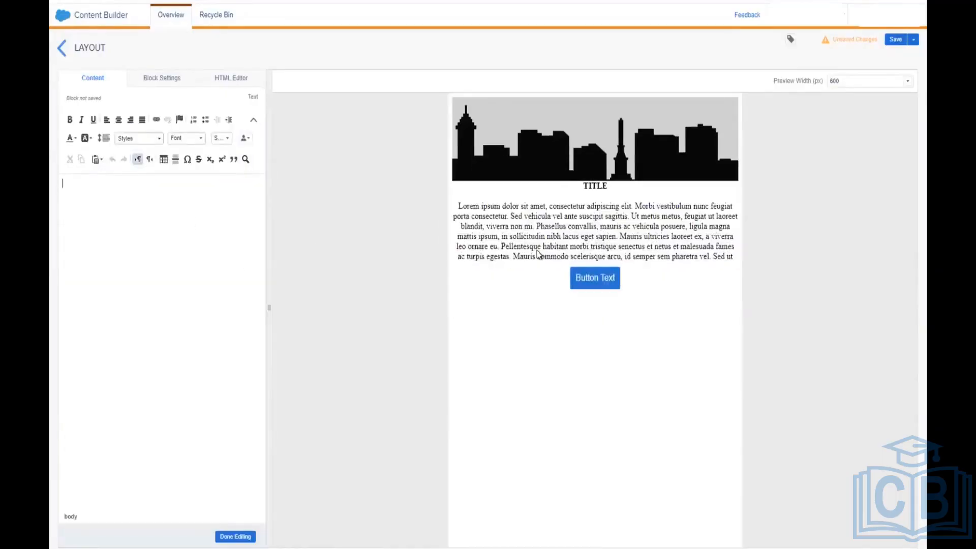
text(s)
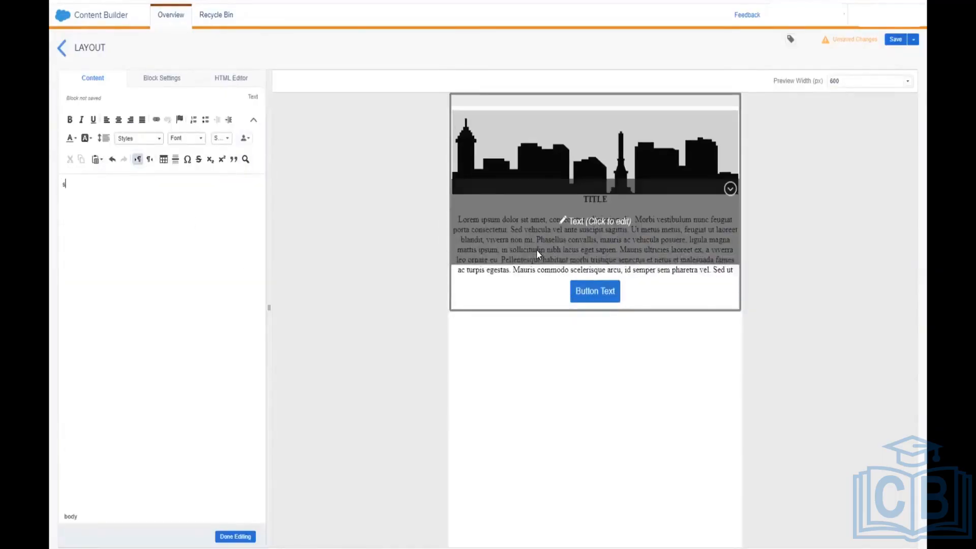
text(ss)
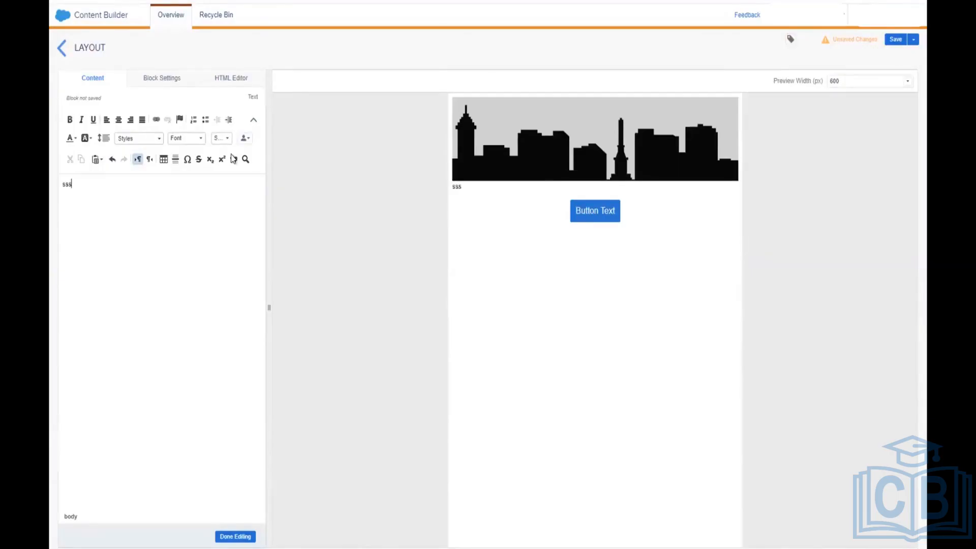
key(ctrl+z)
key(ctrl+z)
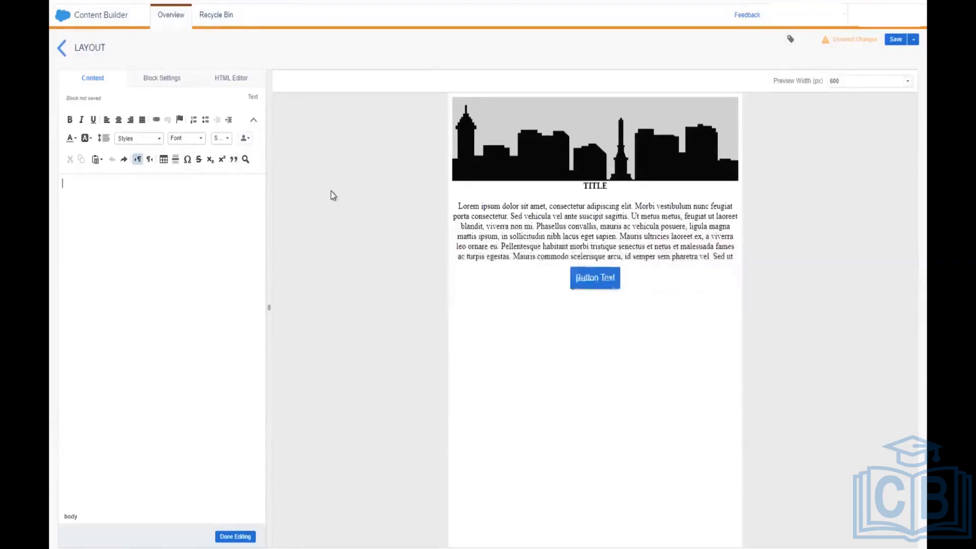
text(Welcome to the )
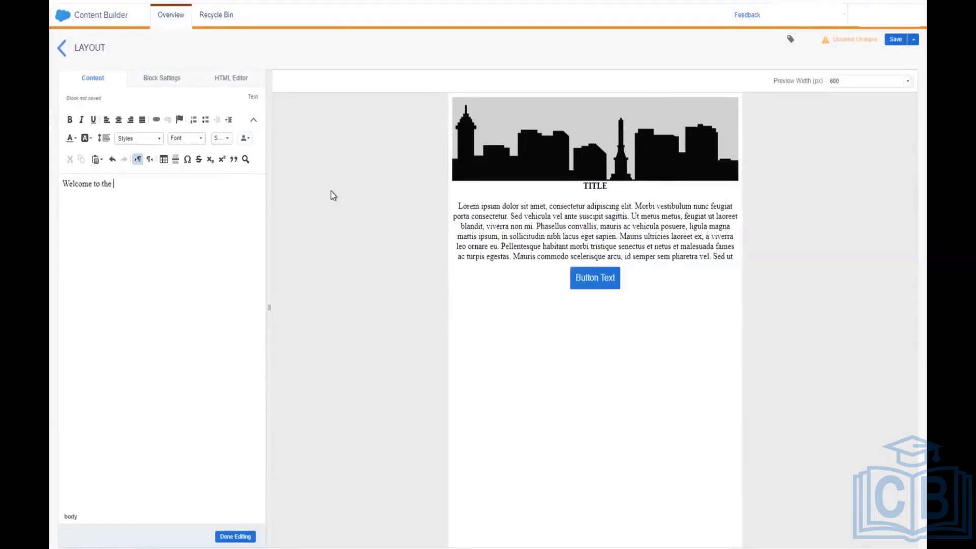
text(Resturan)
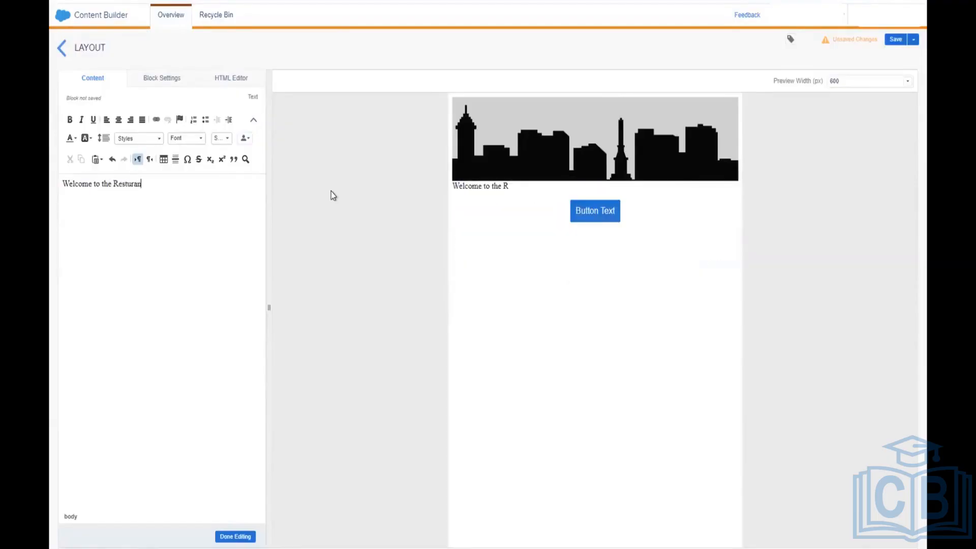
text(t!)
key(Return)
key(Return)
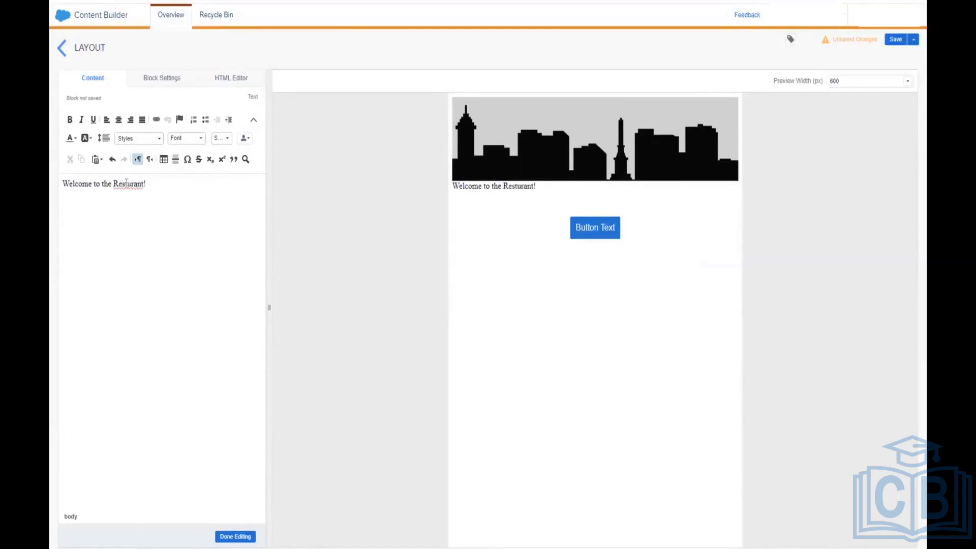
click(241, 537)
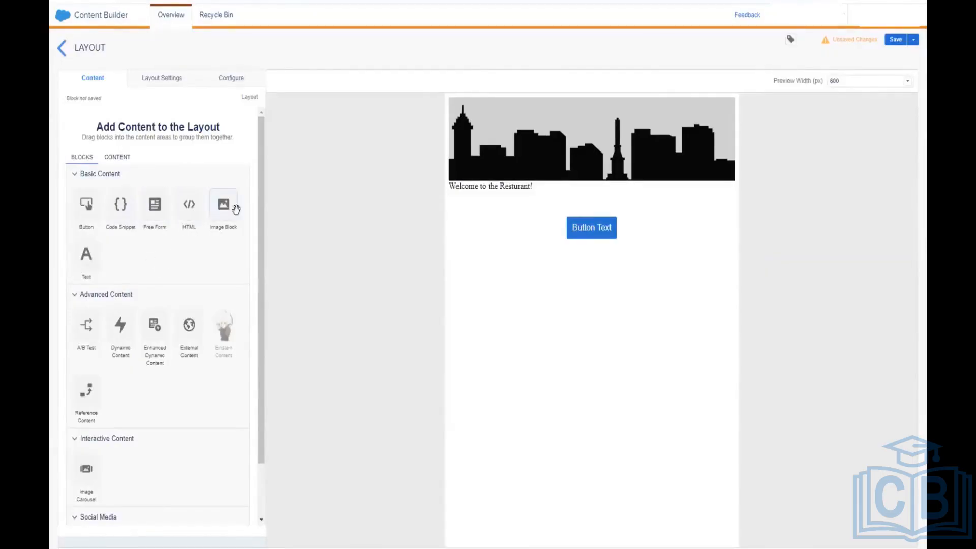
Step: Add an image block below the welcome text showing 'unisex boots png.jpg'
drag(236, 209, 488, 218)
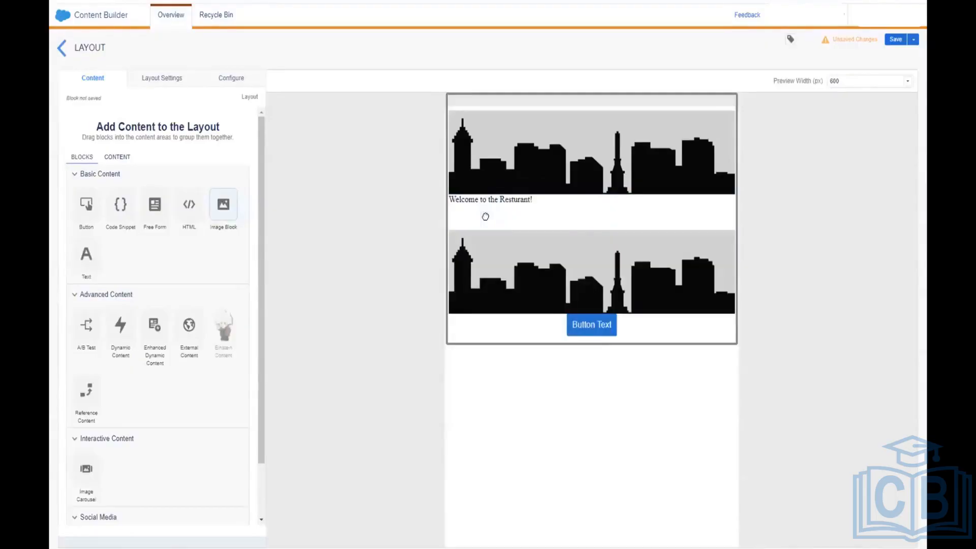
click(529, 276)
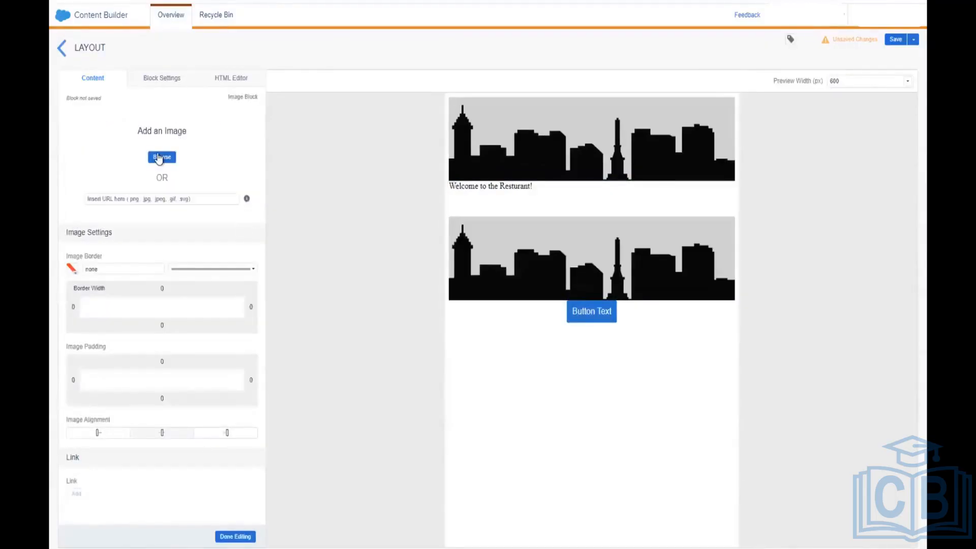
click(159, 158)
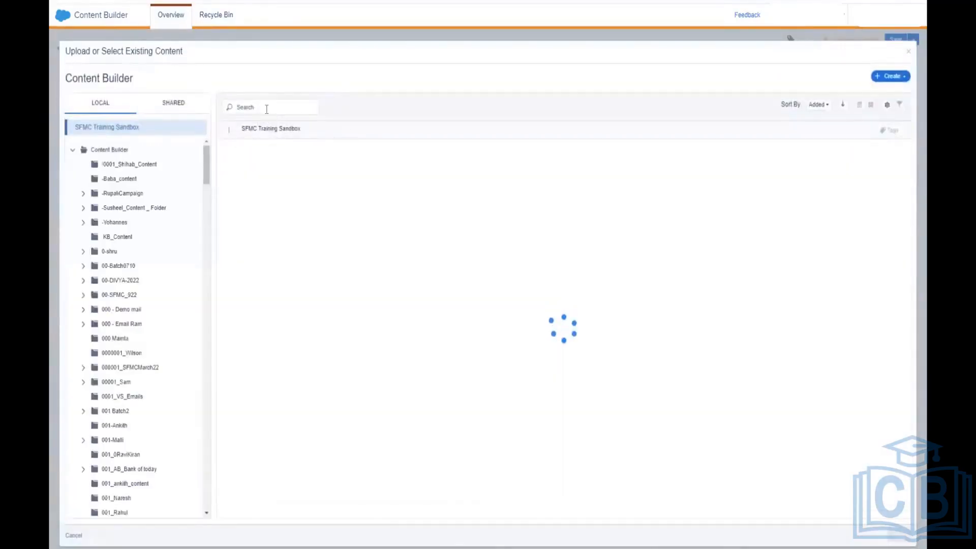
click(267, 109)
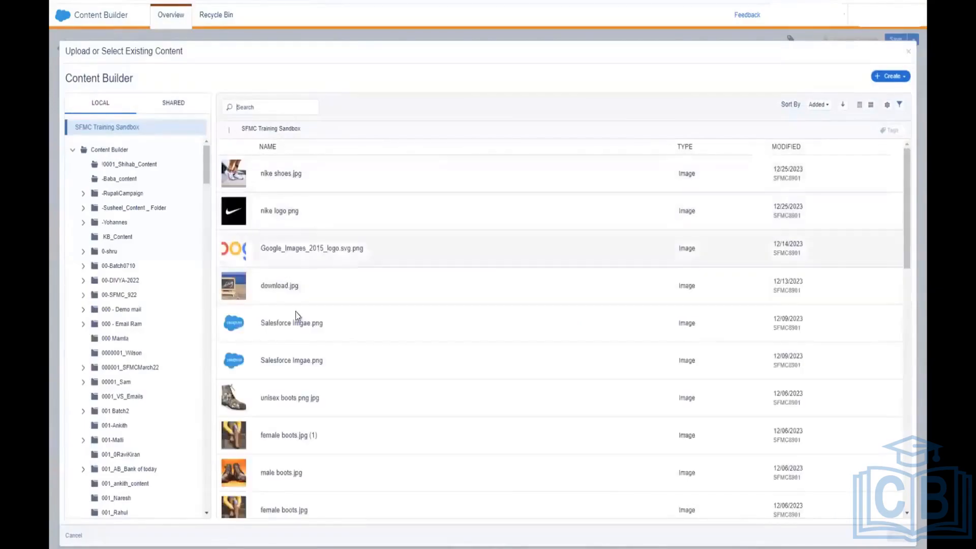
scroll(289, 328, down, 2)
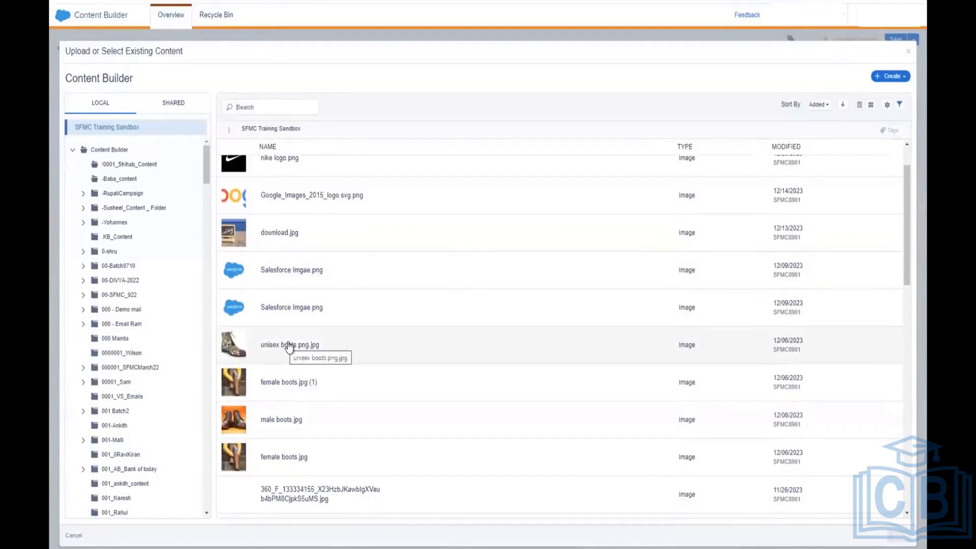
click(287, 346)
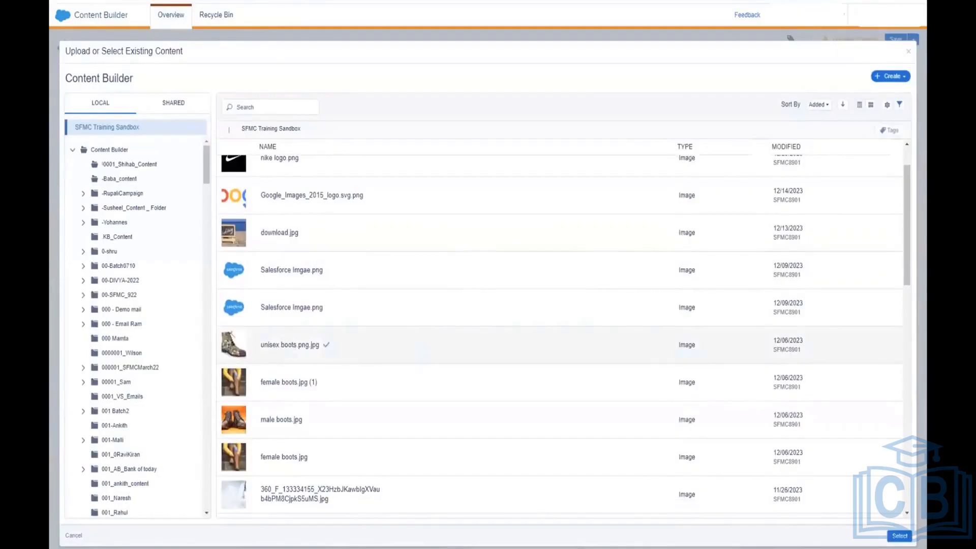
click(899, 536)
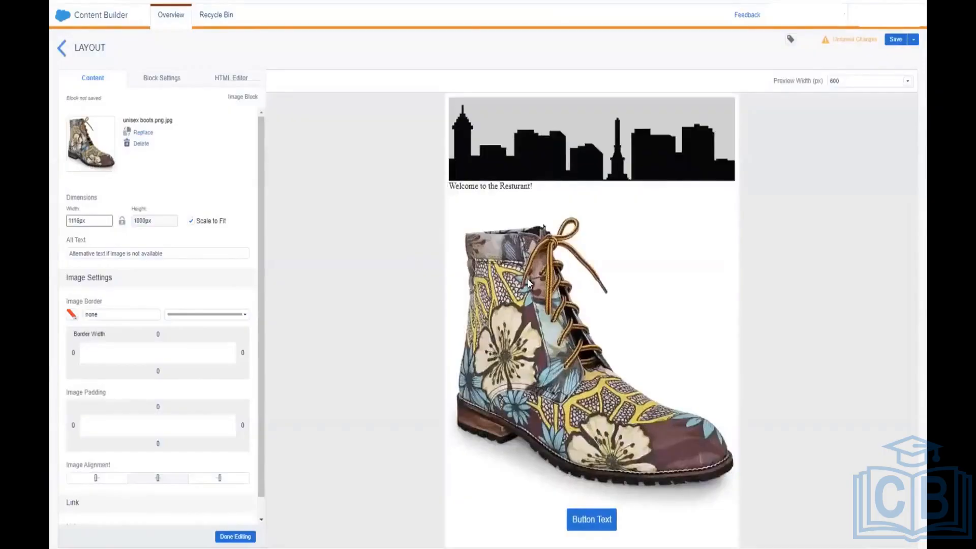
click(235, 536)
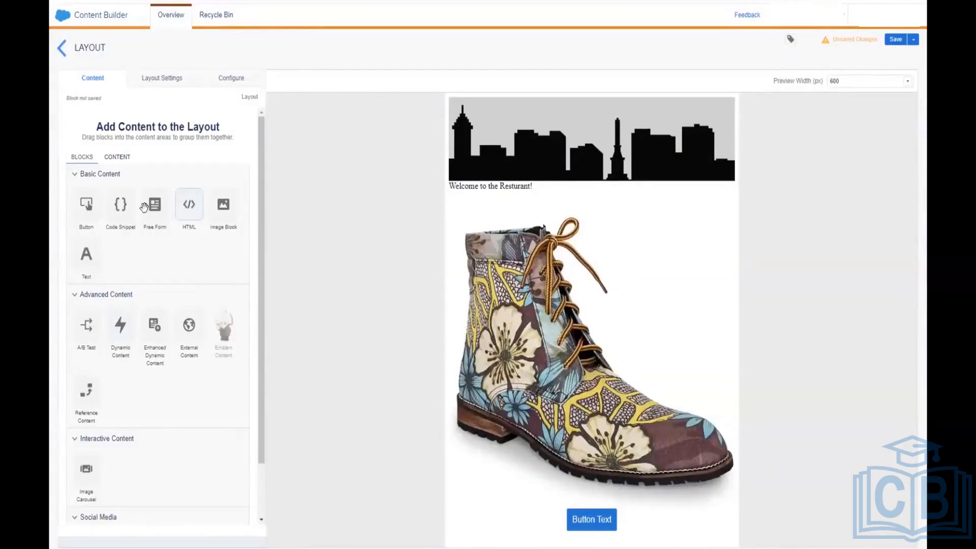
drag(117, 204, 564, 538)
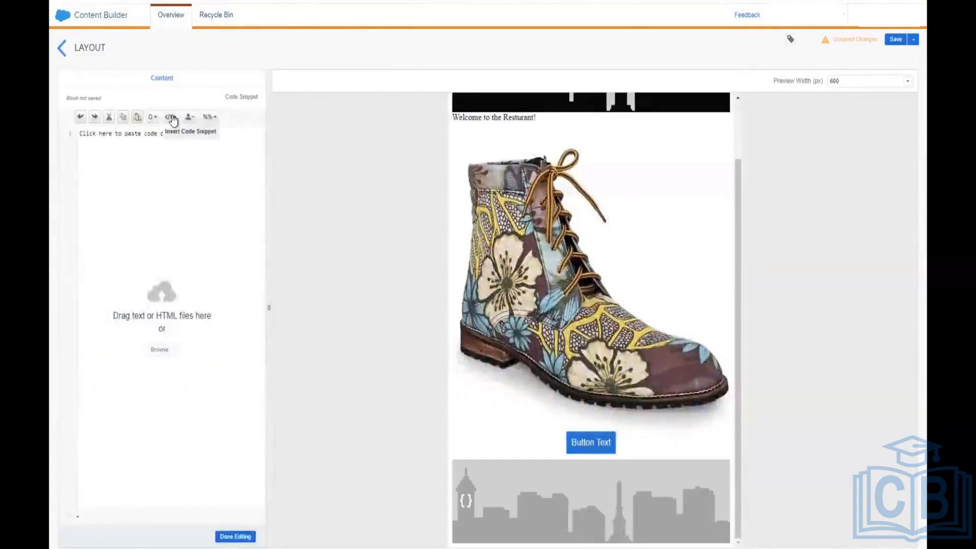
click(172, 120)
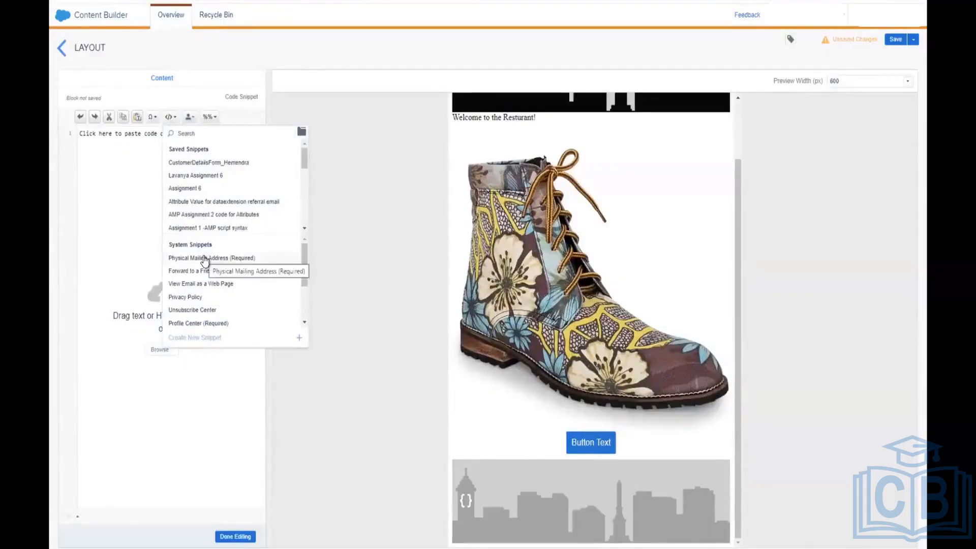
scroll(232, 264, down, 1)
scroll(230, 267, down, 3)
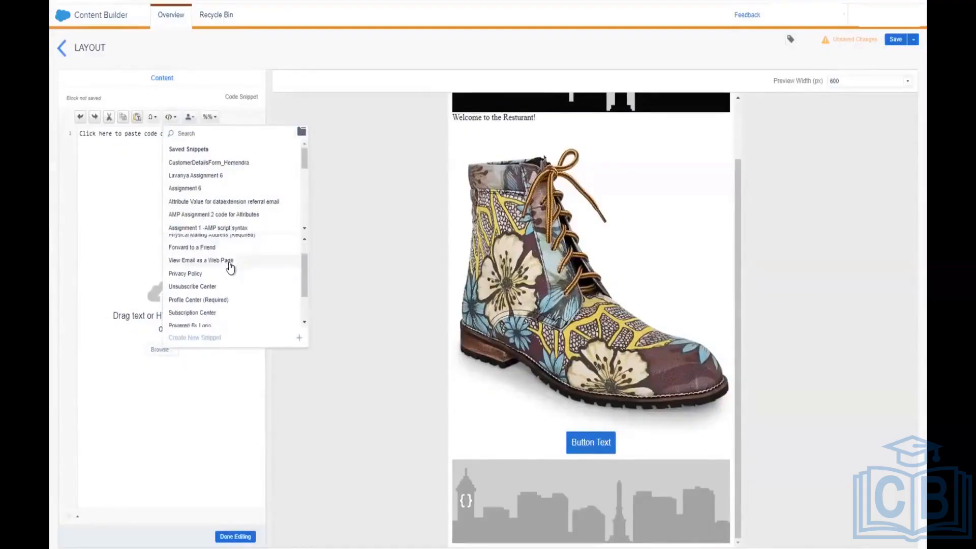
scroll(230, 268, up, 5)
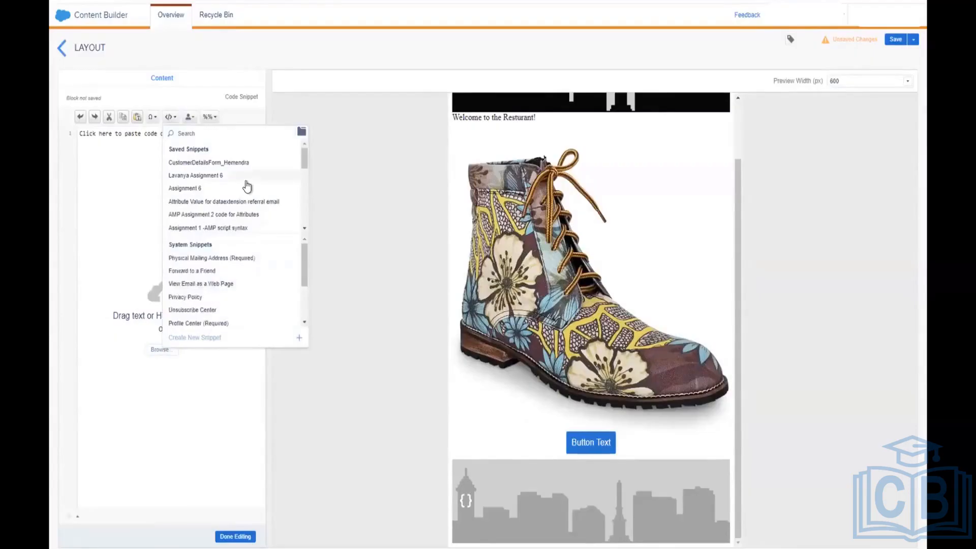
scroll(247, 187, down, 5)
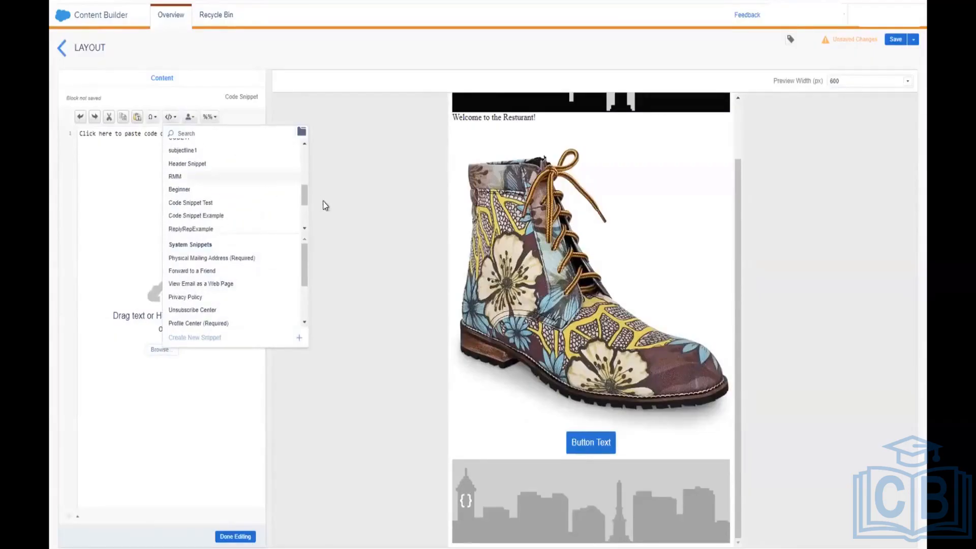
click(533, 537)
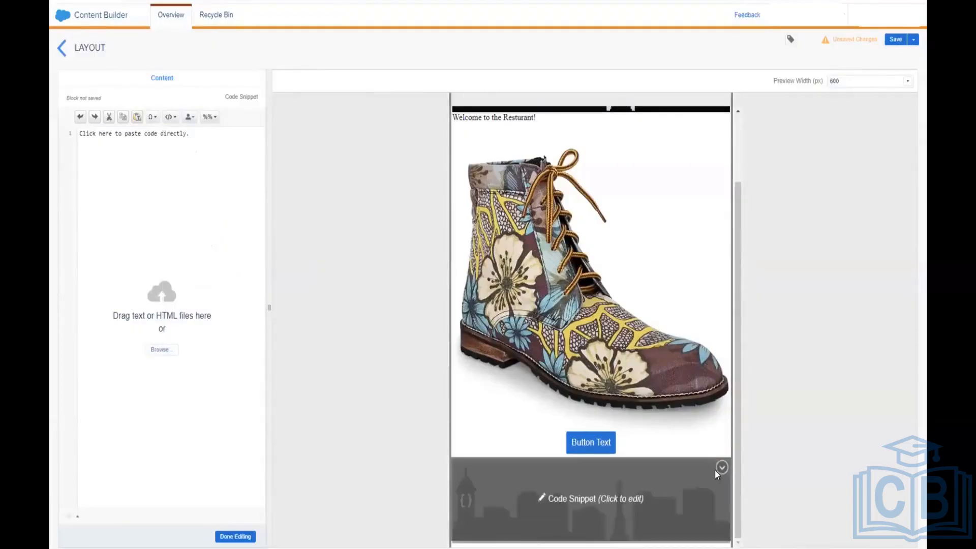
click(721, 469)
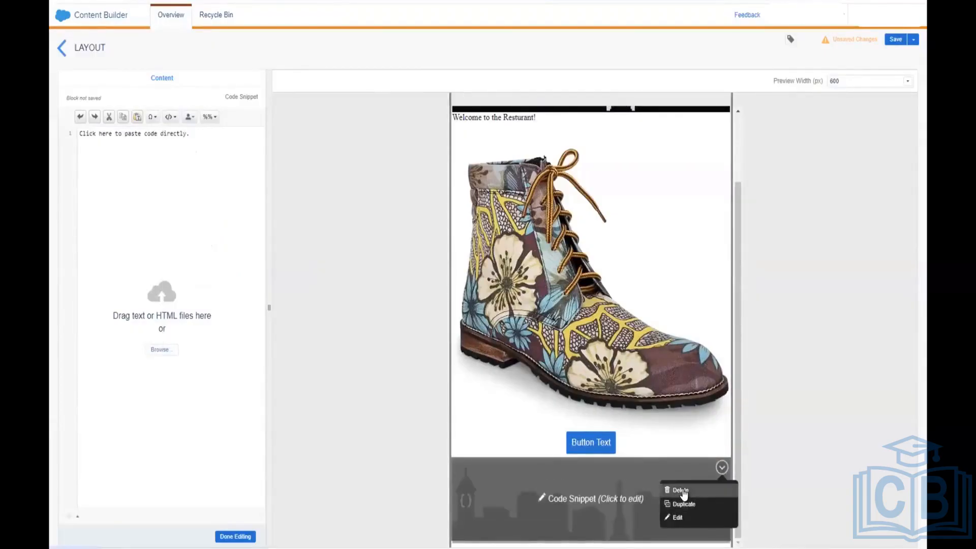
click(683, 491)
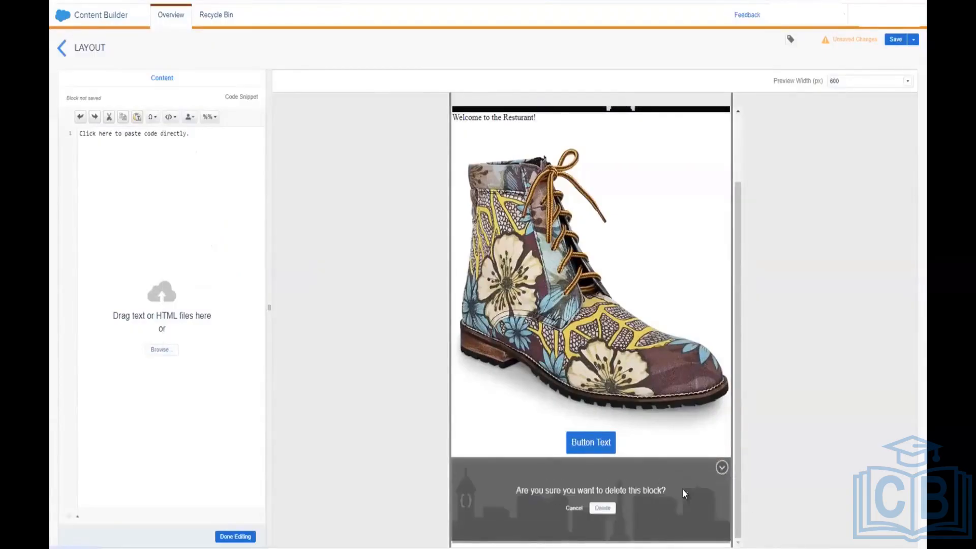
click(602, 508)
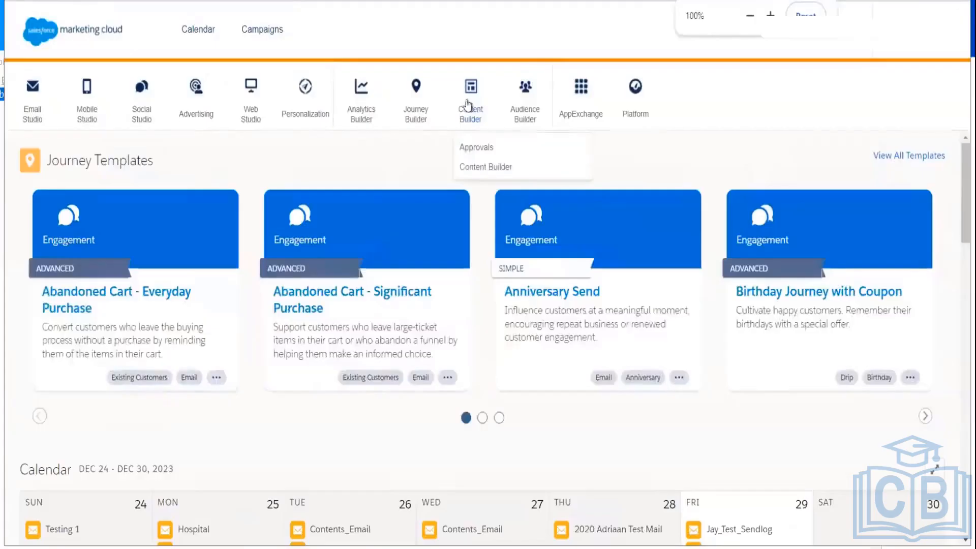
Step: View the AB Test CB details in folder 001-Ankith, zooming the page to 80%
click(477, 167)
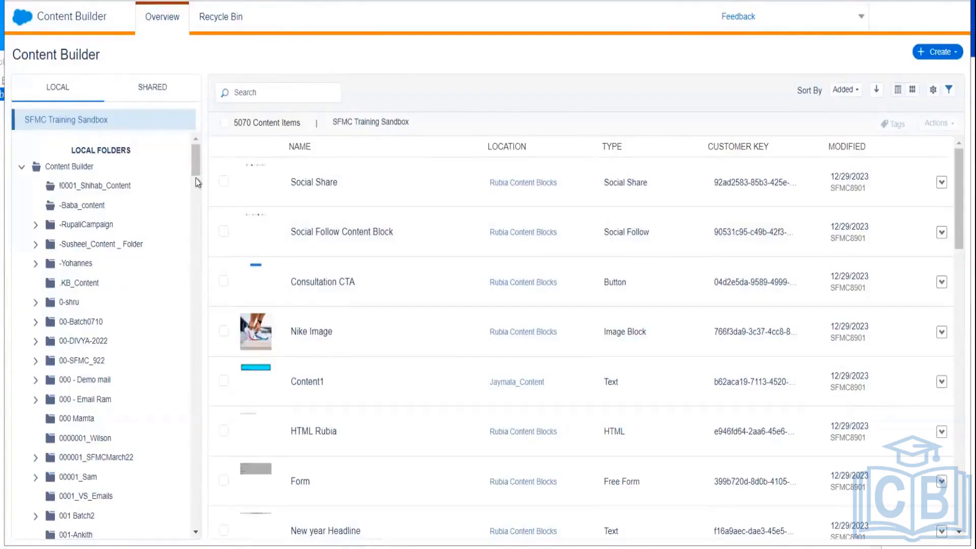
scroll(196, 178, down, 5)
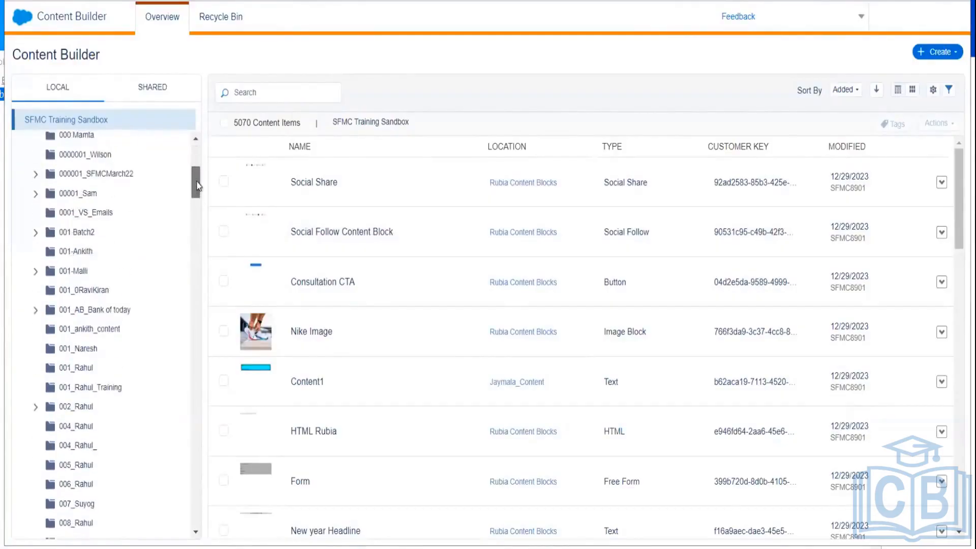
click(79, 251)
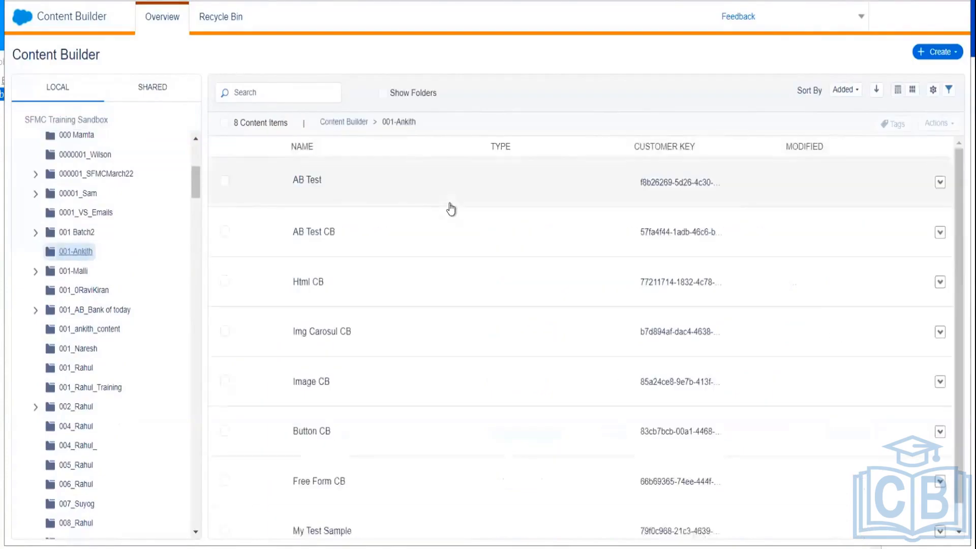
click(323, 235)
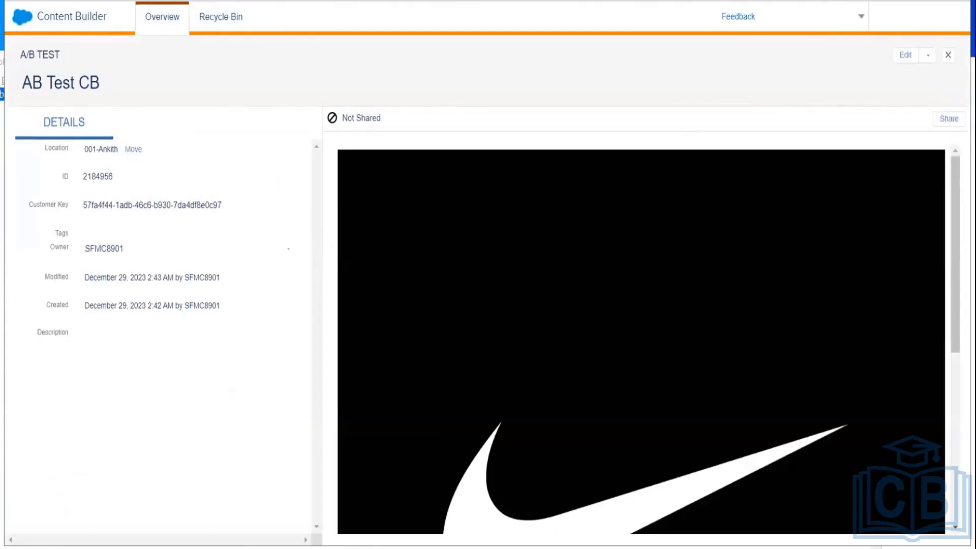
key(ctrl+a)
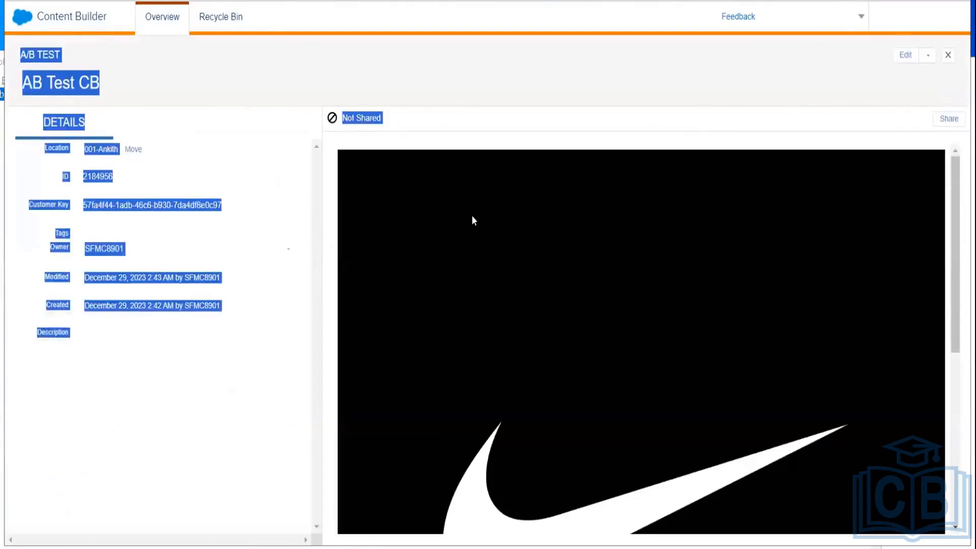
key(ctrl+minus)
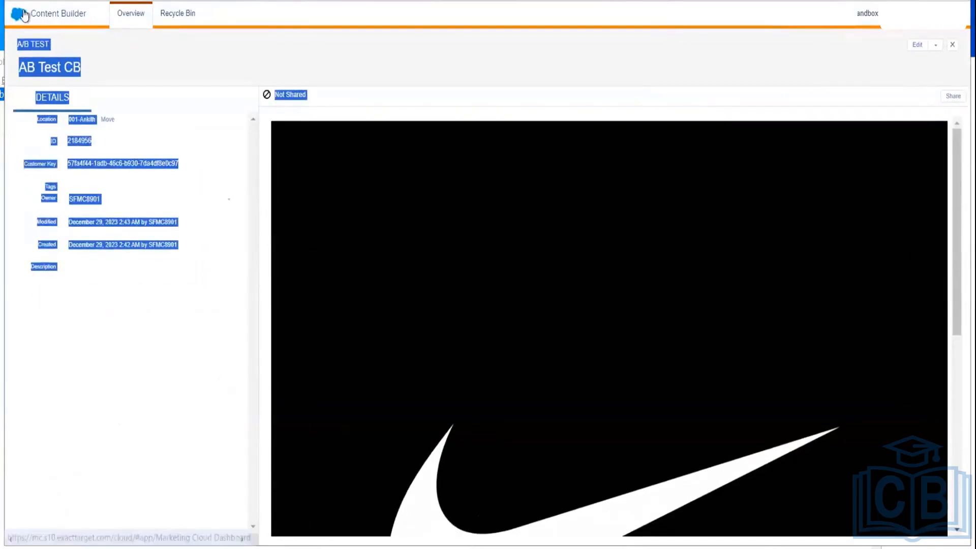
Step: Create a new A/B test from Email Studio's A/B Testing tab
click(22, 12)
mouse_move(27, 86)
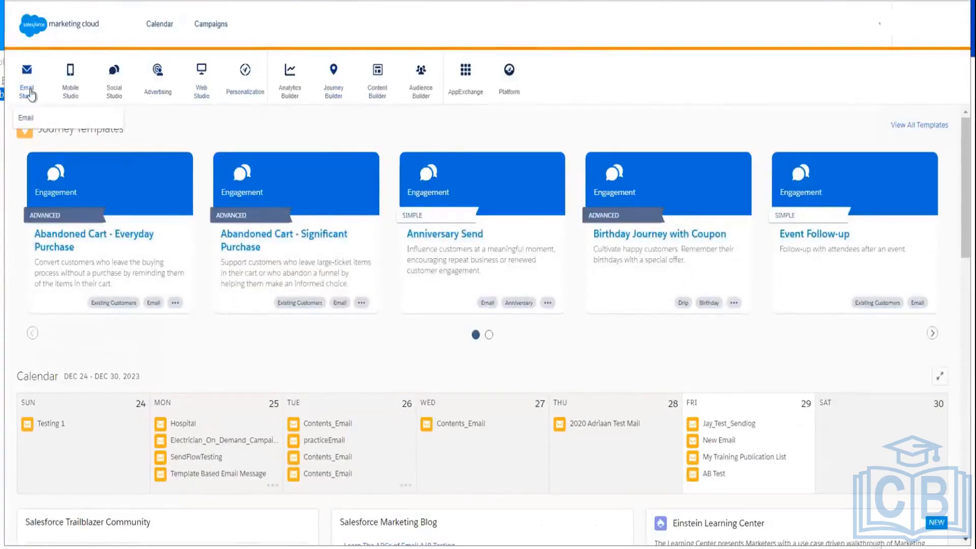
click(26, 117)
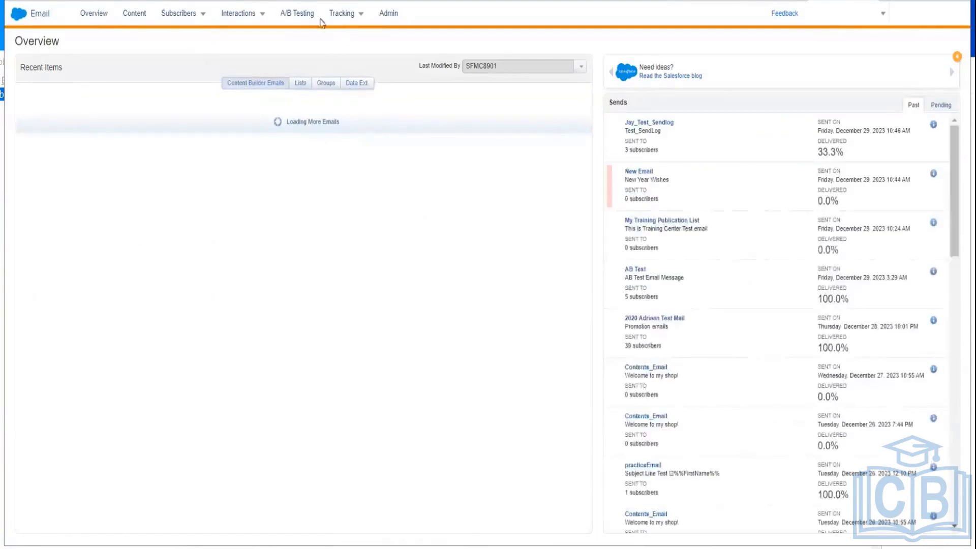
click(300, 16)
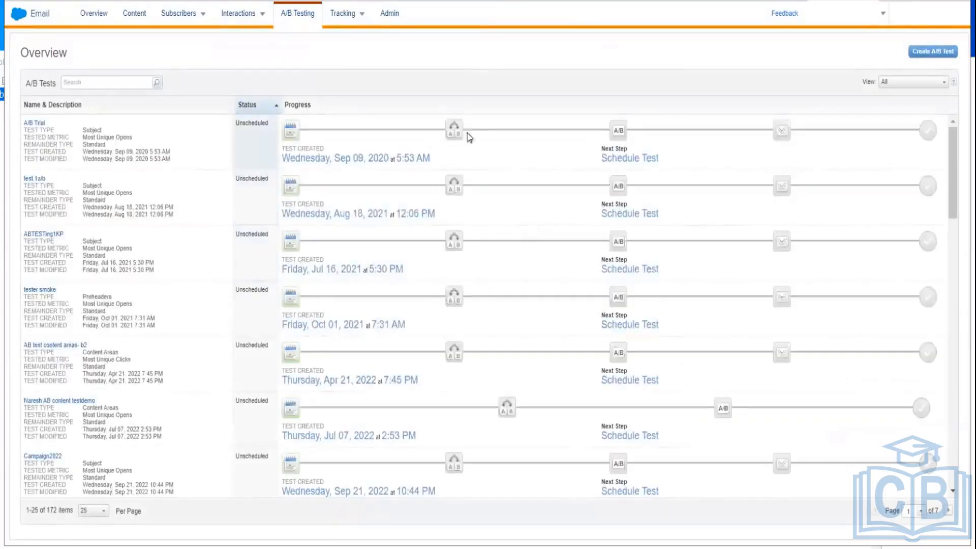
click(931, 51)
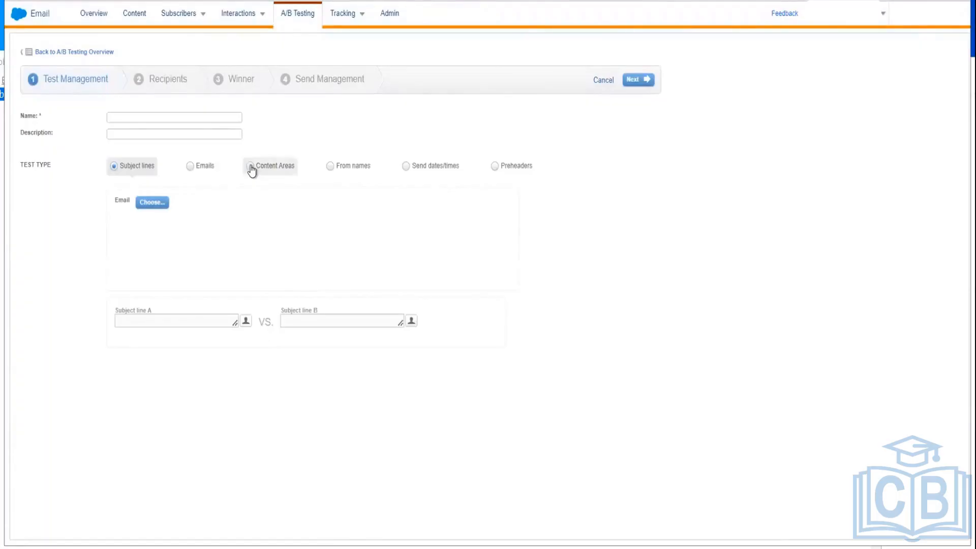
Step: Set the test type to Content Areas and name the test 'My AB Test -2023'
click(251, 168)
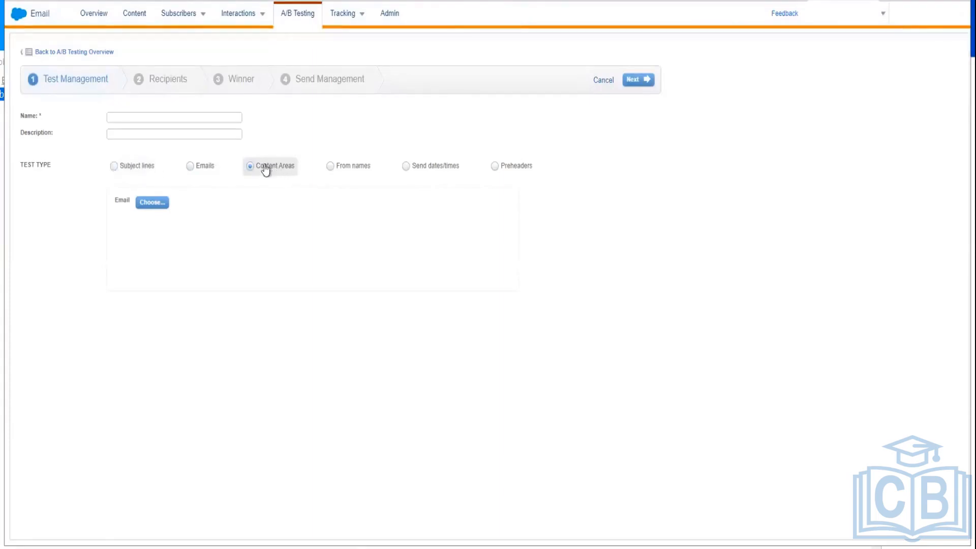
click(141, 116)
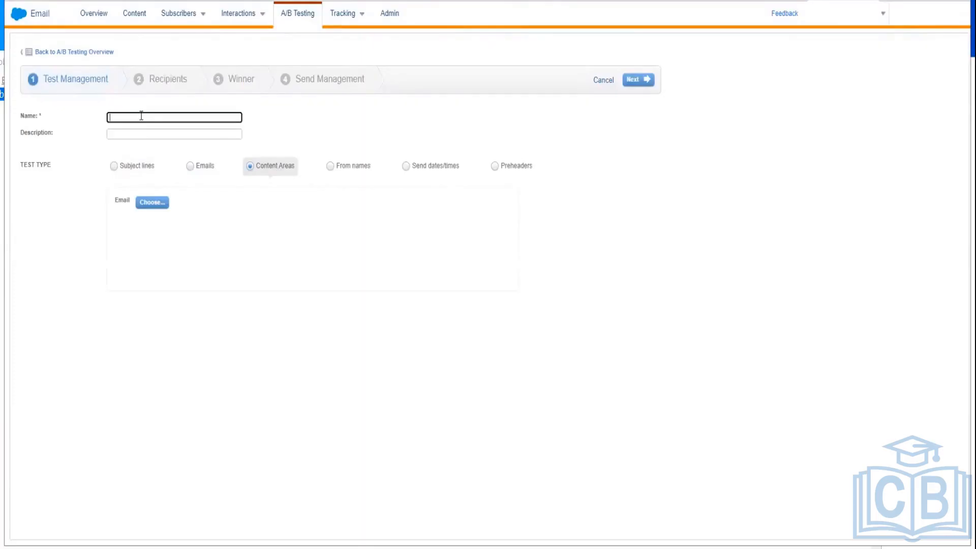
text(My AB Test -2023)
Step: Choose the AB Test email from folder 001-Ankith as the test's email
click(153, 204)
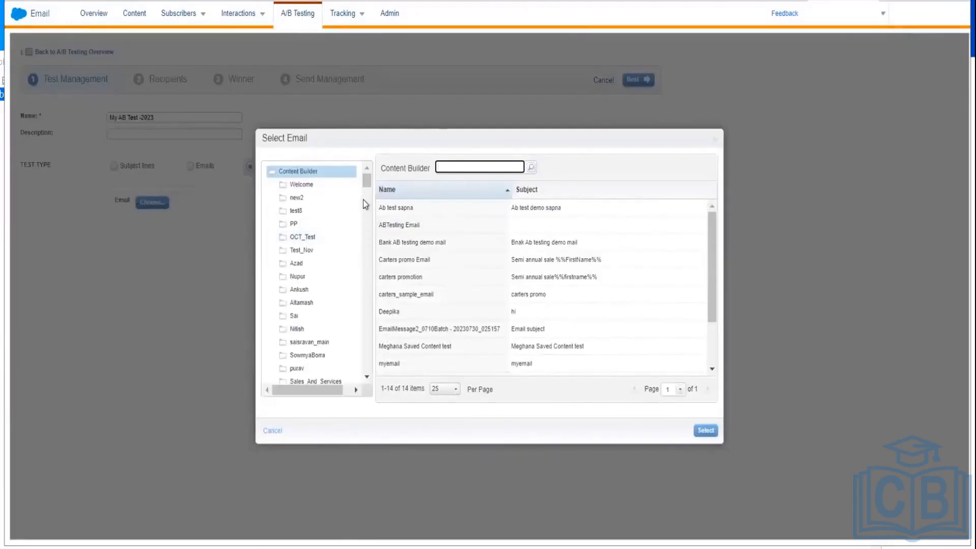
drag(365, 184, 369, 374)
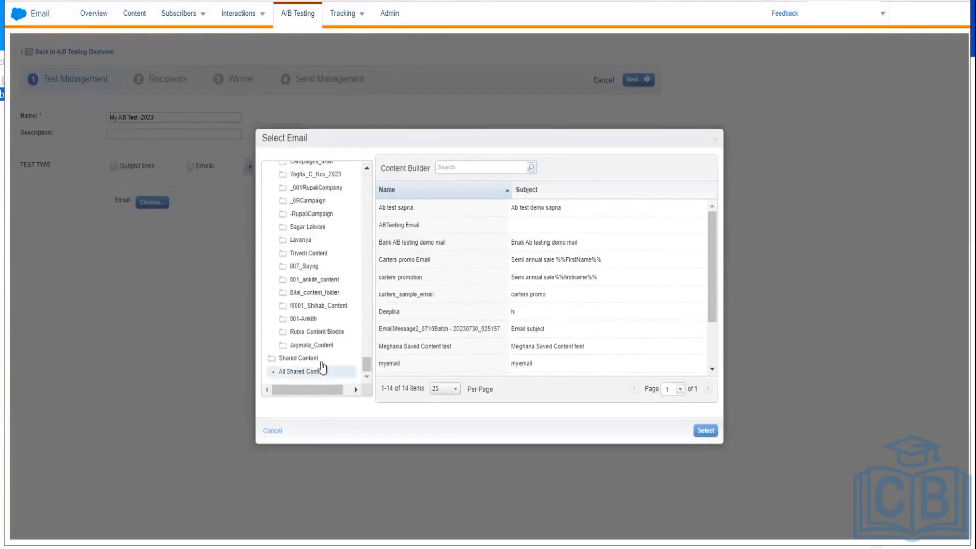
click(317, 333)
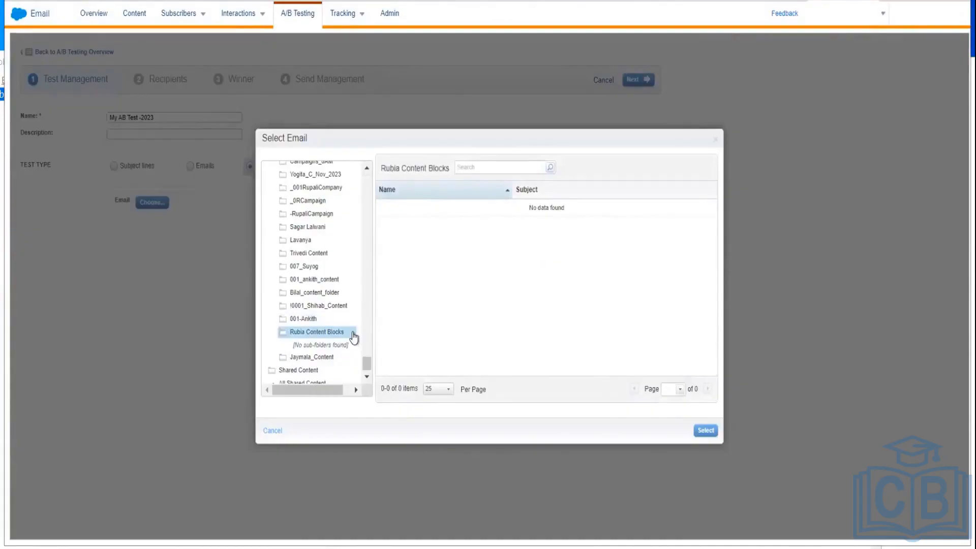
click(297, 319)
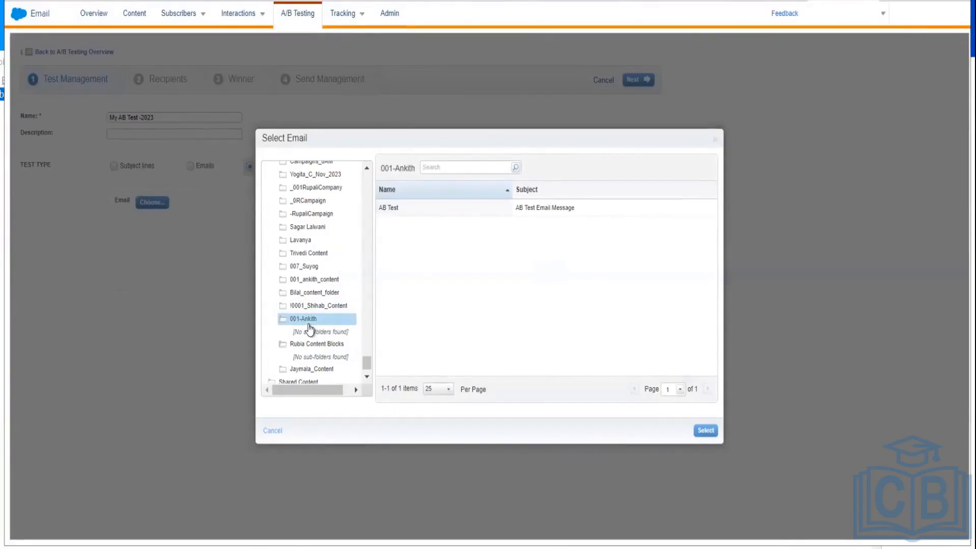
click(397, 209)
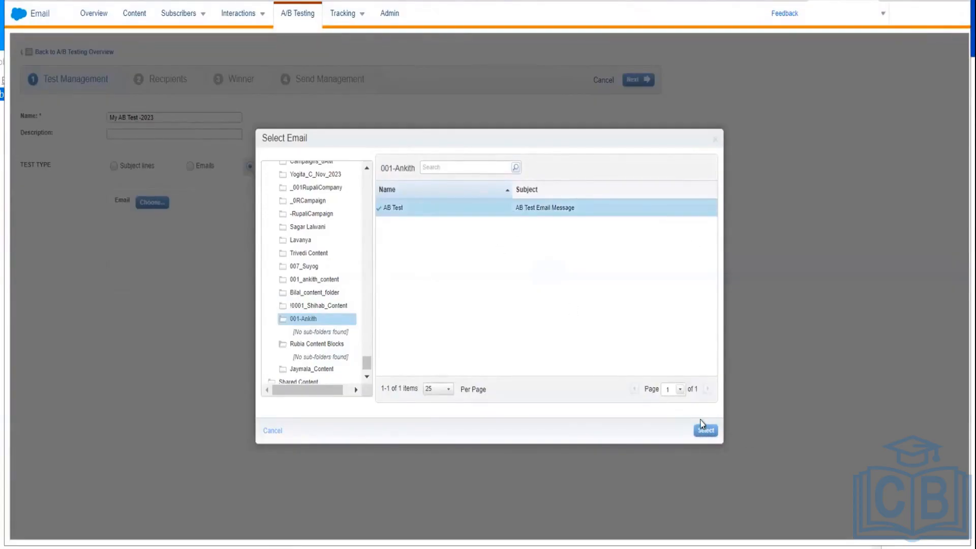
click(705, 431)
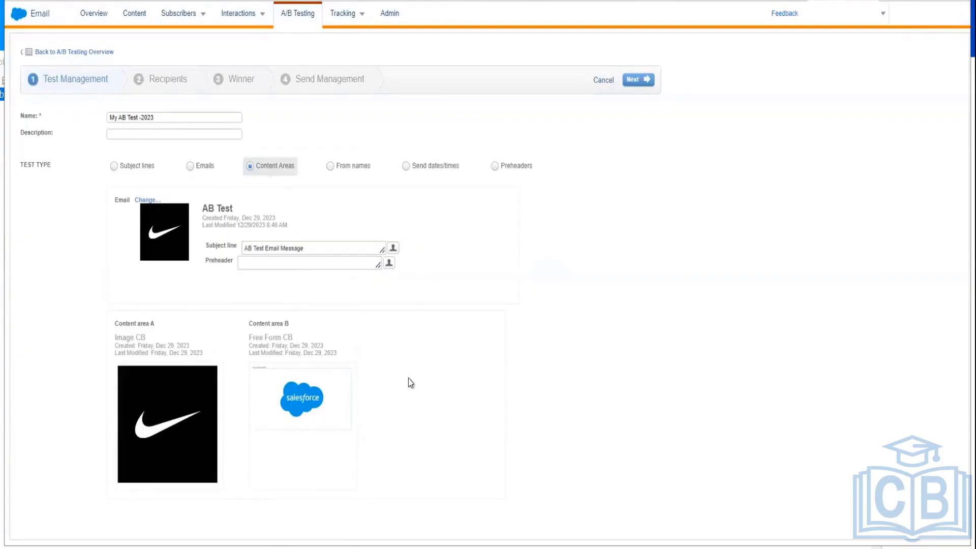
Step: Return to Content Builder, list folder 001-Ankith, and briefly view AB Test CB's details
click(37, 19)
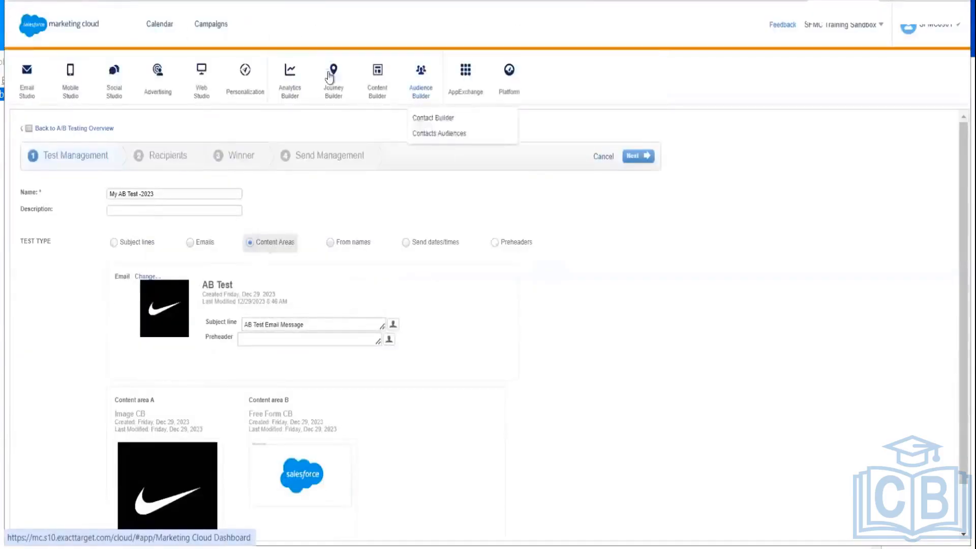
mouse_move(379, 97)
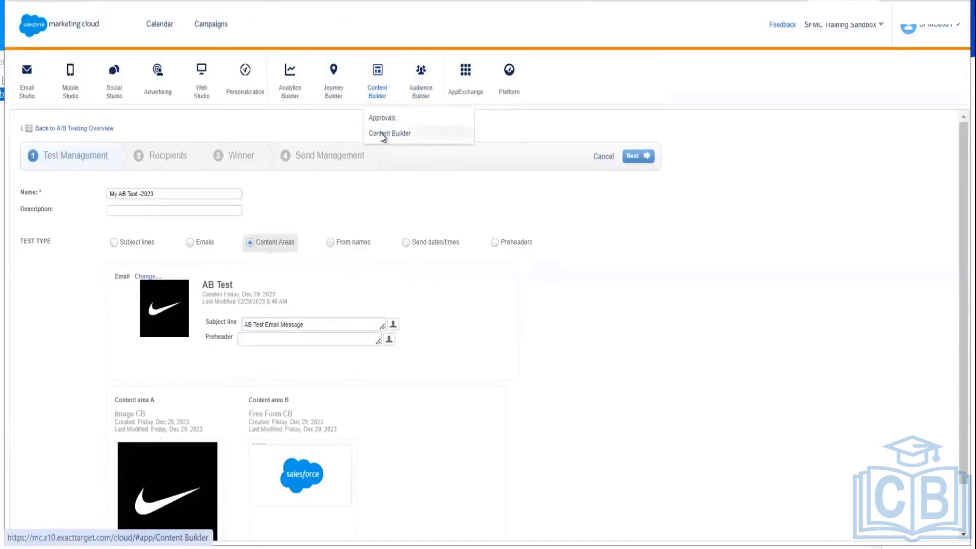
click(380, 133)
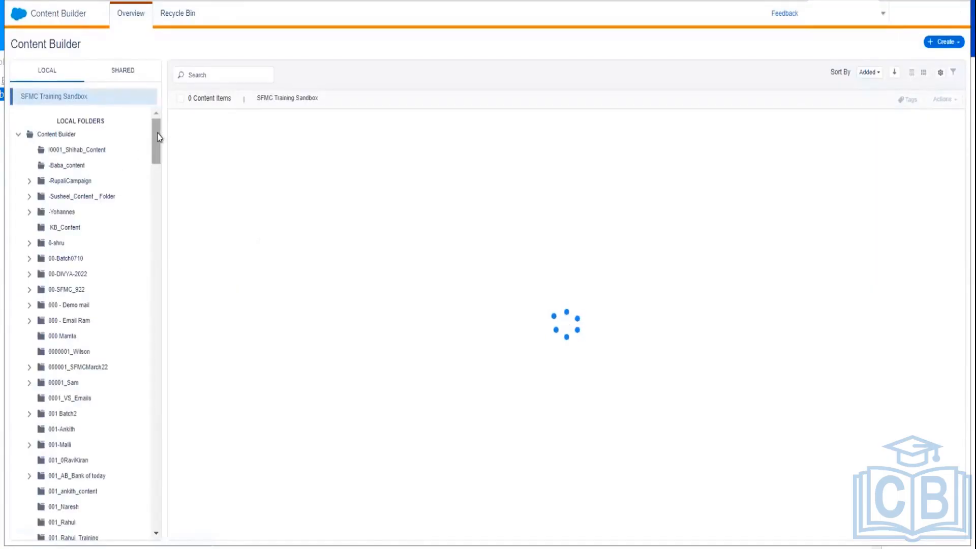
scroll(149, 244, down, 10)
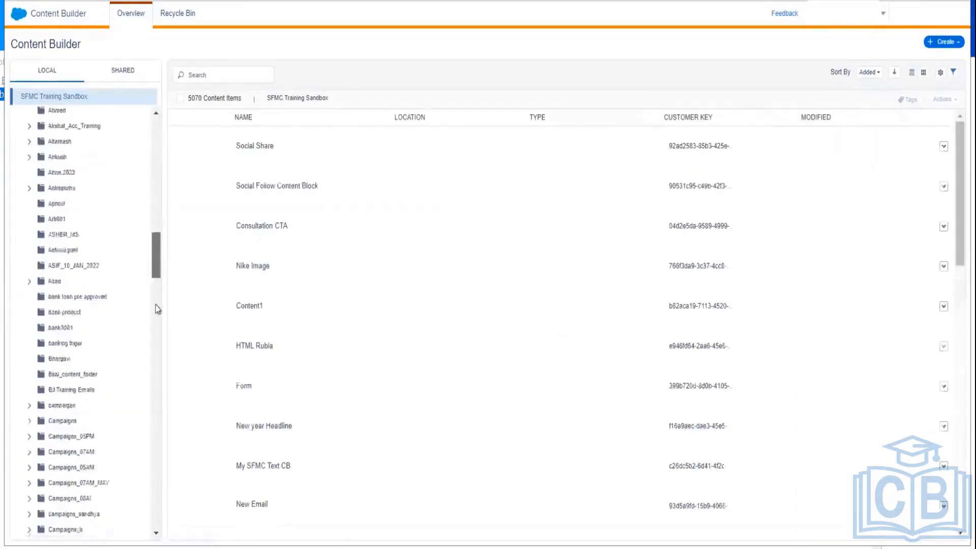
drag(156, 305, 157, 172)
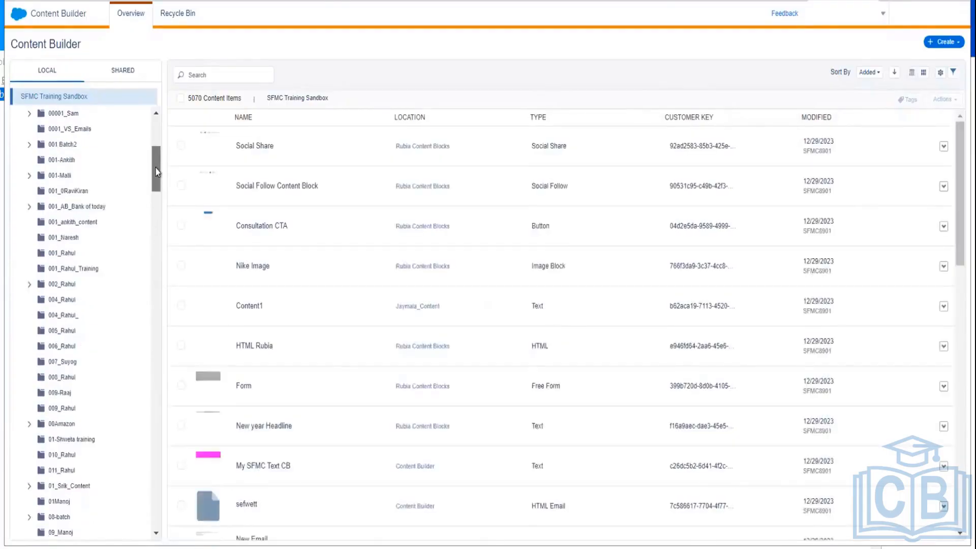
click(57, 161)
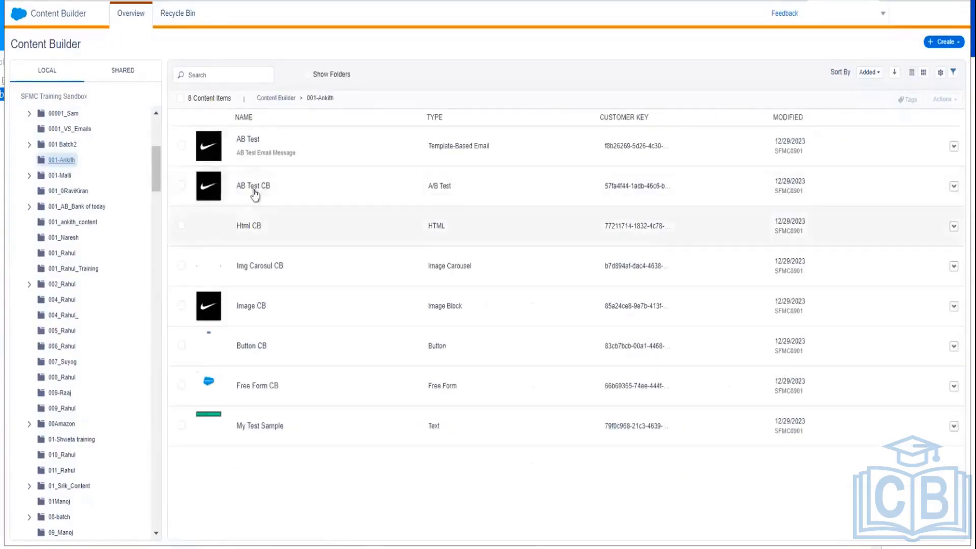
click(485, 191)
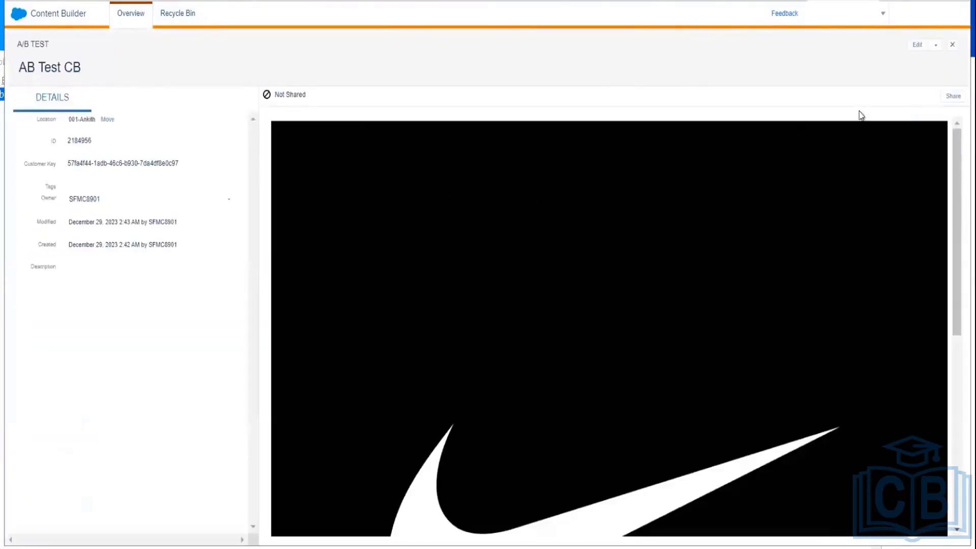
click(954, 47)
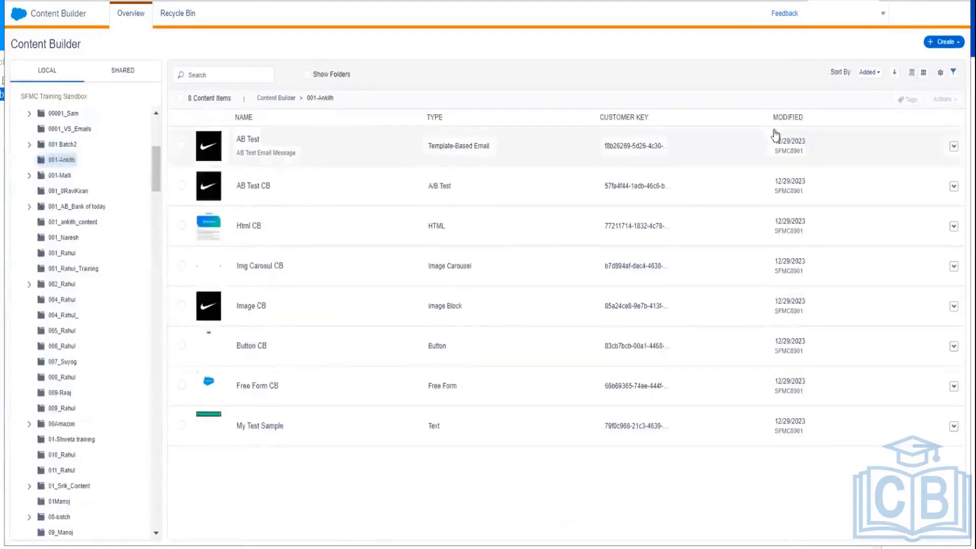
Step: Create a new A/B Test content block with Nike Image as Content A
click(954, 48)
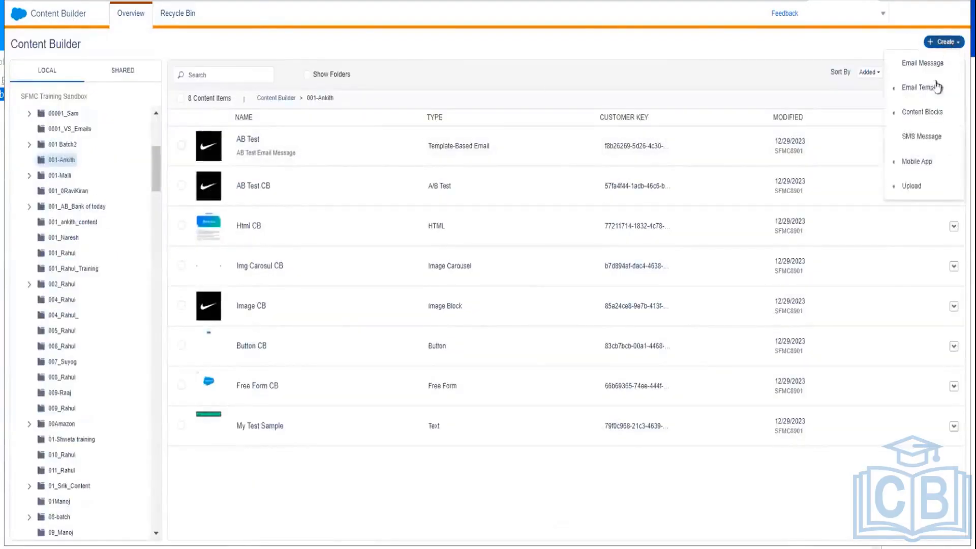
mouse_move(922, 108)
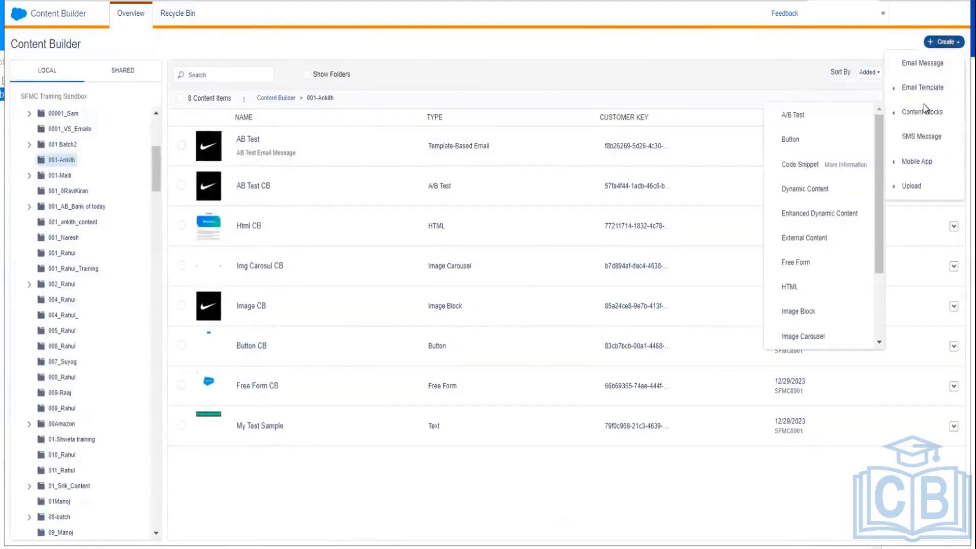
click(791, 115)
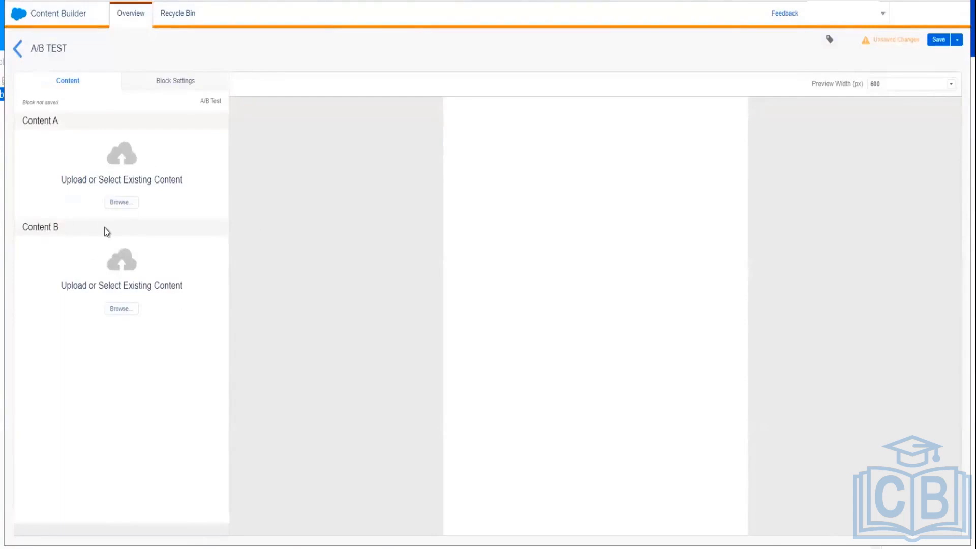
click(122, 204)
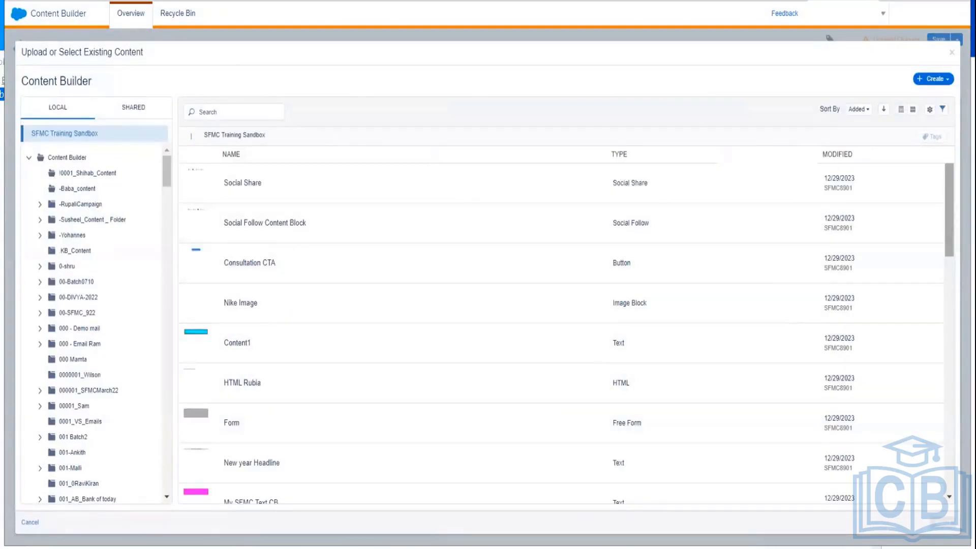
mouse_move(948, 223)
mouse_down()
mouse_move(948, 454)
mouse_move(949, 216)
mouse_up()
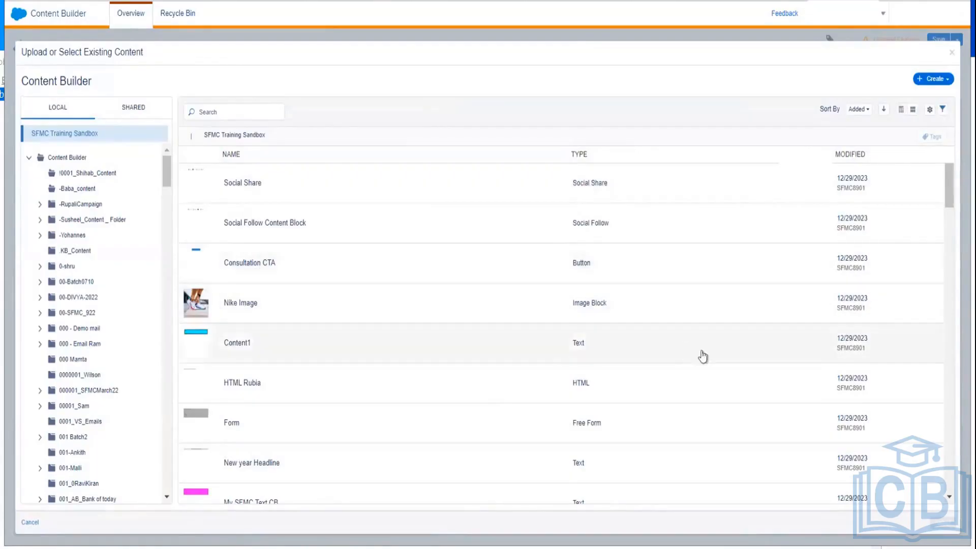
click(385, 307)
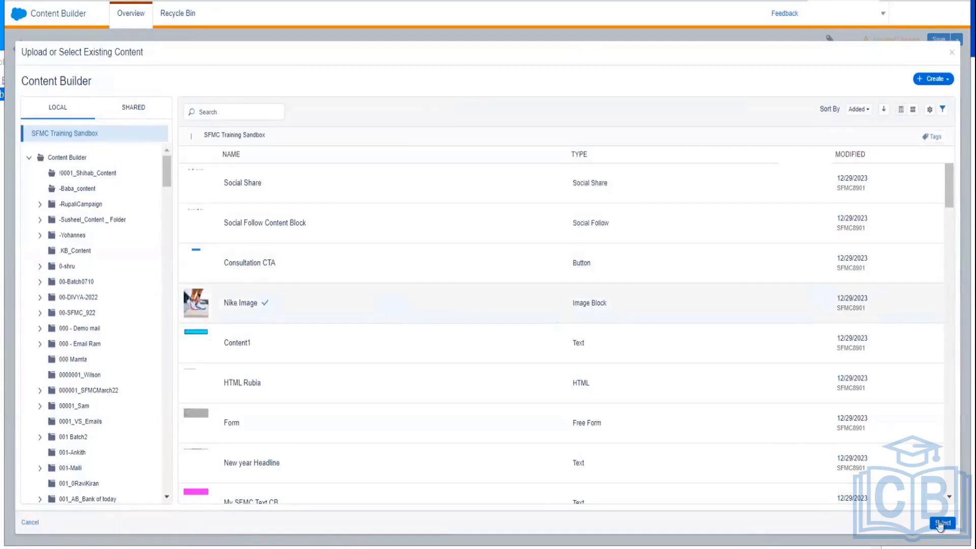
click(941, 524)
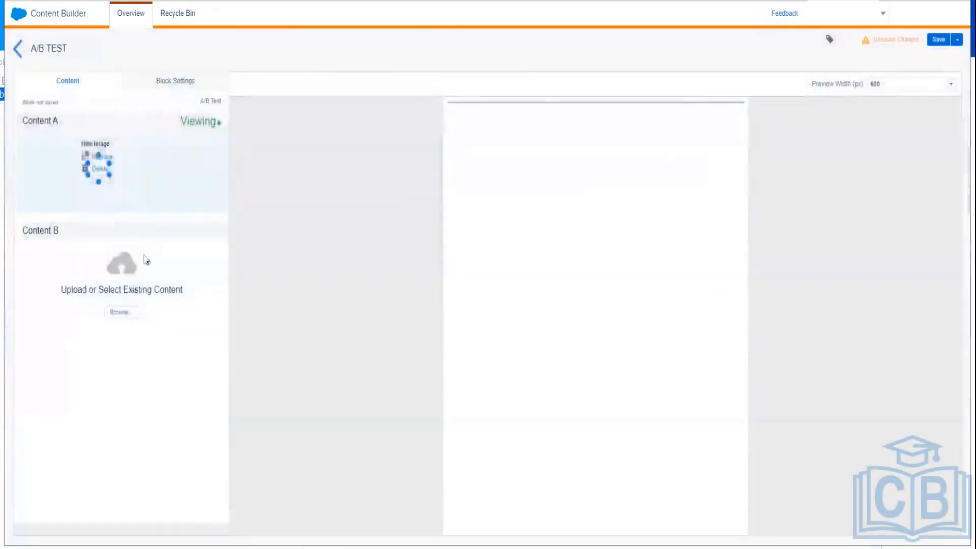
Step: Set Content B to the Google_Images_2015_logo.svg.png image
click(121, 312)
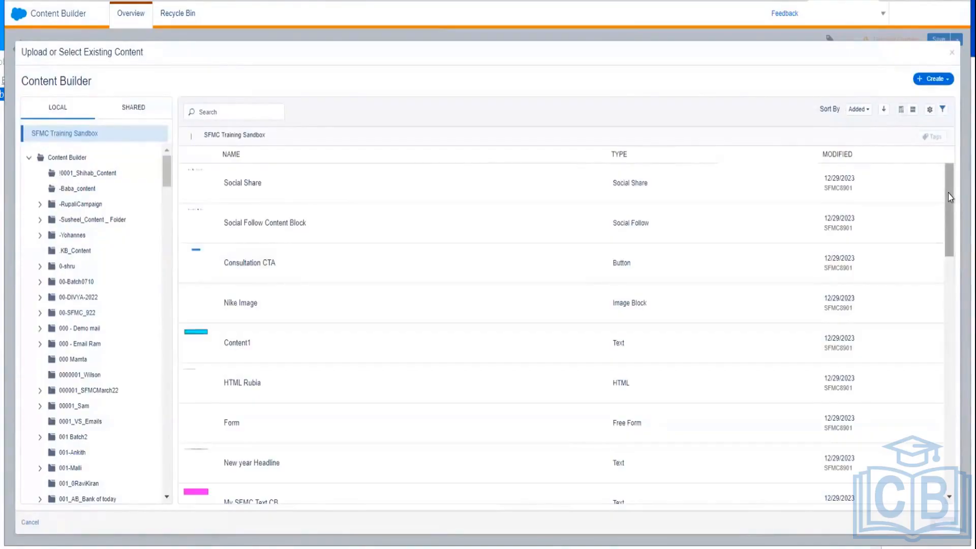
drag(949, 198, 950, 413)
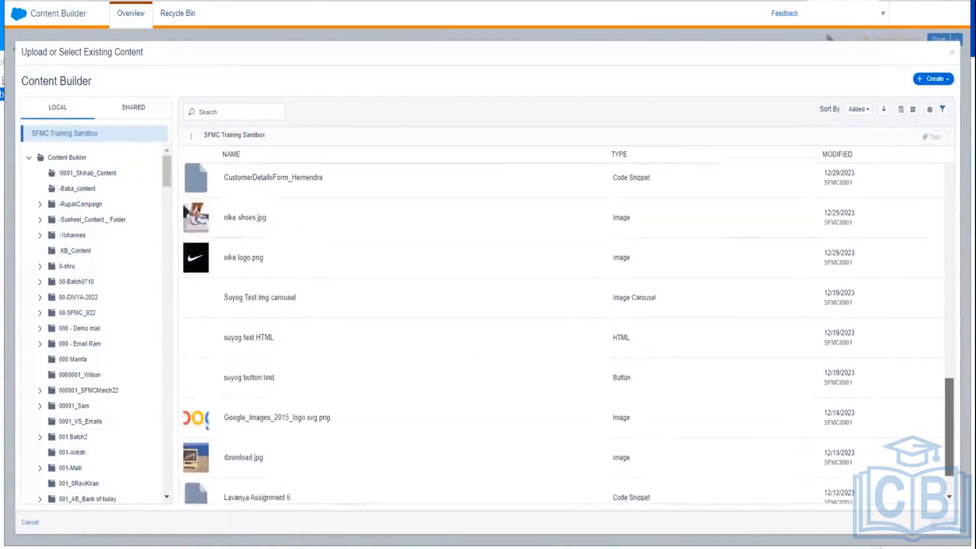
scroll(355, 365, down, 2)
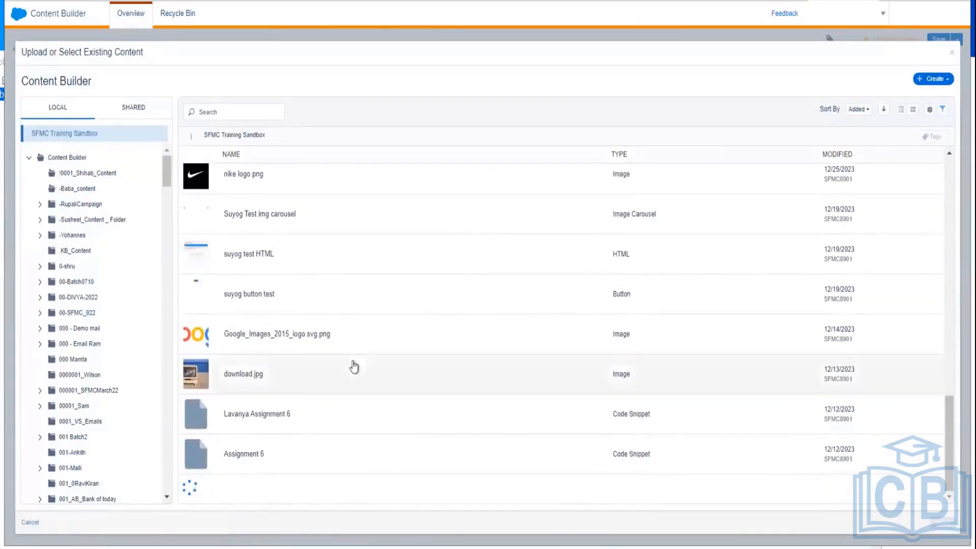
click(297, 335)
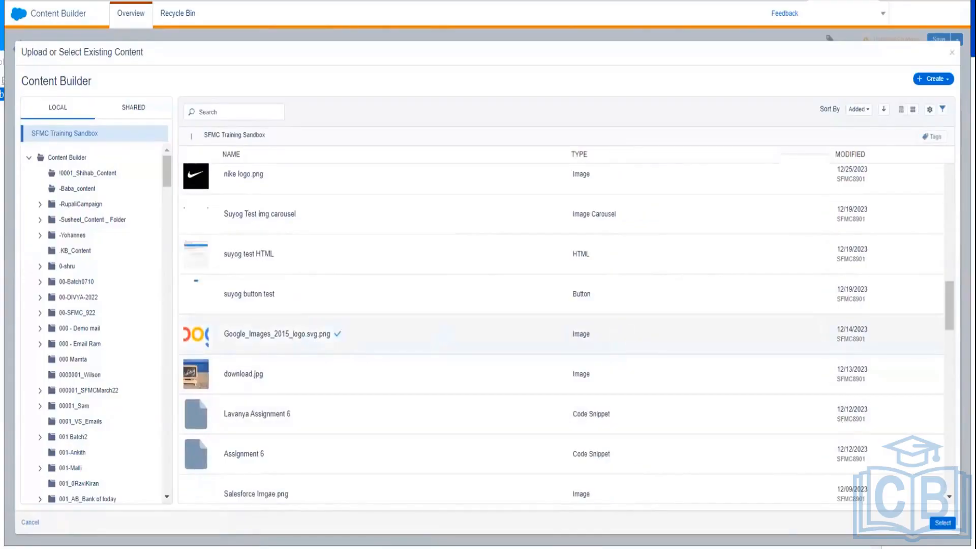
click(943, 523)
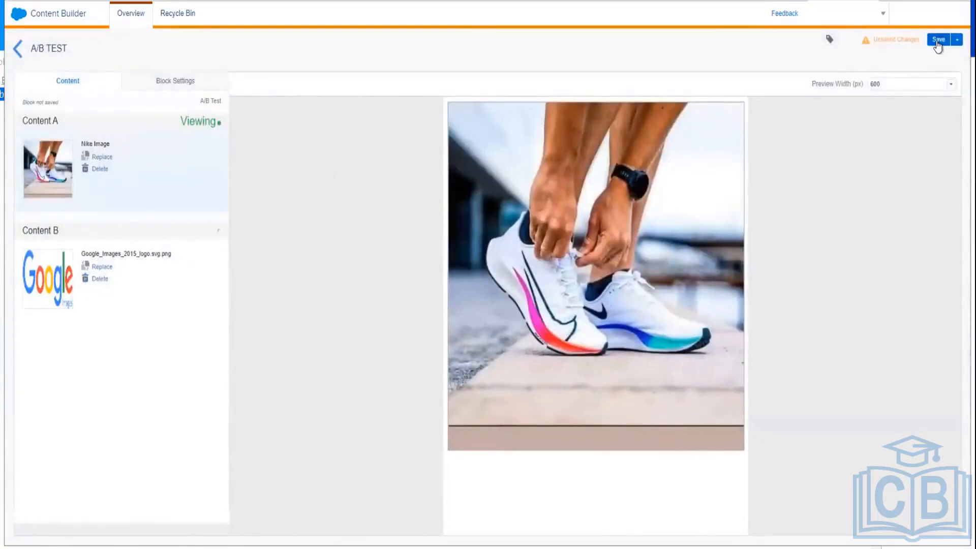
Step: Name the A/B test content block 'My AB Test Sample' and save it to the 001-Ankith folder
click(938, 40)
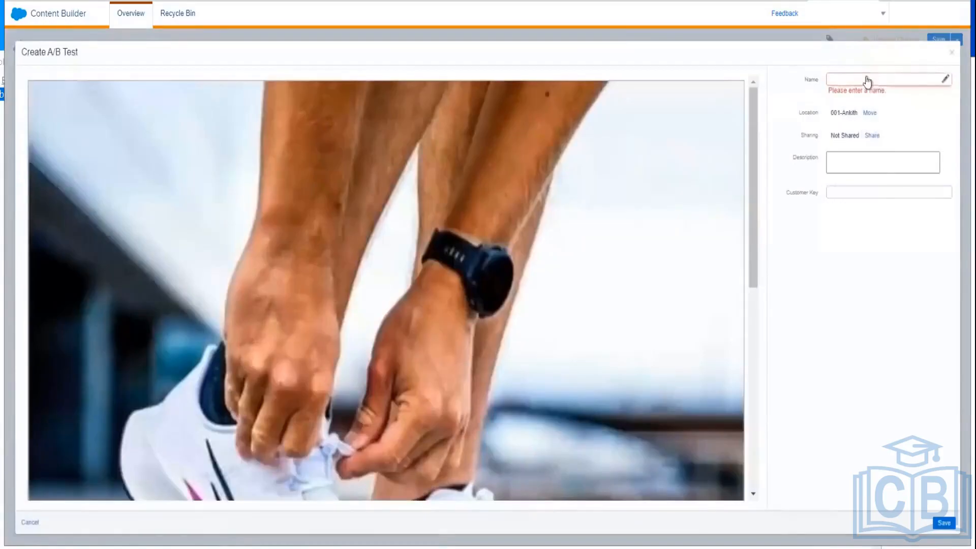
click(864, 77)
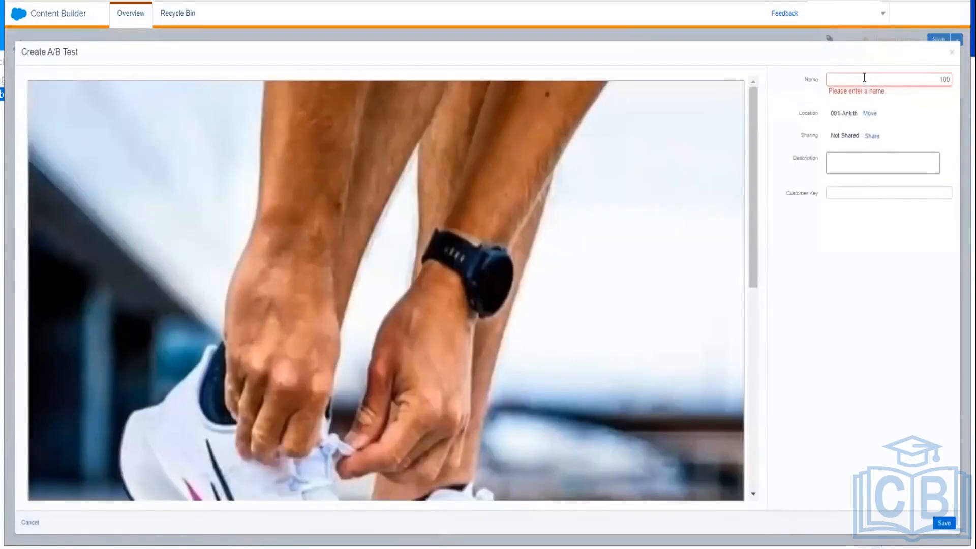
text(My )
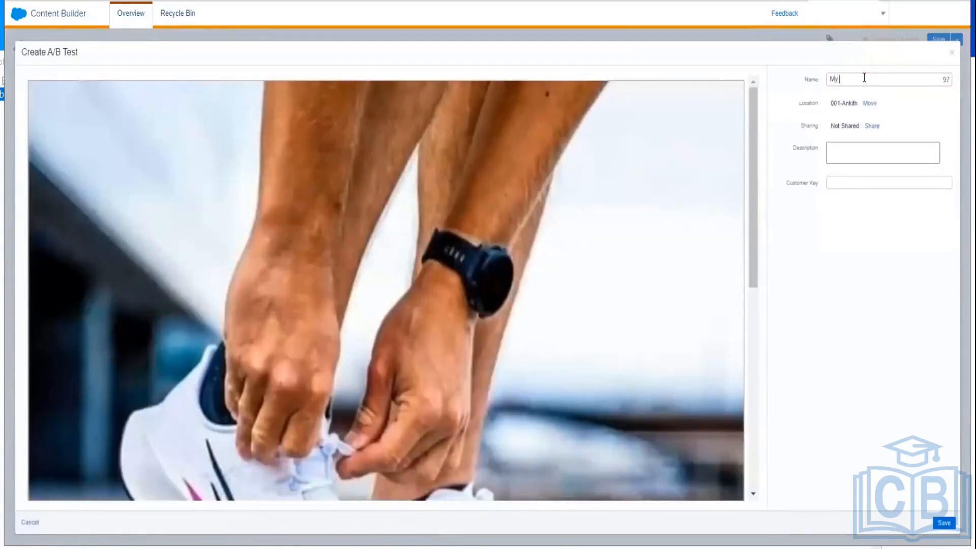
text(A)
text(B Test )
text(1Sa)
key(BackSpace)
key(BackSpace)
key(BackSpace)
text(Sample)
click(946, 524)
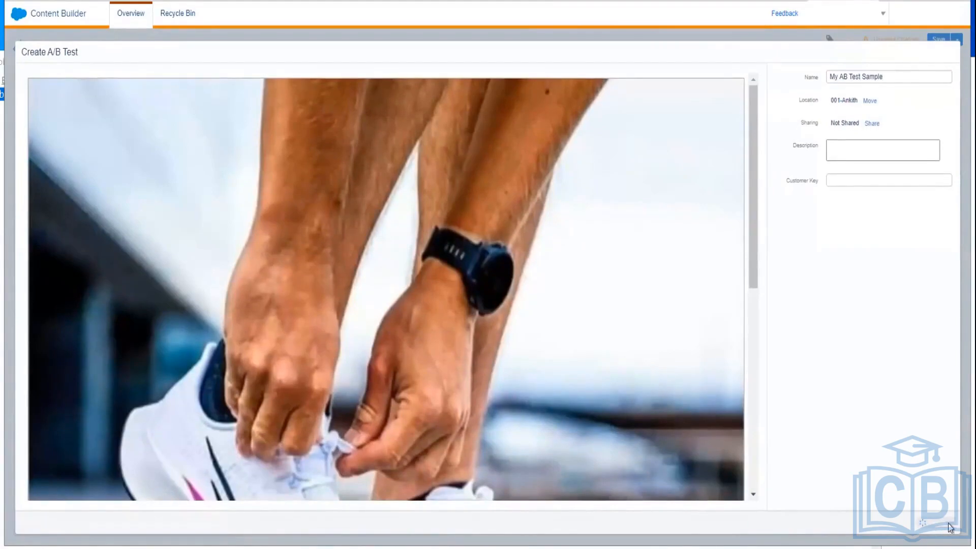